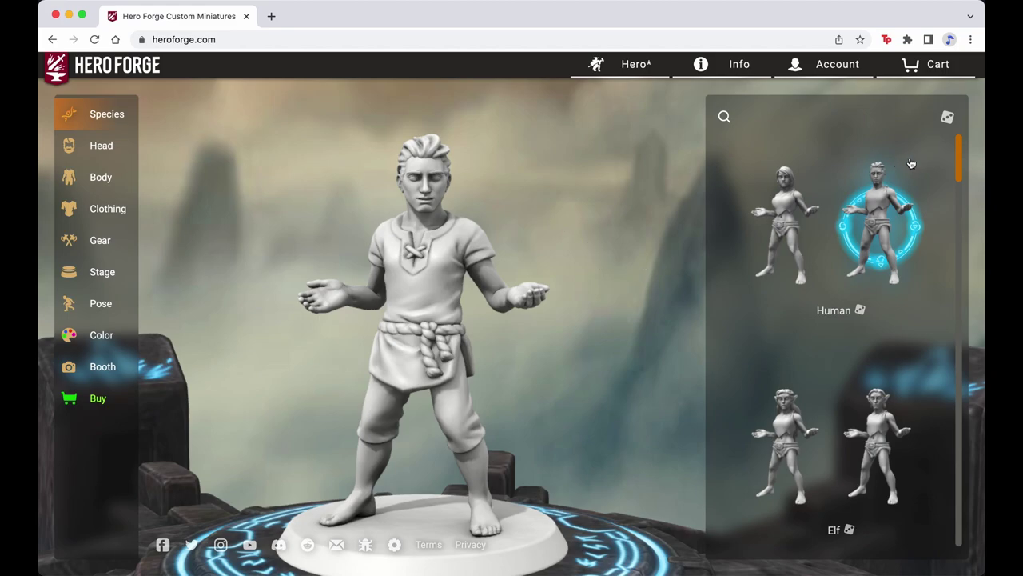
Step: Preview the female Anthro-Canine species and orbit the camera to inspect it
mouse_move(881, 208)
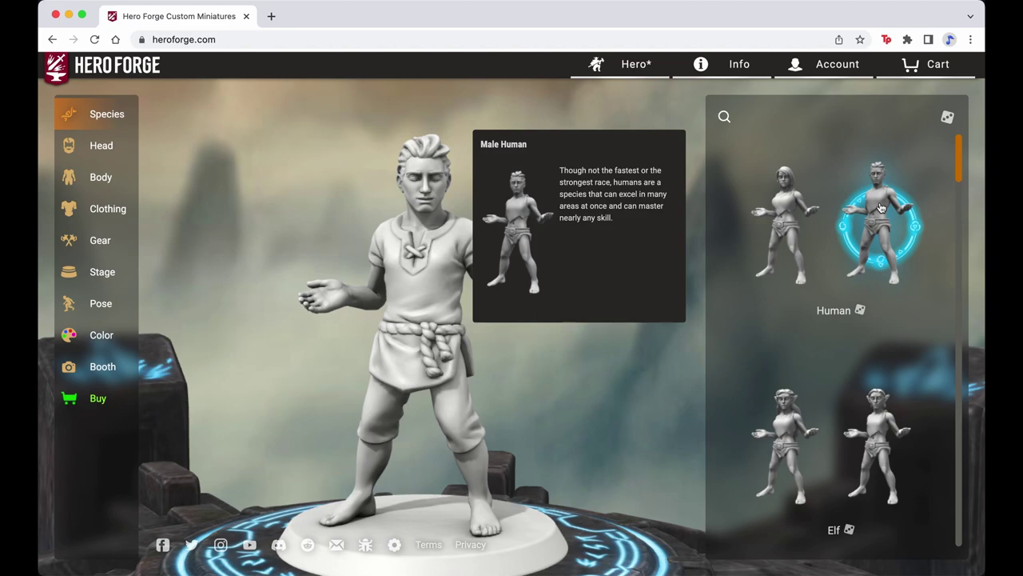
mouse_move(877, 420)
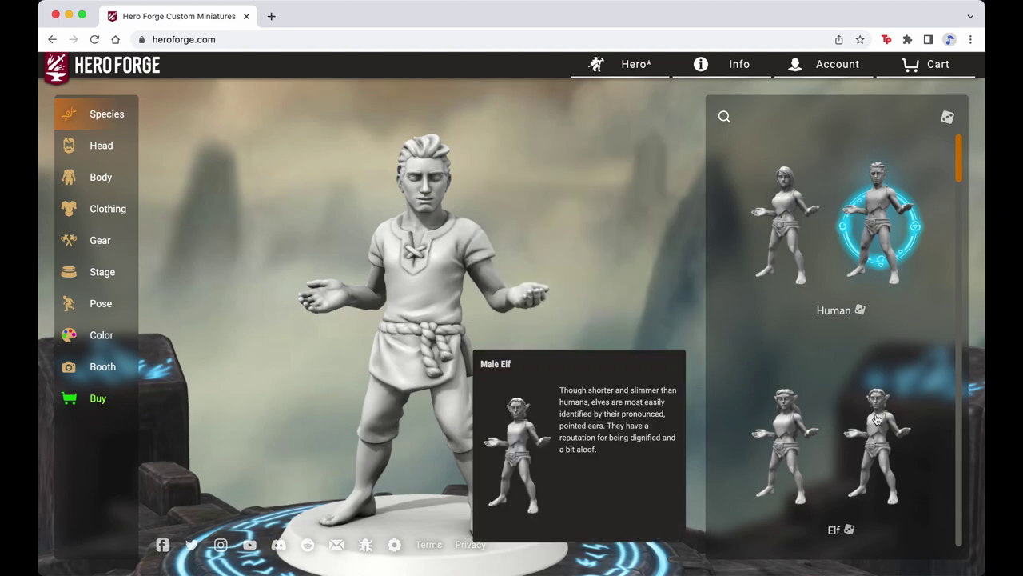
scroll(858, 373, down, 2)
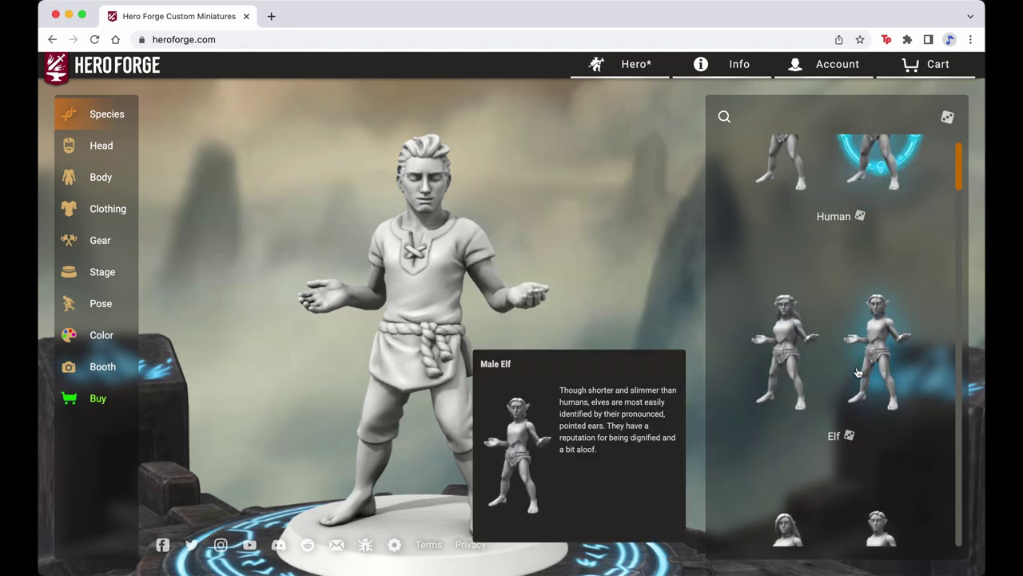
scroll(858, 373, down, 7)
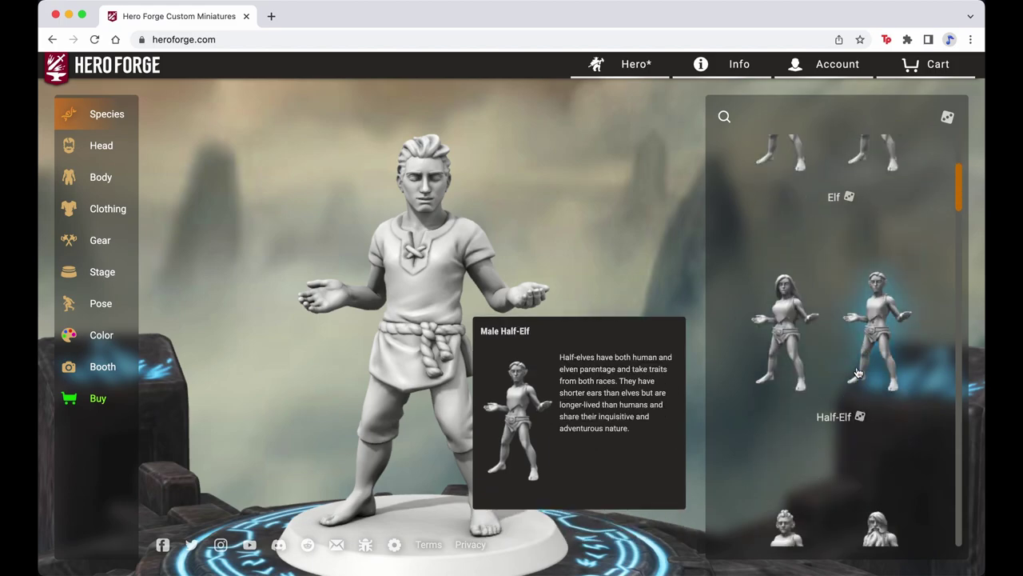
scroll(857, 373, down, 8)
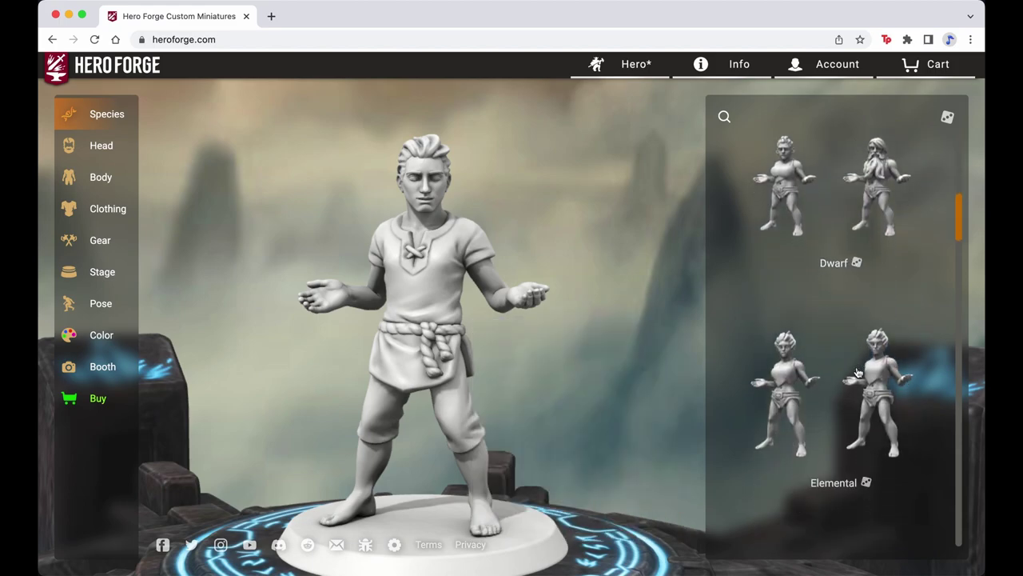
scroll(858, 372, down, 7)
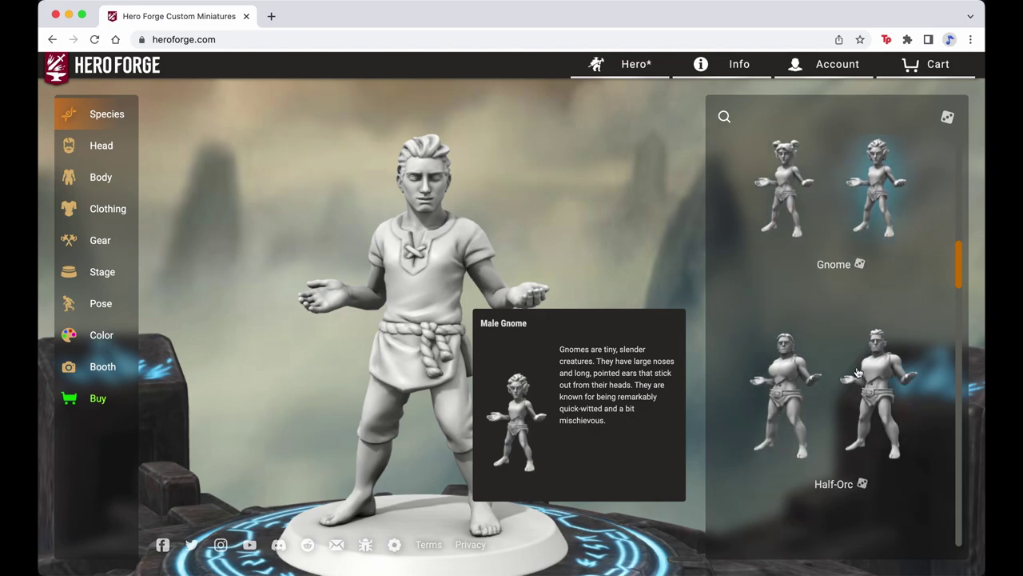
scroll(858, 373, down, 7)
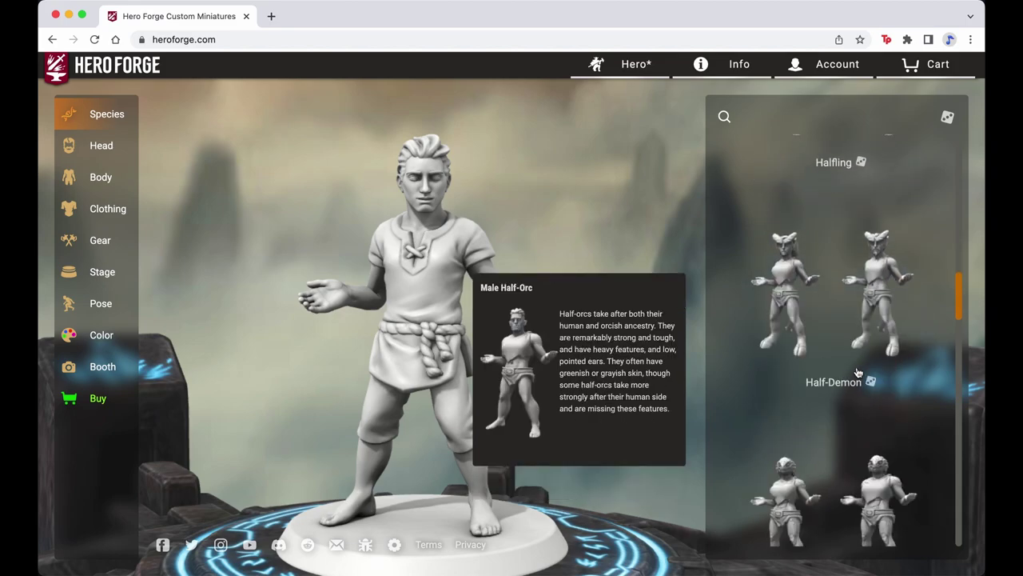
scroll(858, 373, down, 7)
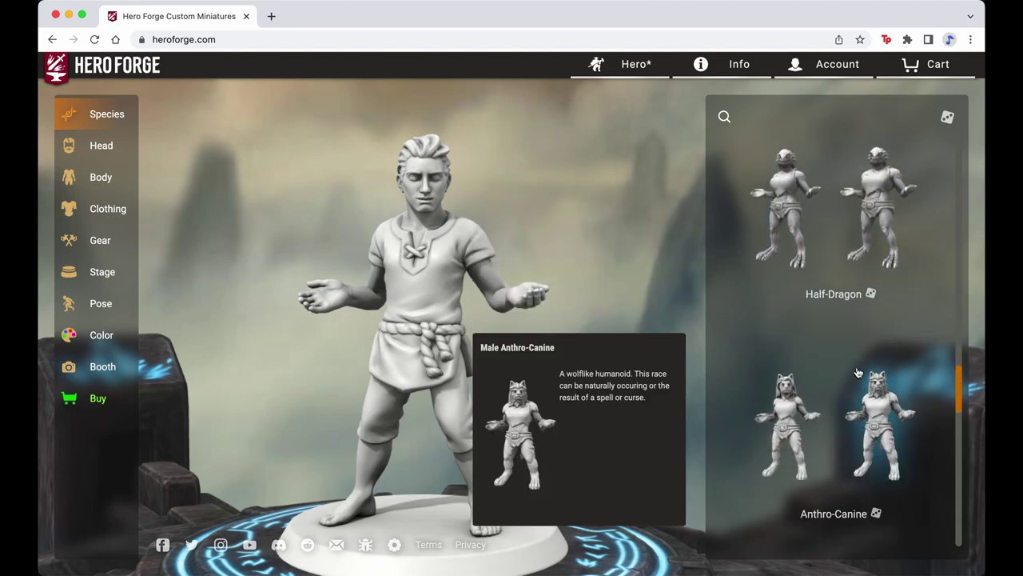
click(794, 384)
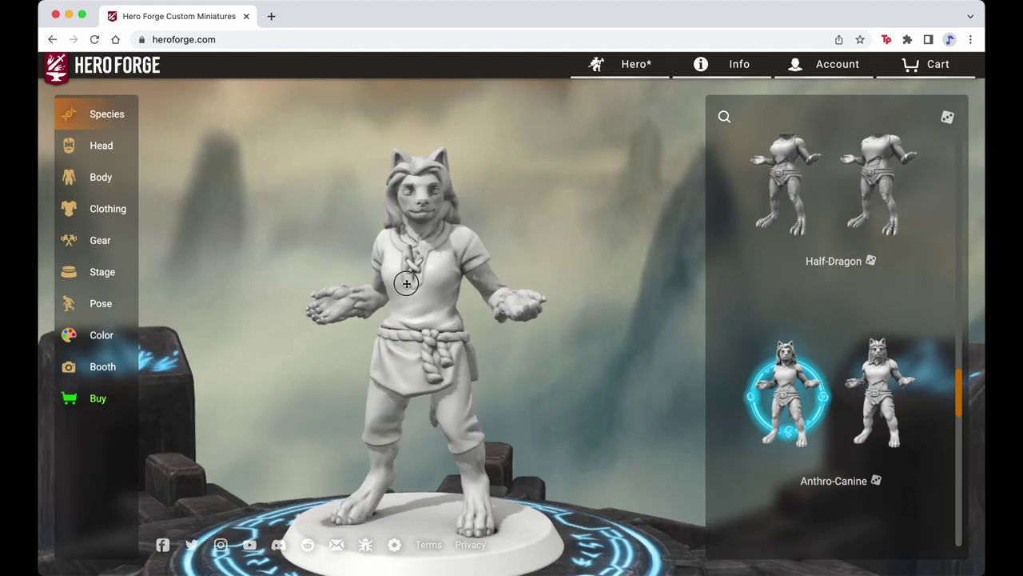
drag(482, 283, 413, 249)
drag(489, 288, 354, 279)
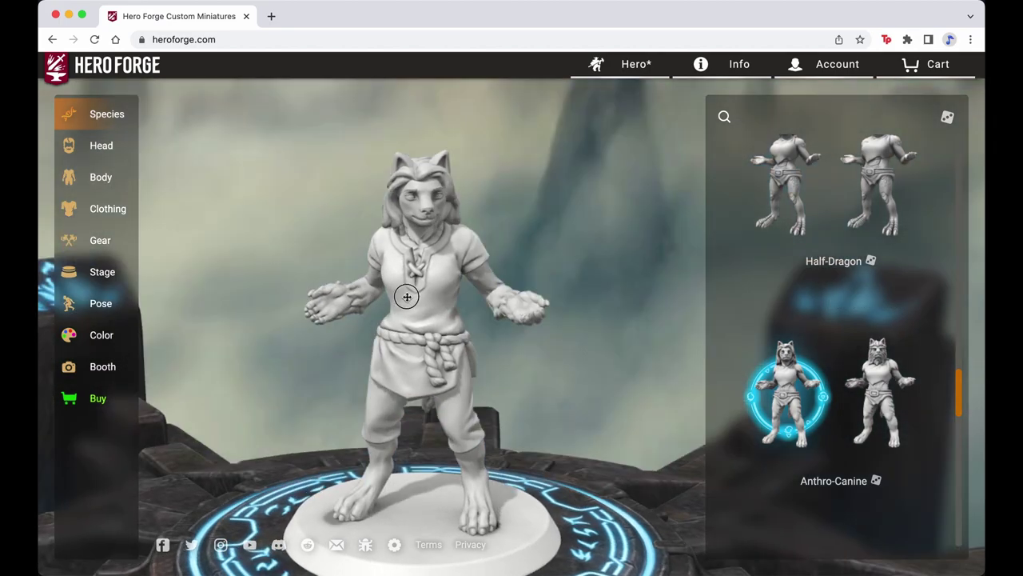
Step: Scroll back through the Species list toward the Male Elf option
scroll(597, 290, up, 2)
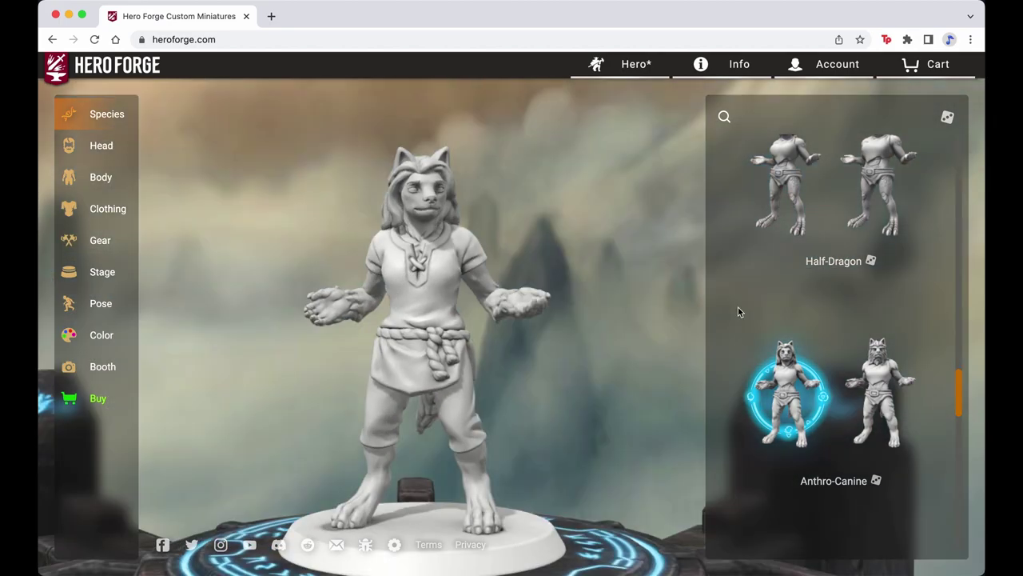
scroll(770, 298, up, 5)
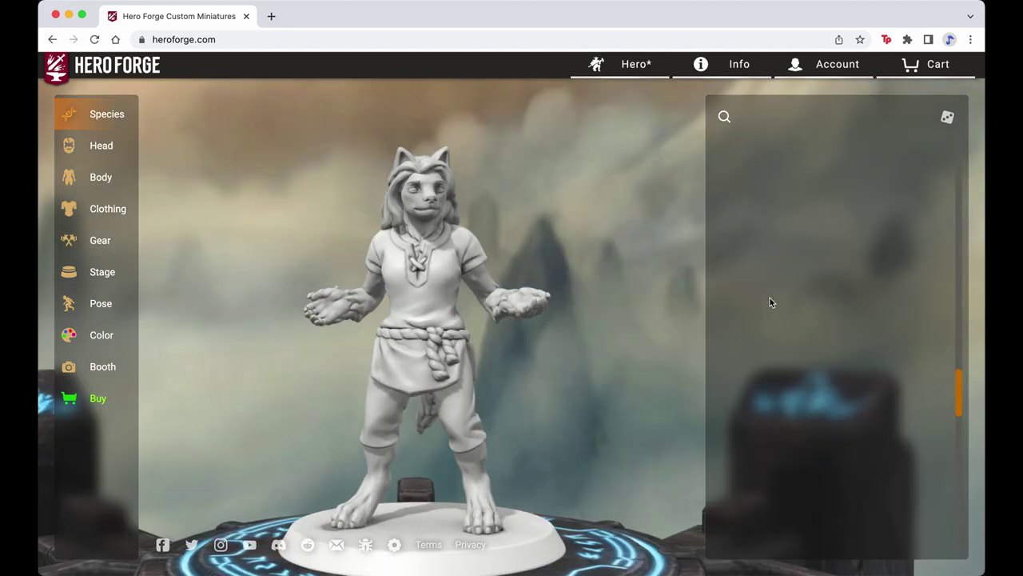
scroll(770, 302, up, 5)
mouse_move(844, 389)
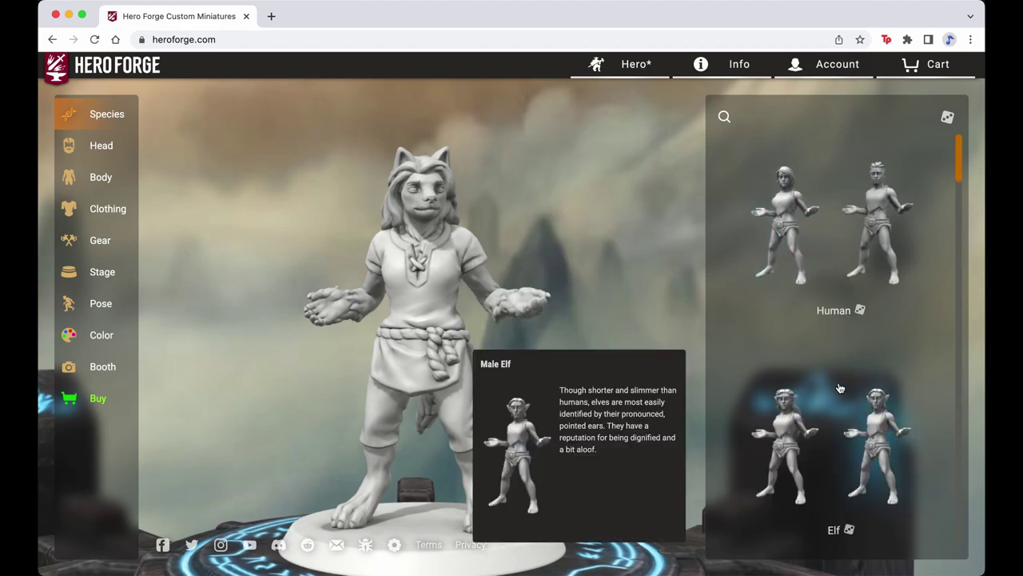
scroll(844, 389, down, 1)
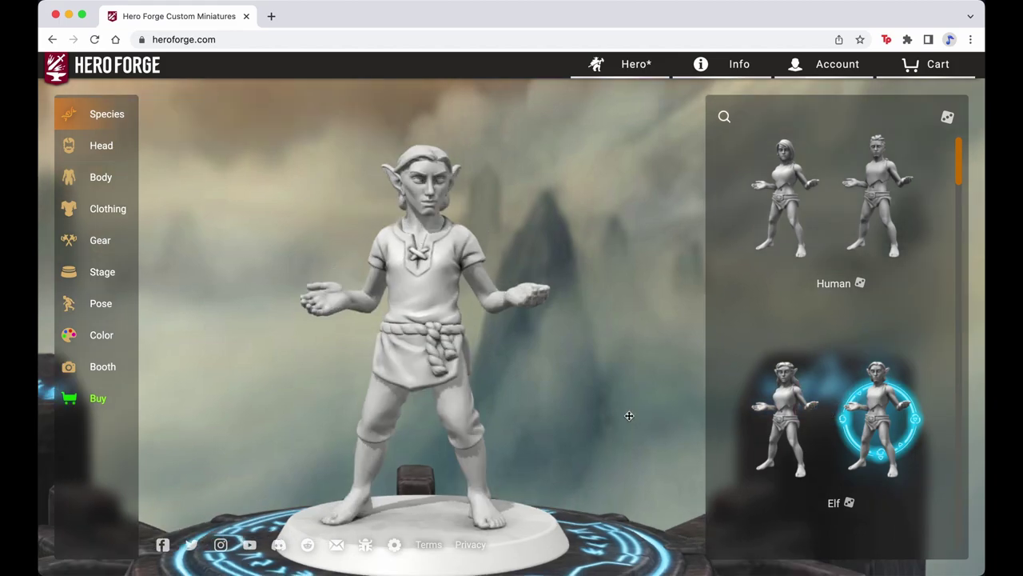
Step: In the Head options, try several face shapes and settle on Noble Features
click(106, 151)
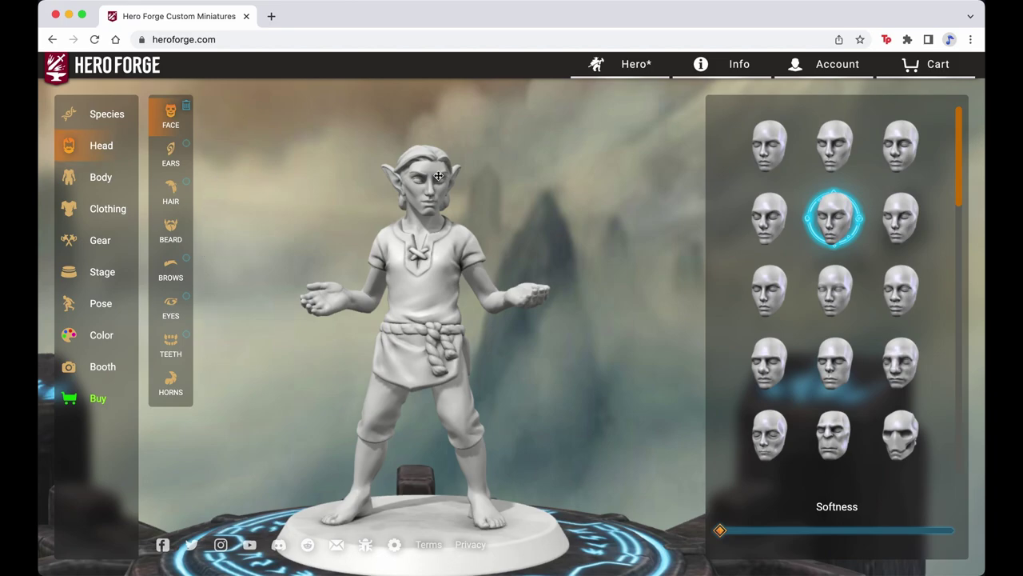
scroll(438, 175, up, 5)
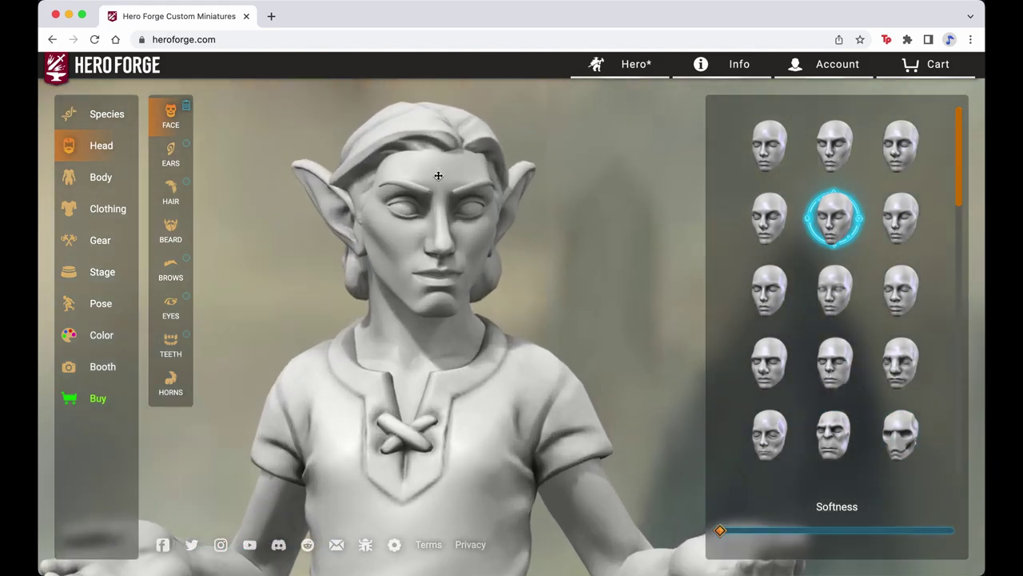
scroll(438, 175, up, 3)
scroll(438, 175, down, 8)
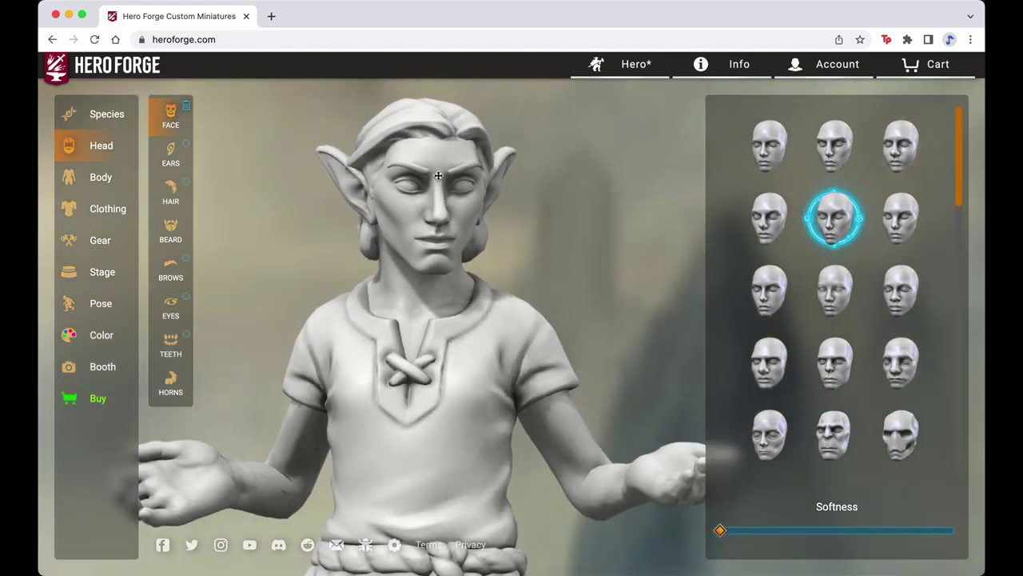
click(765, 159)
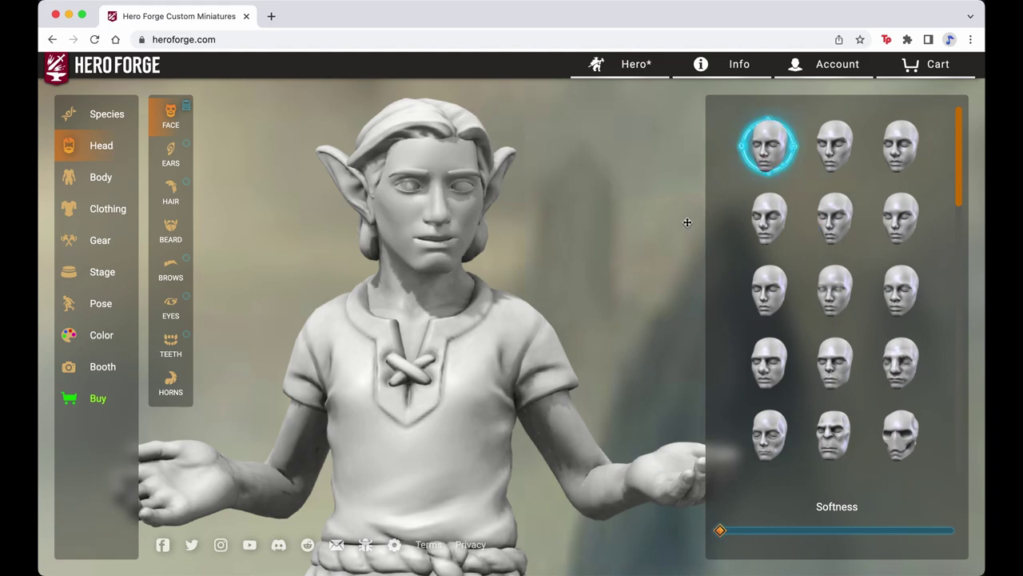
click(841, 148)
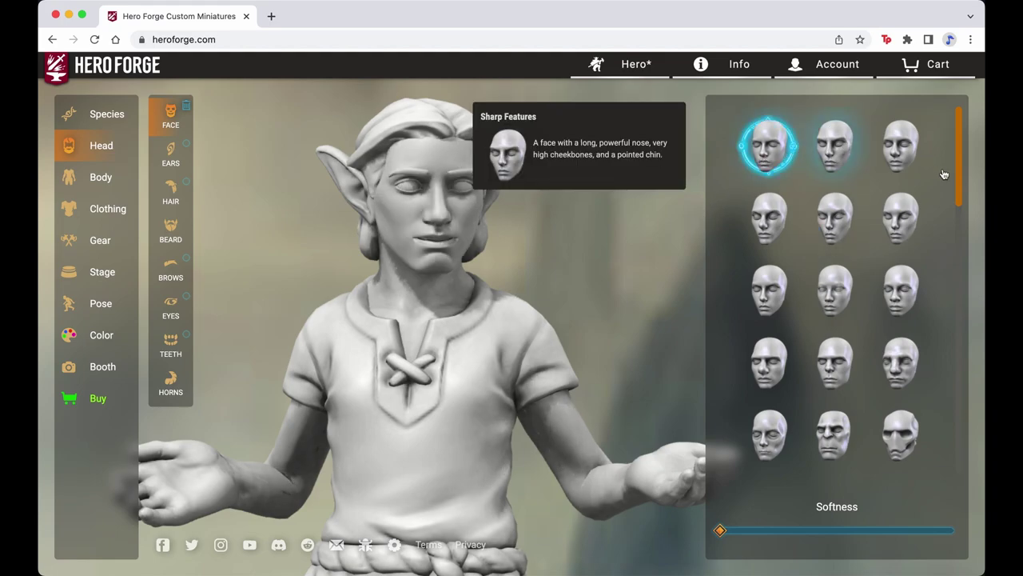
click(767, 217)
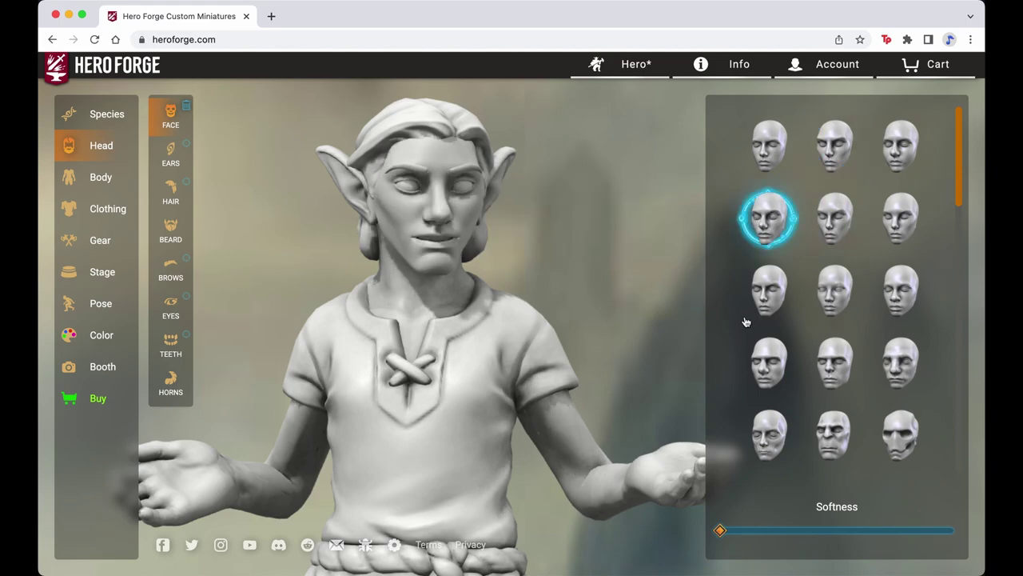
click(766, 297)
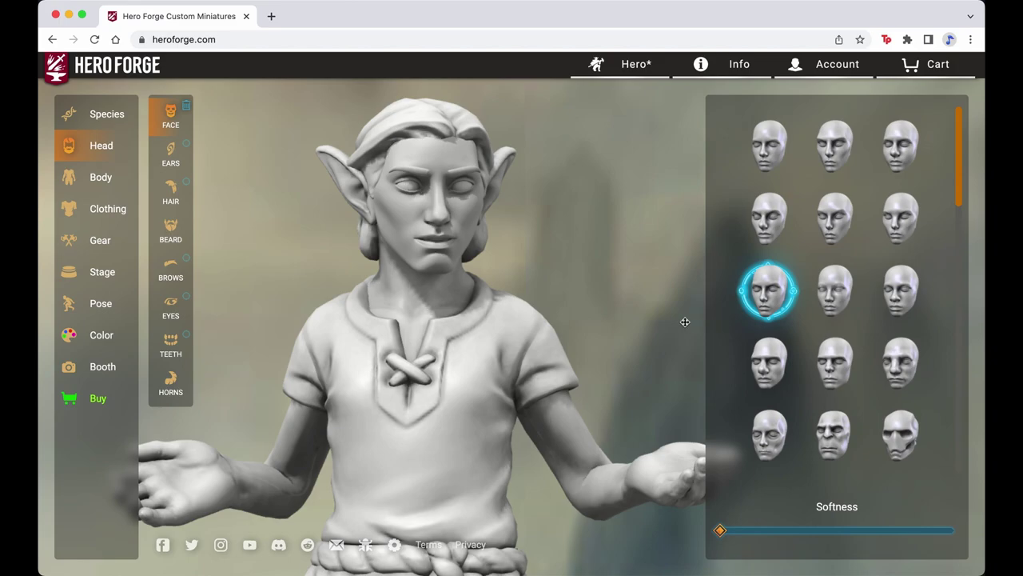
click(765, 377)
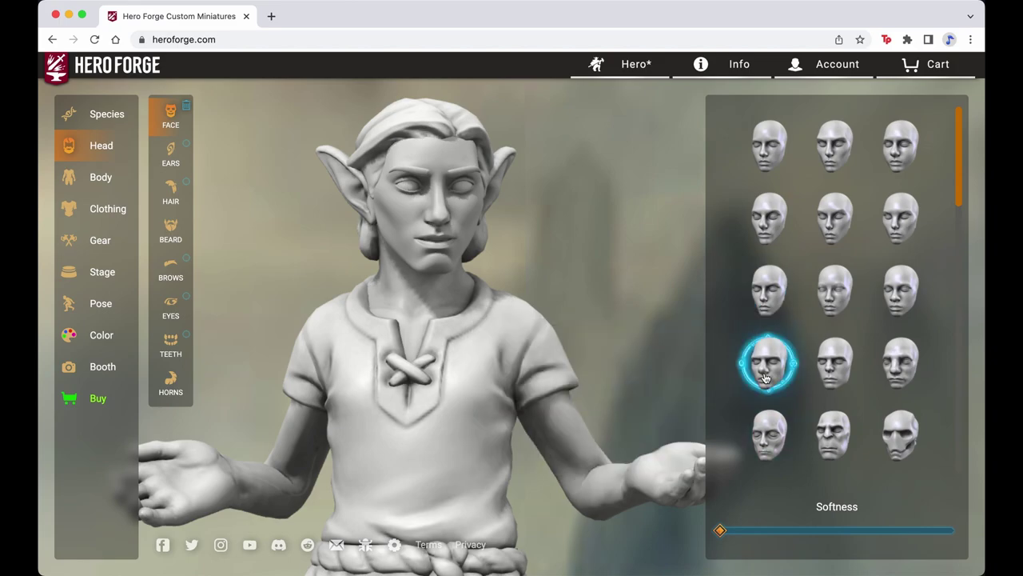
click(767, 301)
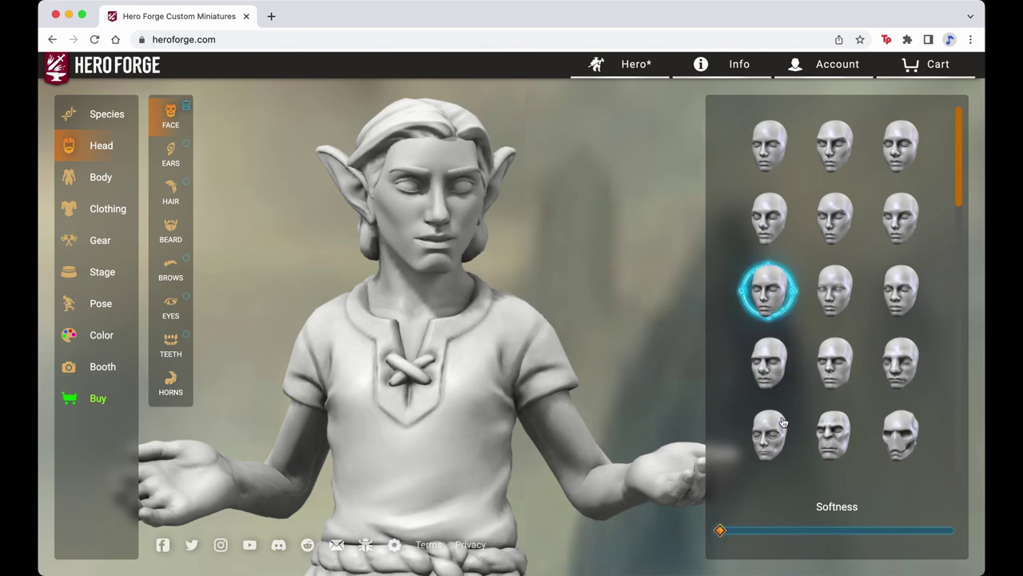
Step: Set the face Softness slider to 0
scroll(782, 423, down, 3)
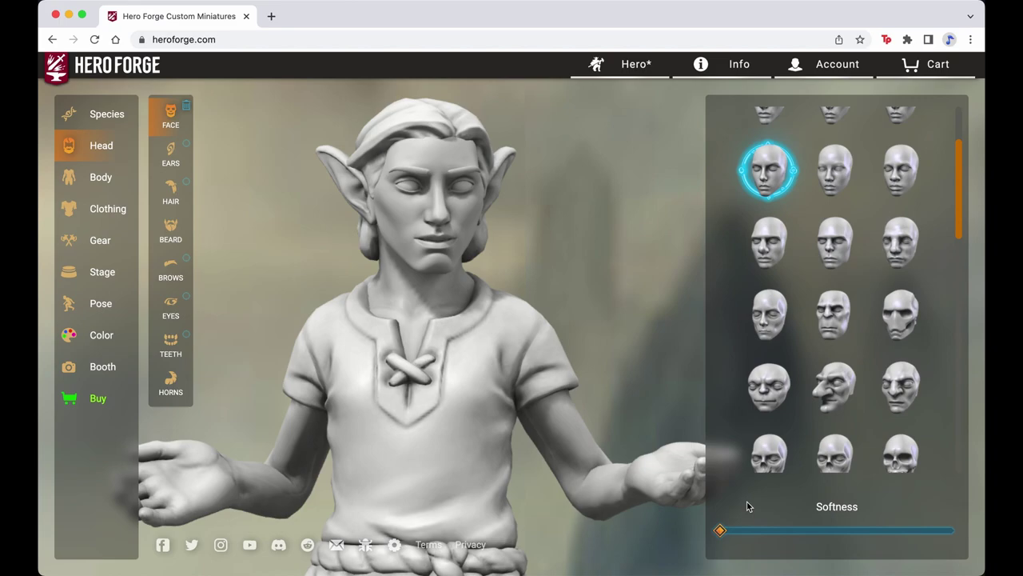
scroll(817, 321, down, 2)
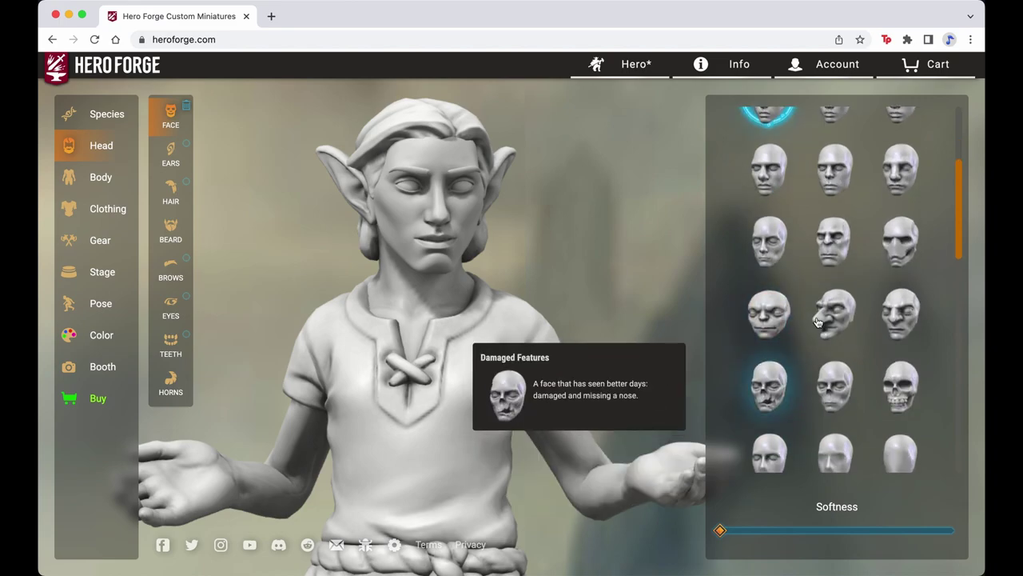
mouse_move(826, 324)
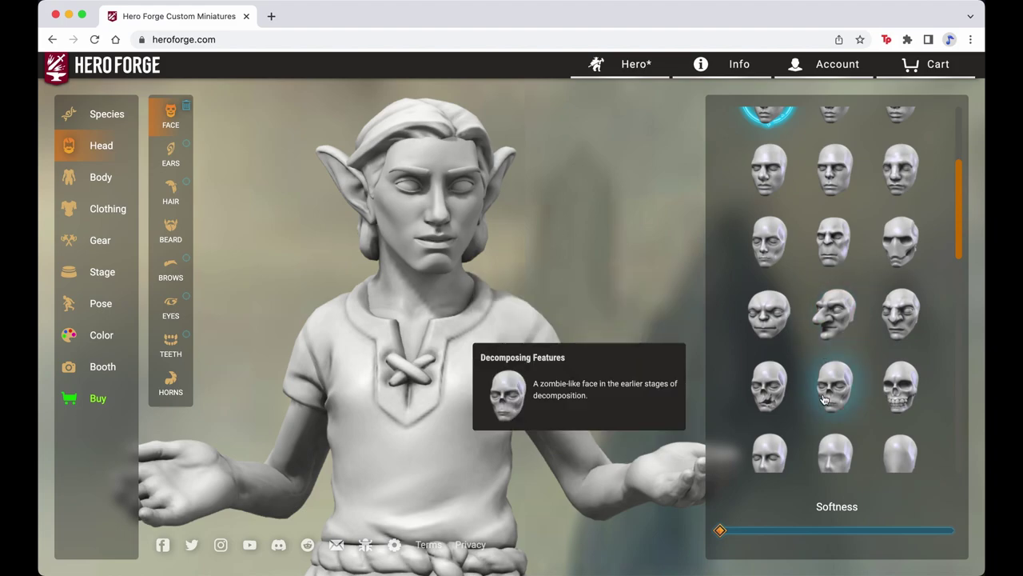
scroll(825, 400, down, 5)
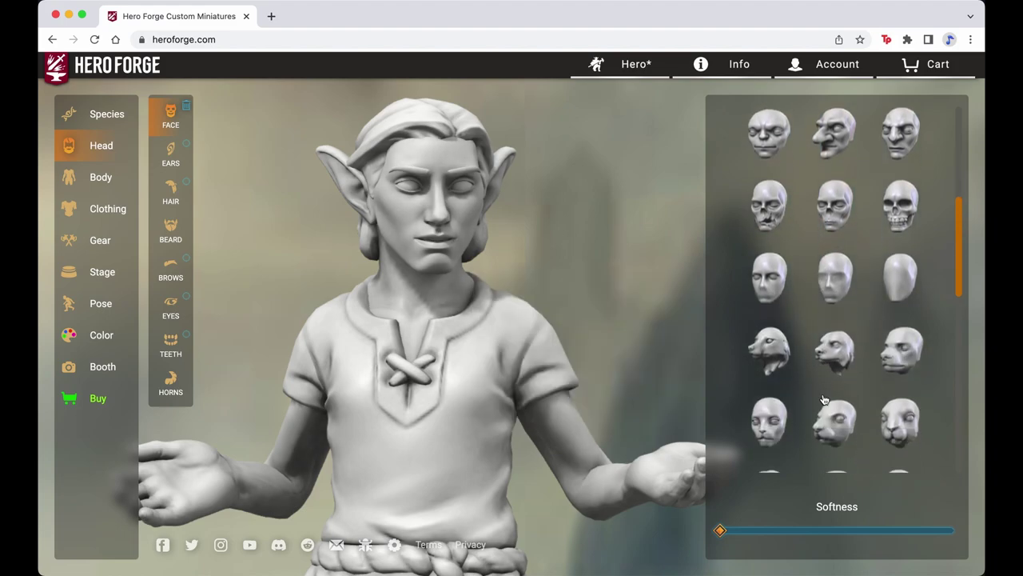
scroll(824, 400, down, 5)
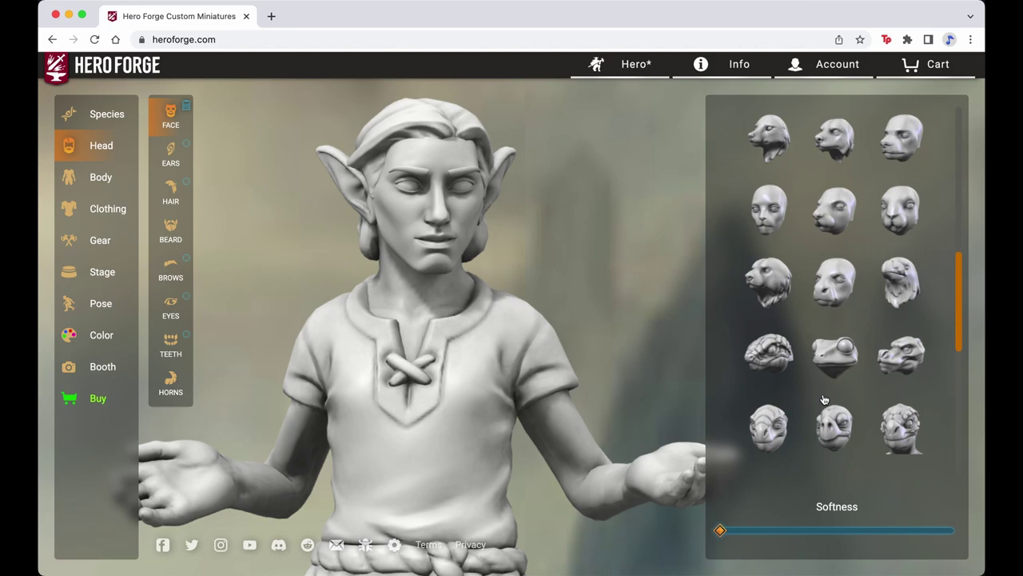
scroll(824, 400, down, 2)
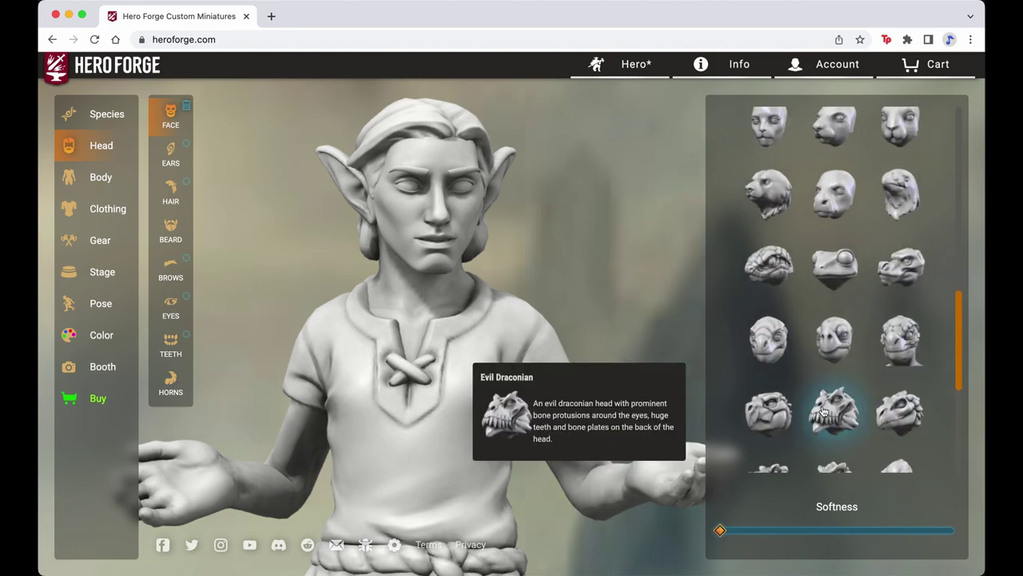
scroll(824, 411, down, 8)
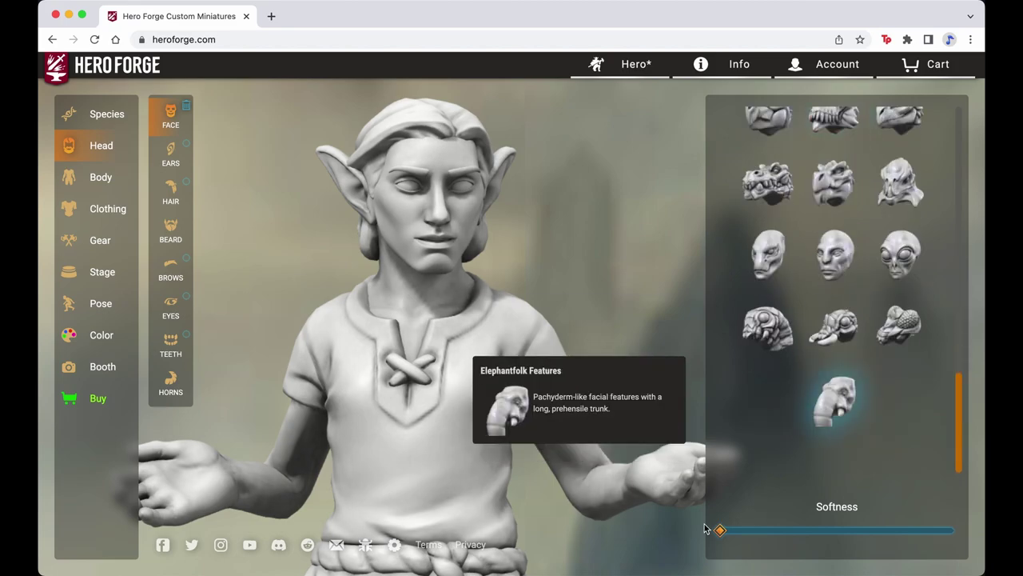
drag(721, 531, 656, 521)
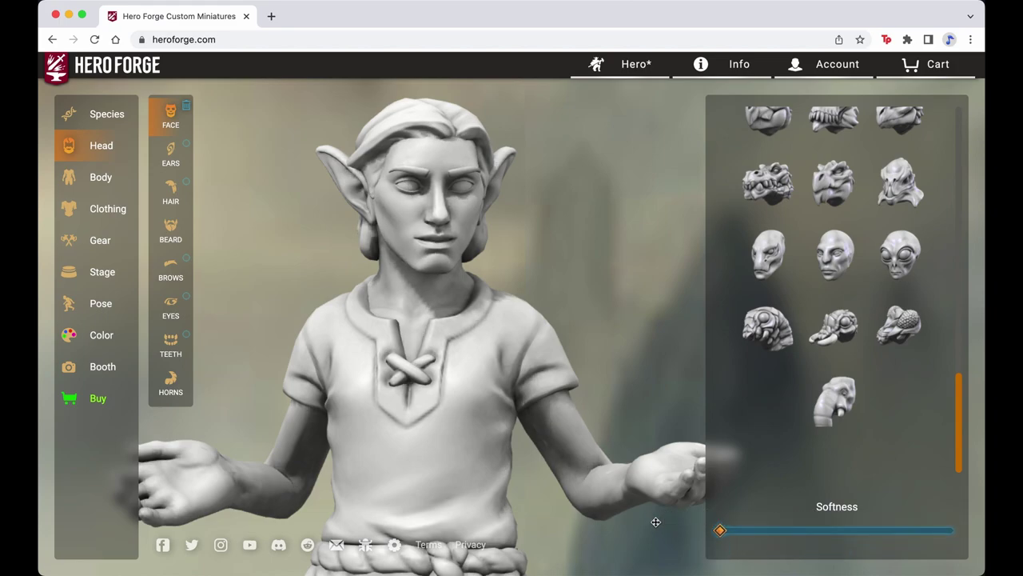
Step: Preview Canine Ears, then give the elf upward-pointed Elemental Ears
click(169, 153)
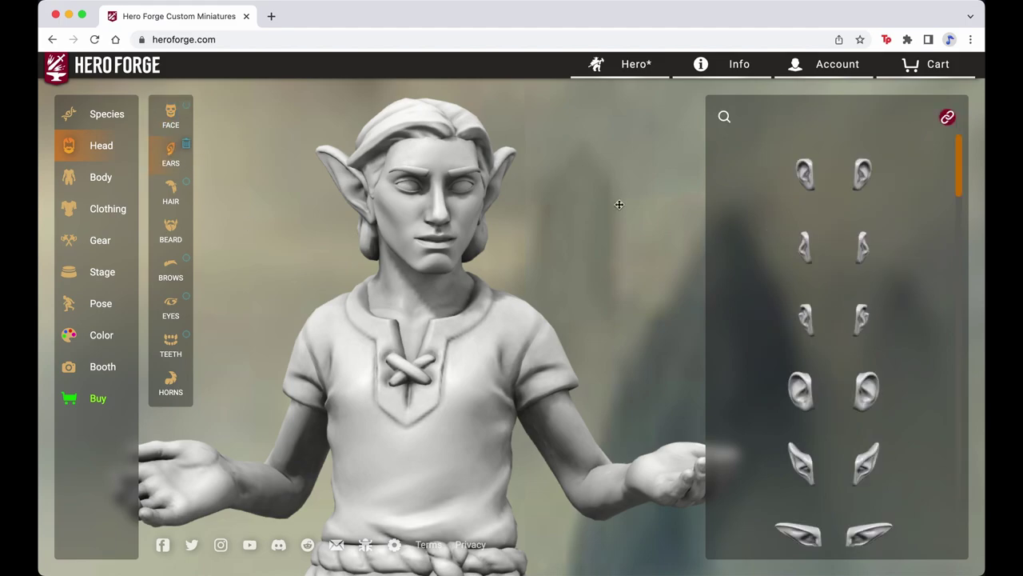
drag(519, 244, 569, 254)
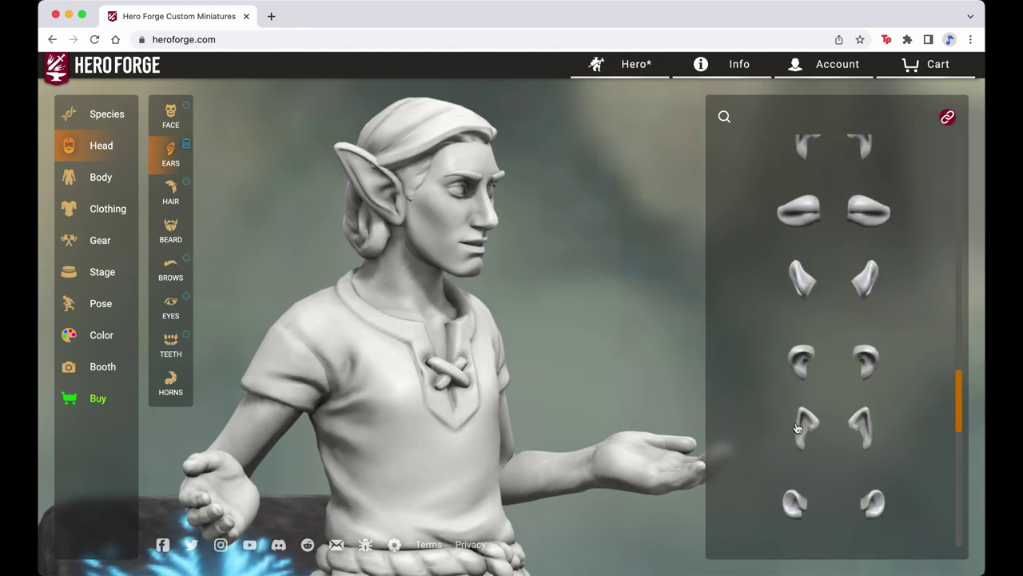
click(805, 427)
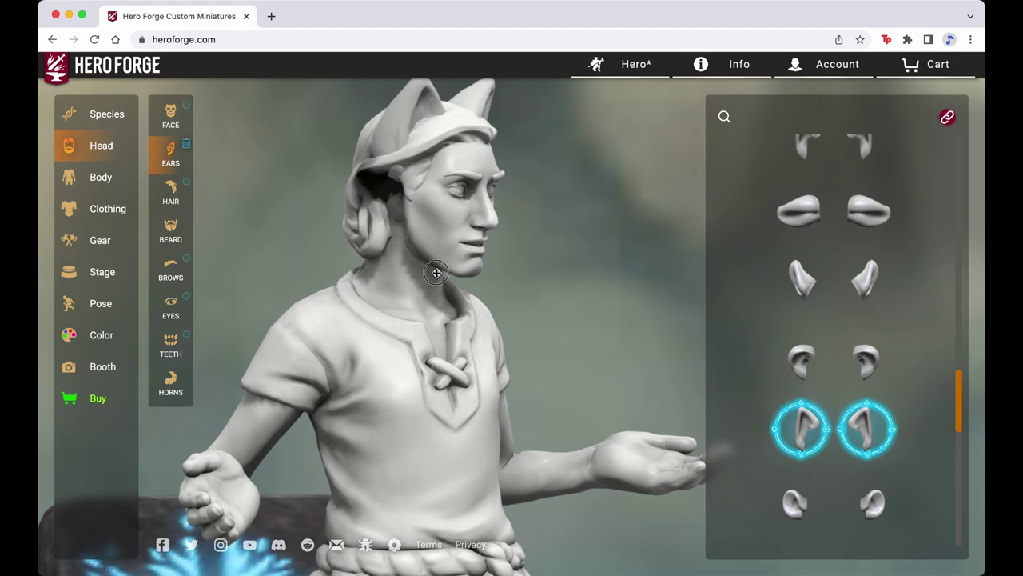
drag(398, 267, 378, 268)
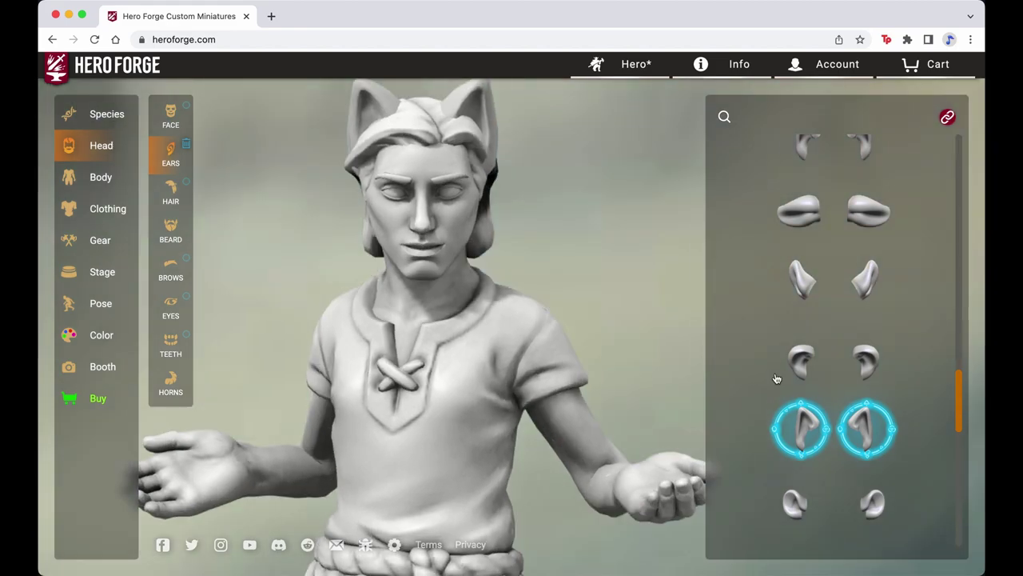
mouse_move(776, 378)
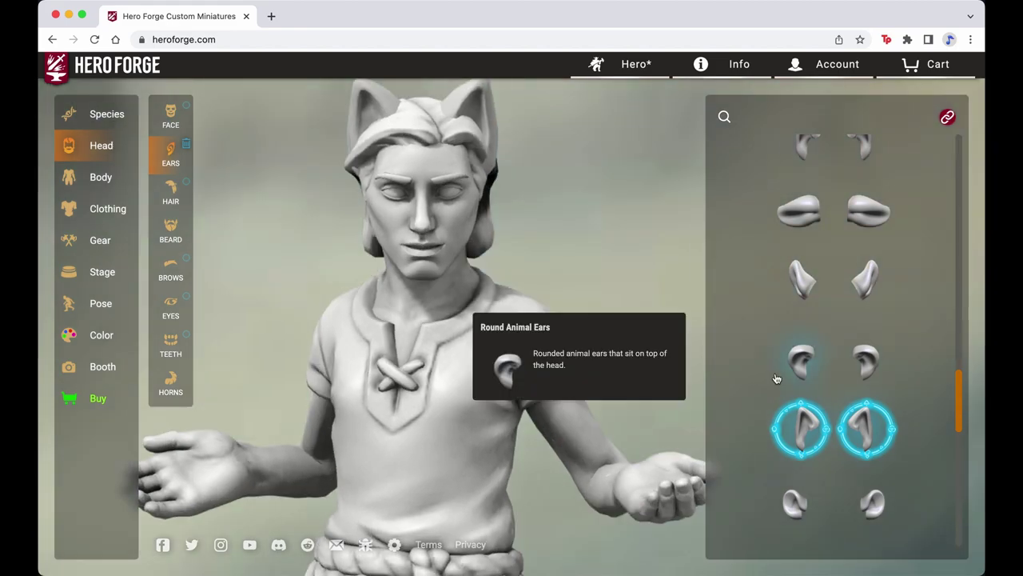
scroll(852, 368, up, 5)
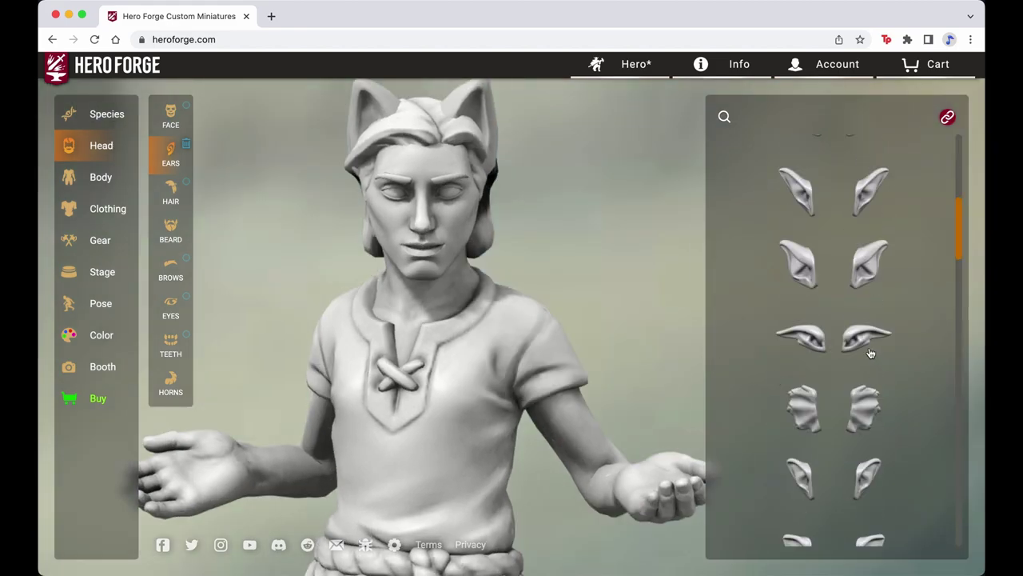
mouse_move(866, 343)
scroll(867, 343, up, 3)
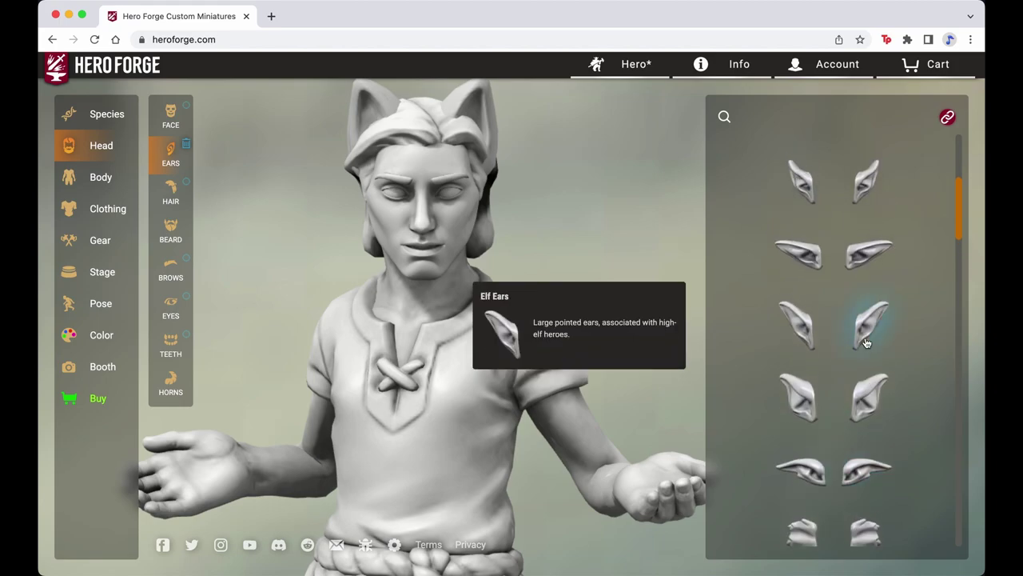
mouse_move(863, 223)
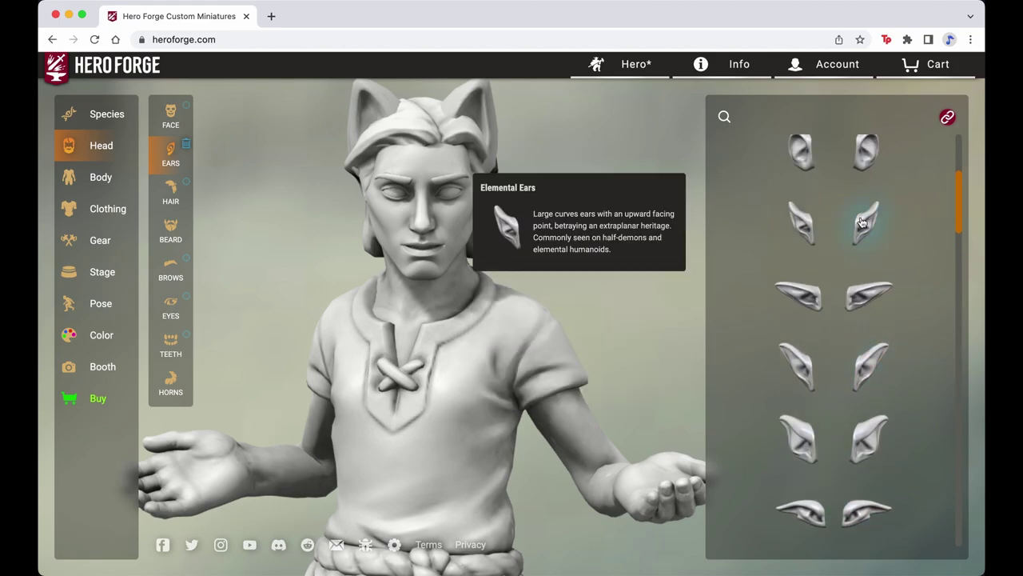
click(863, 223)
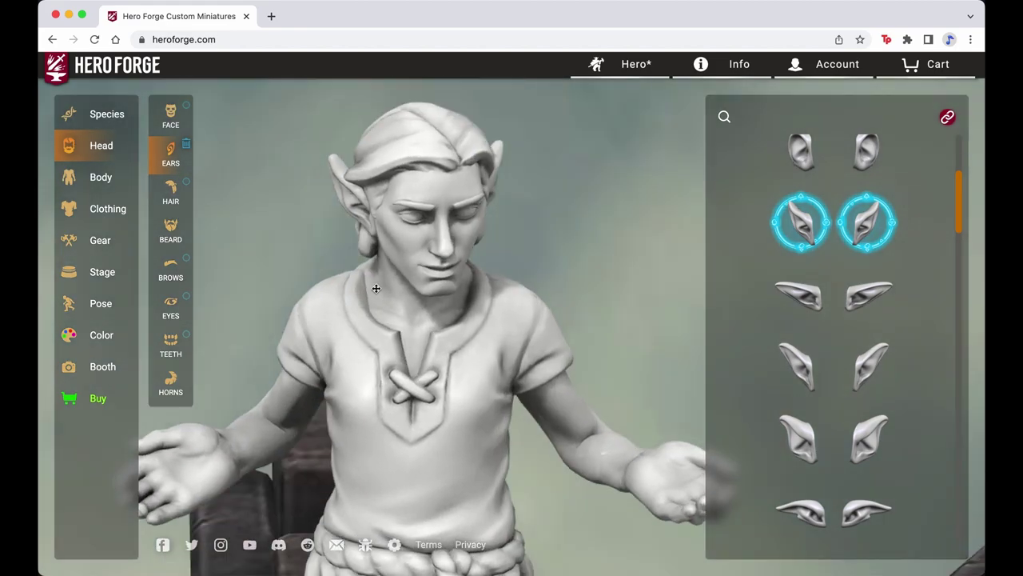
Step: Try Mohawk, Short Pigtails and spiky hairstyles, then settle on Flamelike Hair
click(166, 196)
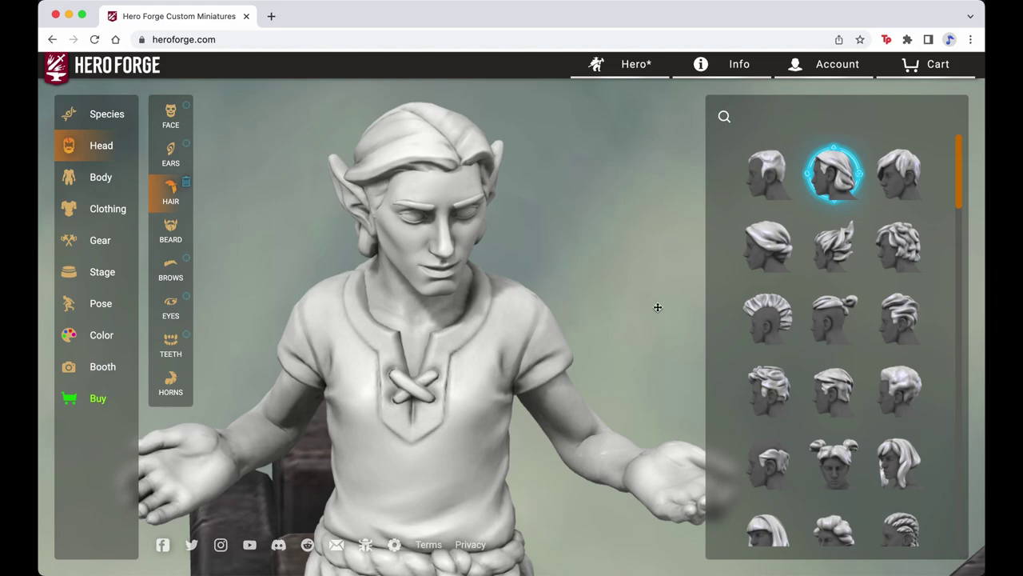
click(768, 317)
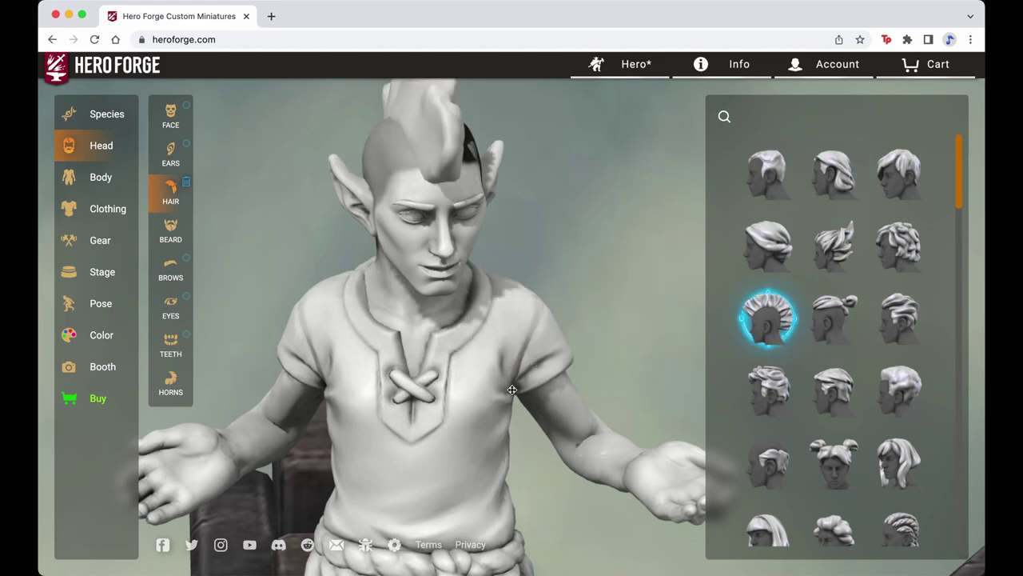
drag(512, 389, 469, 352)
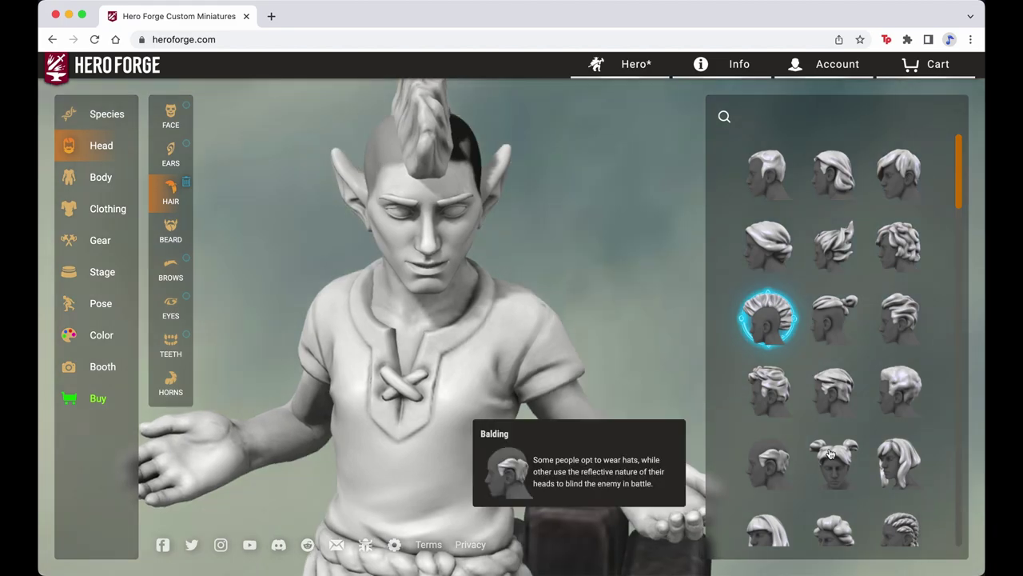
click(833, 454)
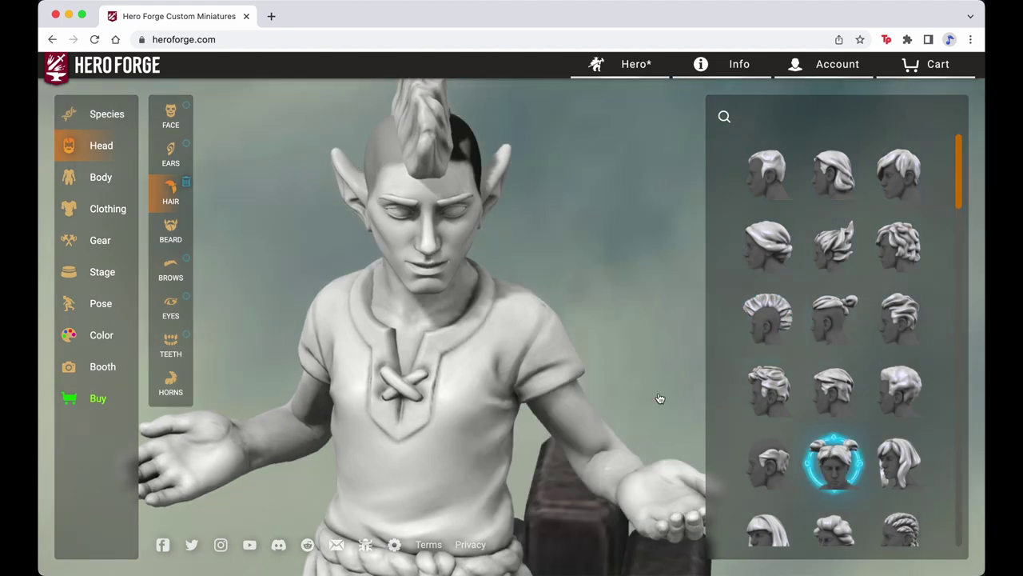
scroll(814, 280, down, 2)
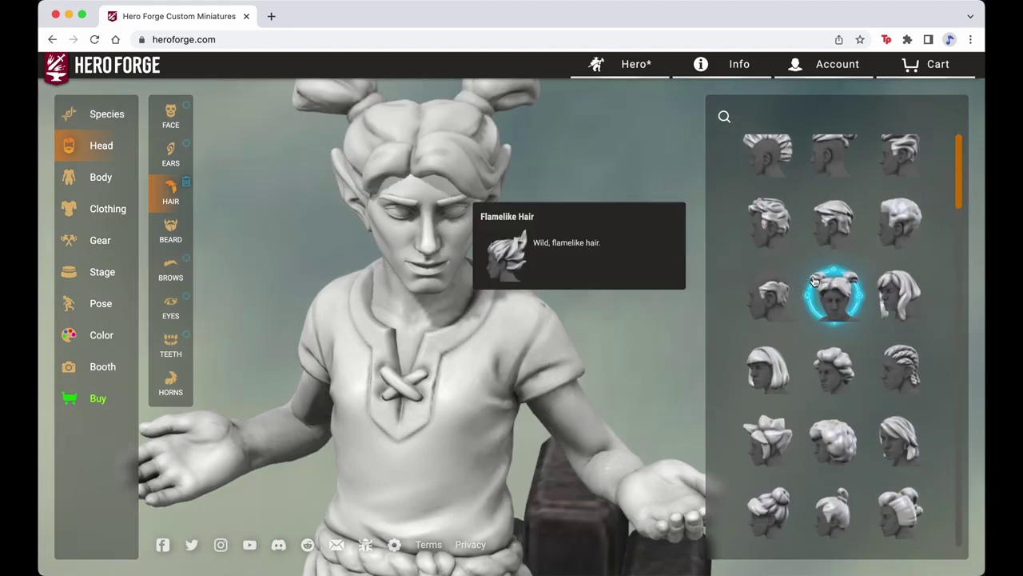
scroll(507, 326, down, 5)
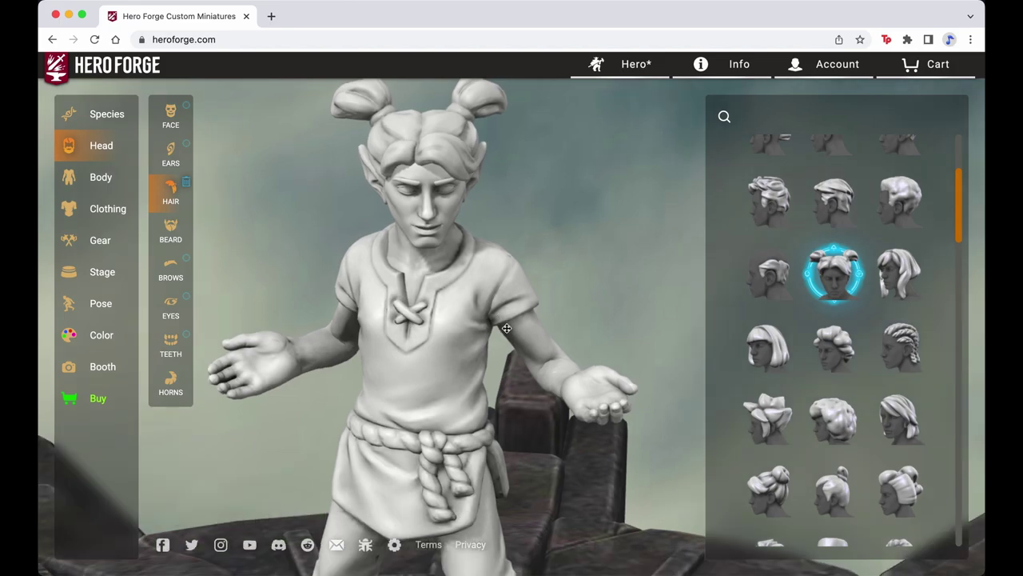
click(779, 419)
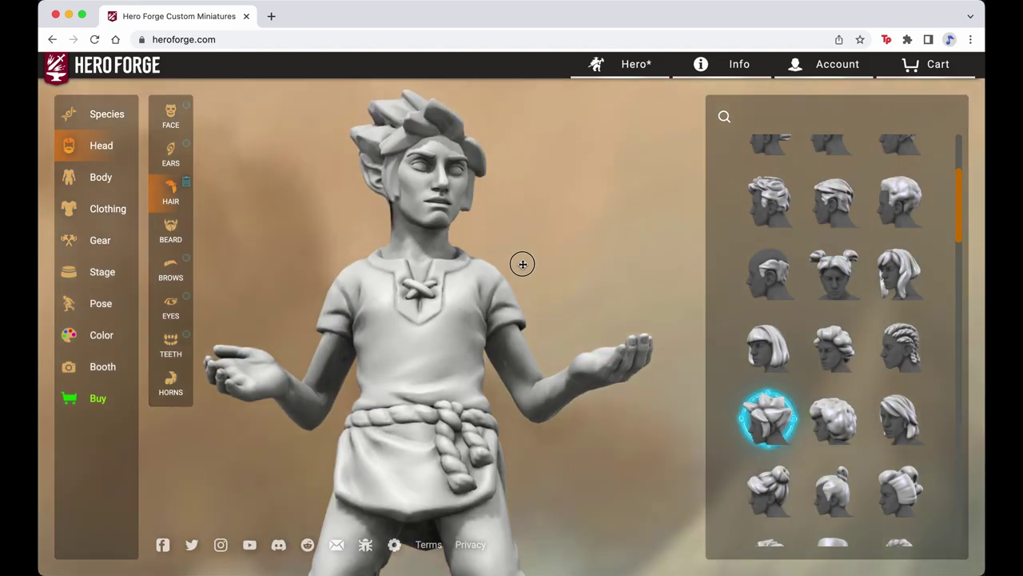
drag(489, 285, 608, 278)
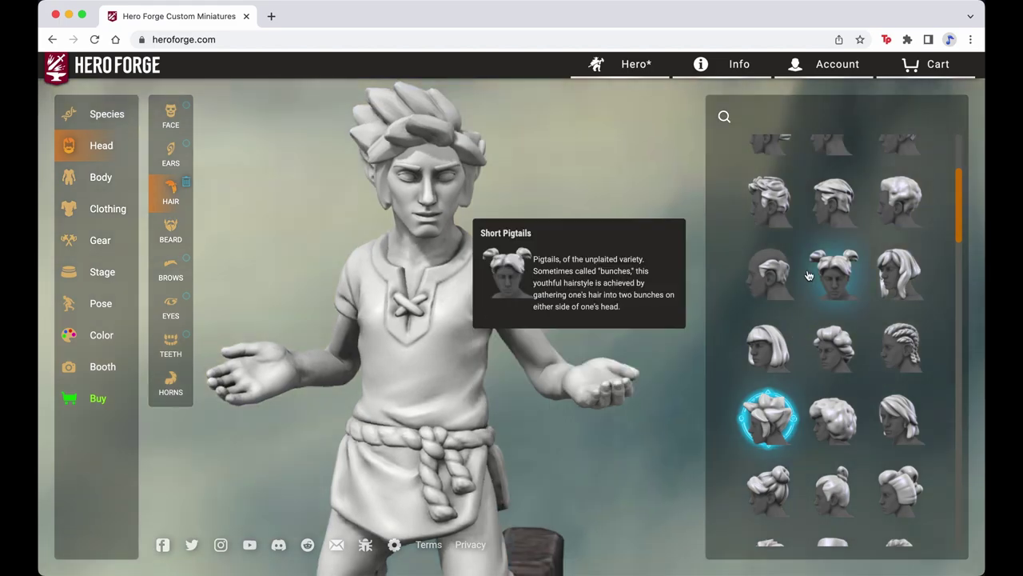
scroll(808, 275, up, 3)
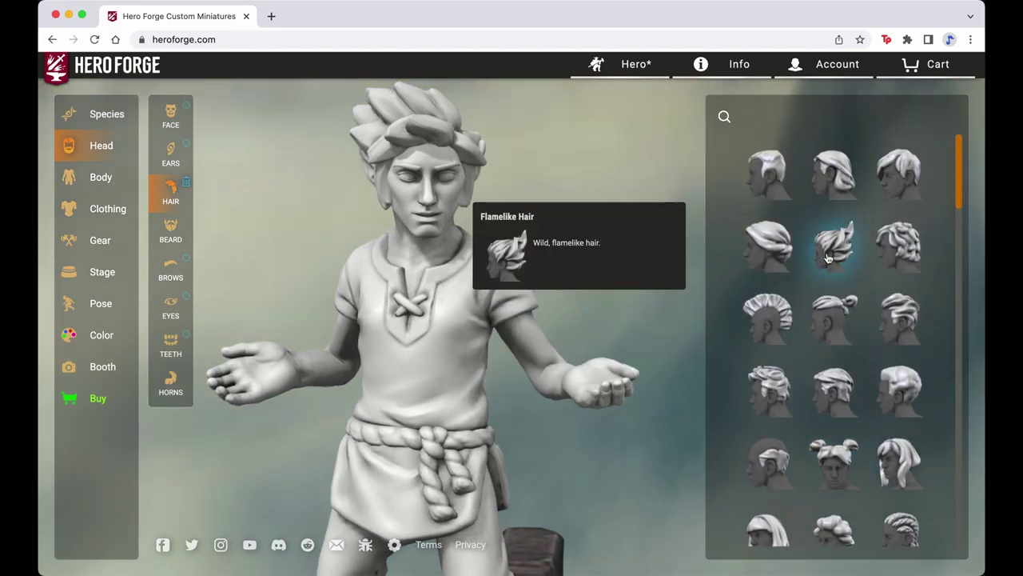
click(829, 257)
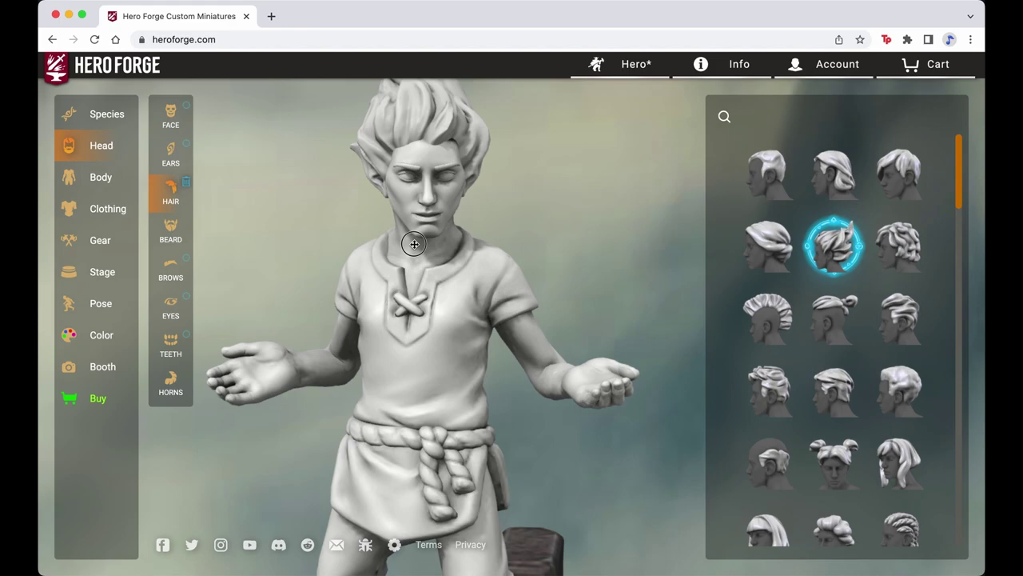
drag(590, 268, 548, 271)
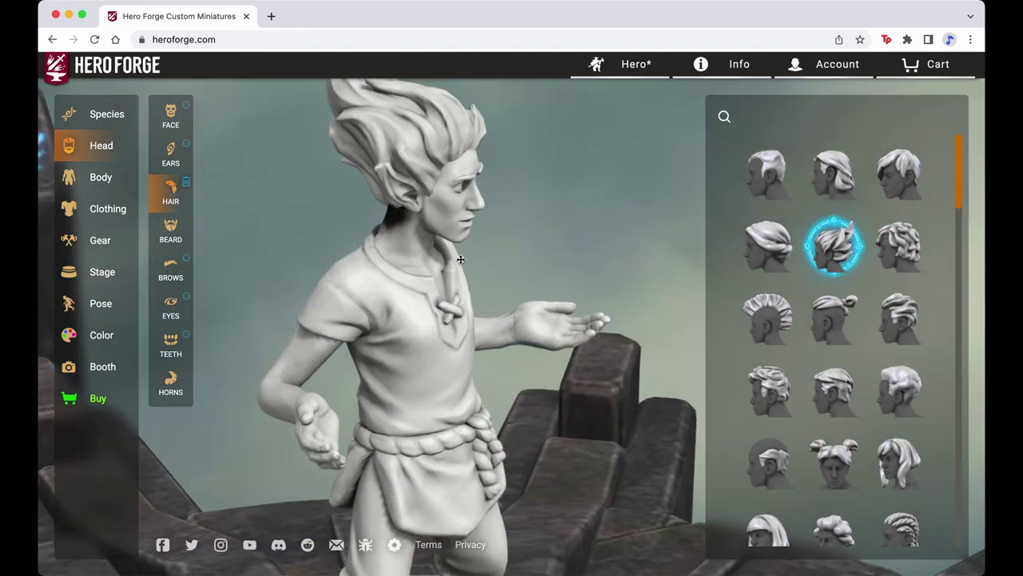
drag(393, 231, 318, 244)
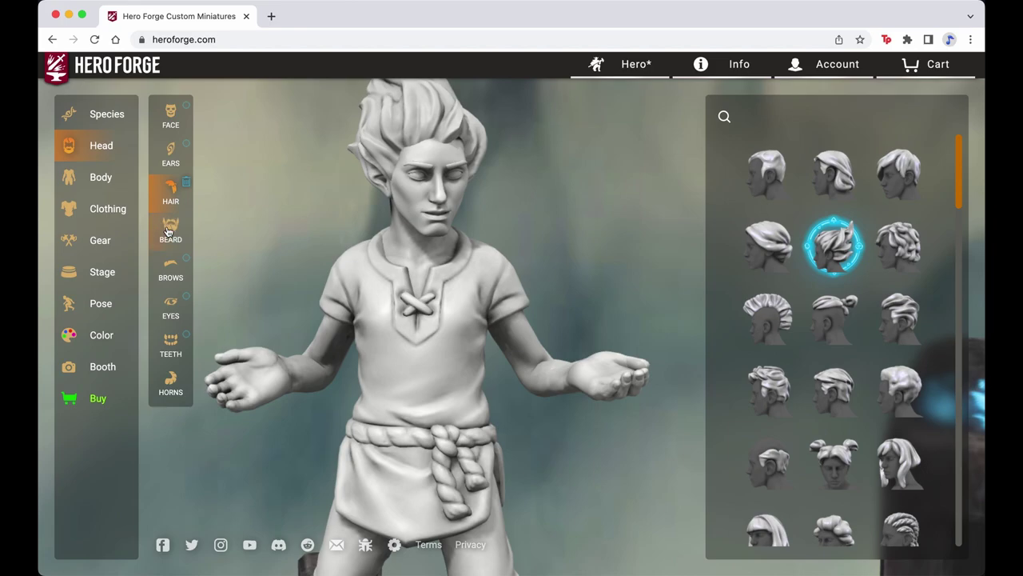
Step: Try a handlebar mustache, mutton chops, a goatee and a Chinstrap Beard, then choose Chin Warmer
click(168, 231)
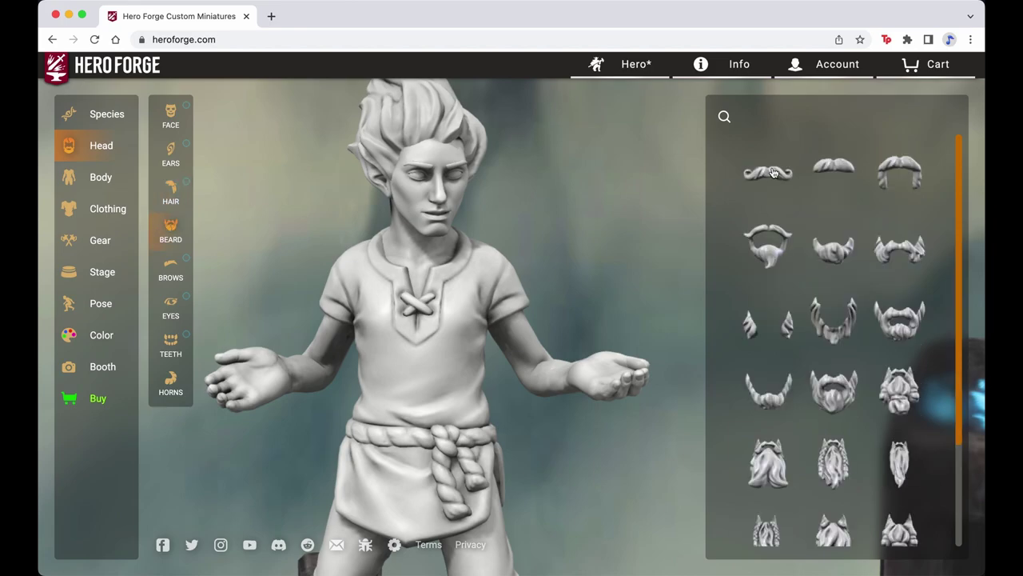
mouse_move(771, 174)
drag(497, 332, 500, 331)
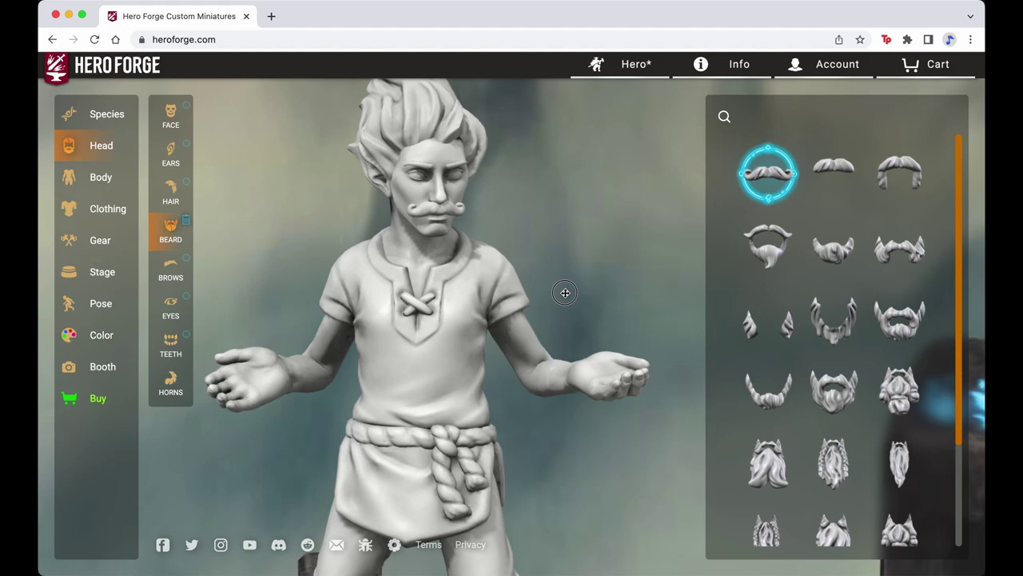
drag(565, 292, 550, 286)
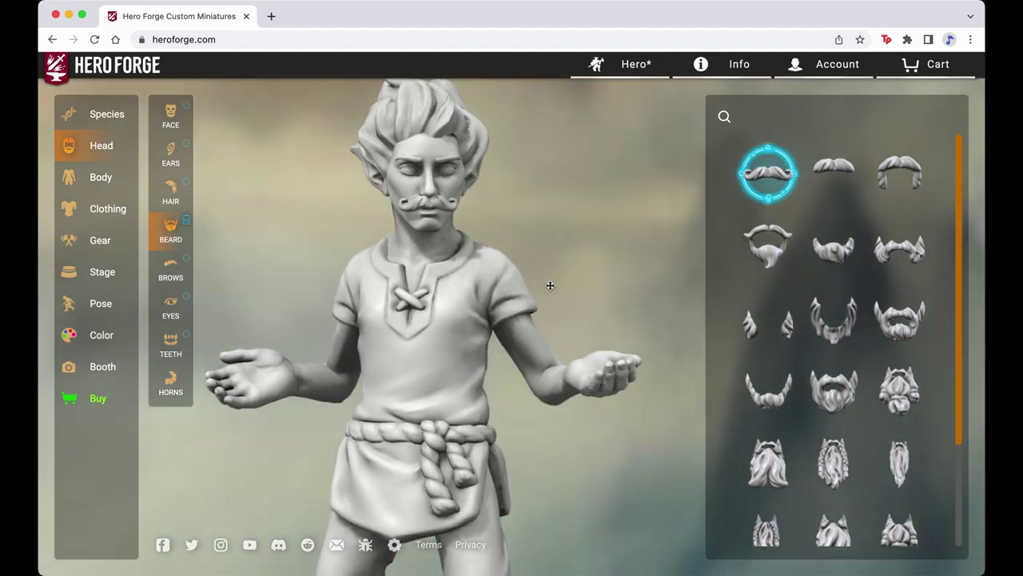
mouse_move(902, 339)
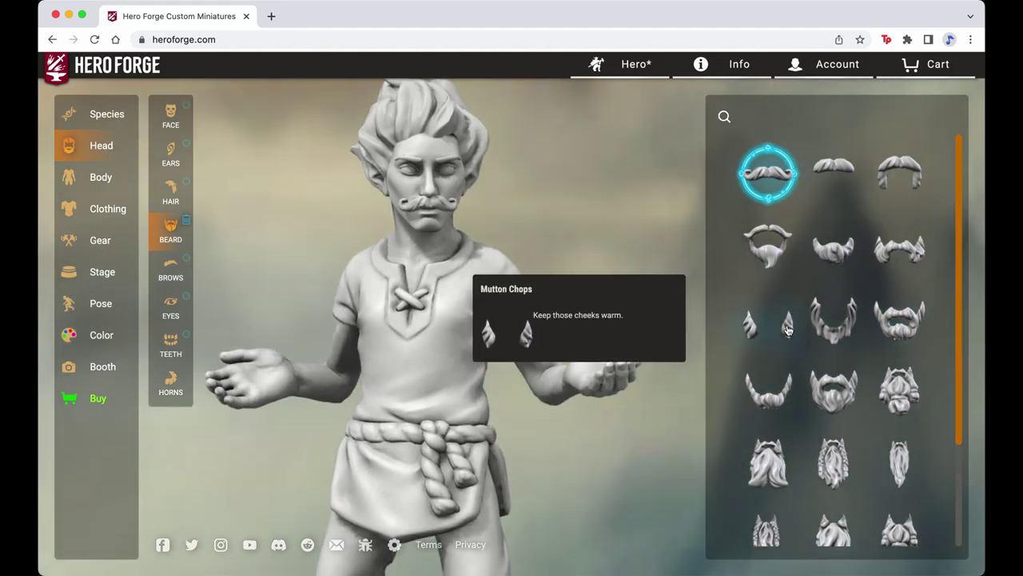
click(788, 329)
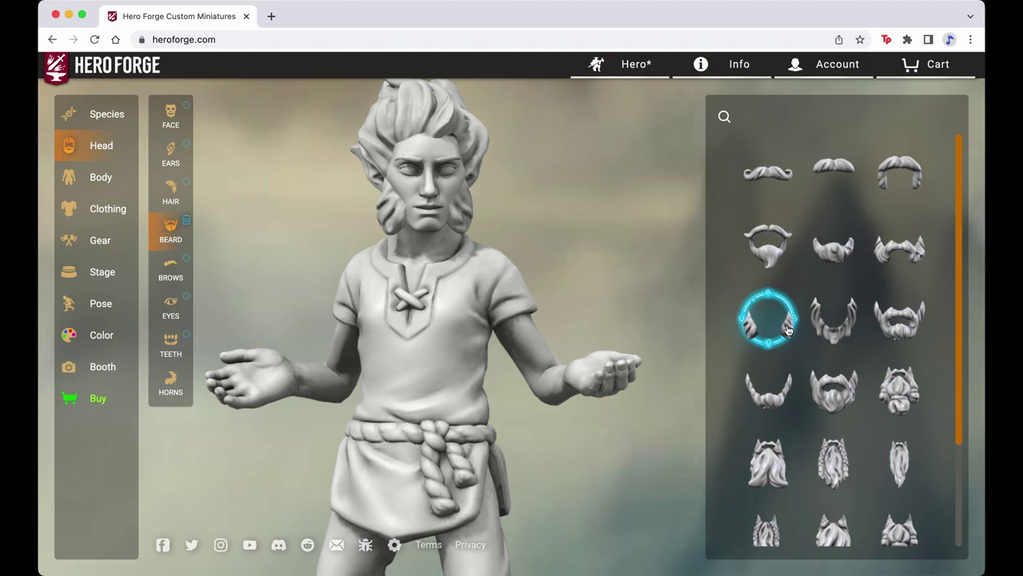
click(834, 250)
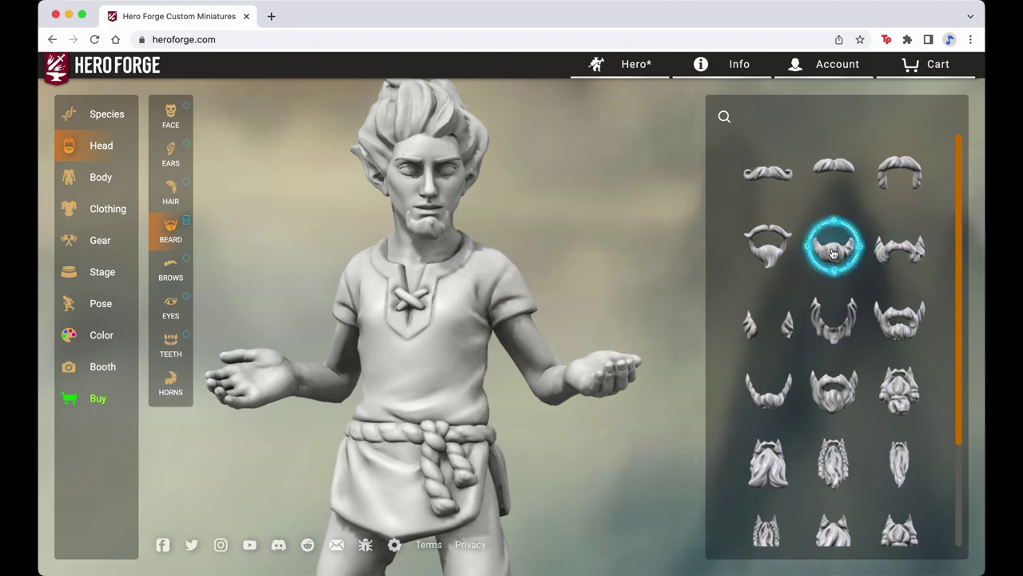
mouse_move(783, 398)
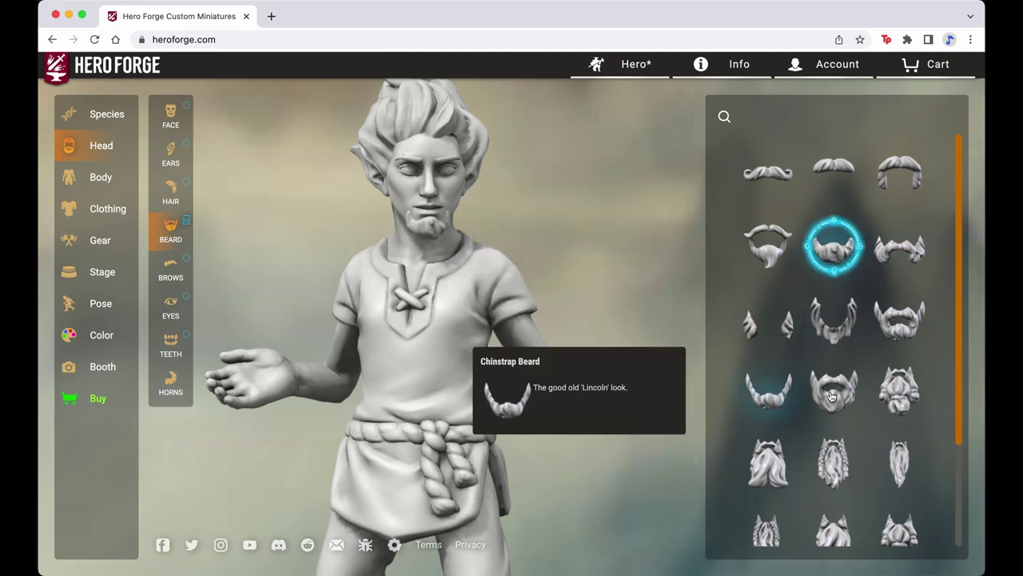
click(746, 395)
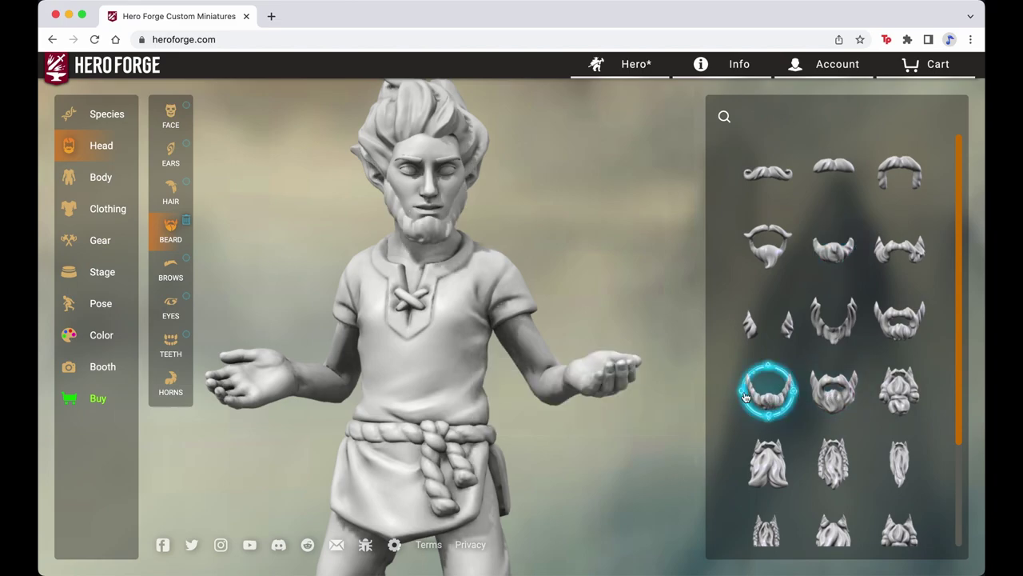
scroll(772, 435, down, 2)
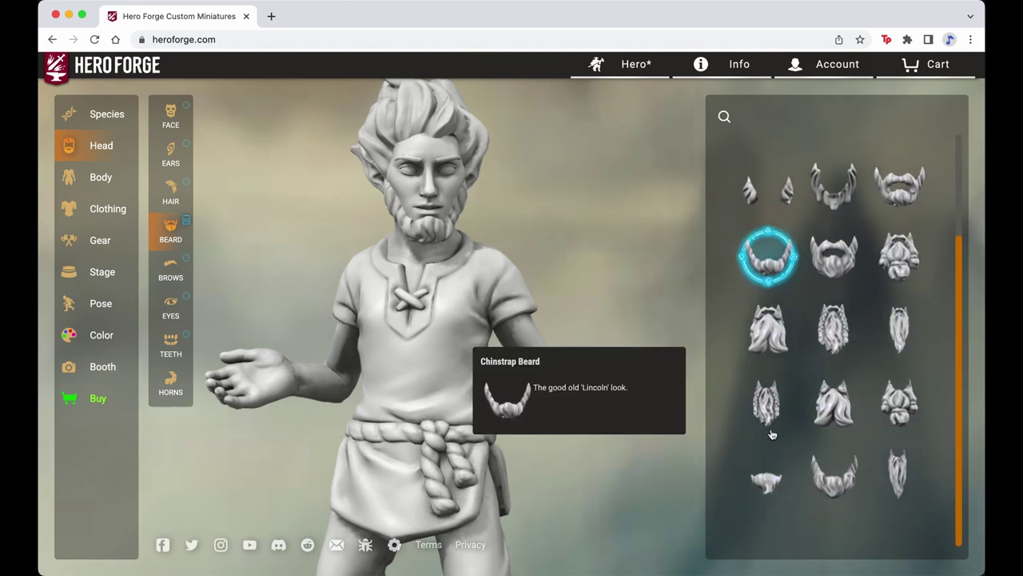
click(766, 484)
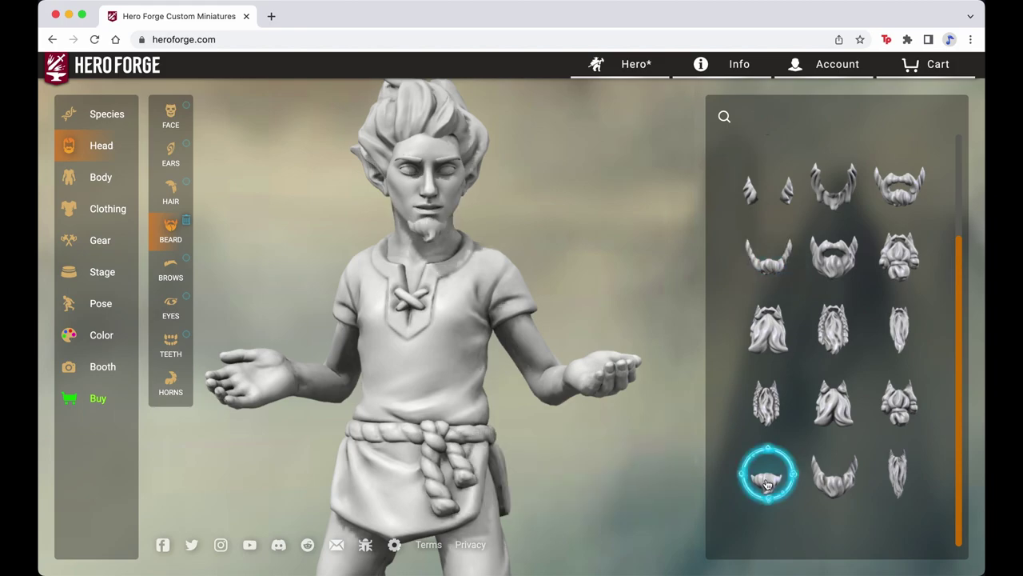
drag(552, 308, 396, 323)
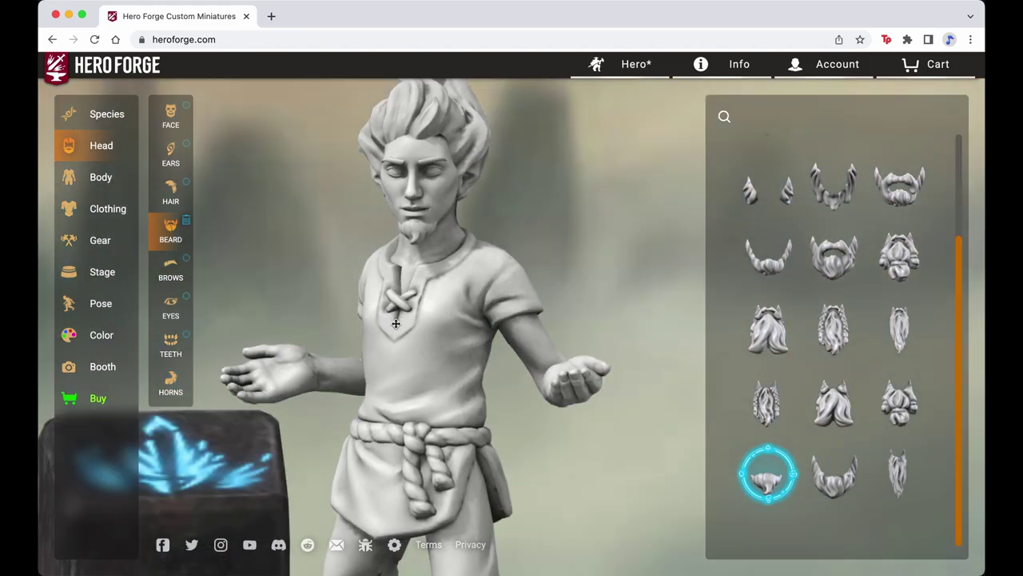
Step: Try pierced and scarred eyebrows, then settle on the thick, angled Bushy Eyebrows
click(169, 264)
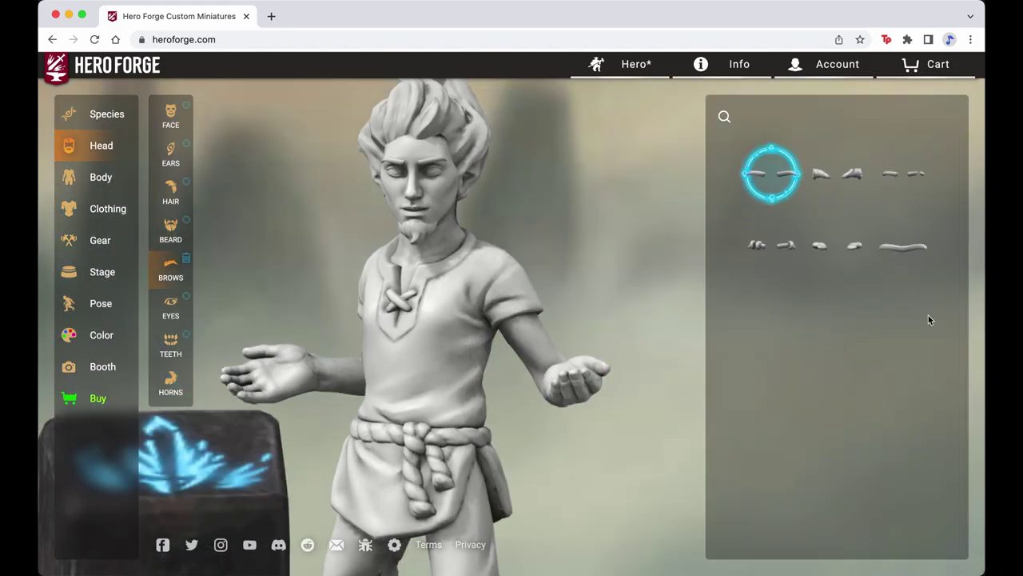
click(781, 249)
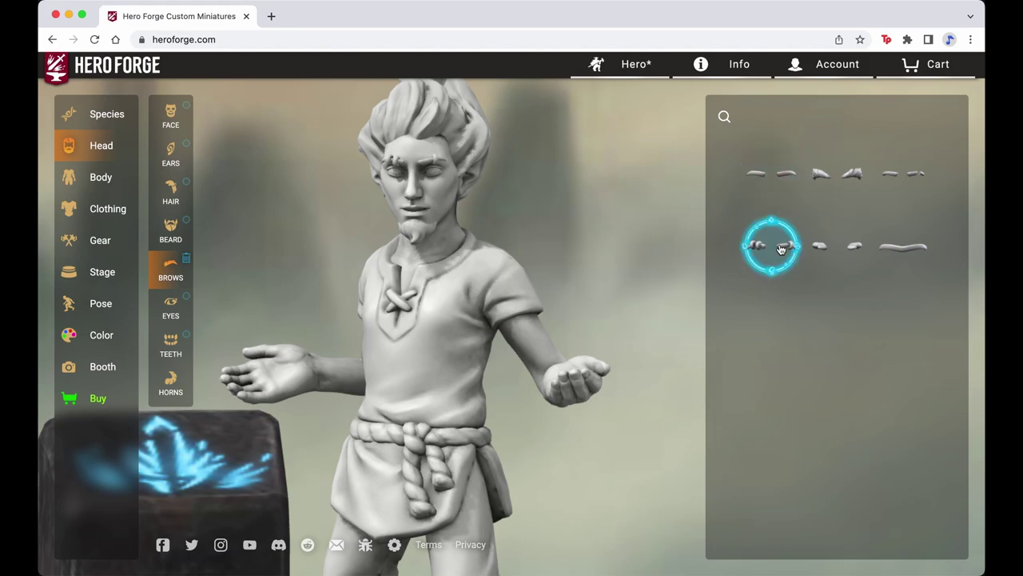
click(912, 174)
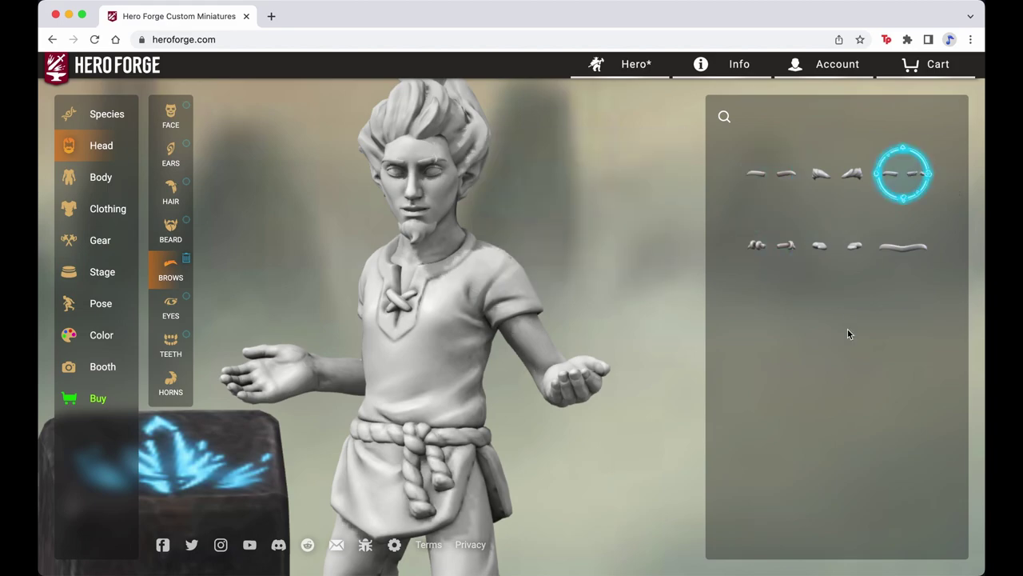
click(822, 176)
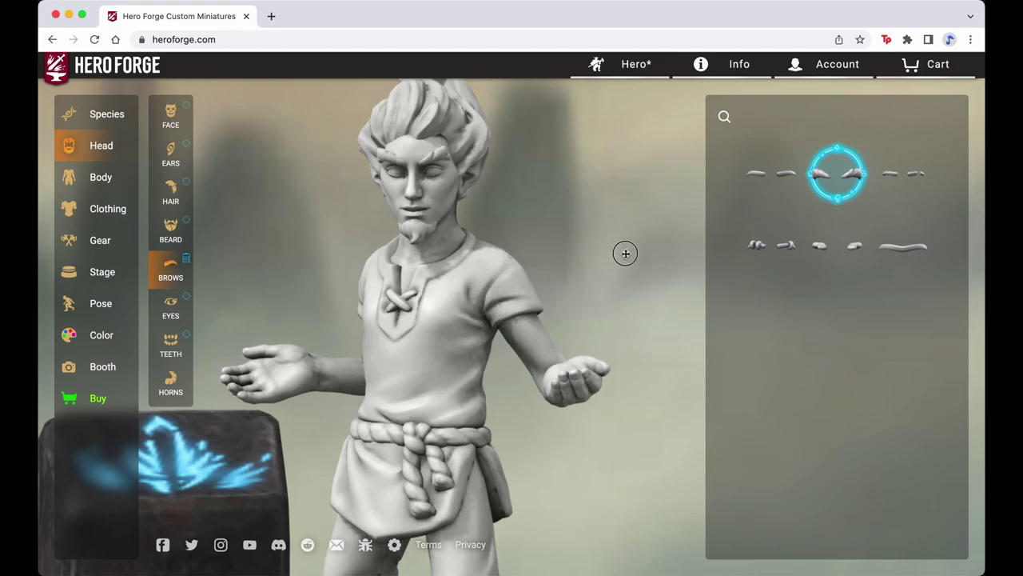
drag(623, 253, 643, 259)
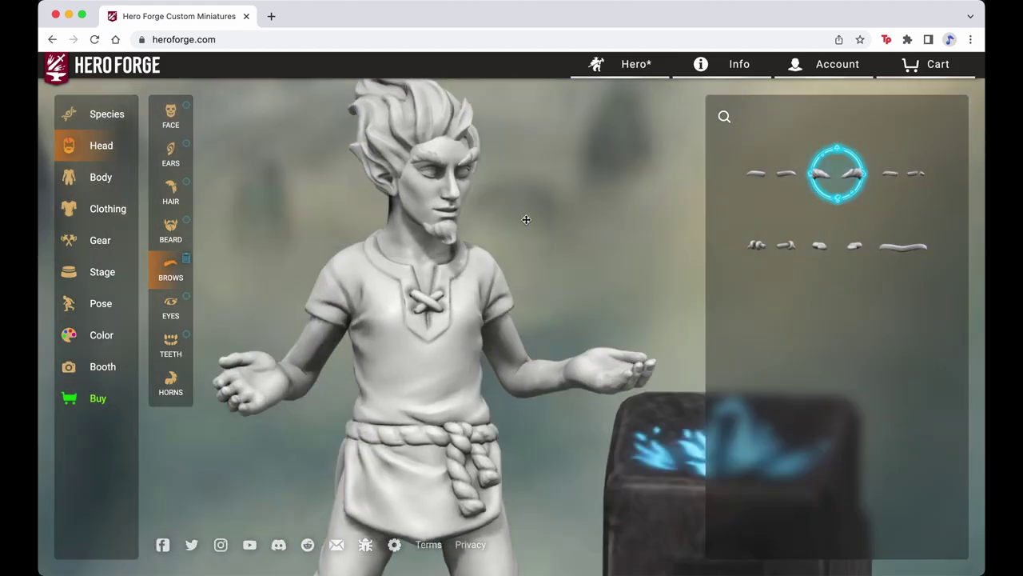
Step: Preview Alien and Robotic Eyes, then return to standard eyes with eyelids
click(171, 309)
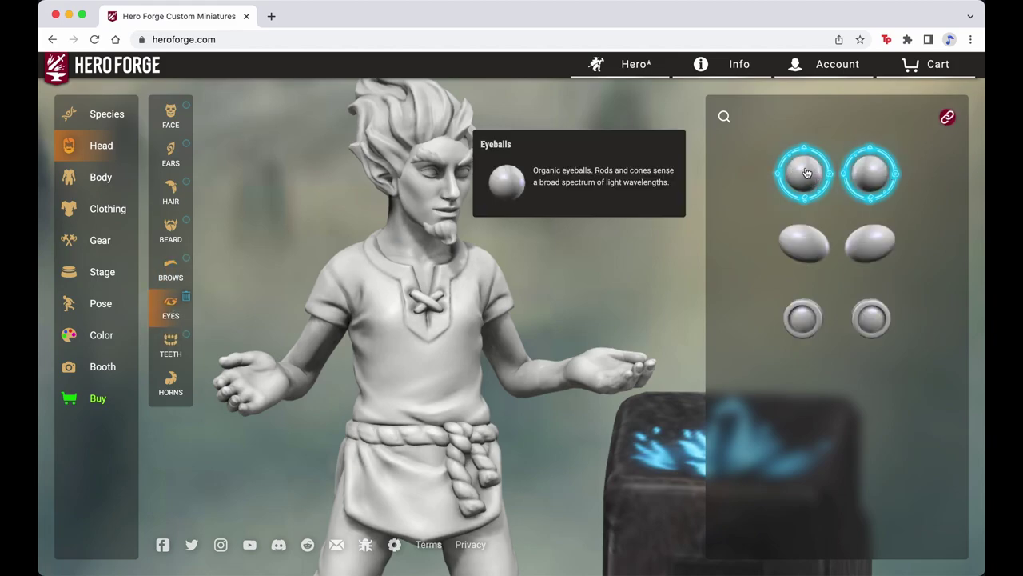
click(803, 249)
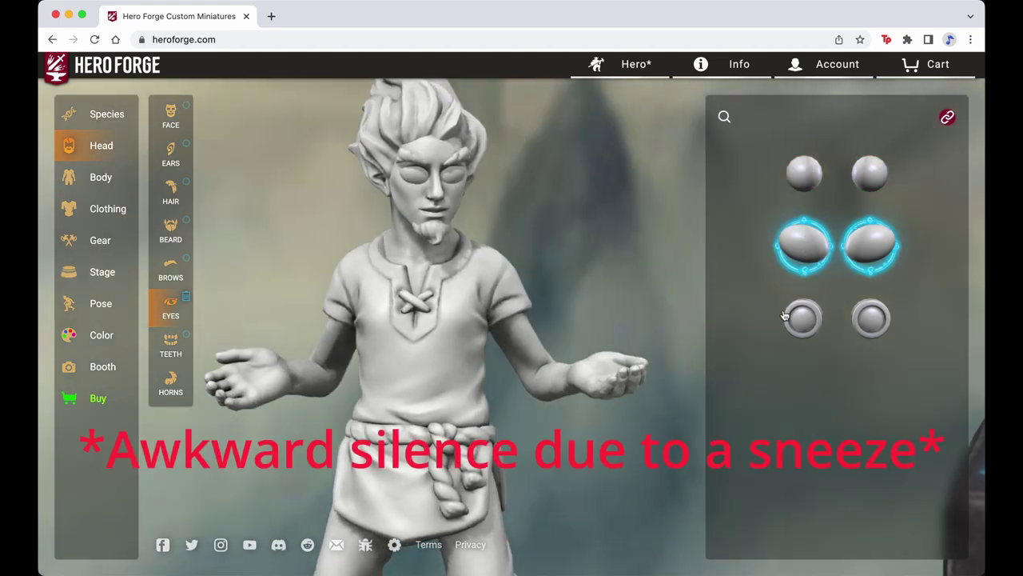
mouse_move(785, 316)
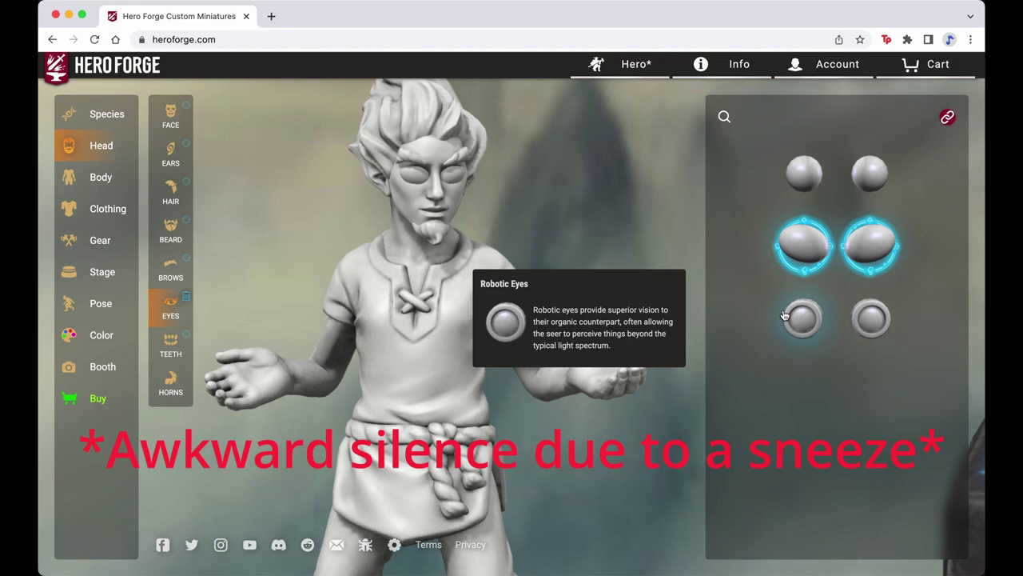
click(785, 316)
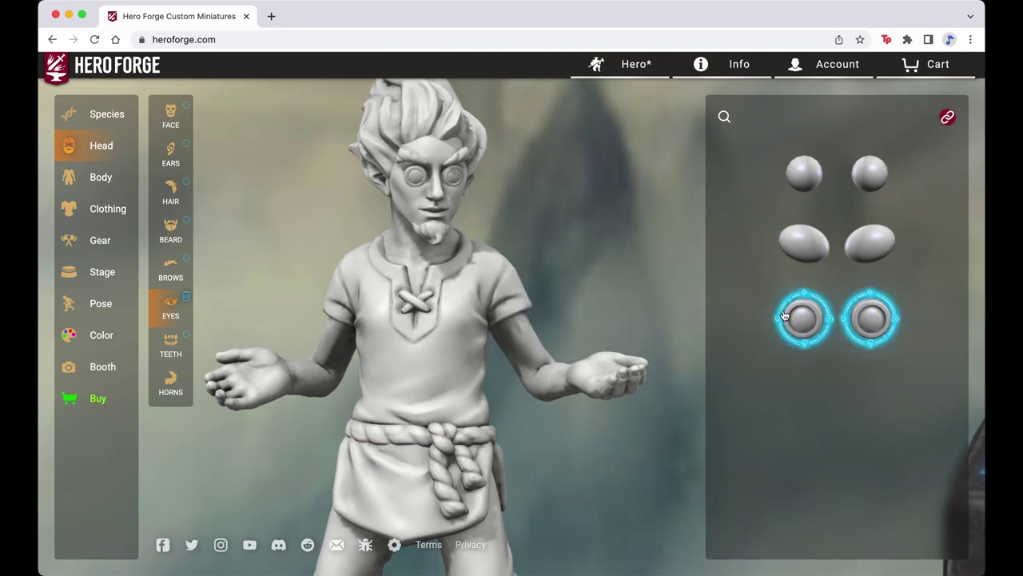
click(803, 176)
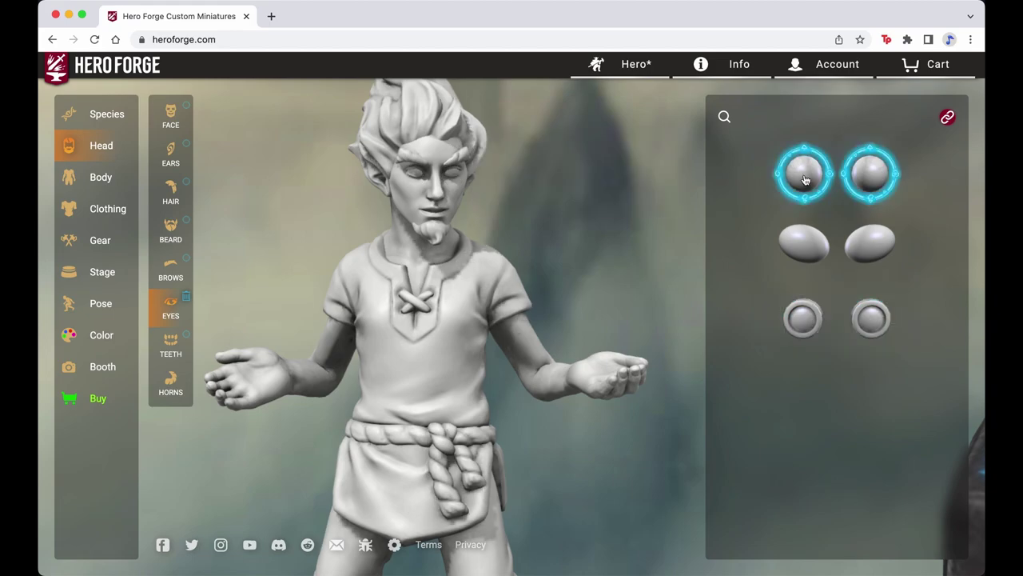
click(169, 342)
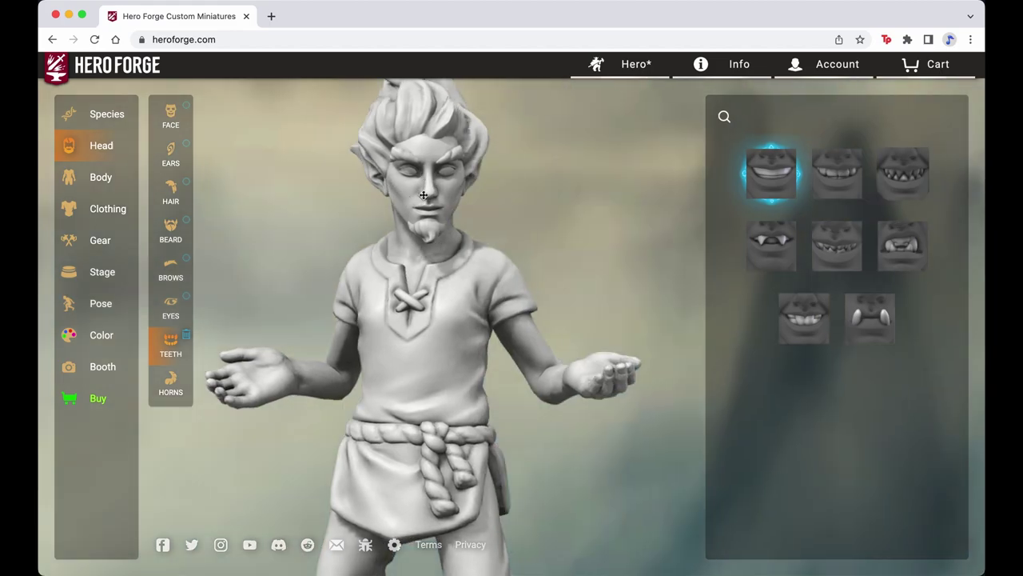
Step: Try Tusks, Rodent Teeth and Sharp Teeth, then choose Articulated Teeth
scroll(424, 195, up, 5)
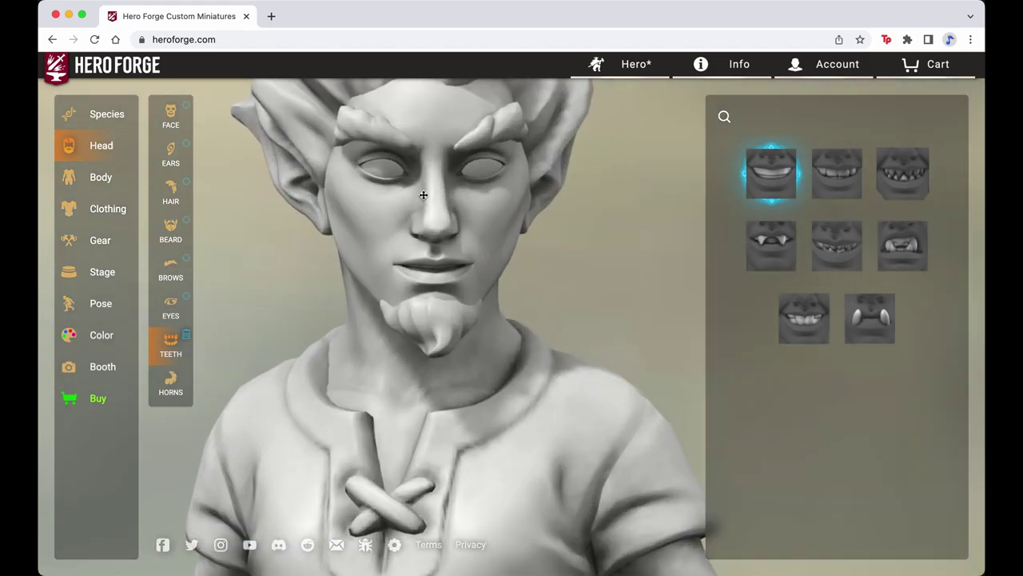
scroll(424, 195, up, 1)
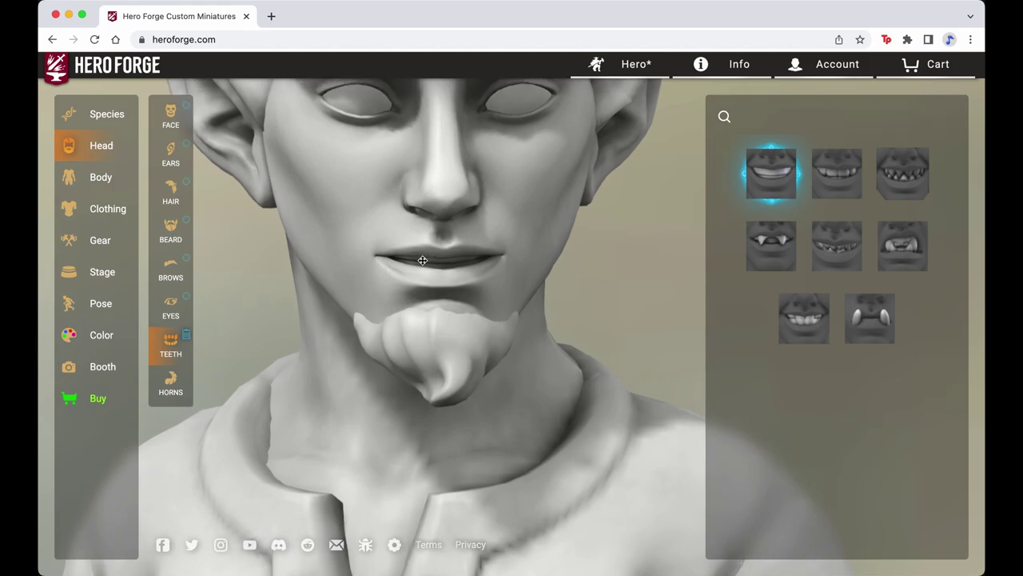
click(862, 316)
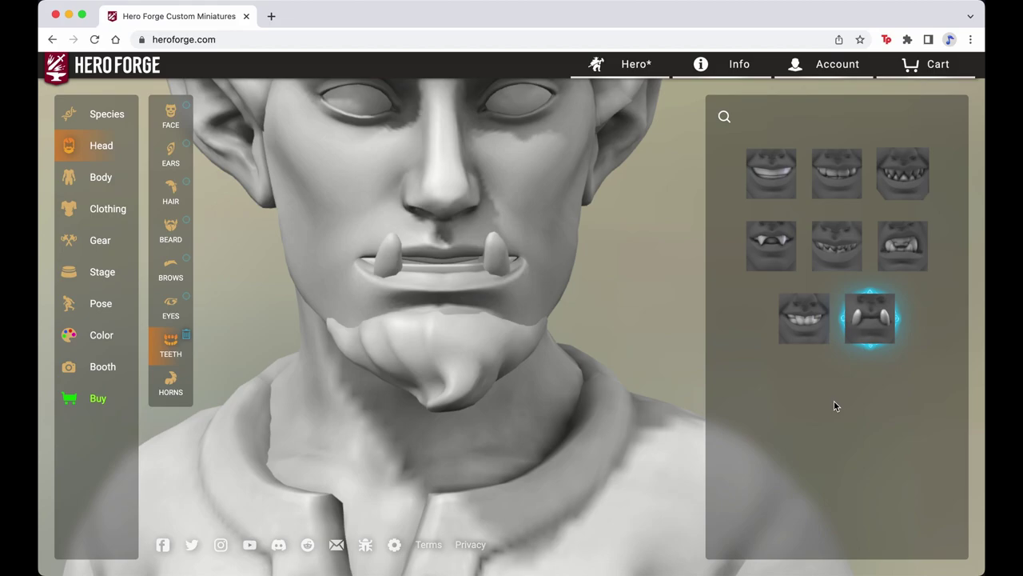
click(804, 320)
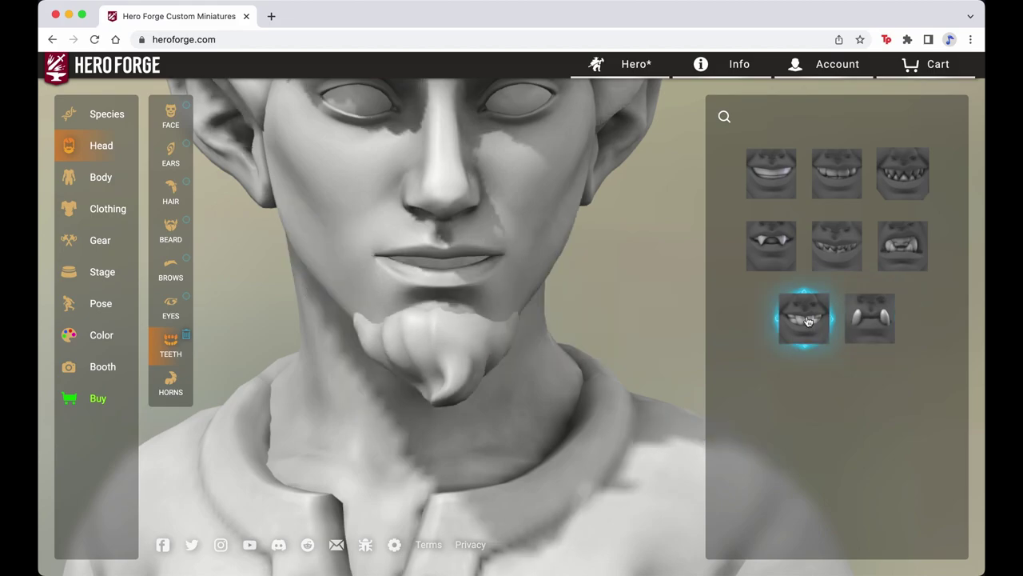
click(839, 254)
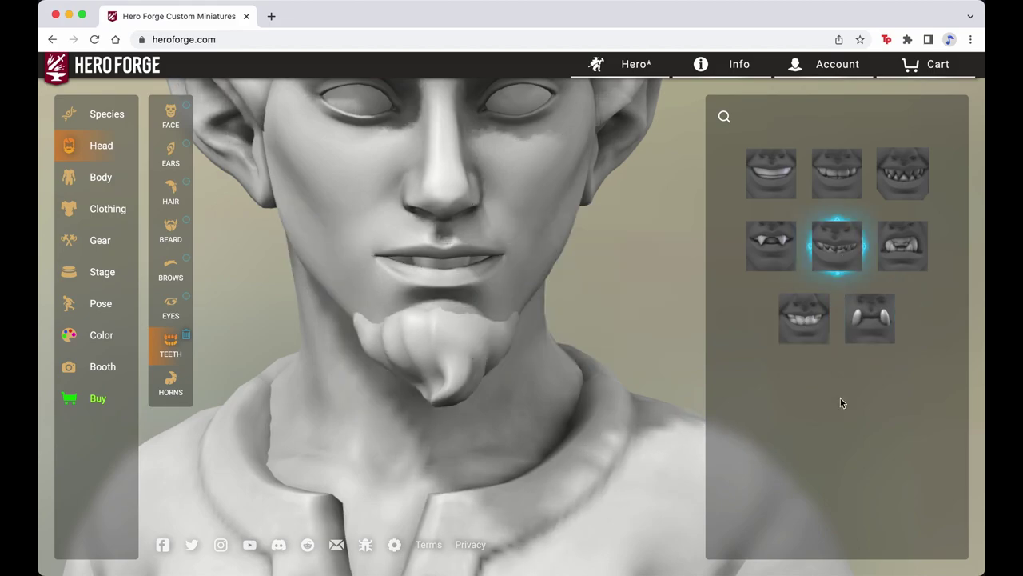
click(830, 179)
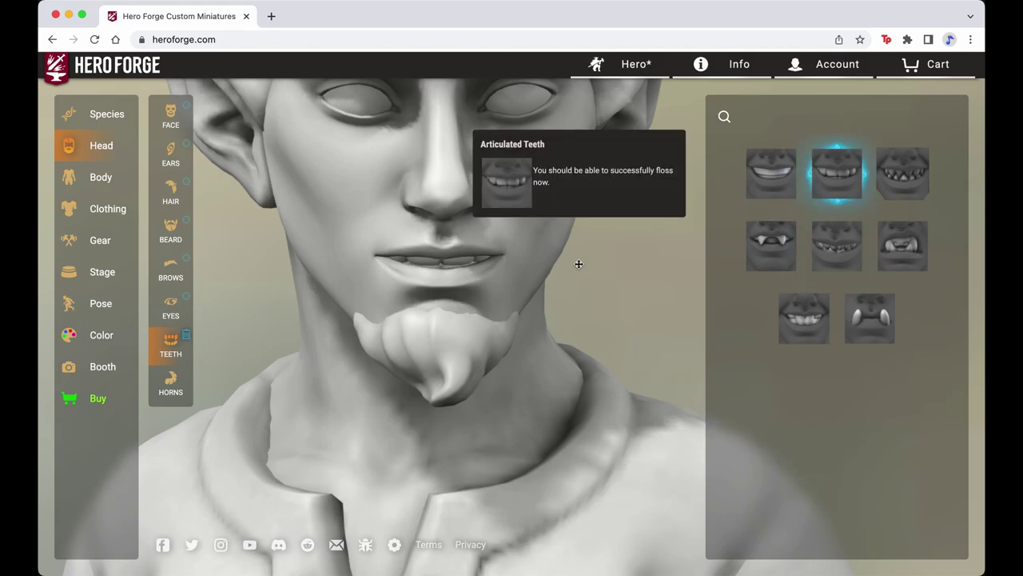
scroll(396, 260, down, 5)
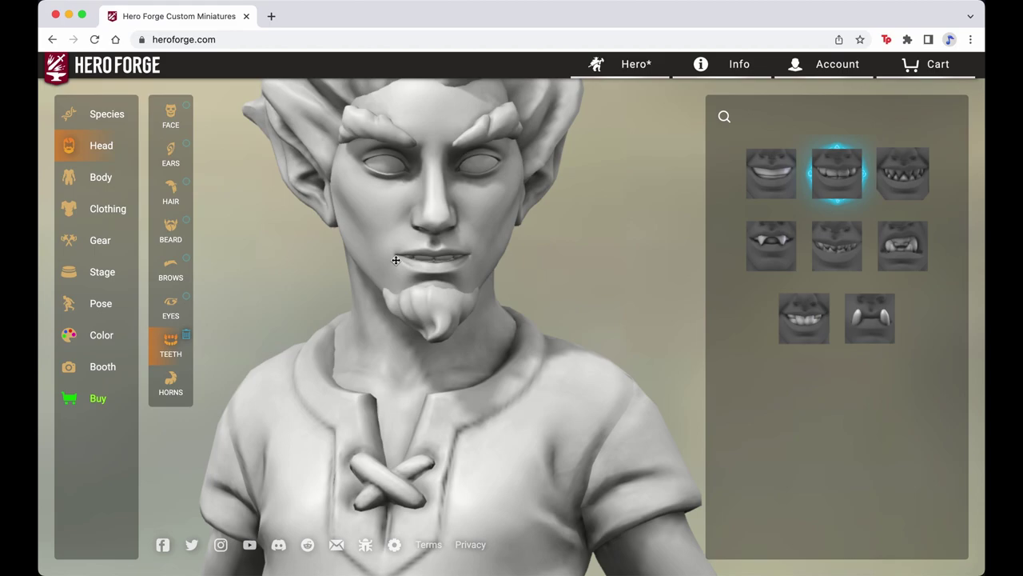
scroll(396, 260, down, 3)
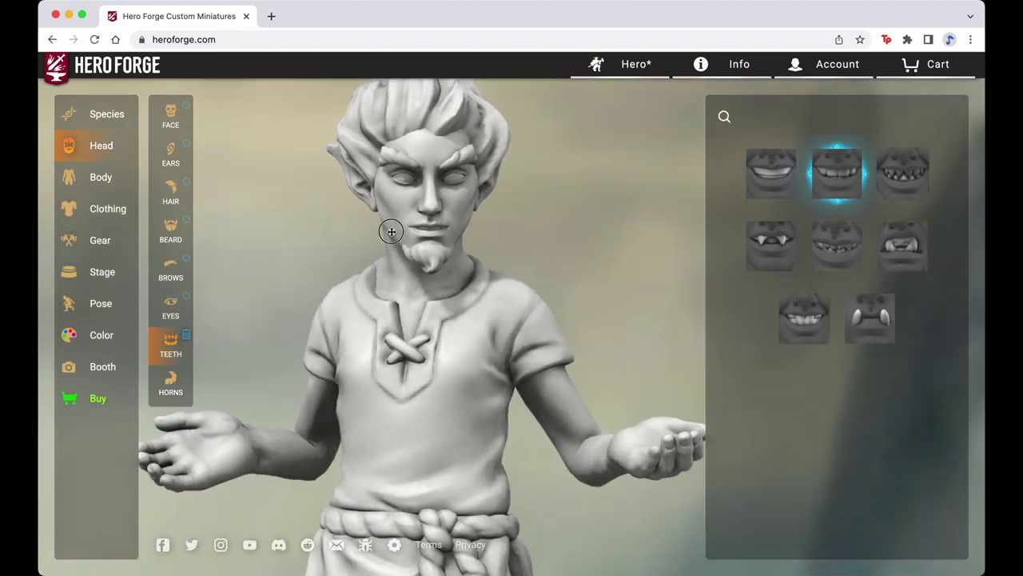
drag(393, 228, 449, 267)
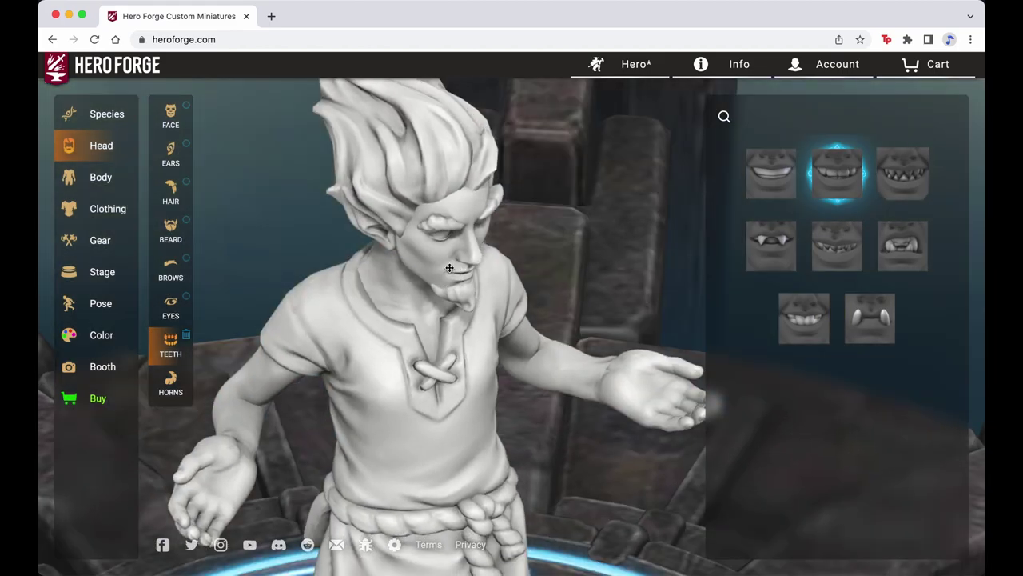
Step: Add the Spike Row horns to the elf's head
click(170, 384)
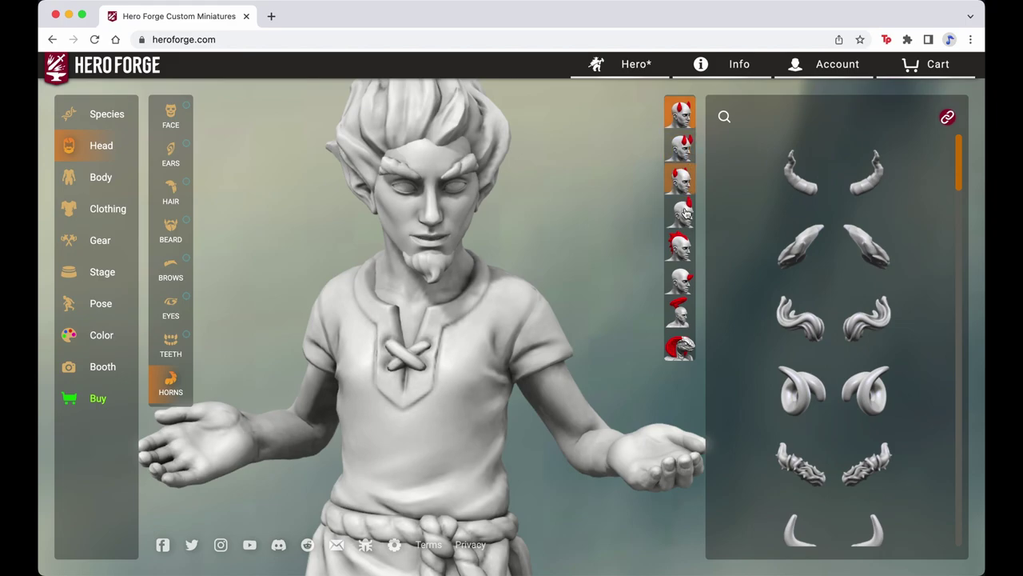
click(679, 249)
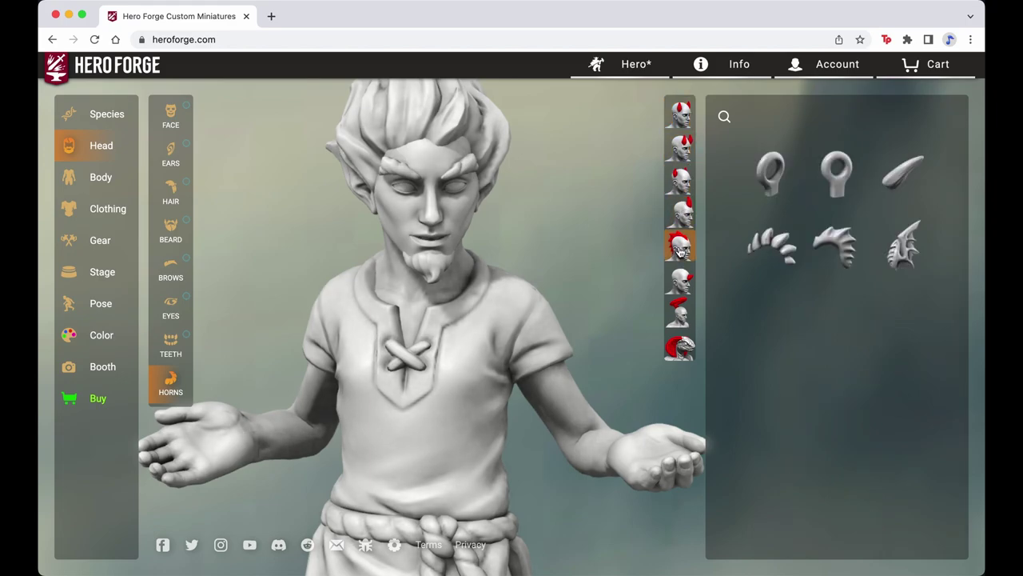
click(773, 243)
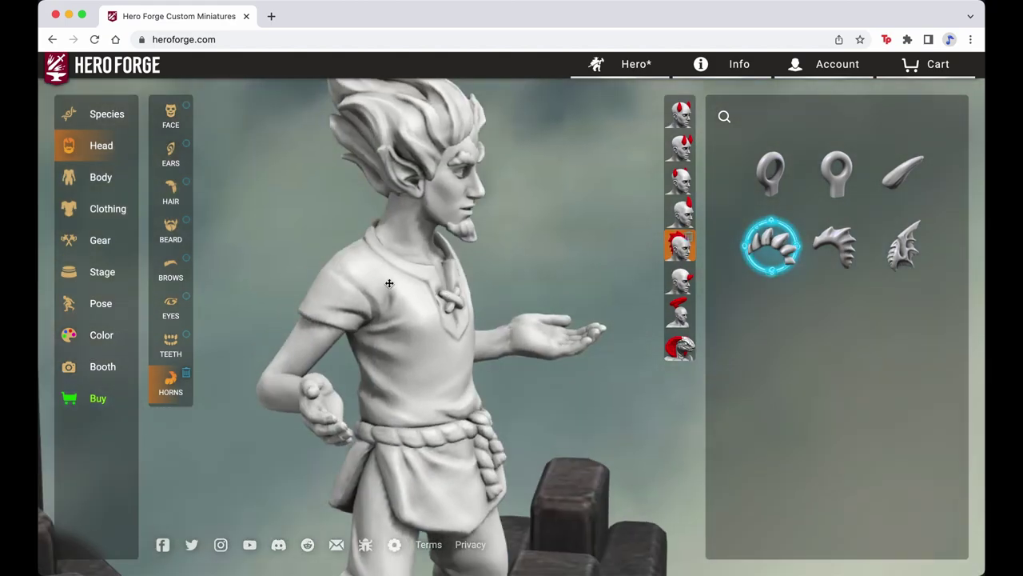
drag(389, 283, 434, 338)
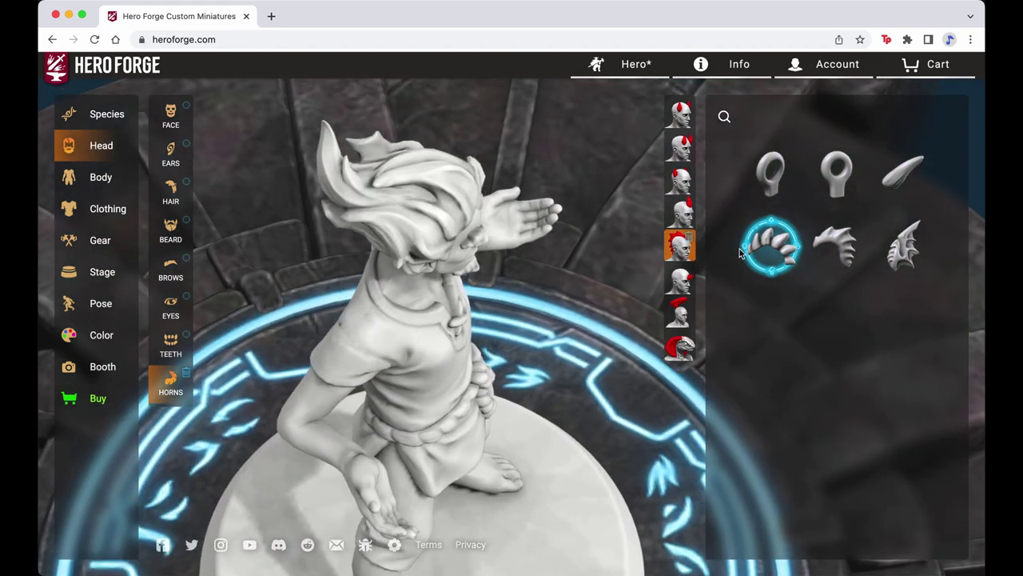
Step: Briefly try the Snake Hood, then remove it to leave the head bare
click(679, 350)
mouse_move(828, 177)
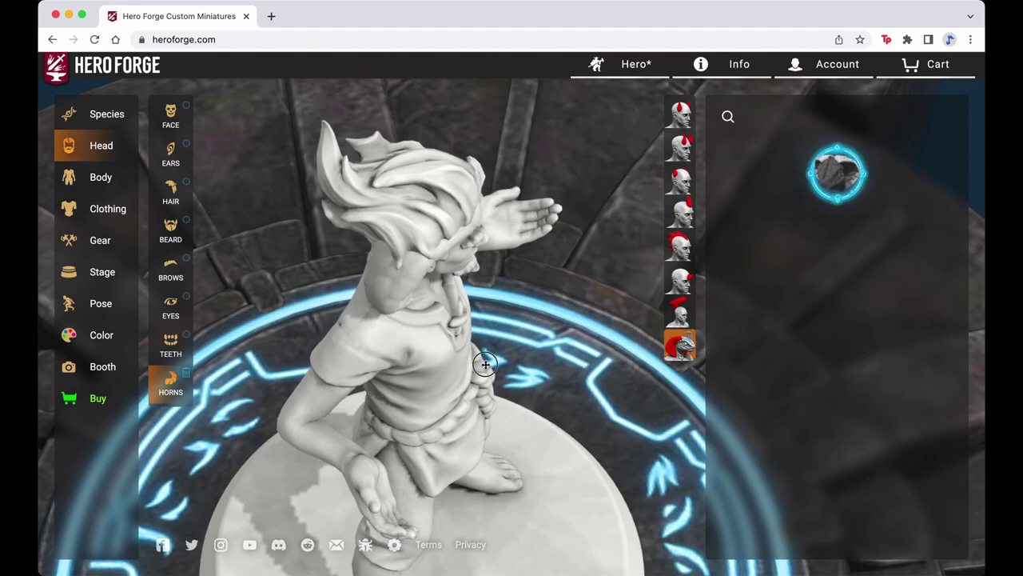
drag(389, 325, 343, 258)
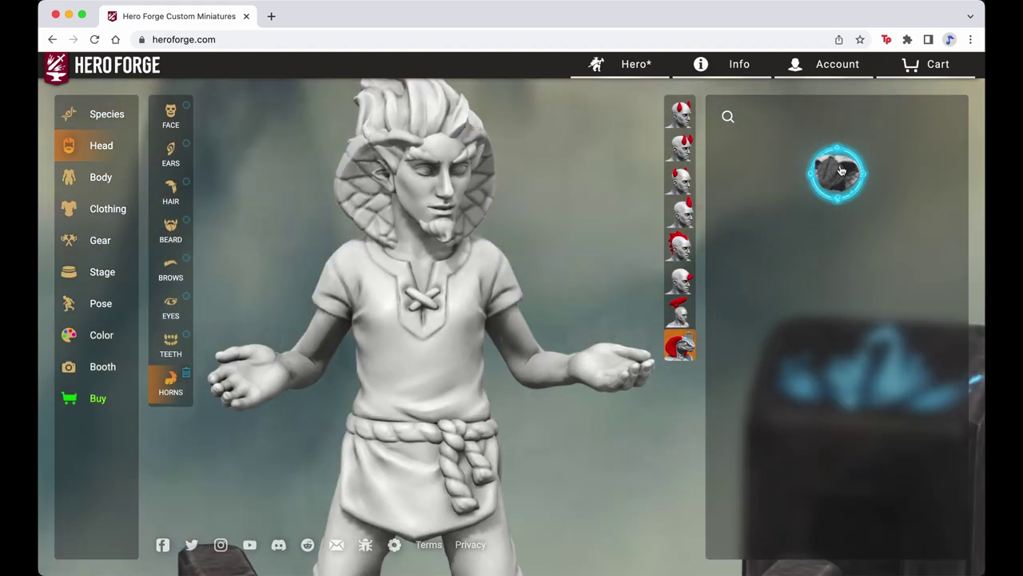
click(839, 171)
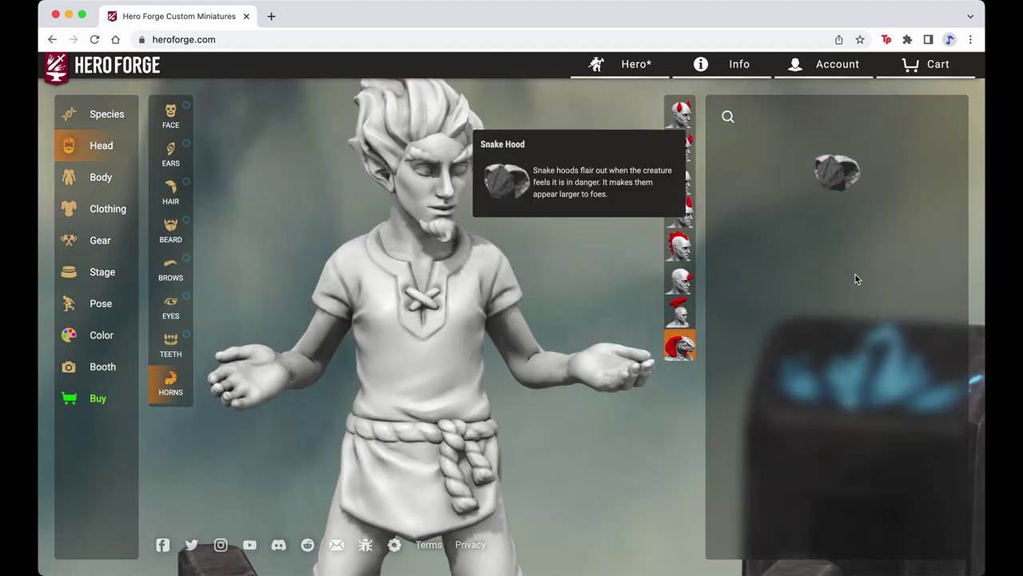
click(681, 114)
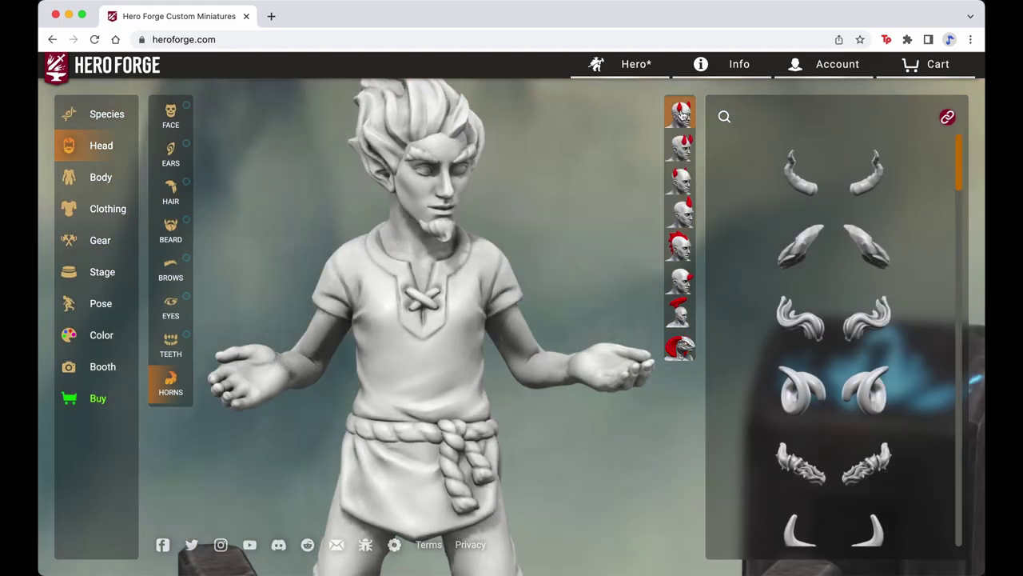
click(814, 194)
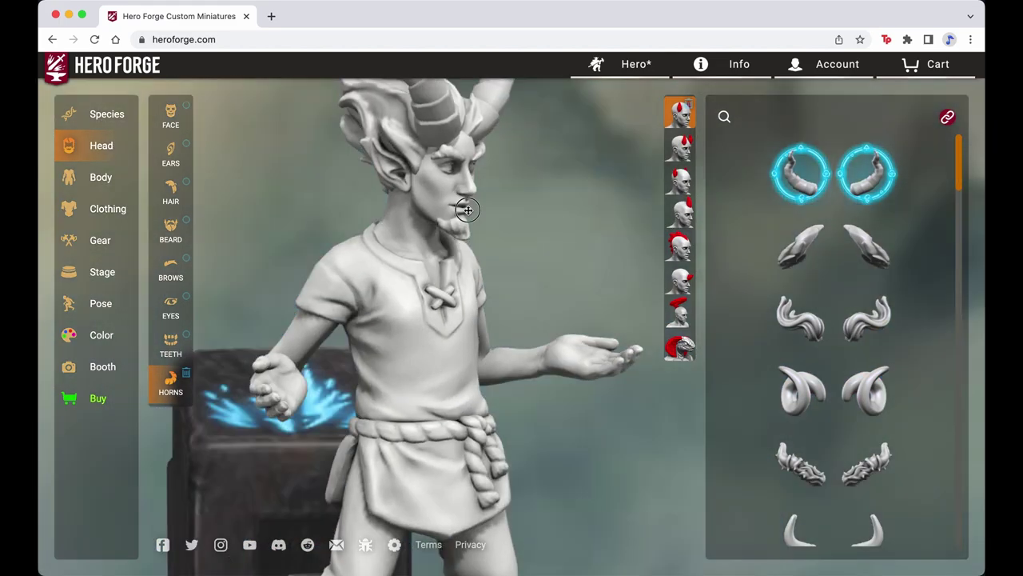
drag(468, 211, 468, 242)
scroll(348, 240, down, 5)
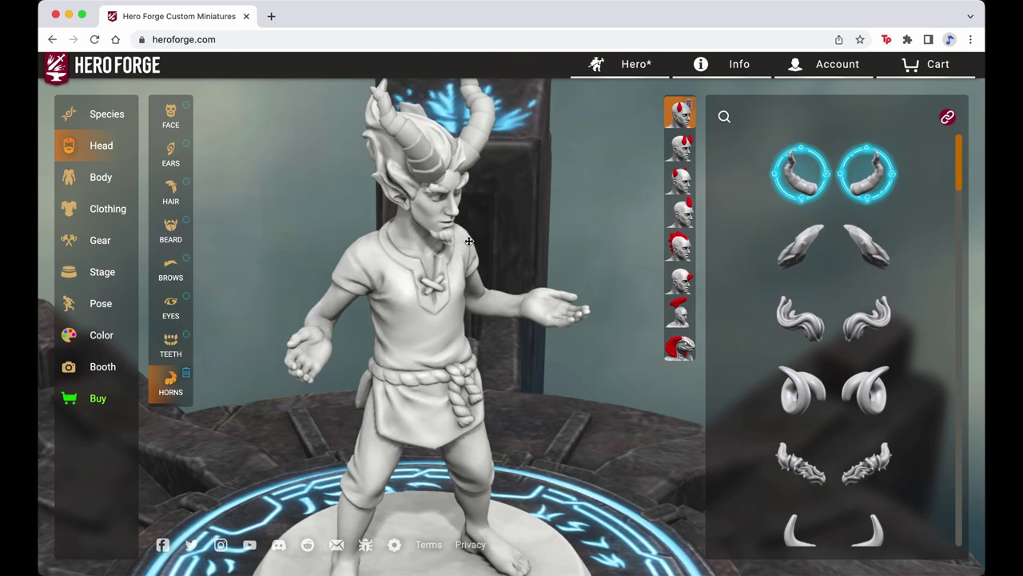
mouse_move(784, 176)
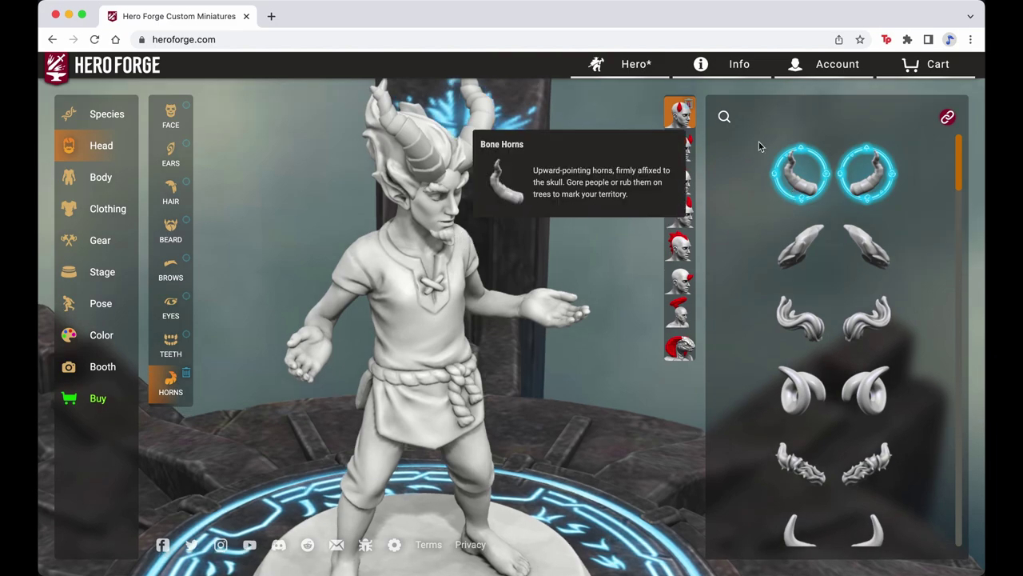
mouse_move(784, 272)
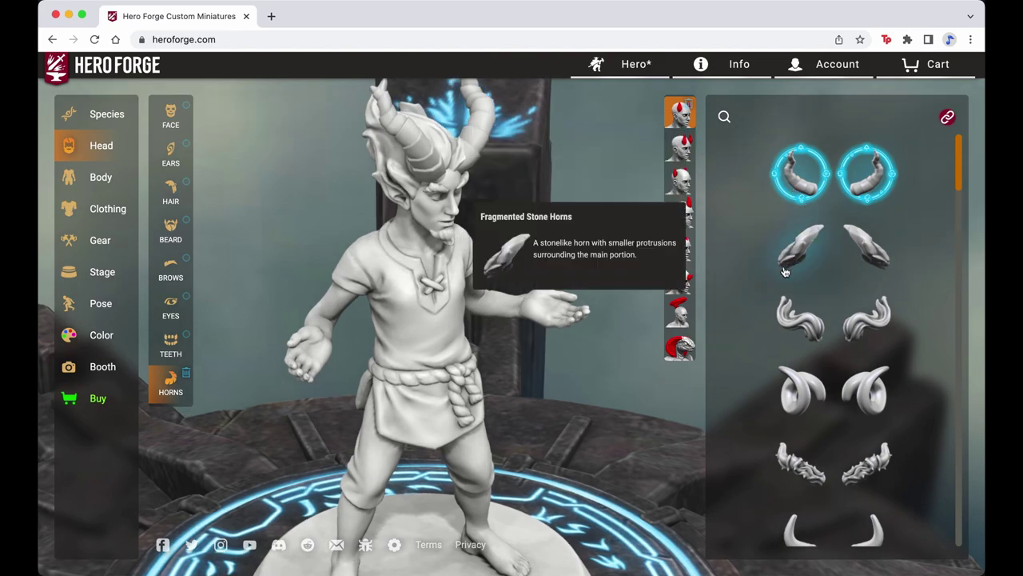
click(684, 156)
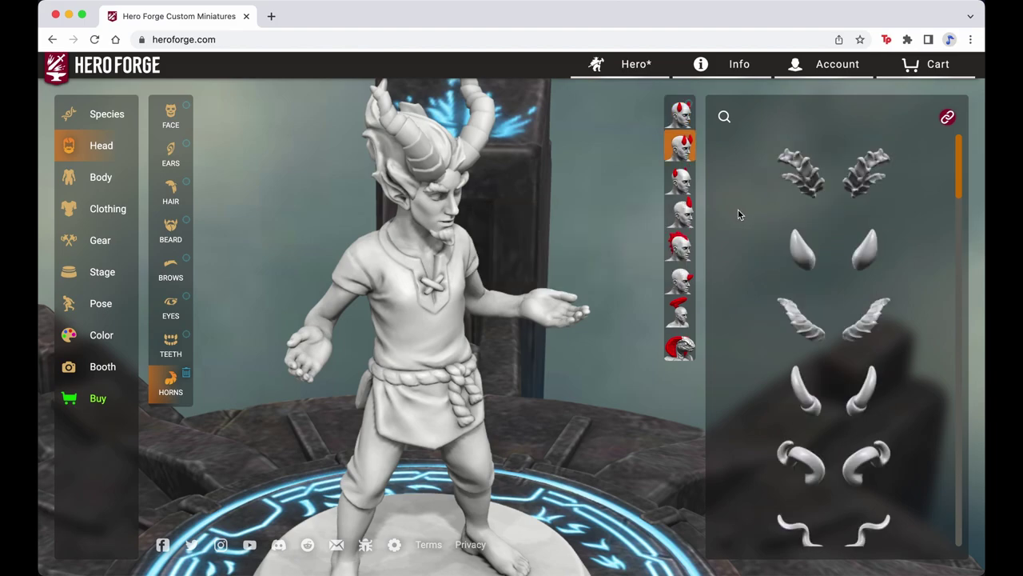
mouse_move(790, 315)
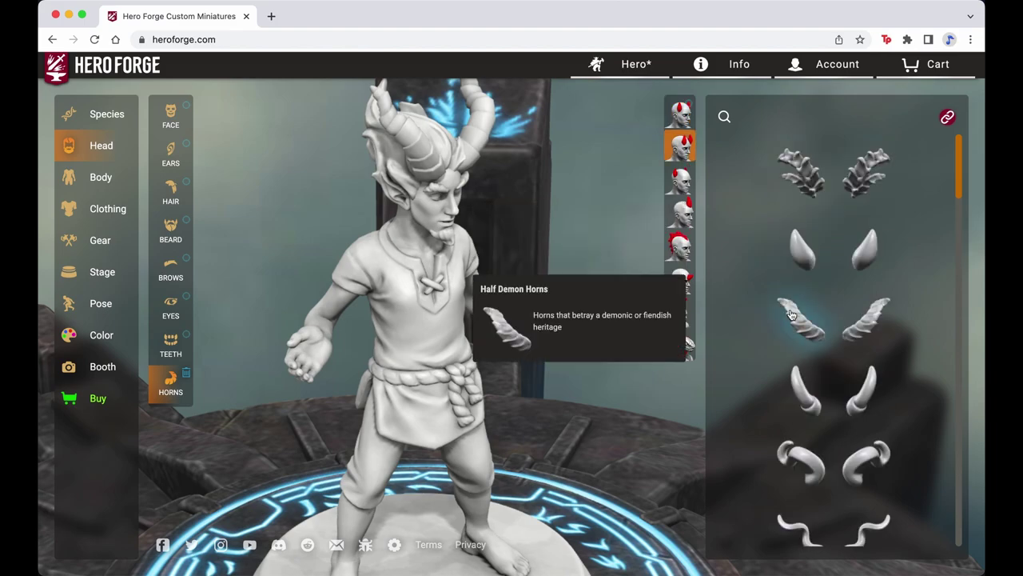
click(679, 114)
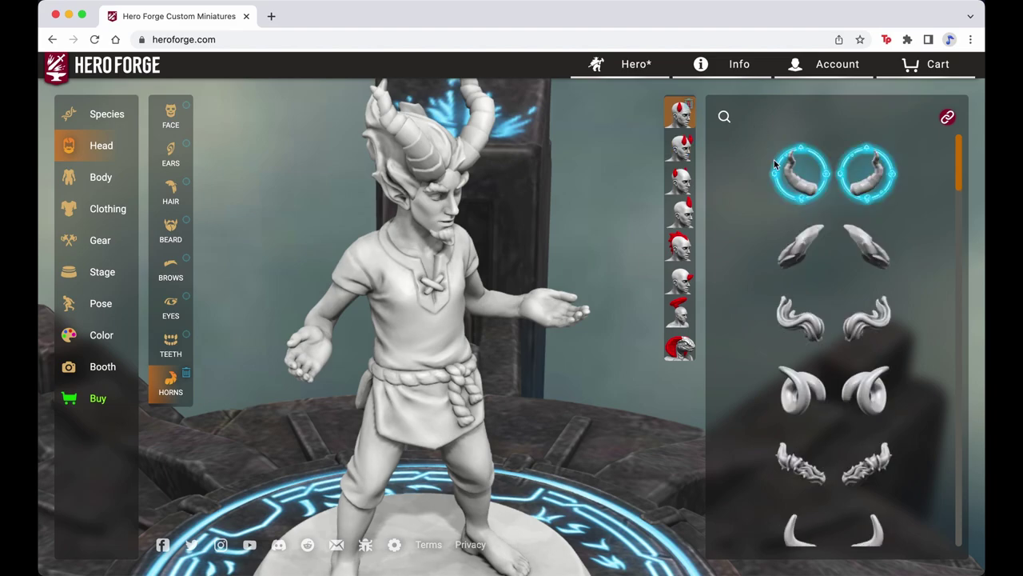
mouse_move(802, 185)
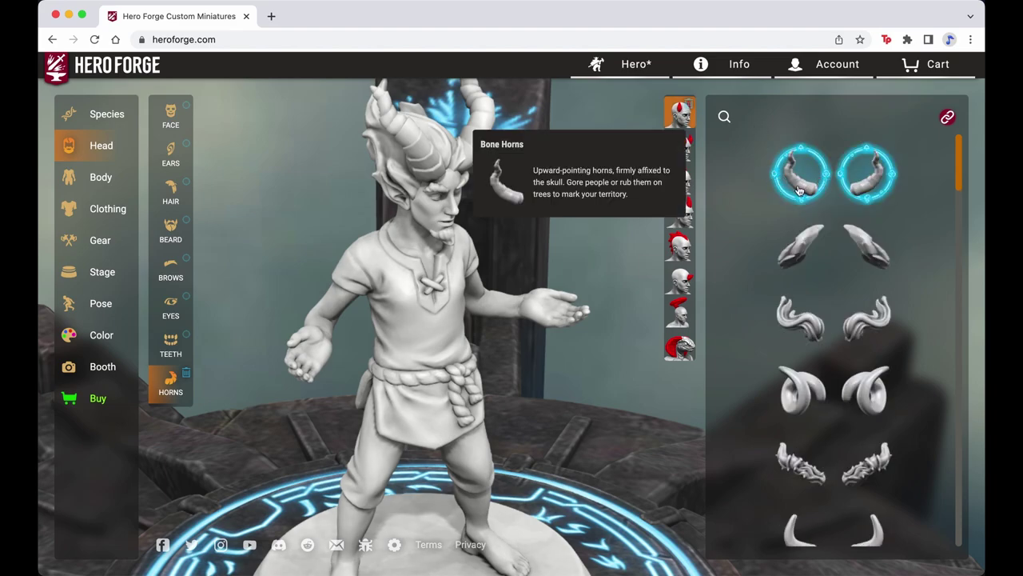
click(690, 104)
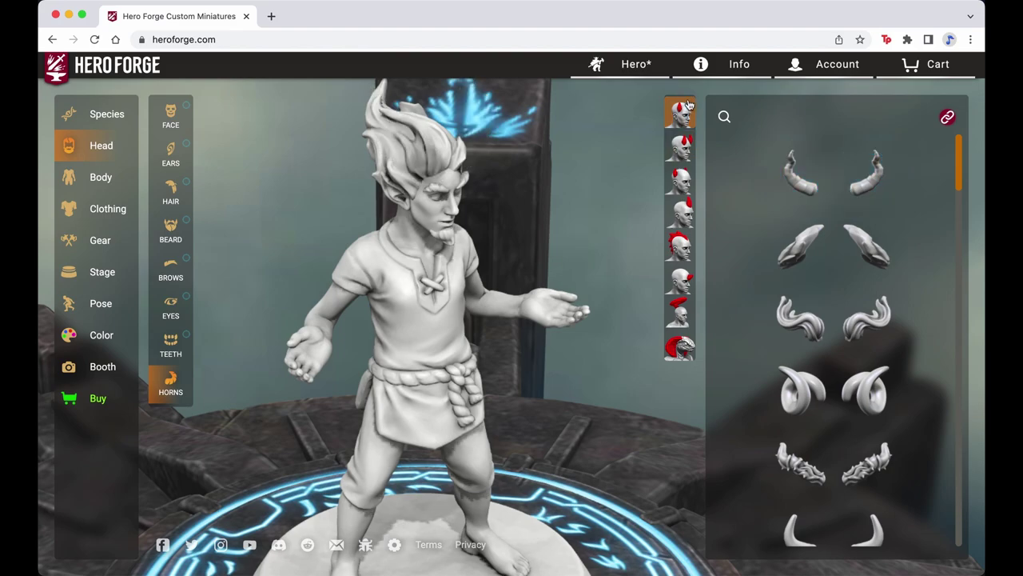
click(687, 153)
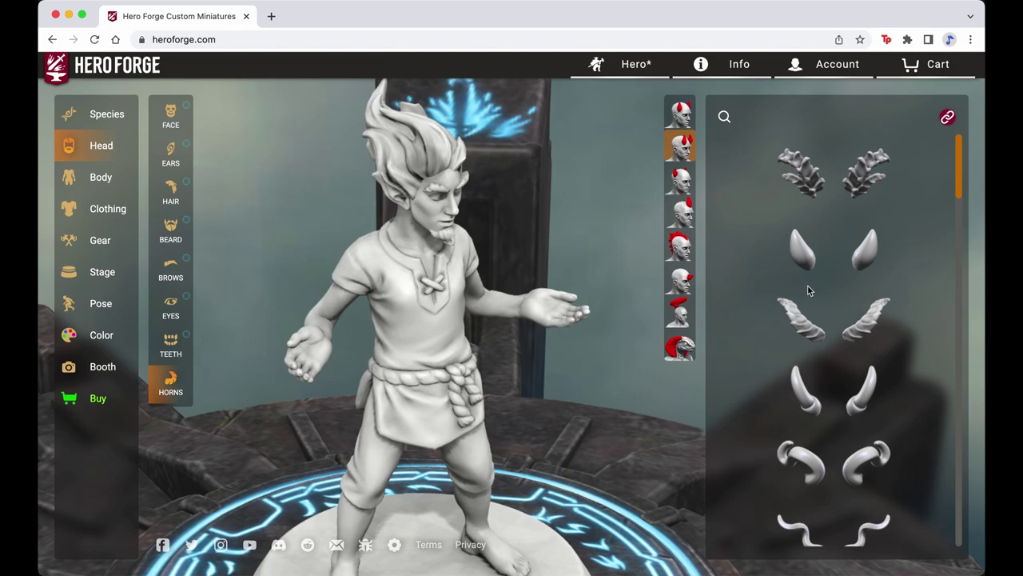
click(801, 331)
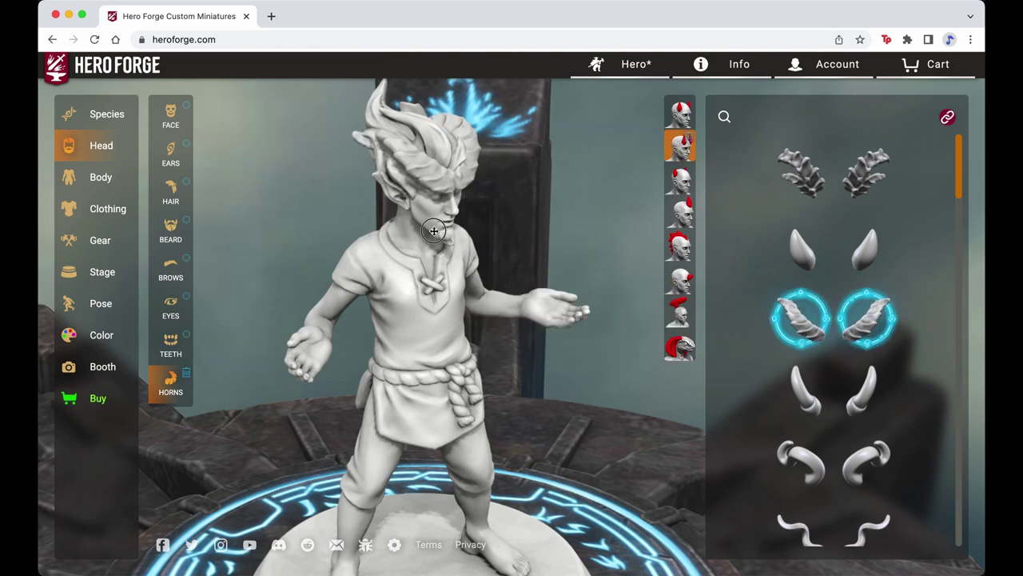
drag(434, 231, 575, 247)
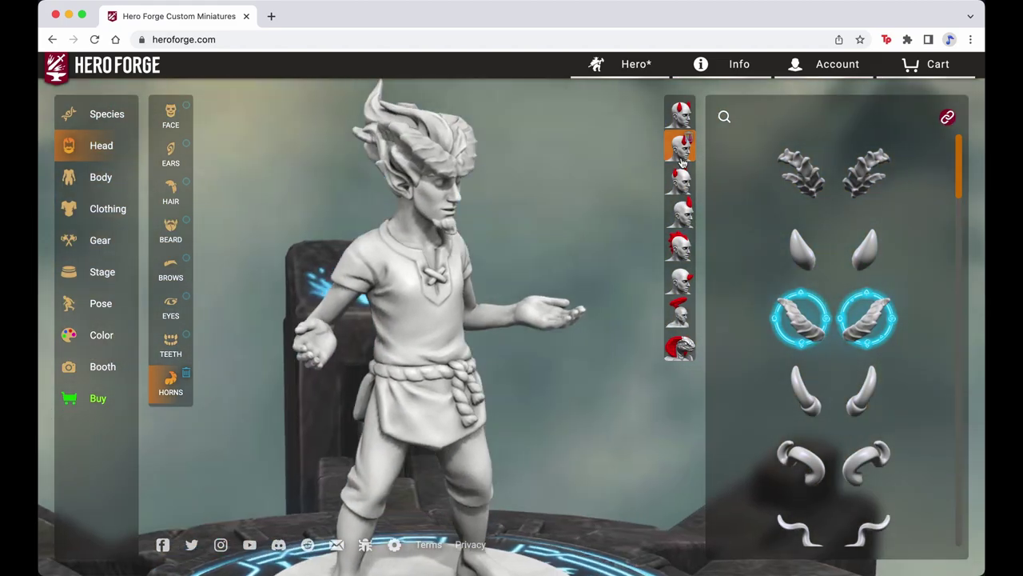
click(689, 142)
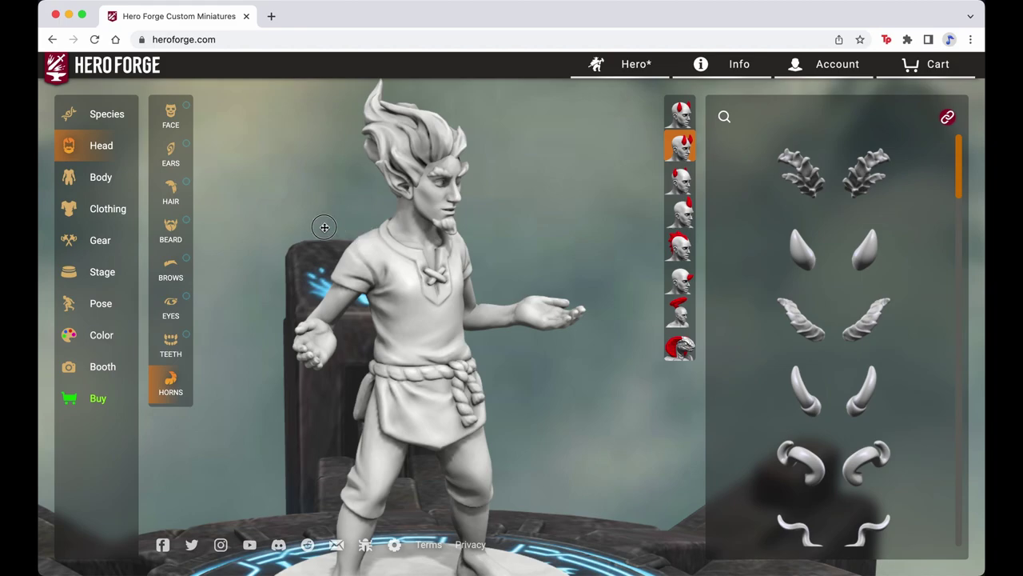
drag(320, 222, 293, 222)
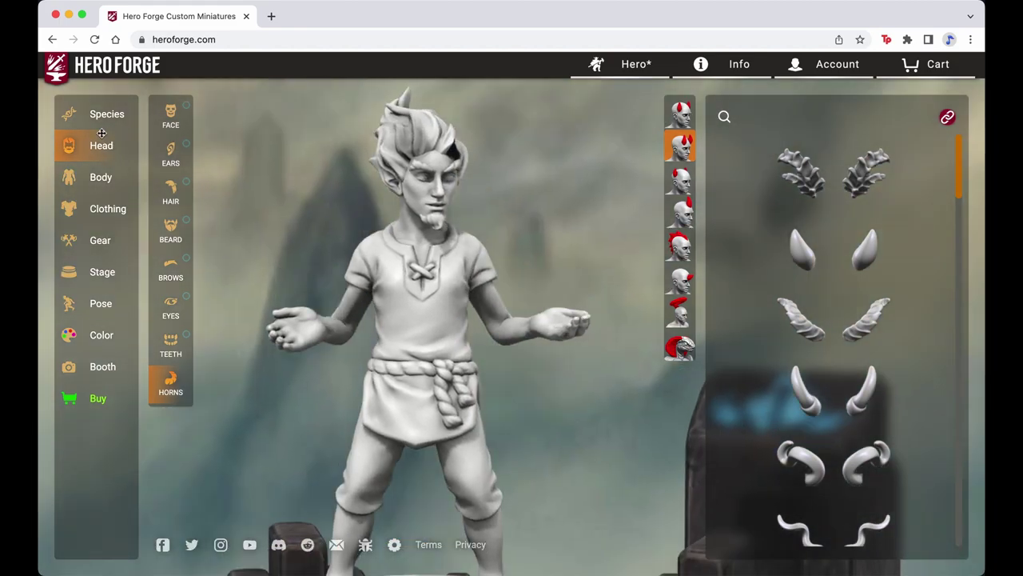
Step: Try the Skeleton and Animal-like torsos, then return to the first Humanoid Torso
click(98, 183)
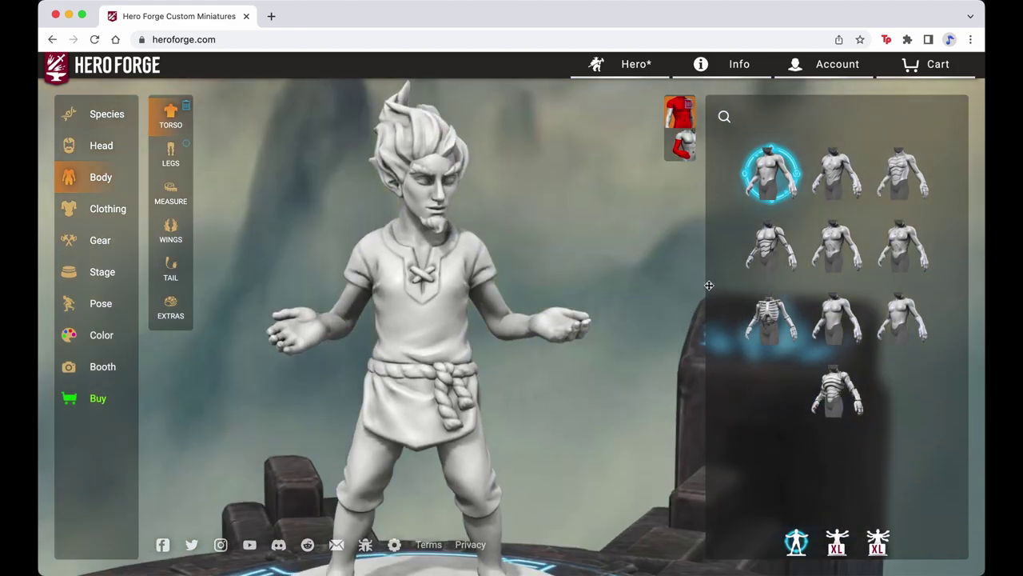
mouse_move(770, 162)
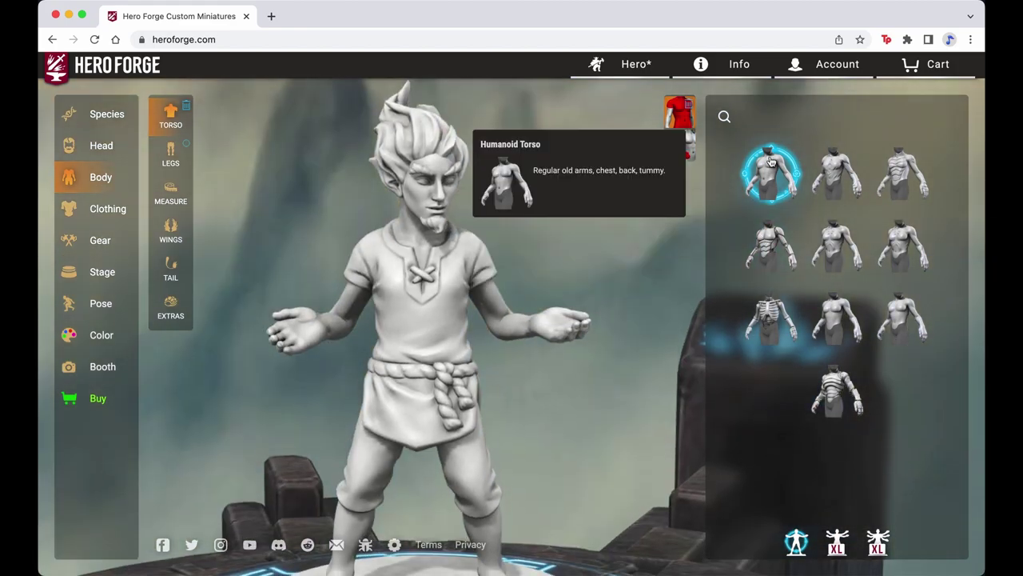
click(773, 315)
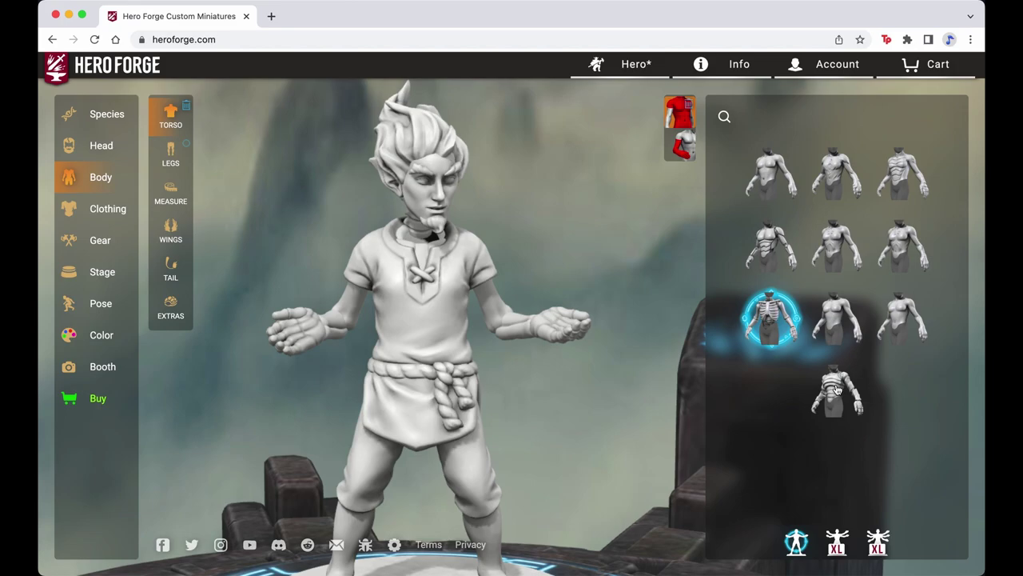
click(900, 321)
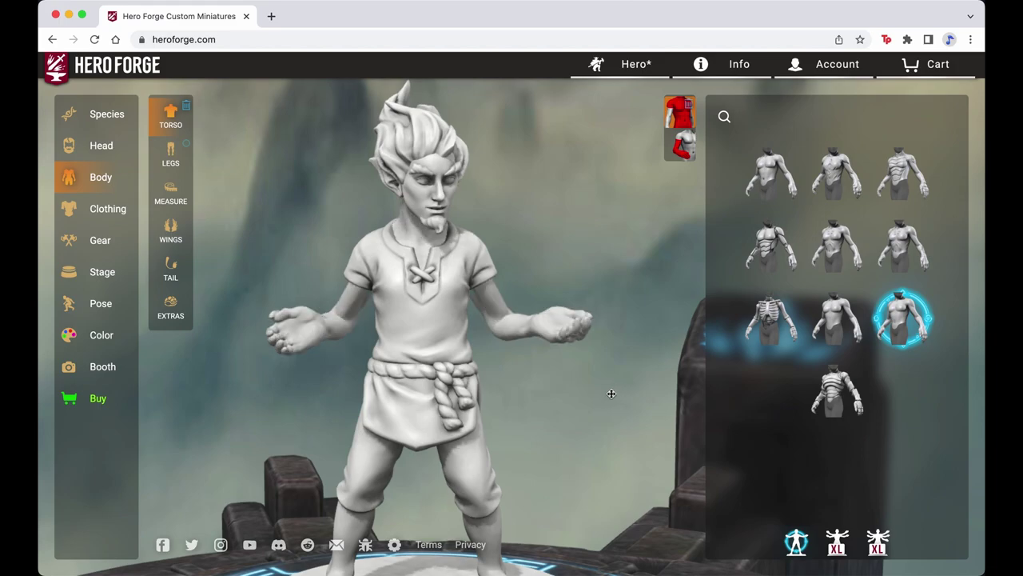
drag(433, 334, 437, 402)
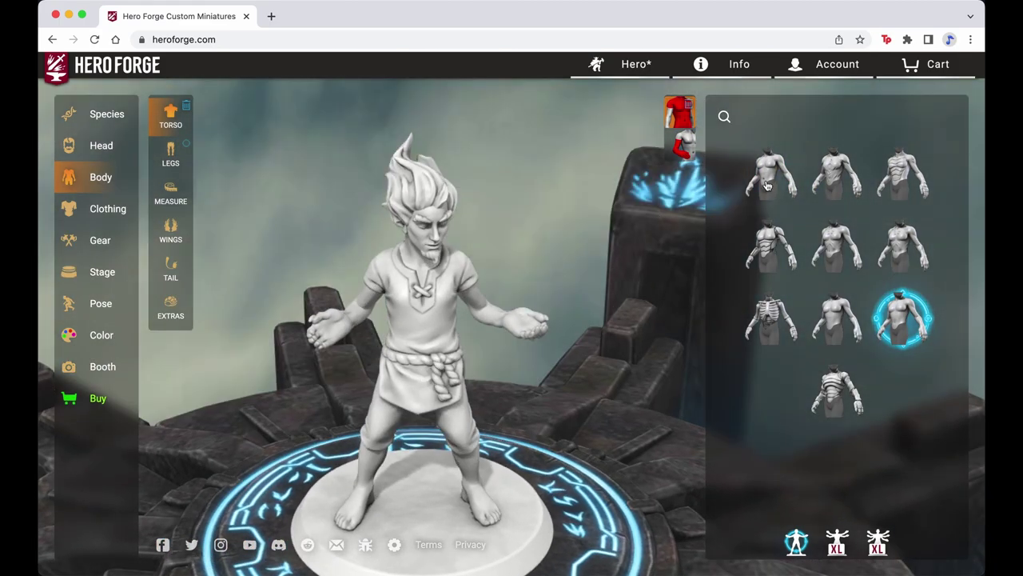
click(766, 185)
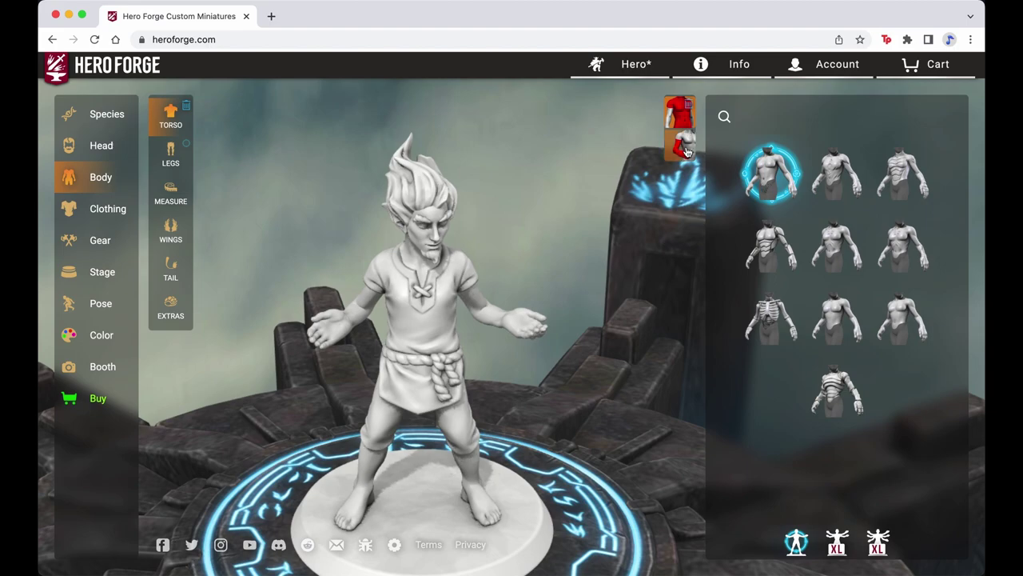
Step: Browse the arm options and remove one of the elf's arms at the shoulder
click(686, 149)
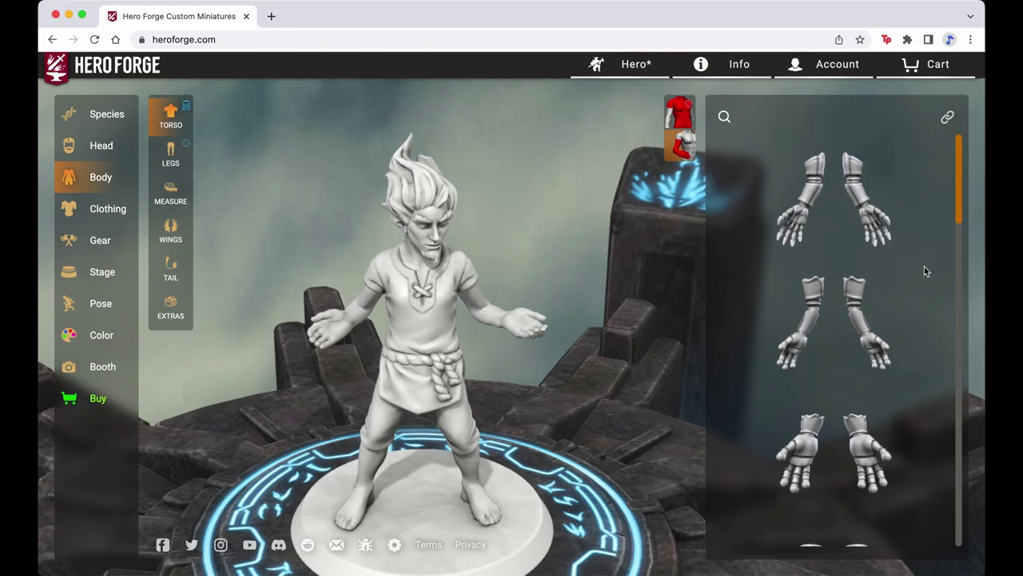
scroll(925, 270, down, 3)
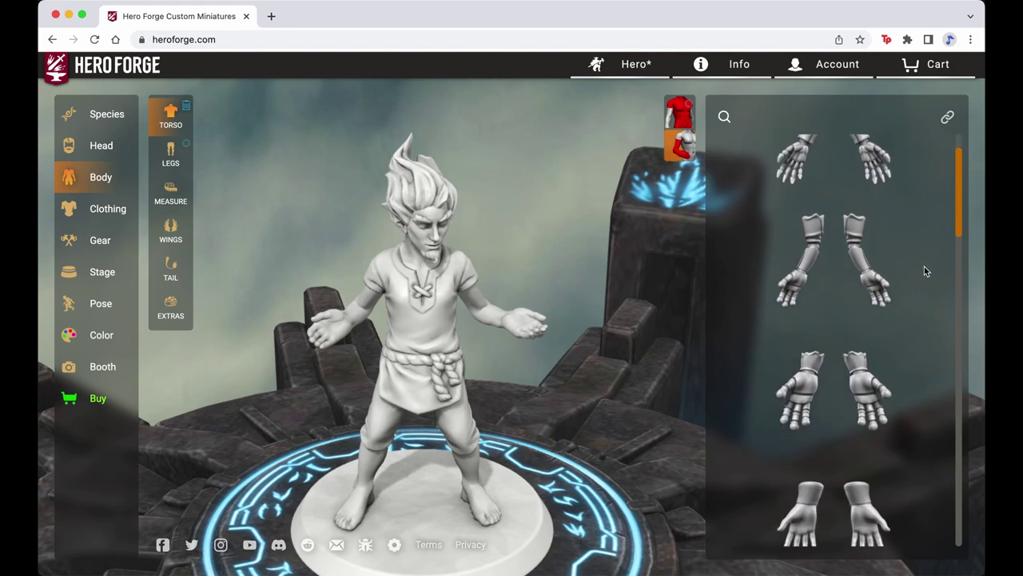
scroll(924, 270, down, 3)
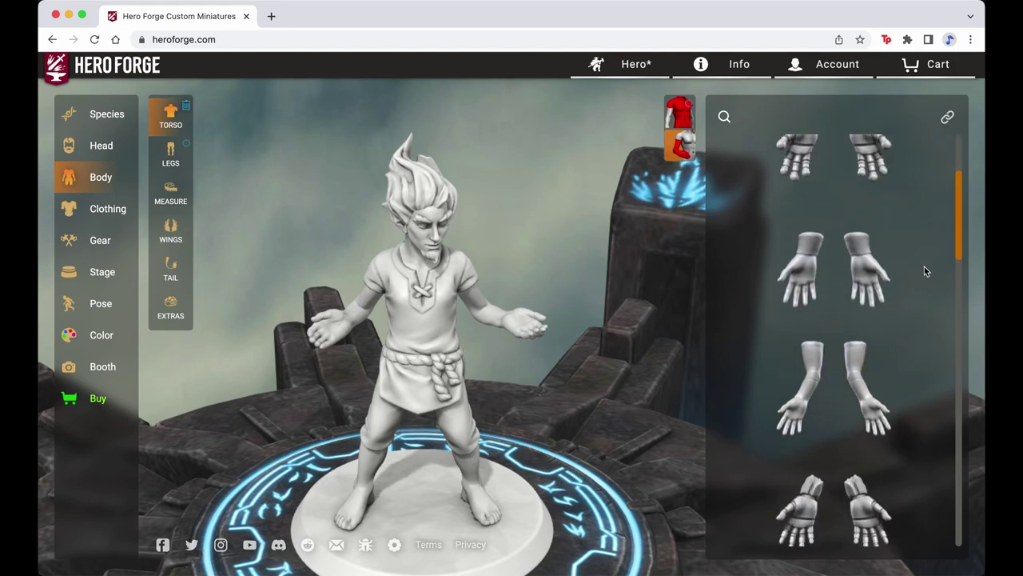
scroll(924, 270, down, 3)
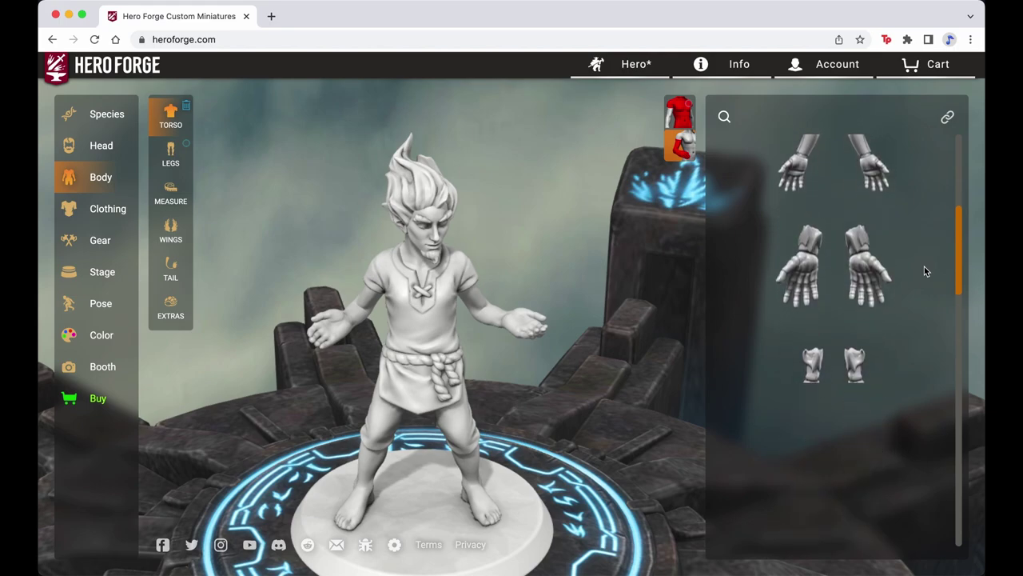
scroll(924, 271, down, 2)
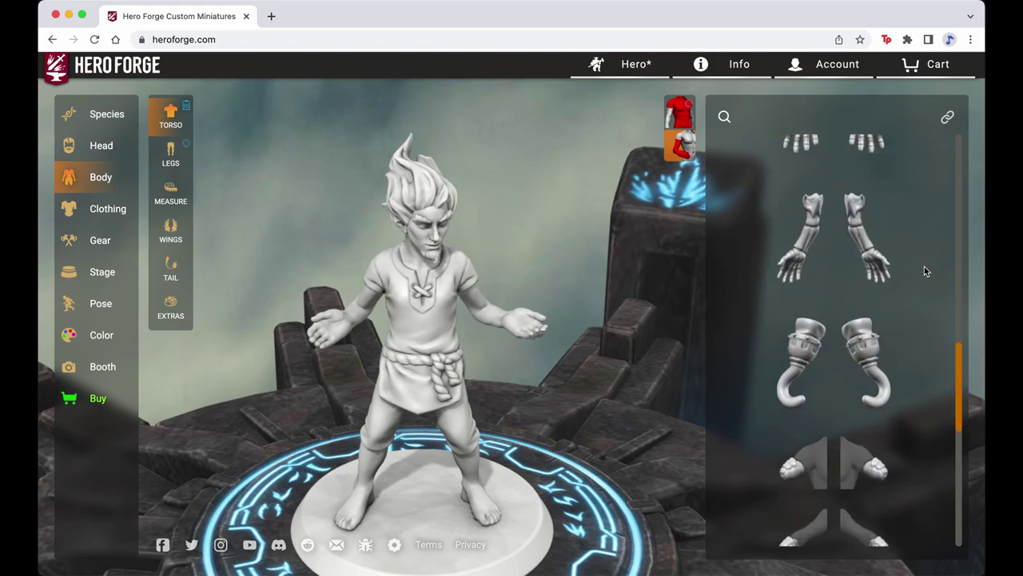
scroll(924, 271, down, 3)
scroll(924, 271, down, 3)
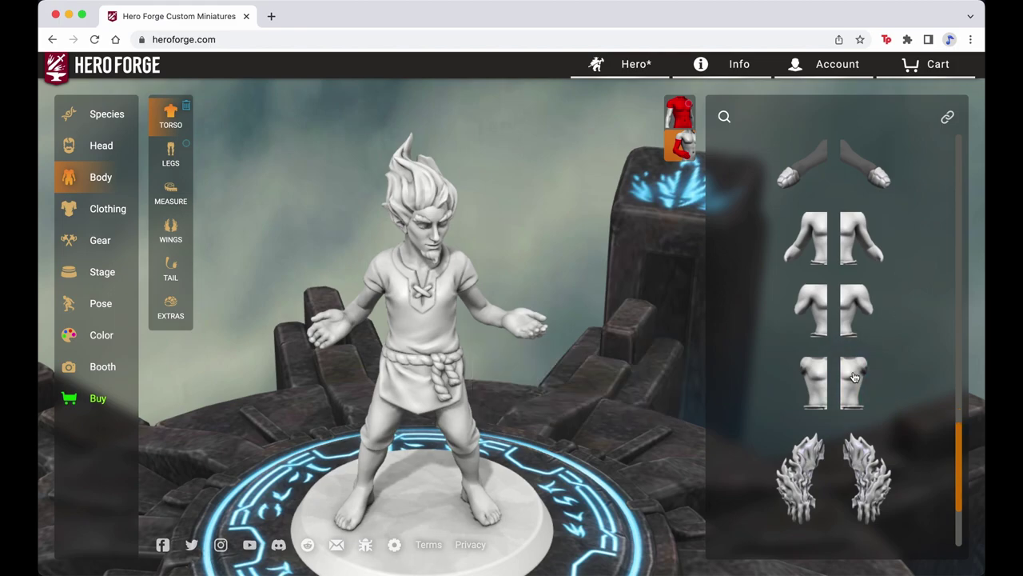
click(938, 361)
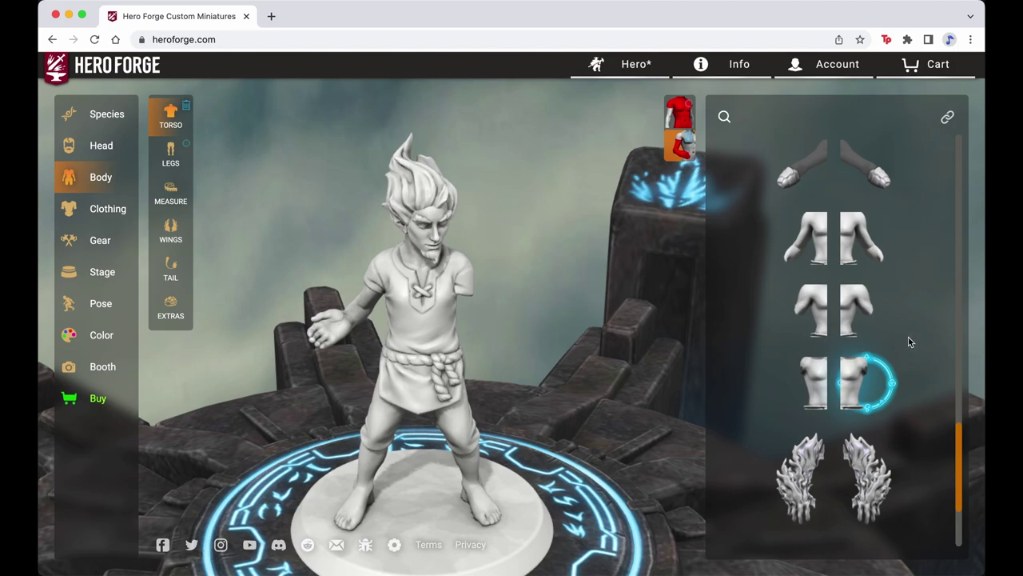
Step: Give that arm the flaming Blazing Arm and orbit the view to check it
scroll(917, 403, down, 3)
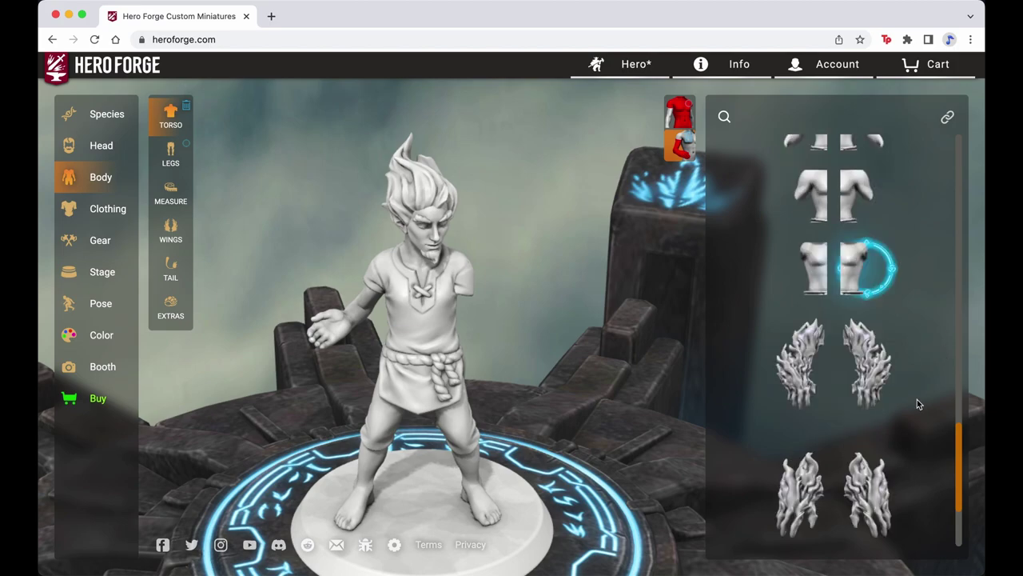
click(868, 328)
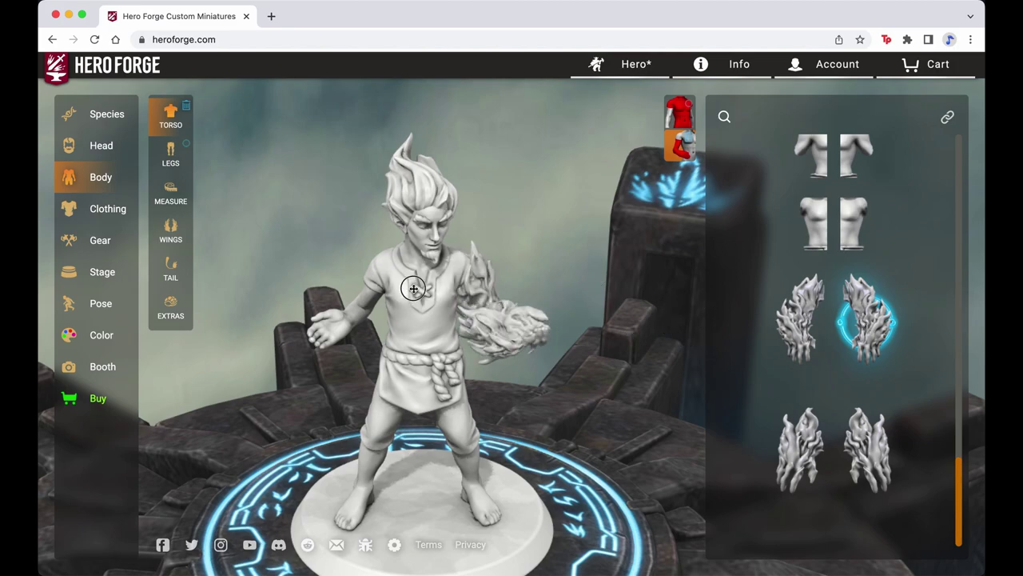
drag(413, 289, 443, 277)
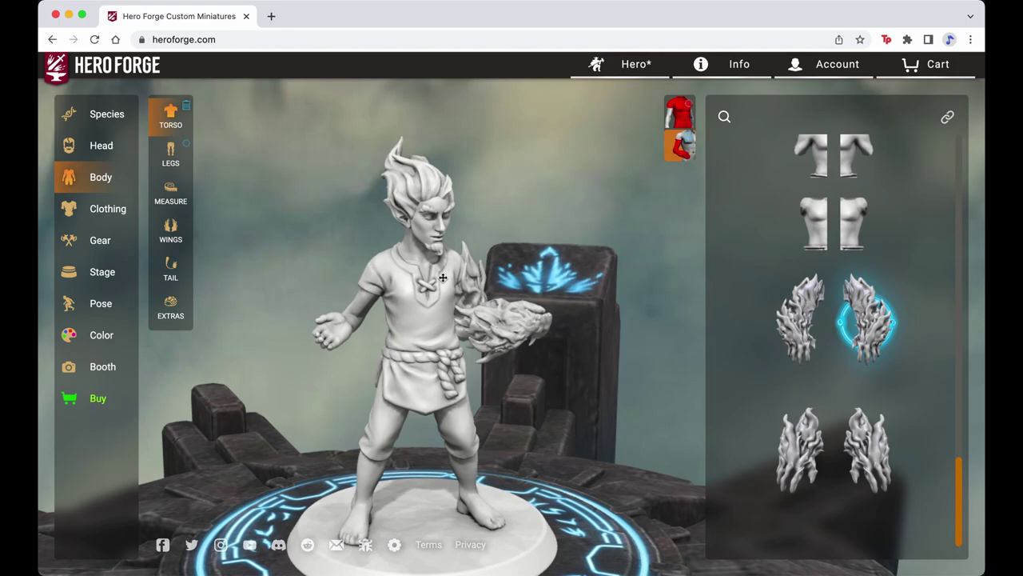
click(794, 316)
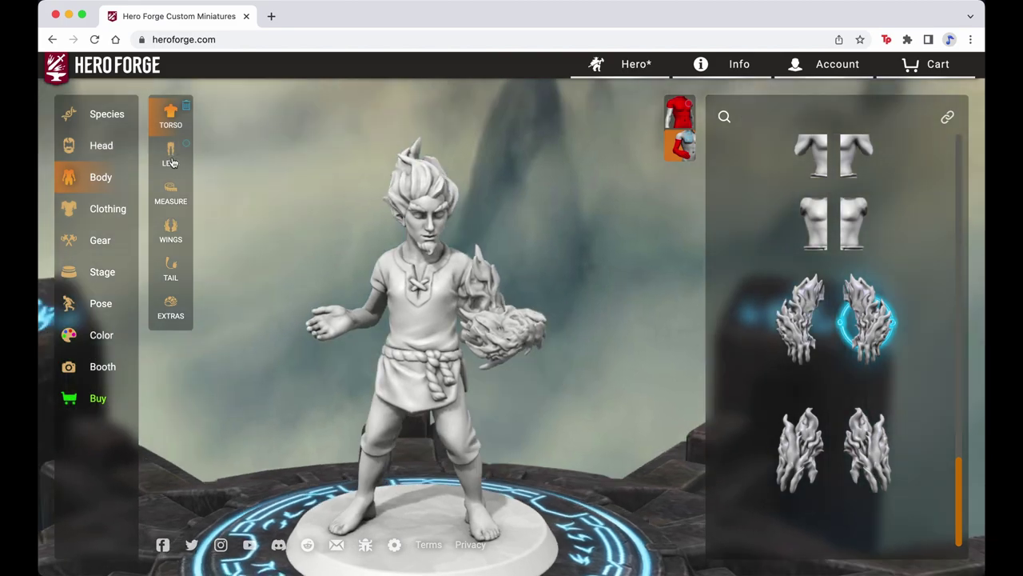
Step: Try Robotic and Lizardlike legs, then return to bare-footed Humanoid Legs
click(171, 156)
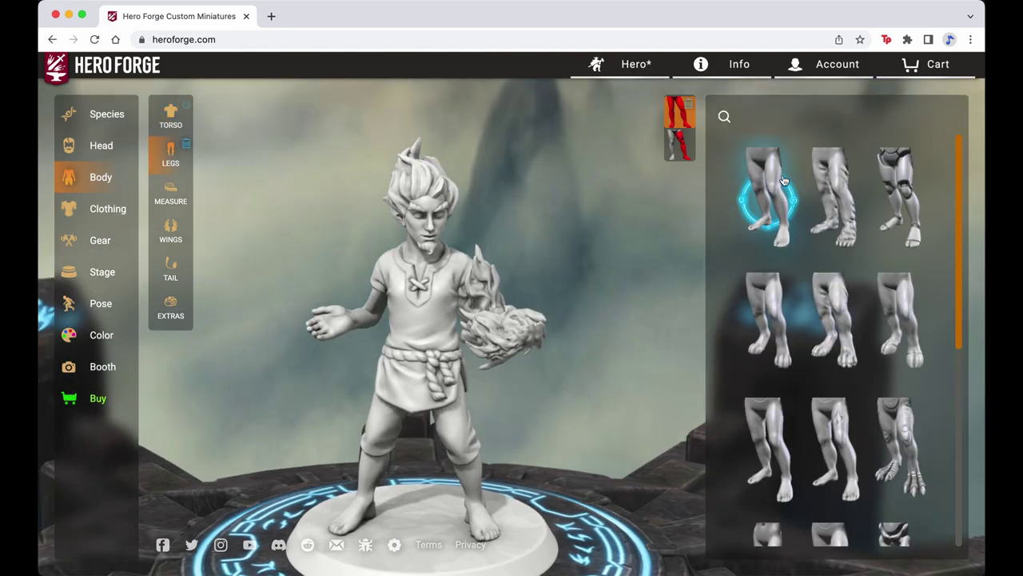
click(893, 179)
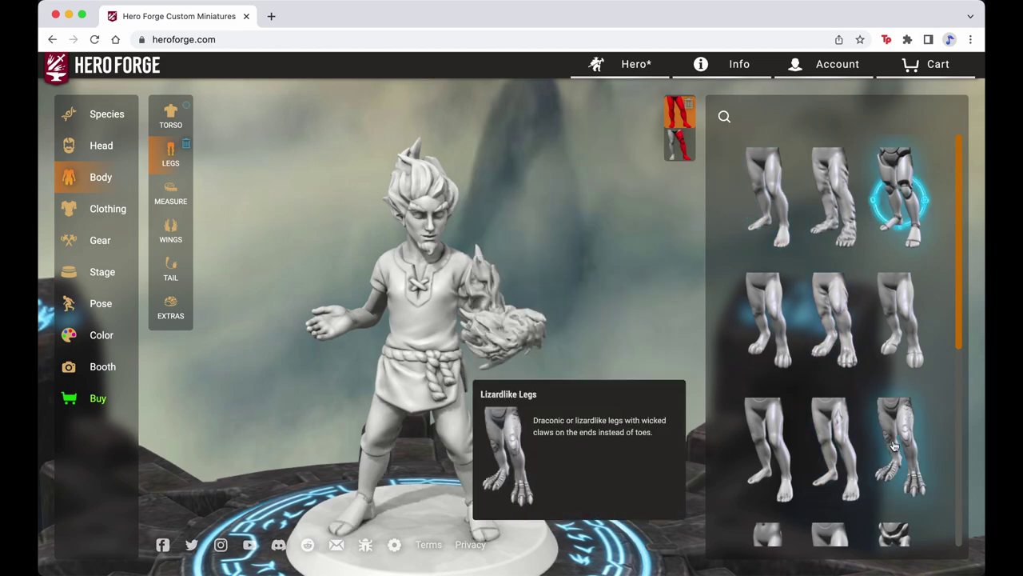
click(894, 445)
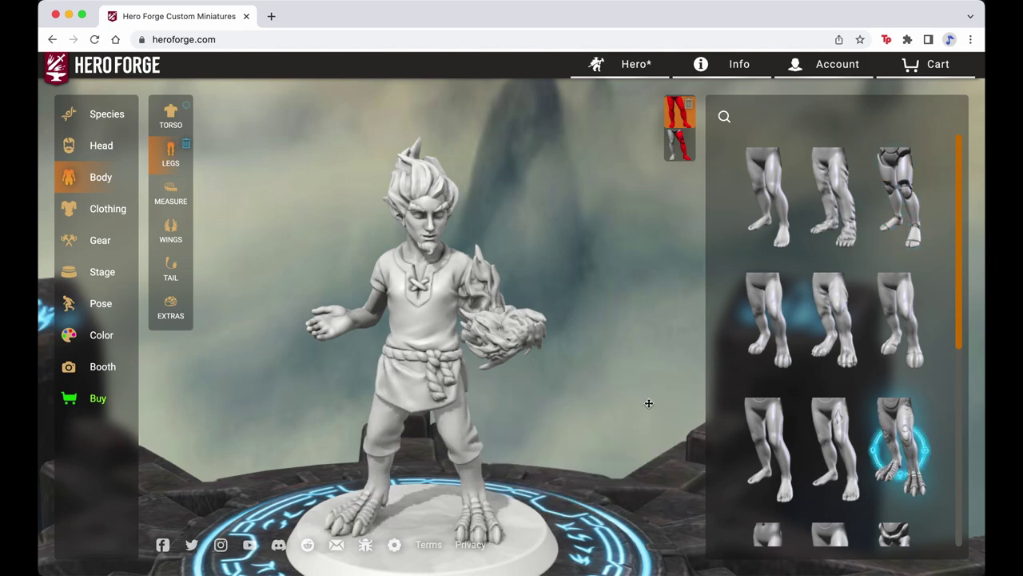
click(766, 196)
Step: Browse lower-leg parts, trying Transtibial Amputation and Skeletal Leg
click(683, 151)
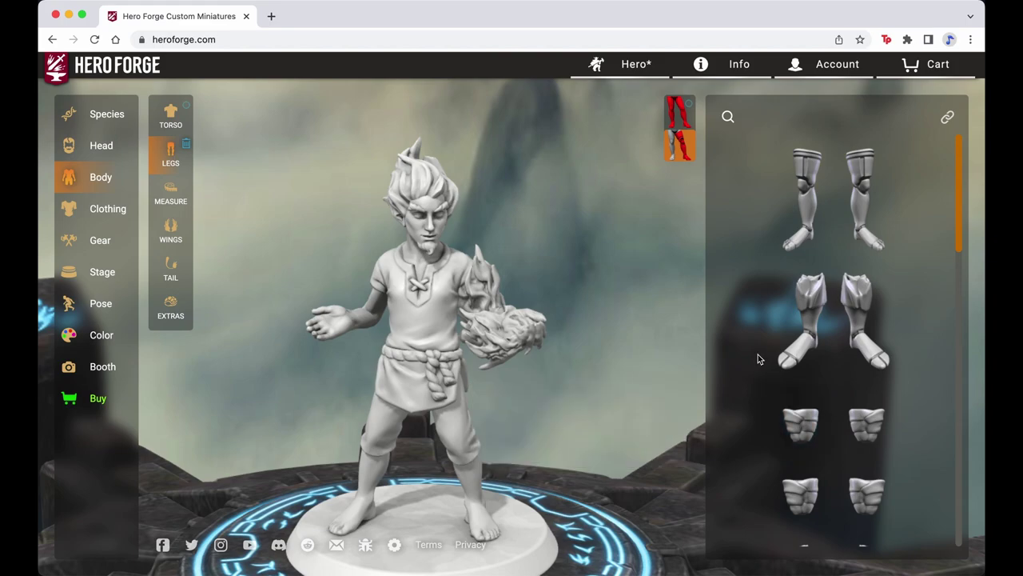
scroll(759, 359, down, 4)
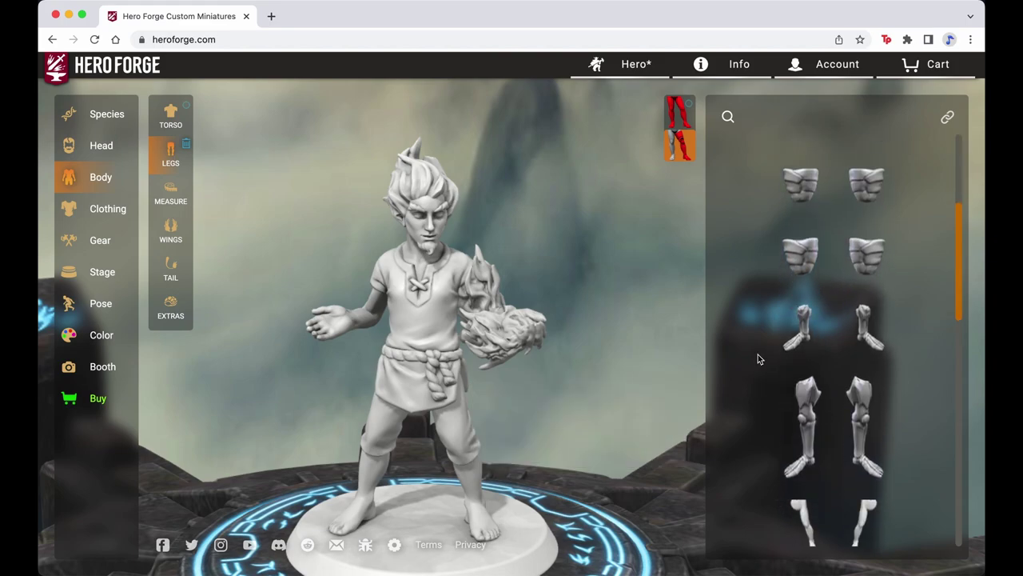
scroll(759, 359, down, 2)
scroll(758, 359, down, 1)
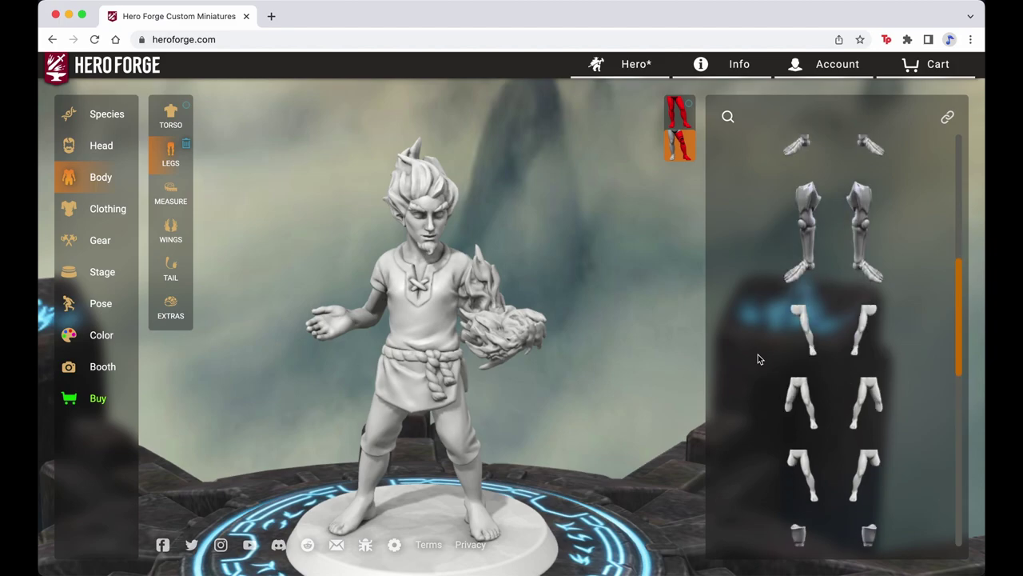
click(795, 391)
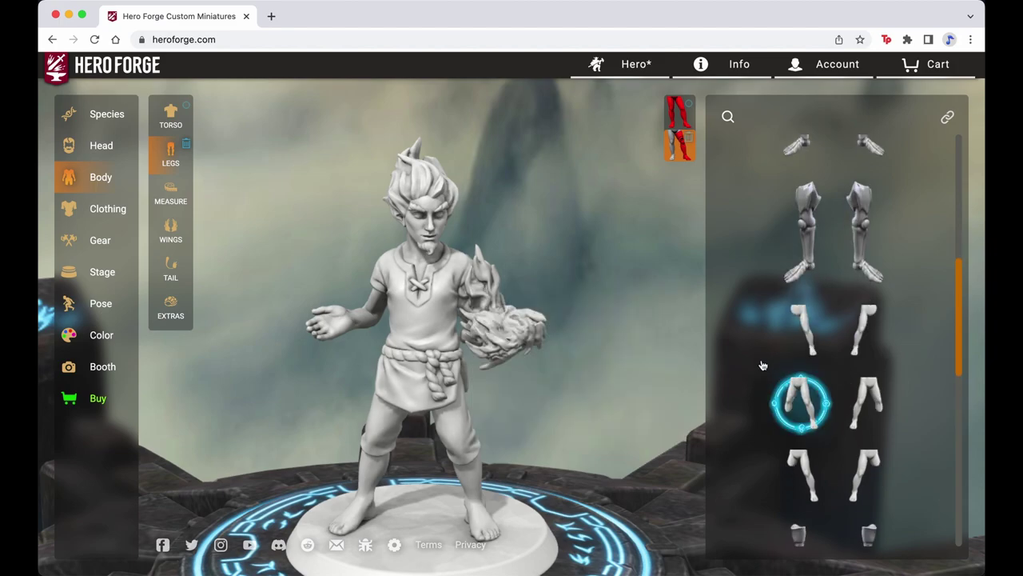
click(793, 274)
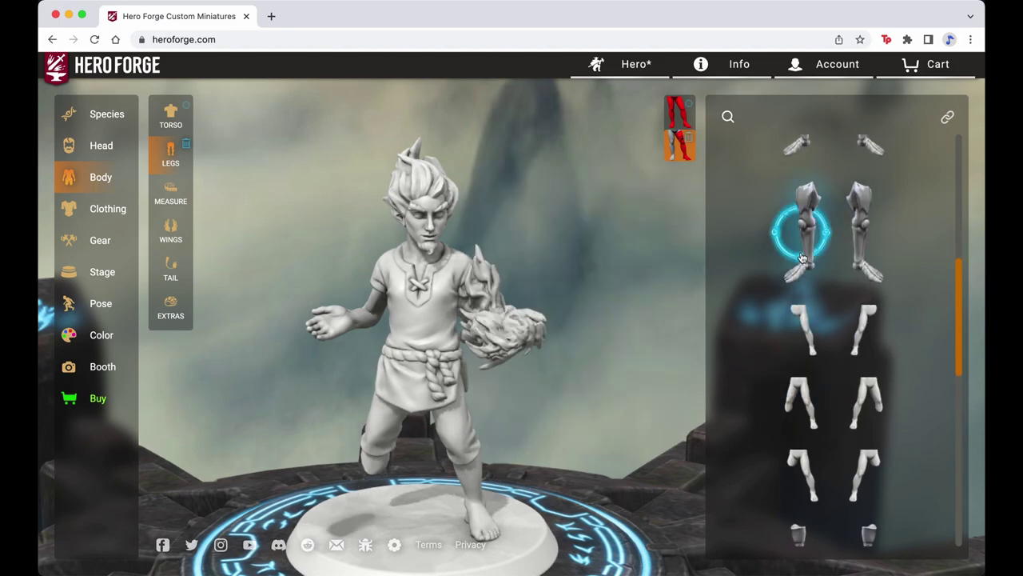
scroll(823, 376, down, 2)
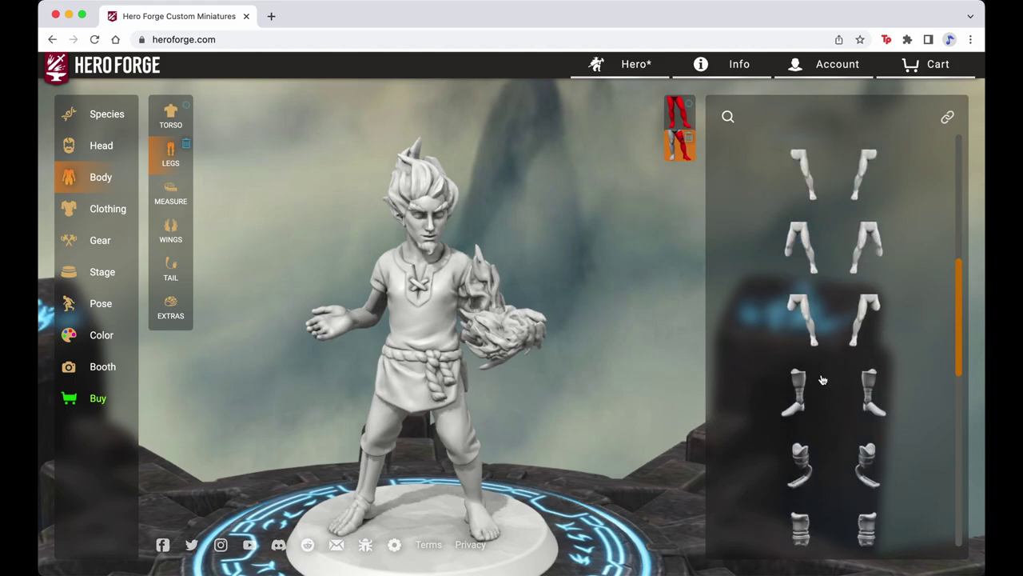
scroll(823, 378, down, 3)
scroll(823, 379, down, 3)
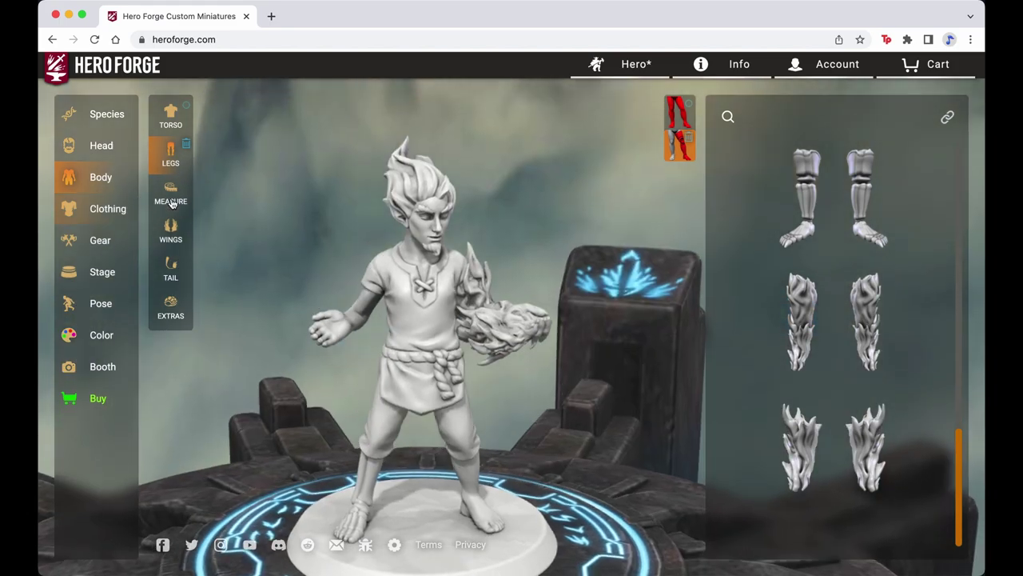
Step: Make the miniature taller, try a larger head, and lower its weight to slim it
click(170, 201)
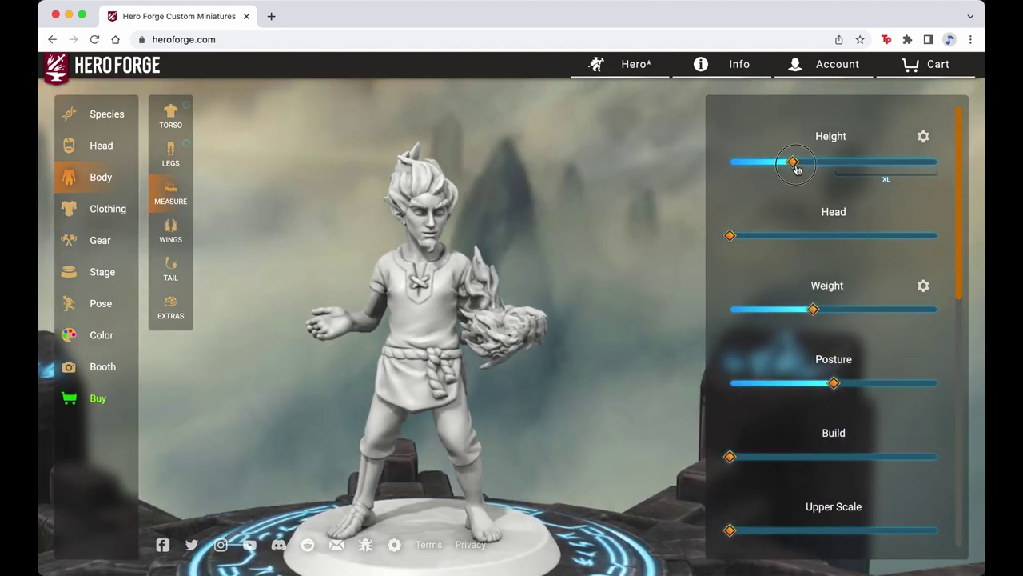
drag(796, 168, 795, 170)
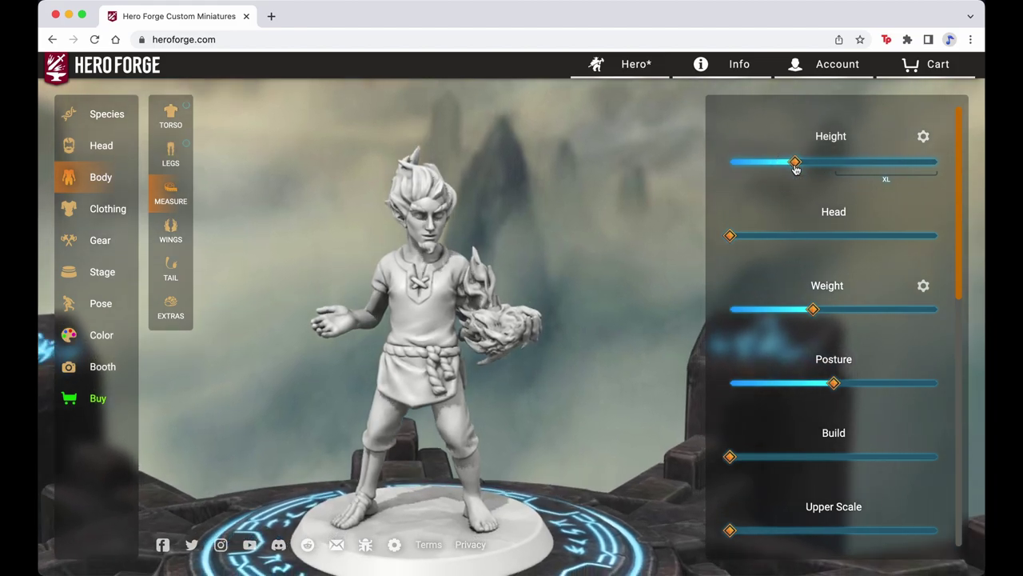
click(753, 240)
drag(753, 240, 704, 245)
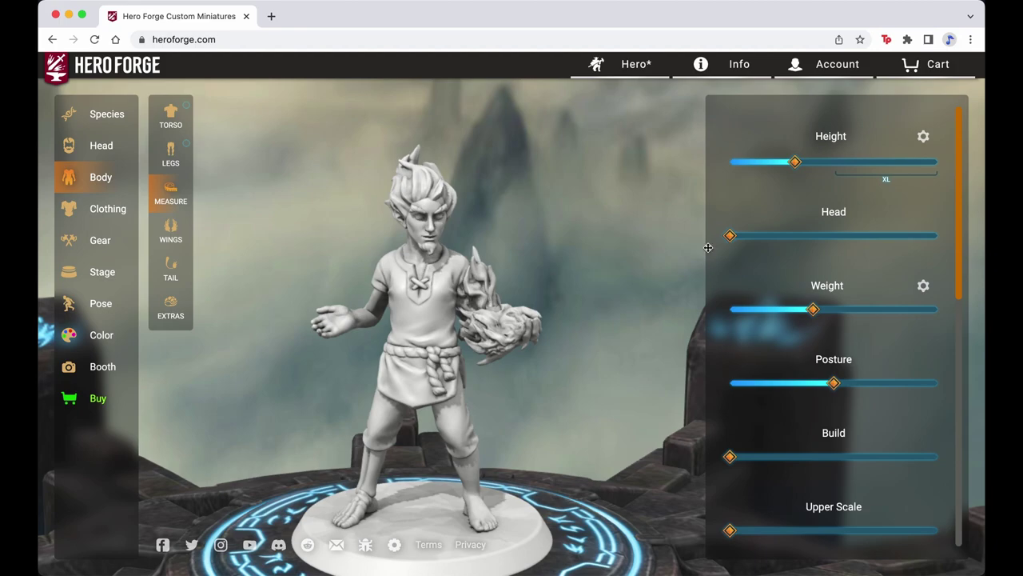
drag(816, 316, 791, 312)
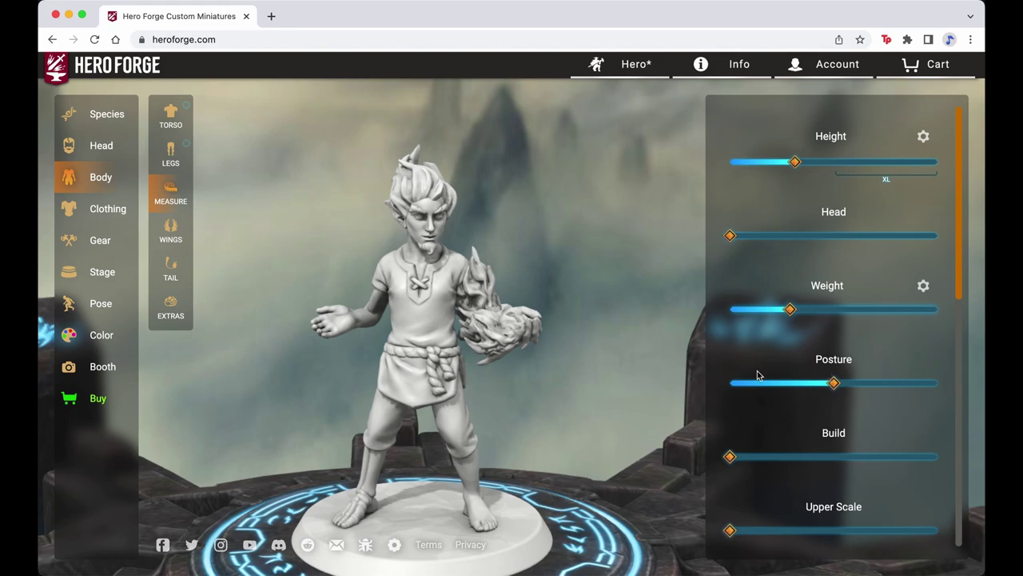
Step: Set the Posture measurement to about 0.8, checking it from the side and front
drag(697, 357, 447, 371)
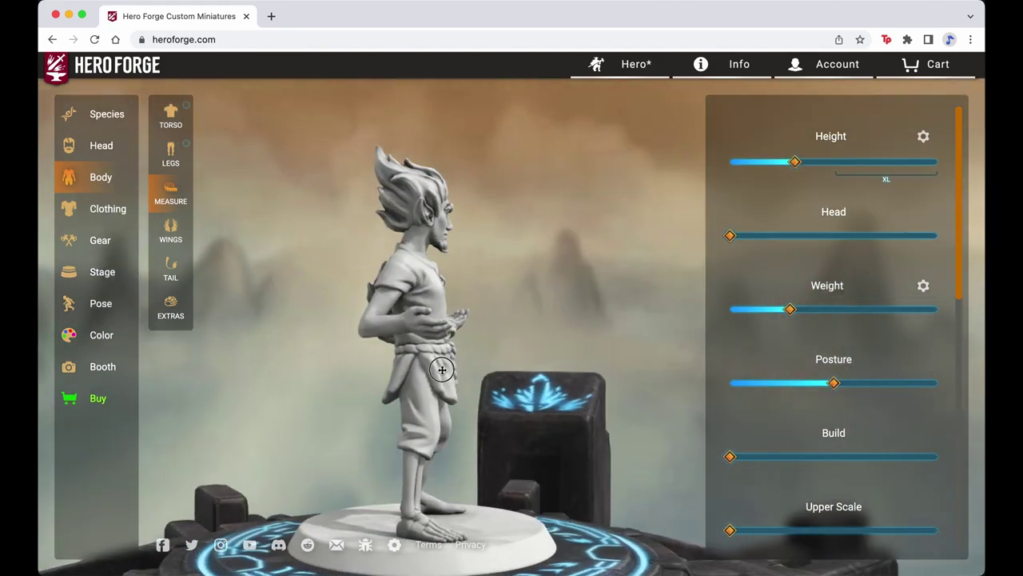
drag(837, 387, 709, 385)
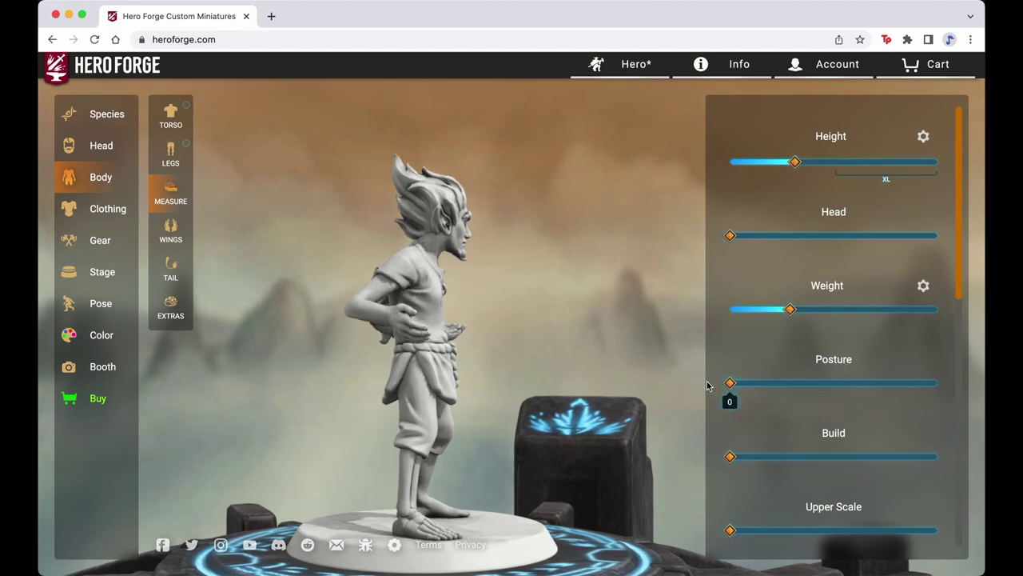
click(943, 384)
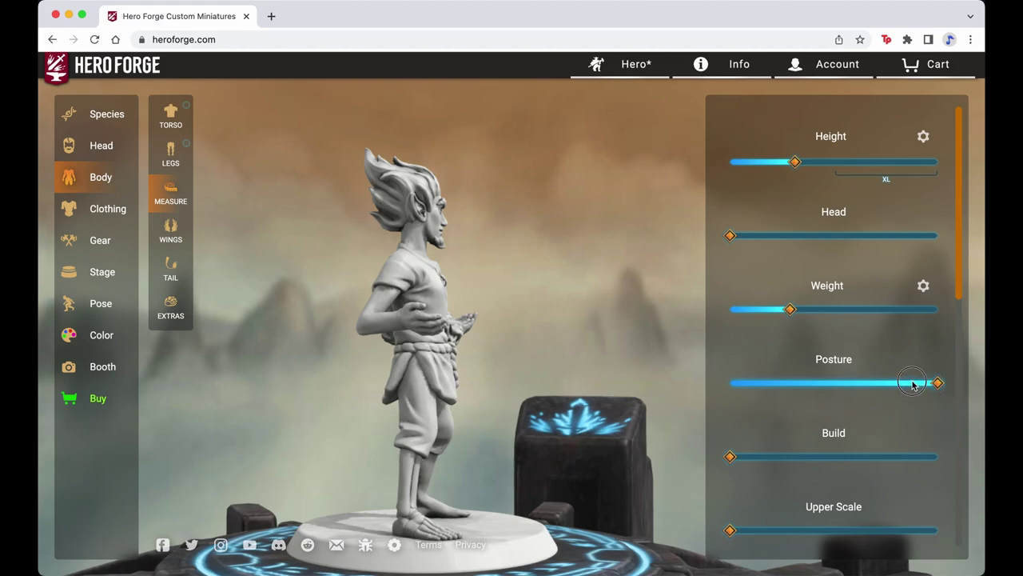
drag(928, 384, 898, 383)
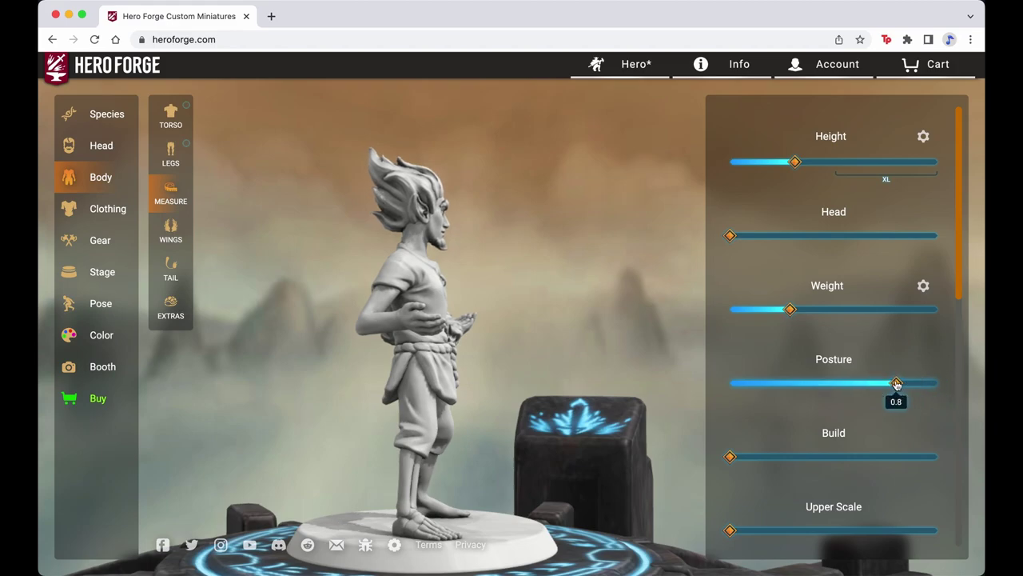
scroll(794, 414, down, 1)
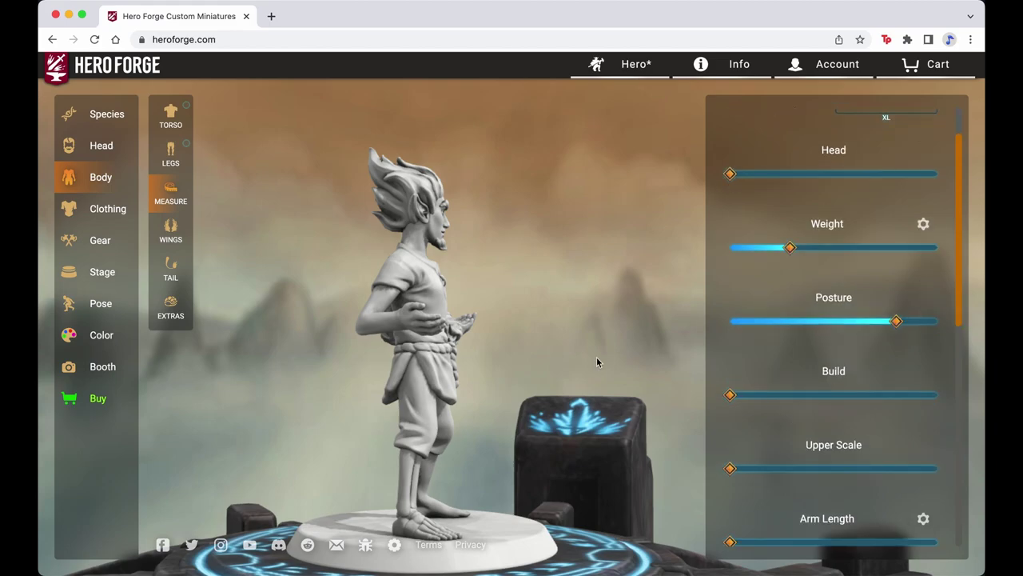
drag(406, 340, 612, 326)
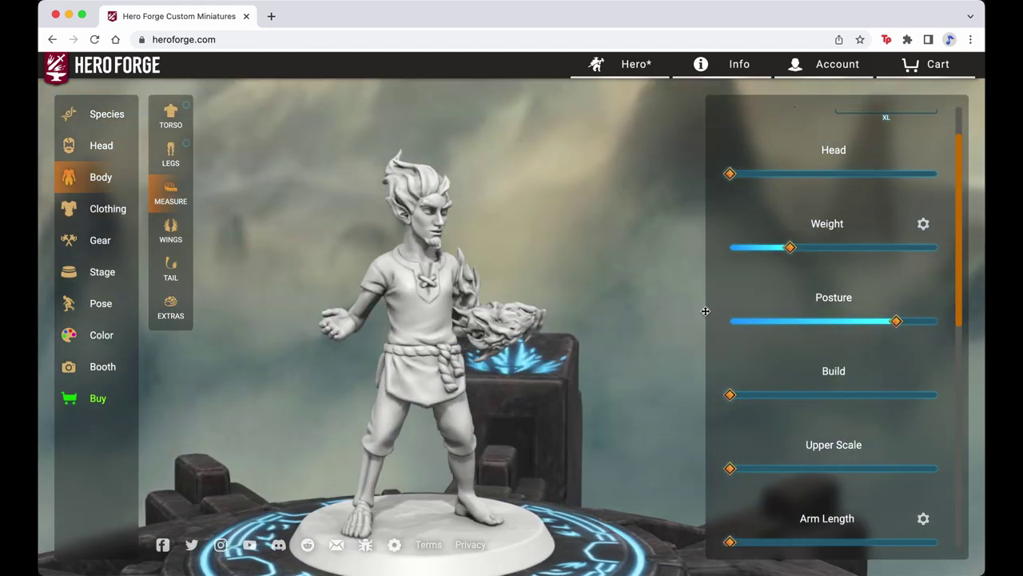
Step: Raise the build to about 0.45, reset upper body scale to 0, and try longer arms
drag(731, 395, 809, 396)
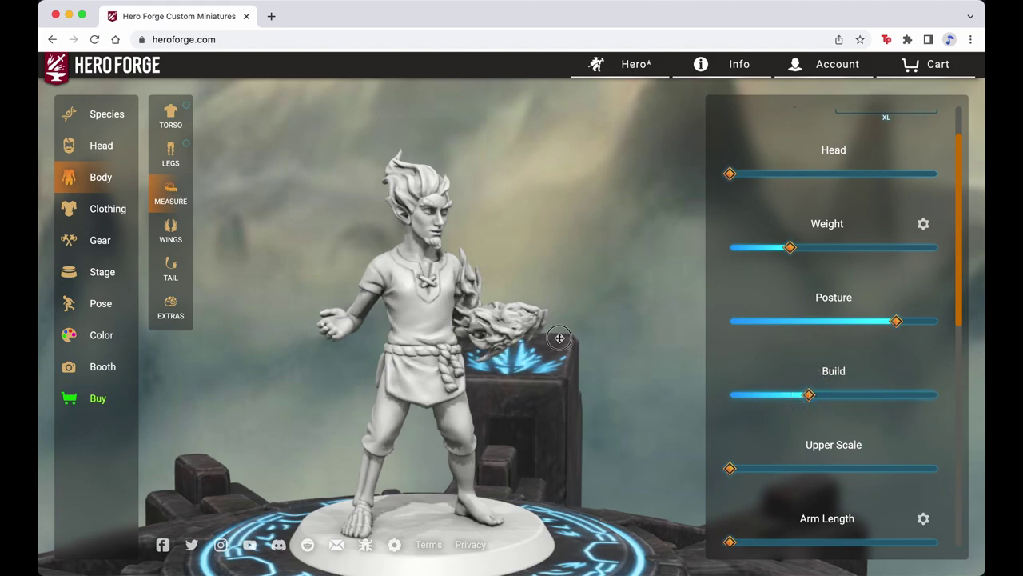
drag(518, 338, 499, 341)
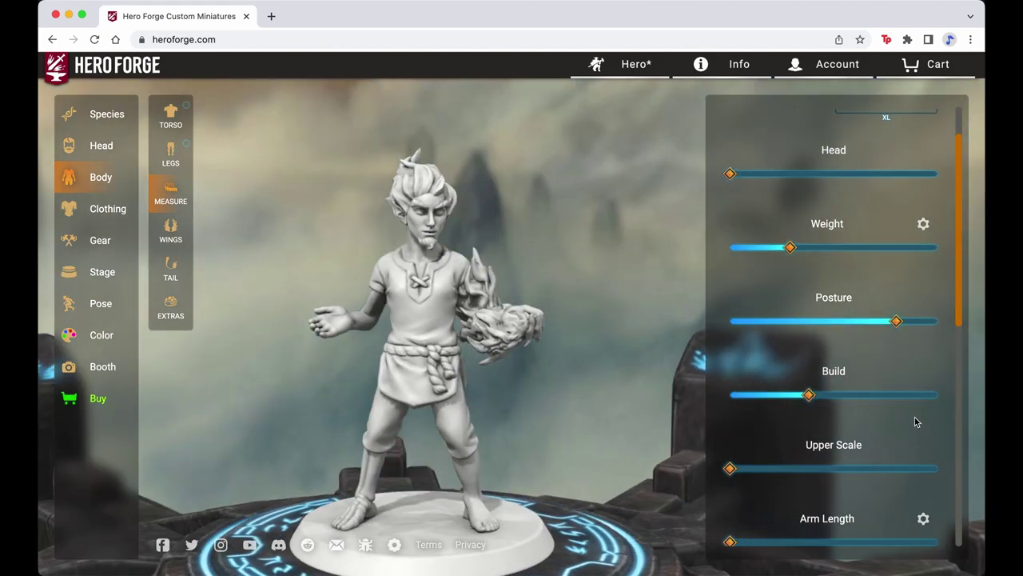
drag(810, 398, 824, 397)
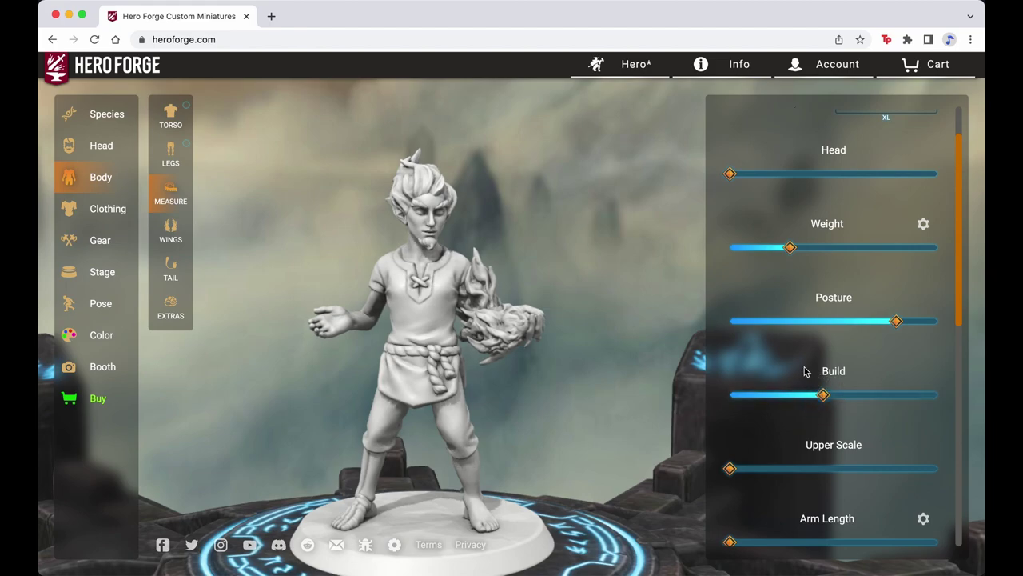
scroll(805, 371, down, 4)
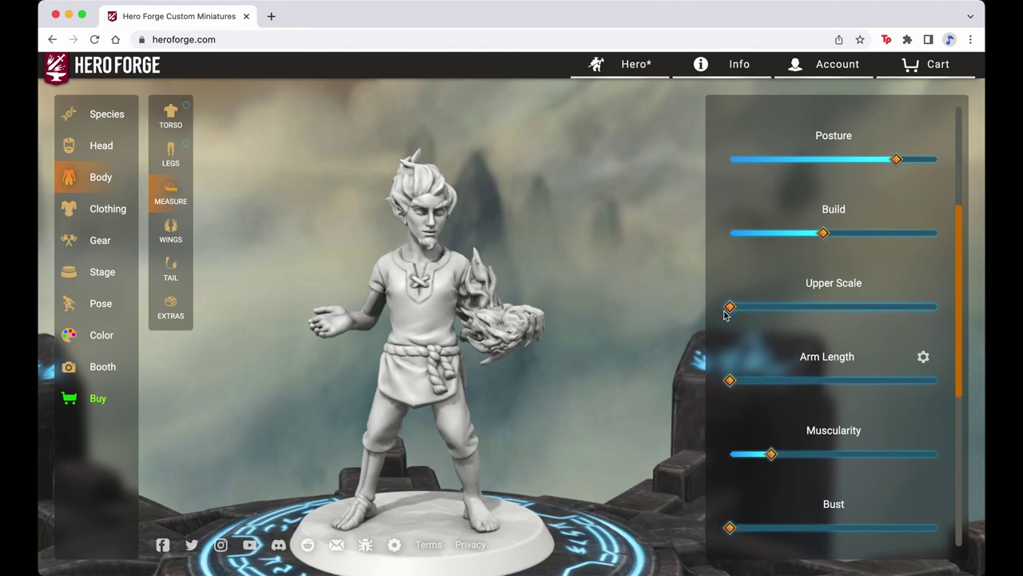
drag(731, 309, 899, 318)
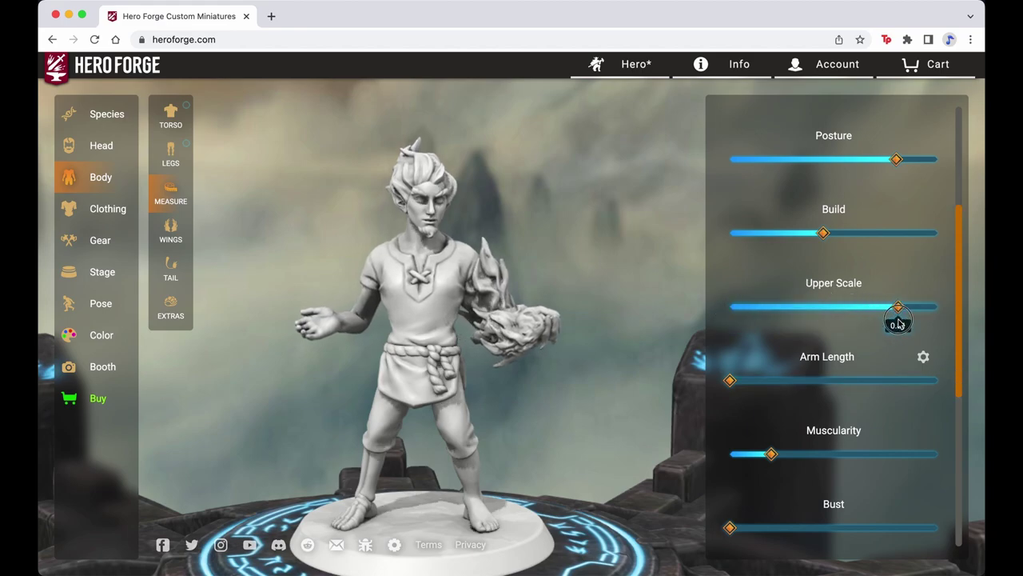
drag(784, 310, 718, 307)
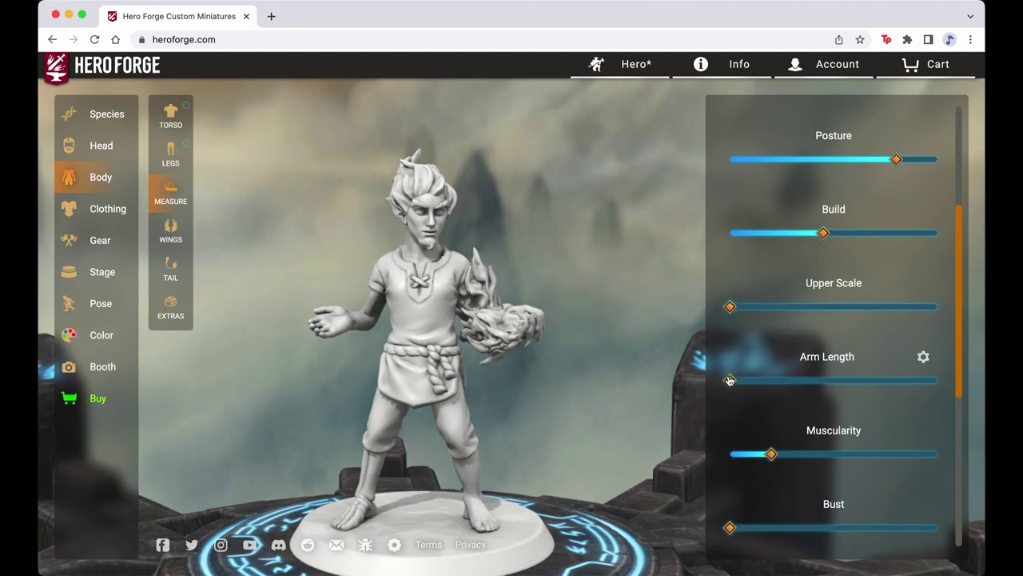
drag(729, 381, 867, 383)
Step: Drag the Booty measurement to its lowest setting and turn the figure to face forward
scroll(799, 371, down, 2)
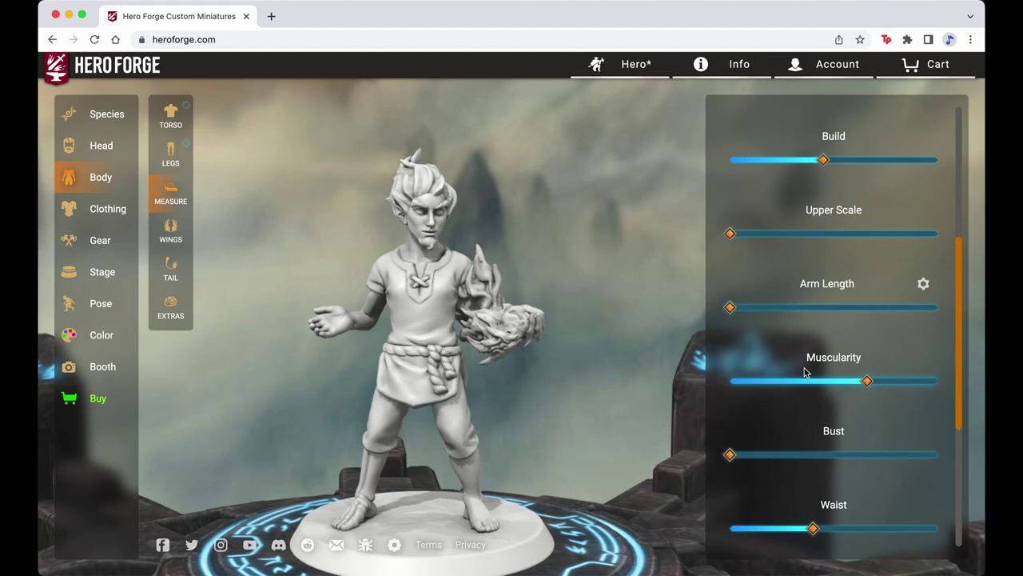
scroll(805, 370, down, 4)
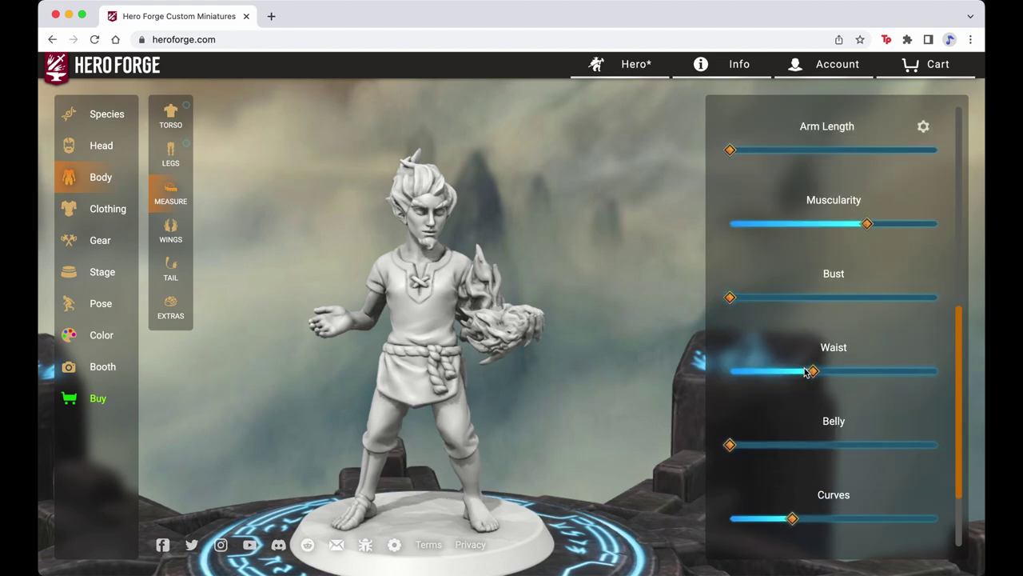
scroll(782, 439, down, 2)
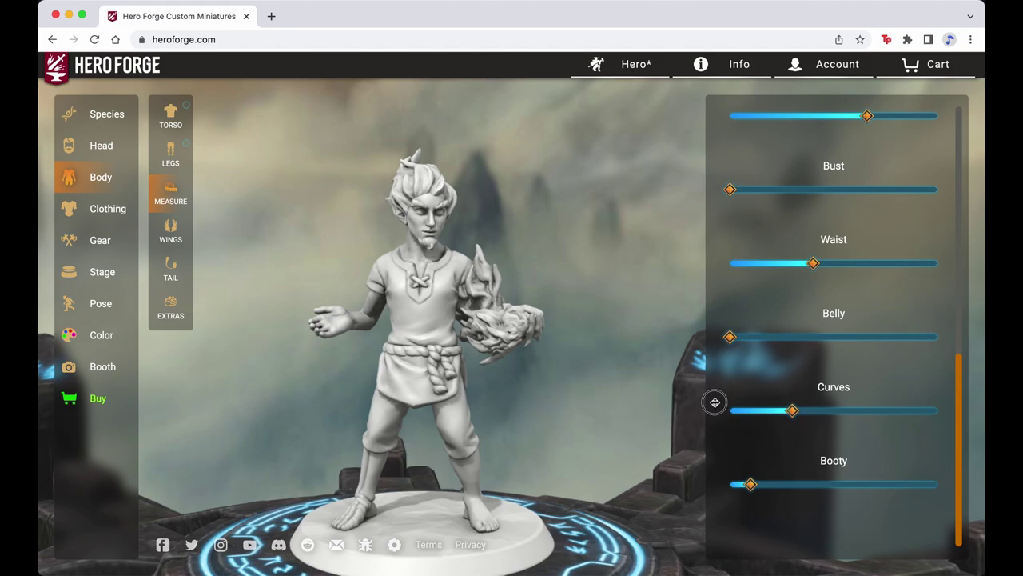
mouse_move(731, 399)
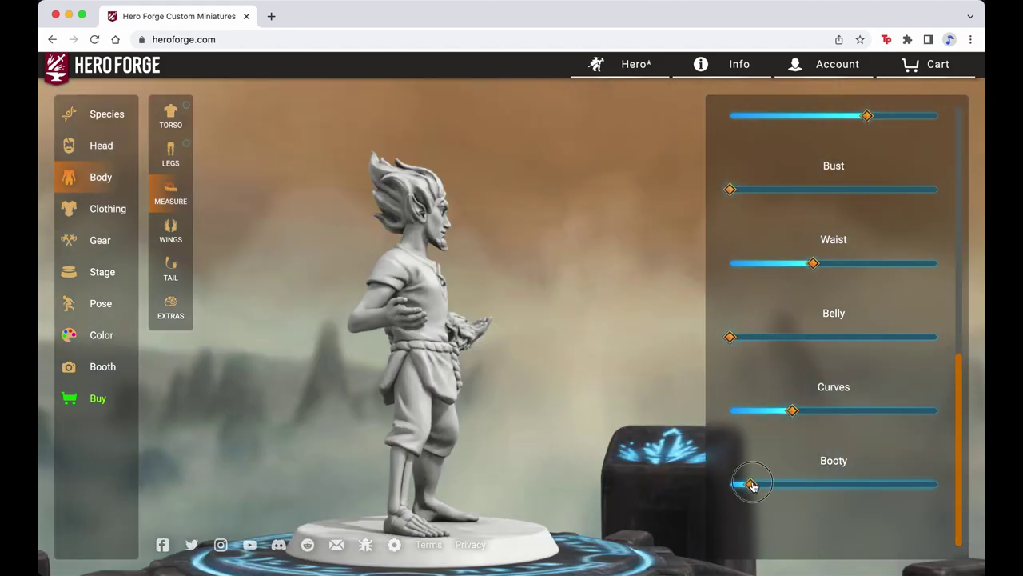
drag(751, 484, 687, 483)
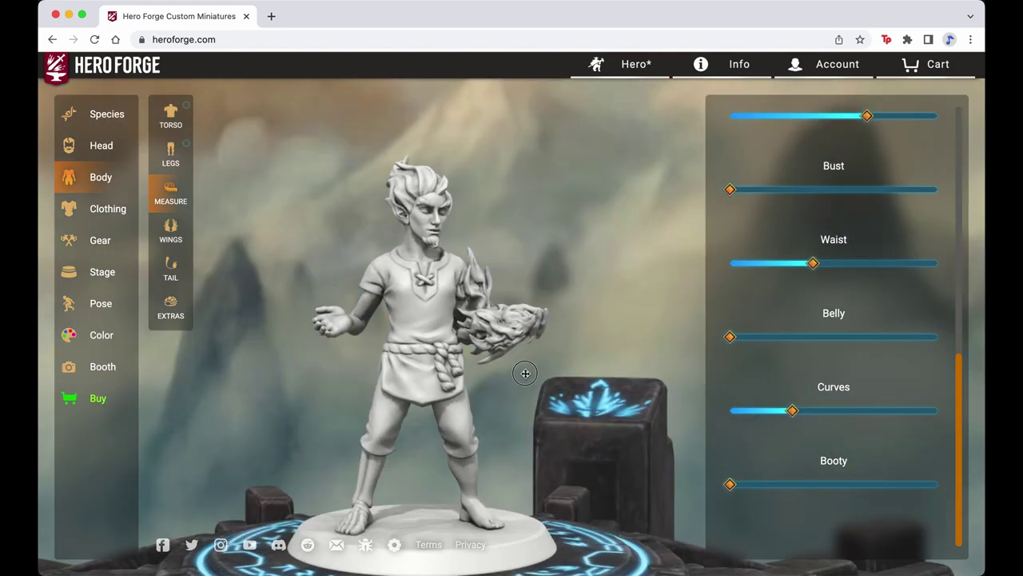
drag(523, 373, 344, 320)
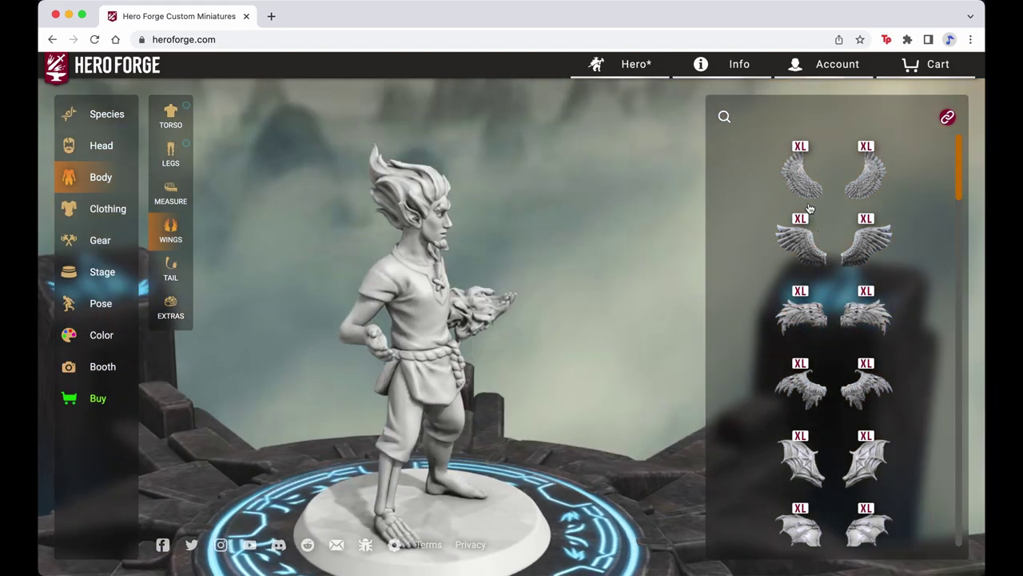
Step: Attach Mechanical Wings to the elf's back and orbit to inspect them
mouse_move(801, 182)
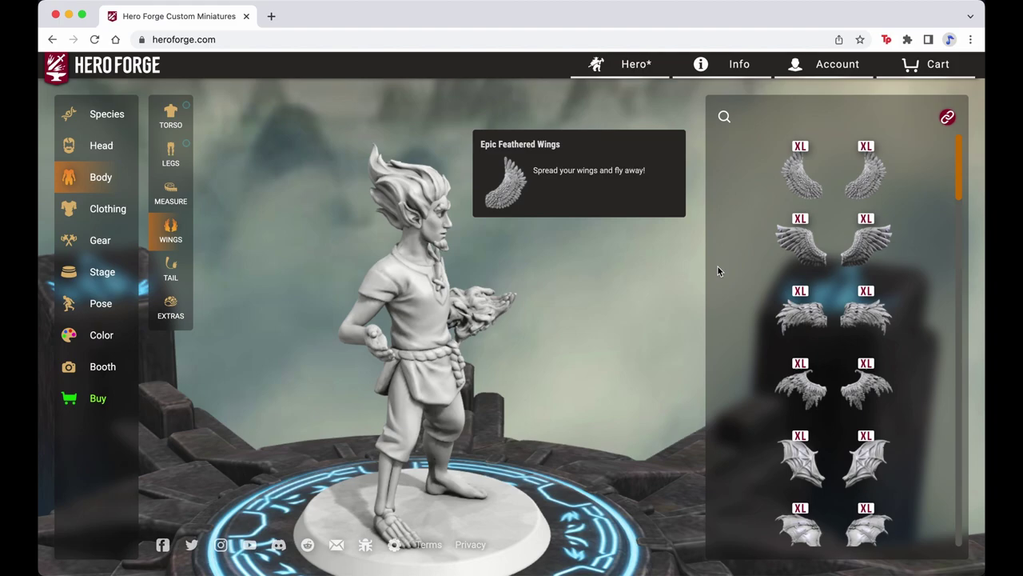
mouse_move(796, 293)
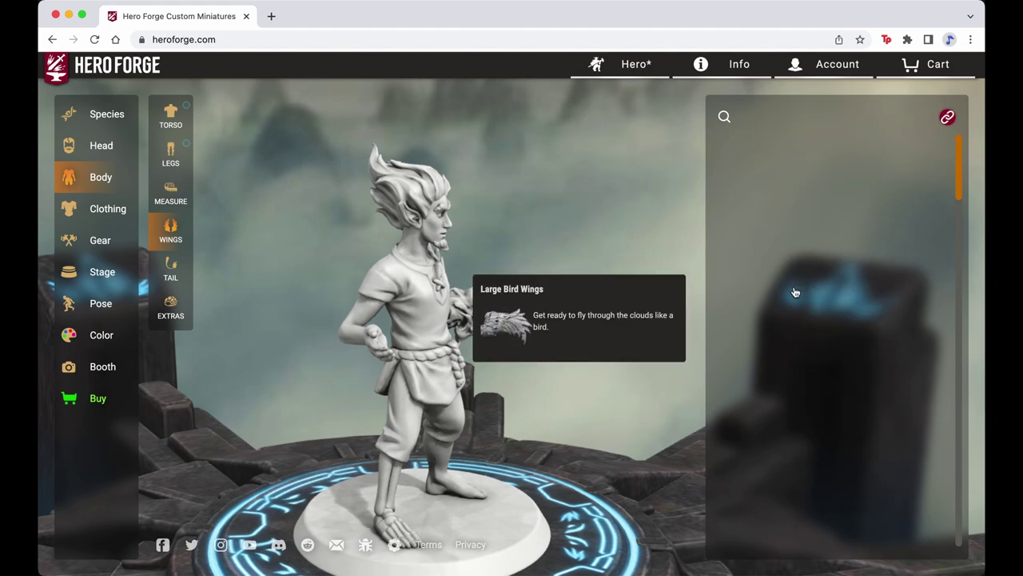
scroll(756, 321, down, 1)
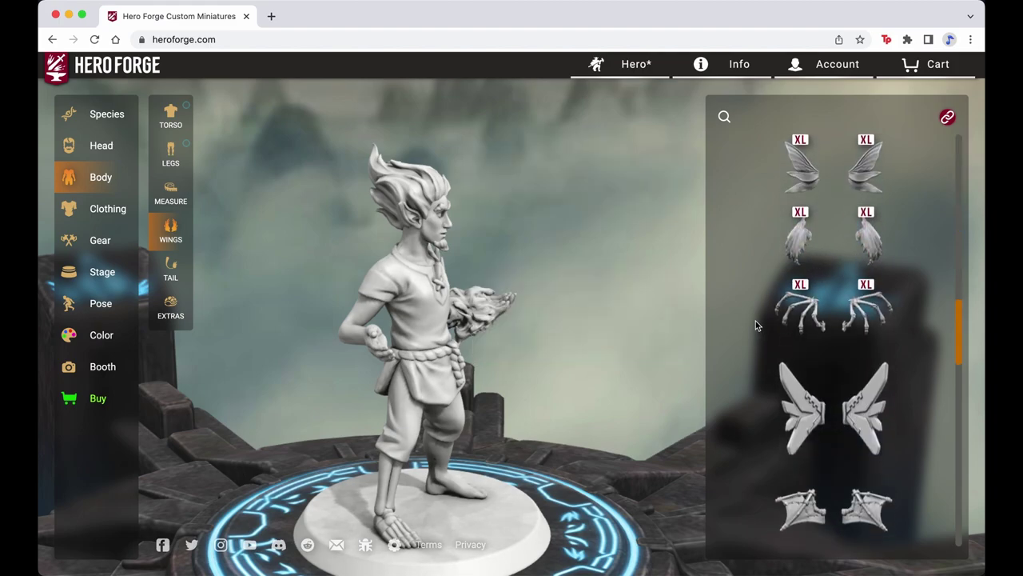
scroll(755, 325, down, 1)
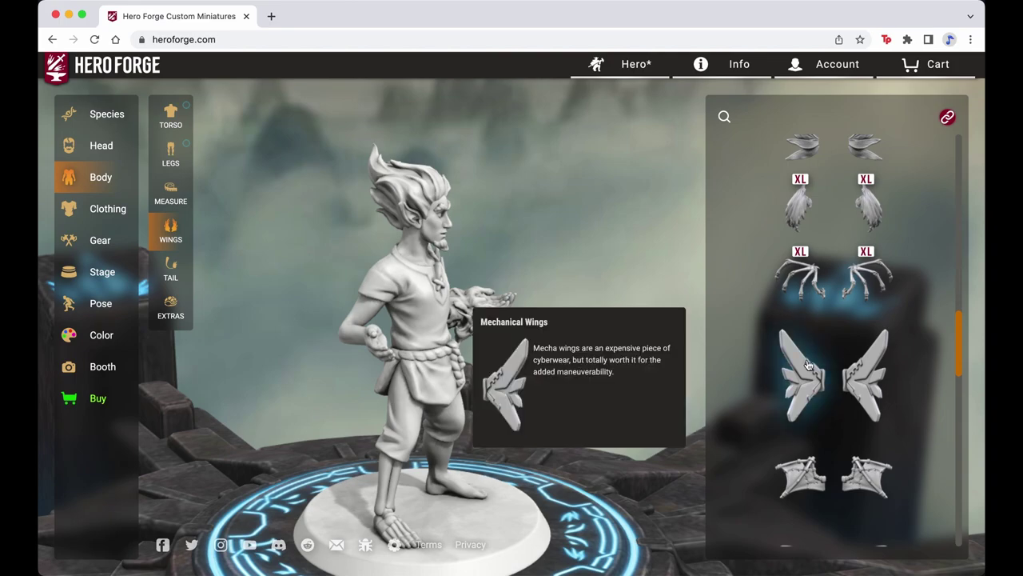
click(807, 364)
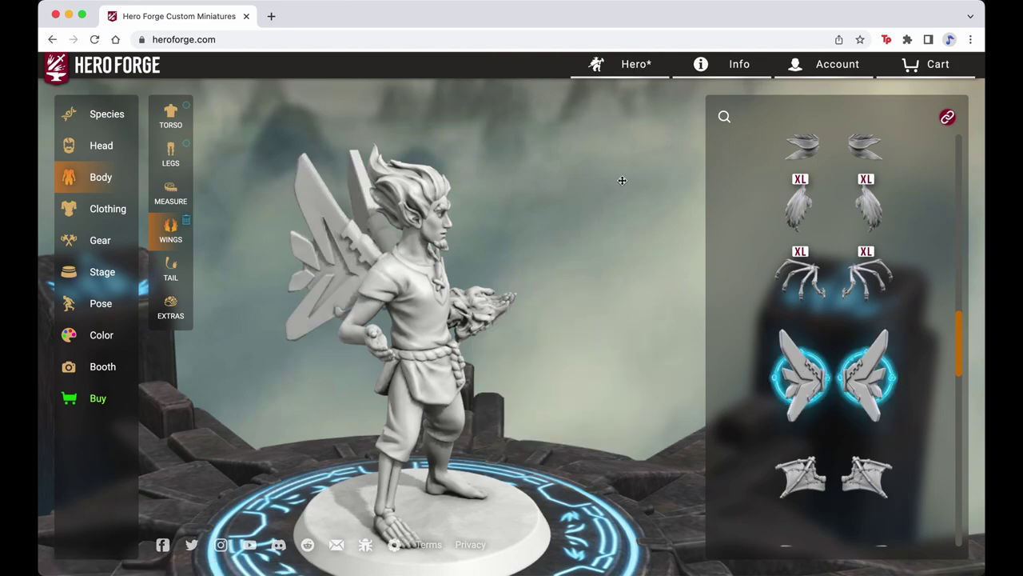
drag(620, 409, 629, 411)
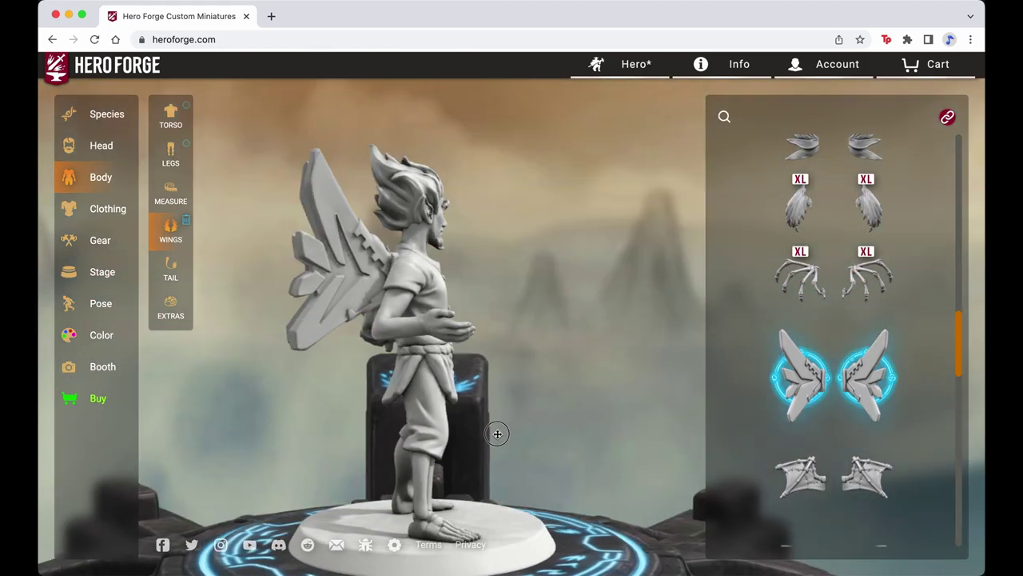
drag(495, 432, 373, 432)
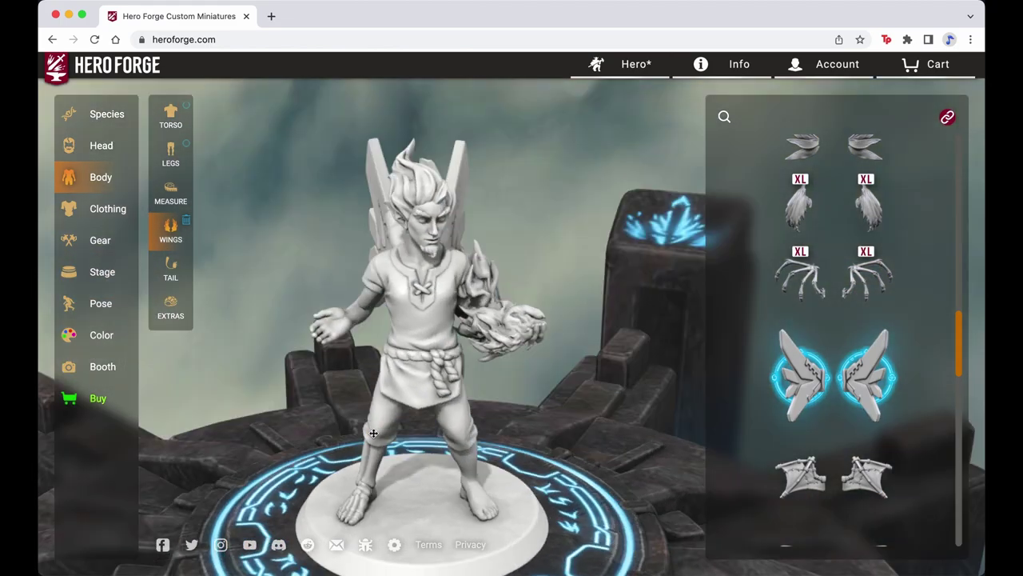
Step: Add a Lizard Tail to the elf, viewed from the side
click(170, 270)
drag(417, 381, 717, 412)
mouse_move(764, 432)
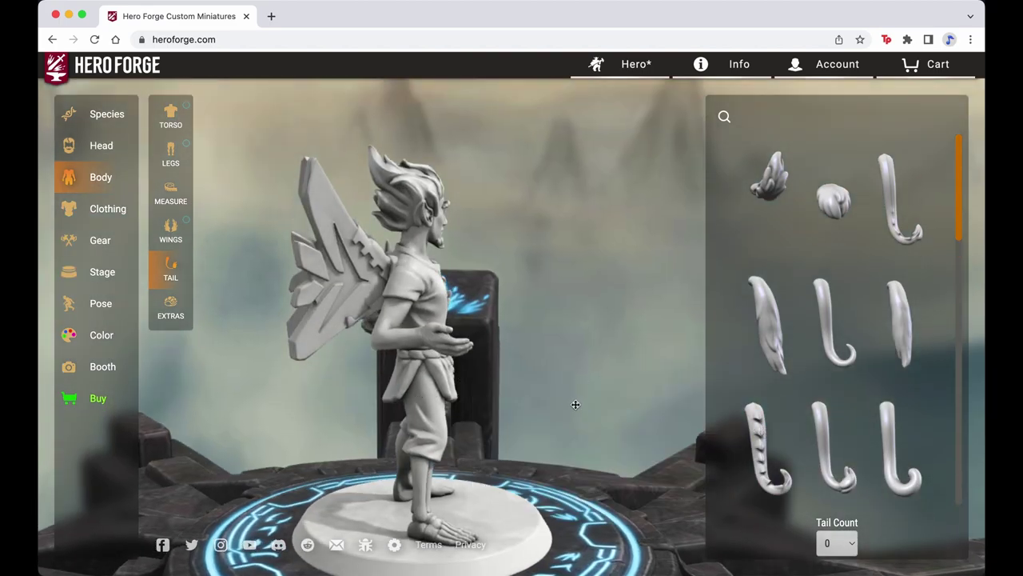
click(752, 438)
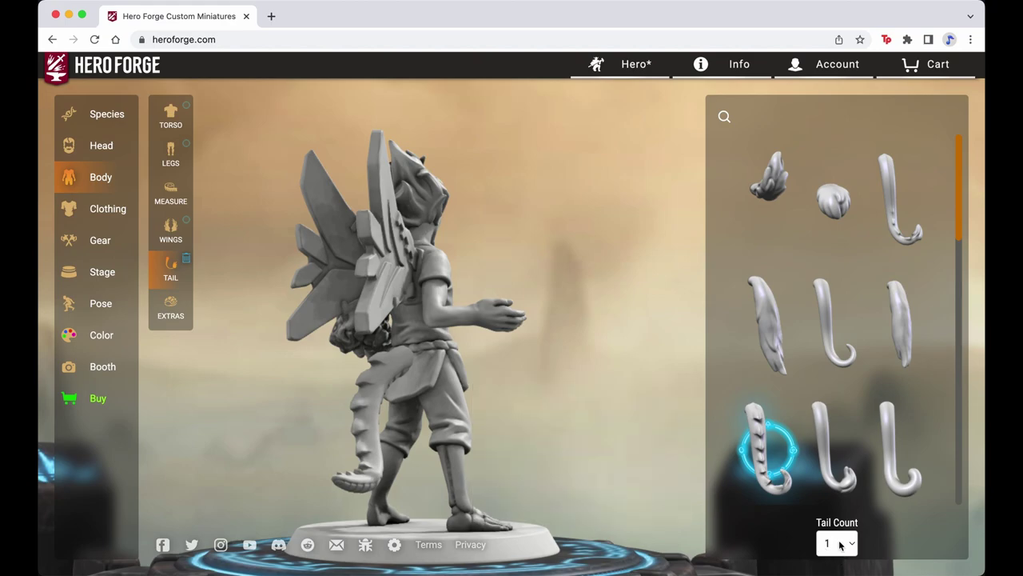
Step: Try tail counts of 2 and 7, then leave the tail count at 1
click(841, 545)
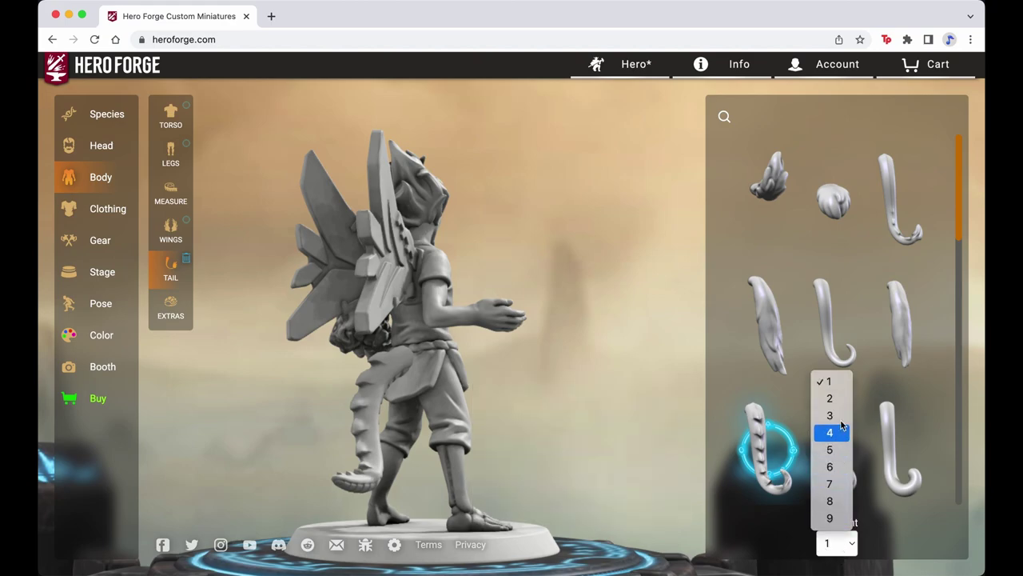
click(824, 398)
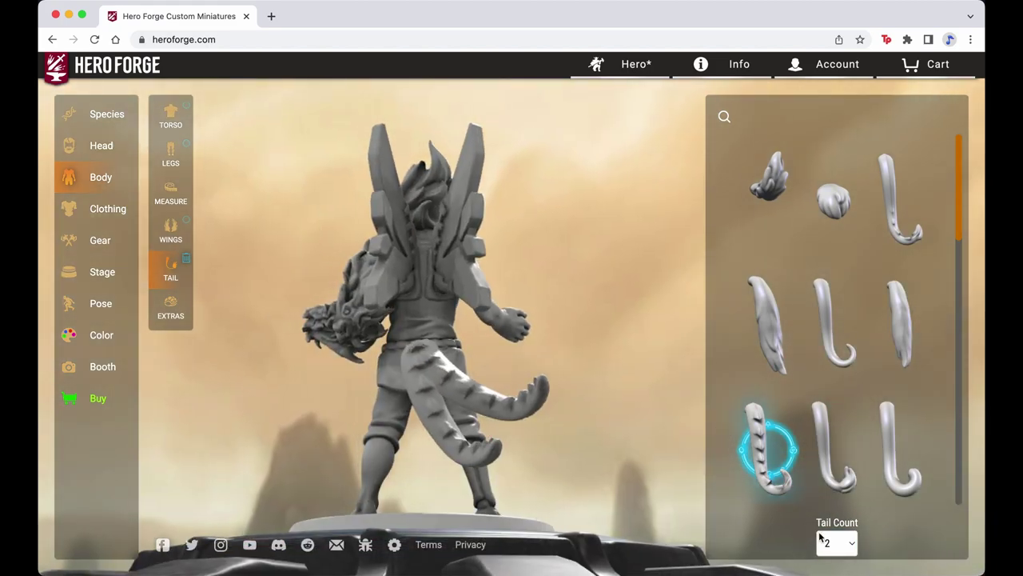
click(836, 544)
click(836, 481)
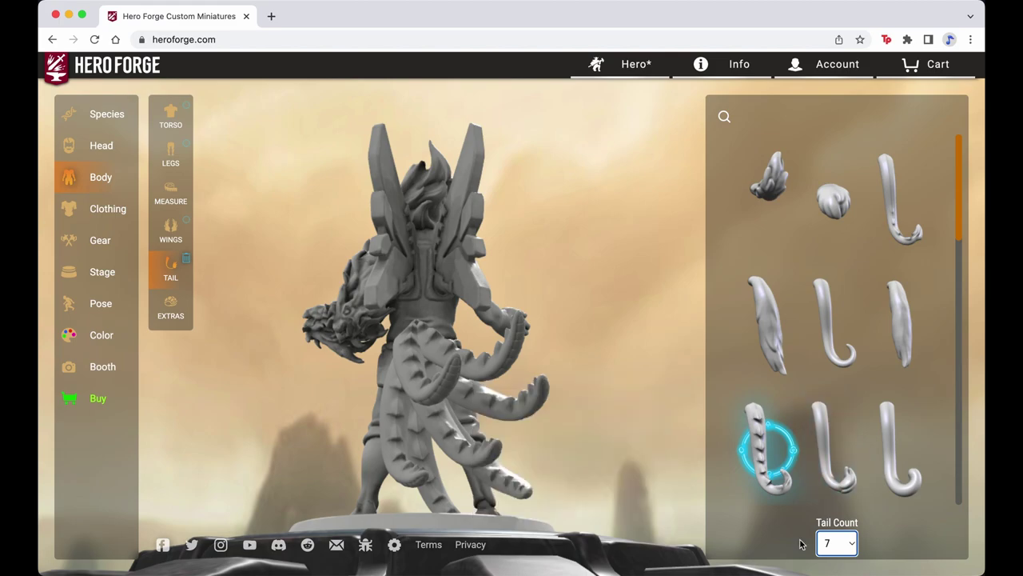
click(830, 543)
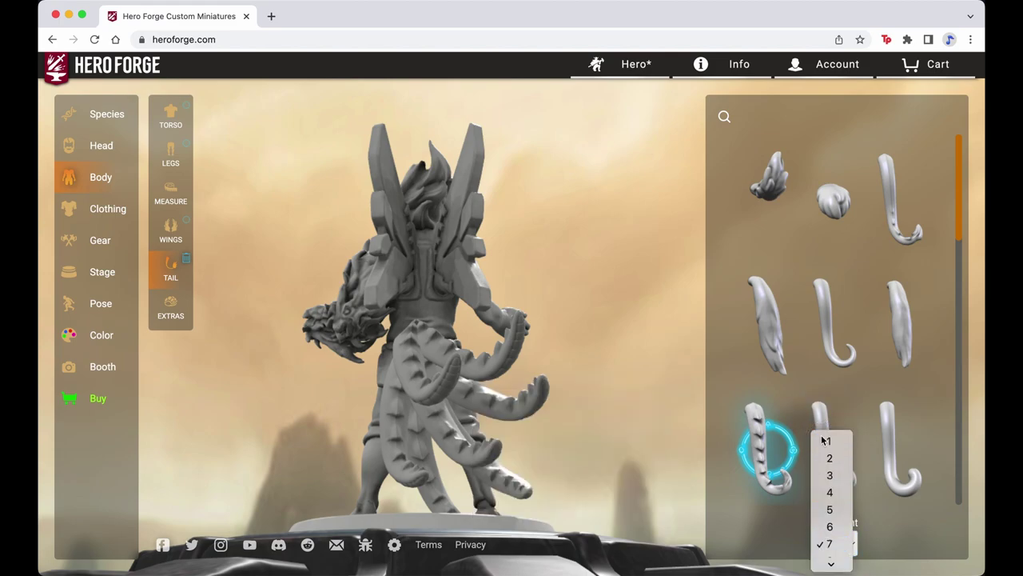
key(Escape)
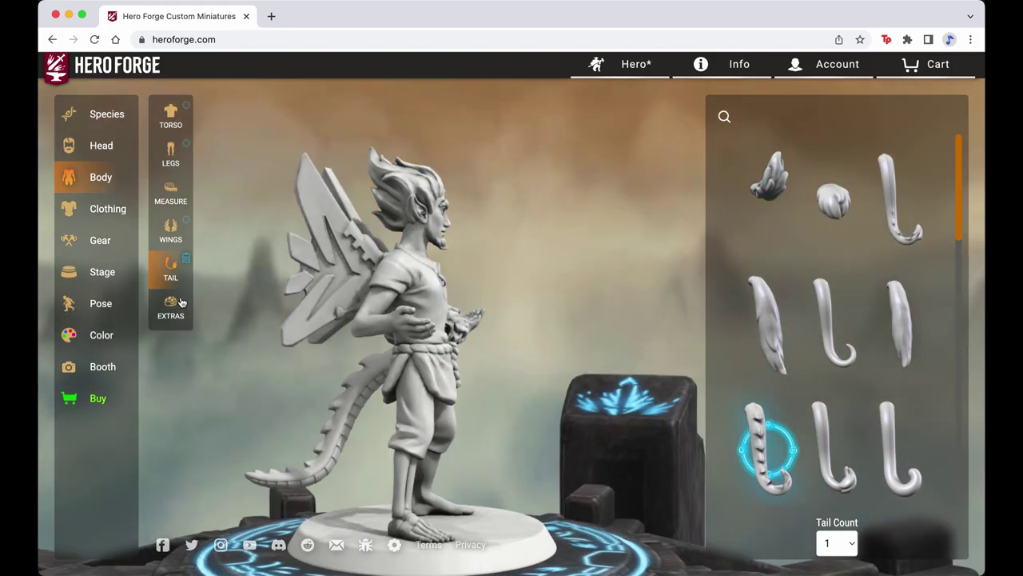
Step: Add Calf Fins to both lower legs from the leg-region extras
click(178, 307)
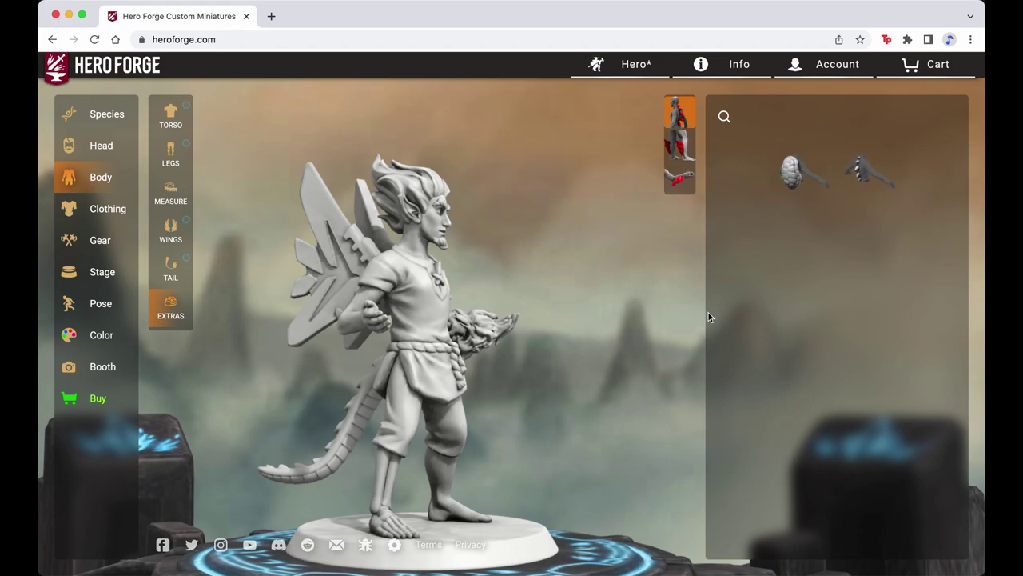
click(680, 145)
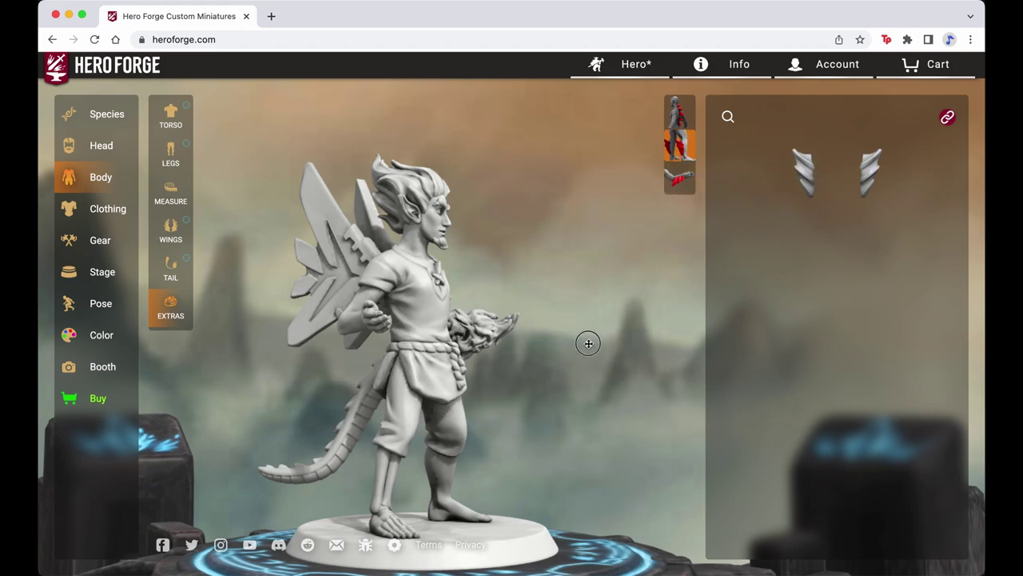
drag(587, 340, 600, 338)
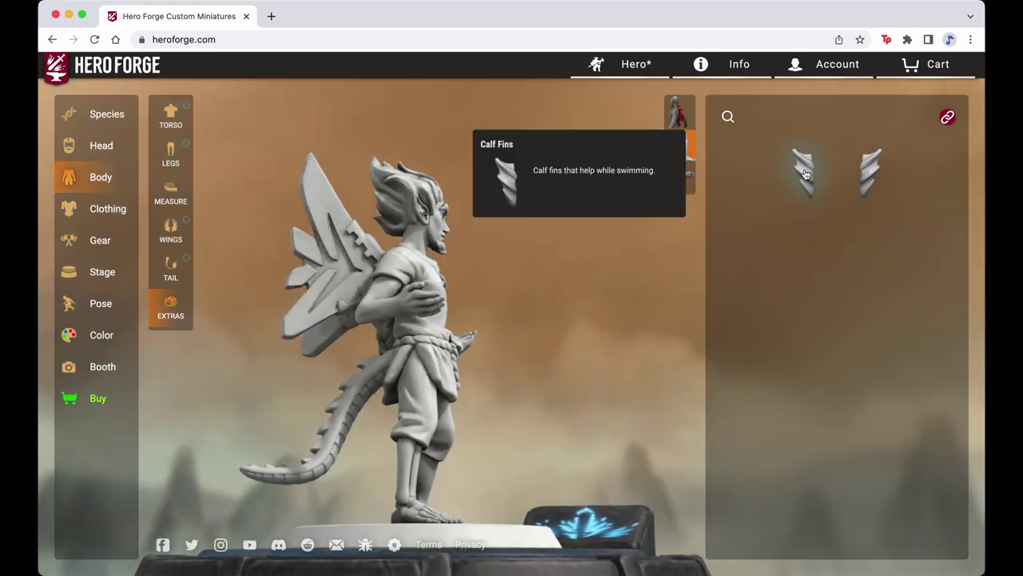
click(806, 174)
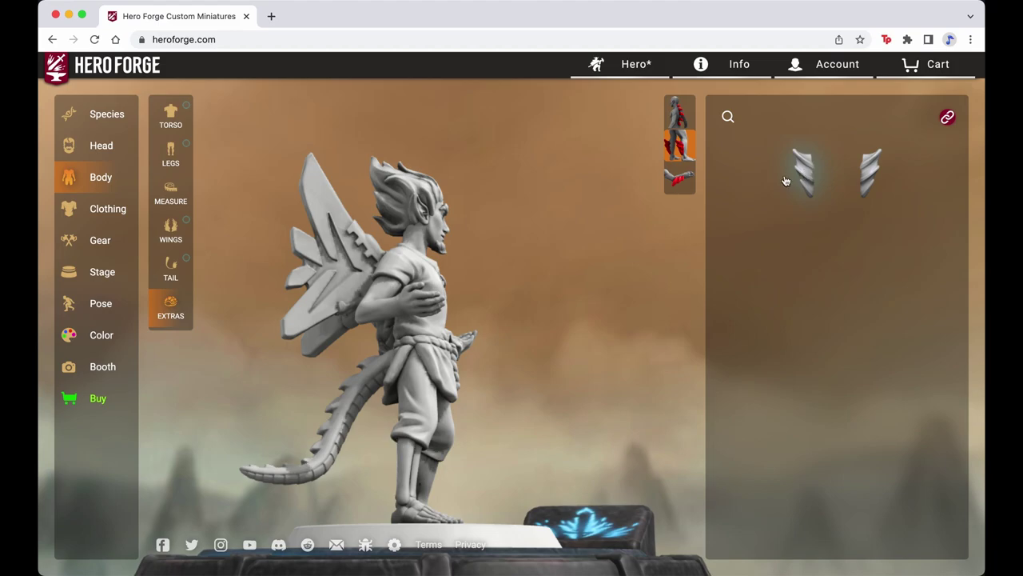
drag(523, 285, 562, 230)
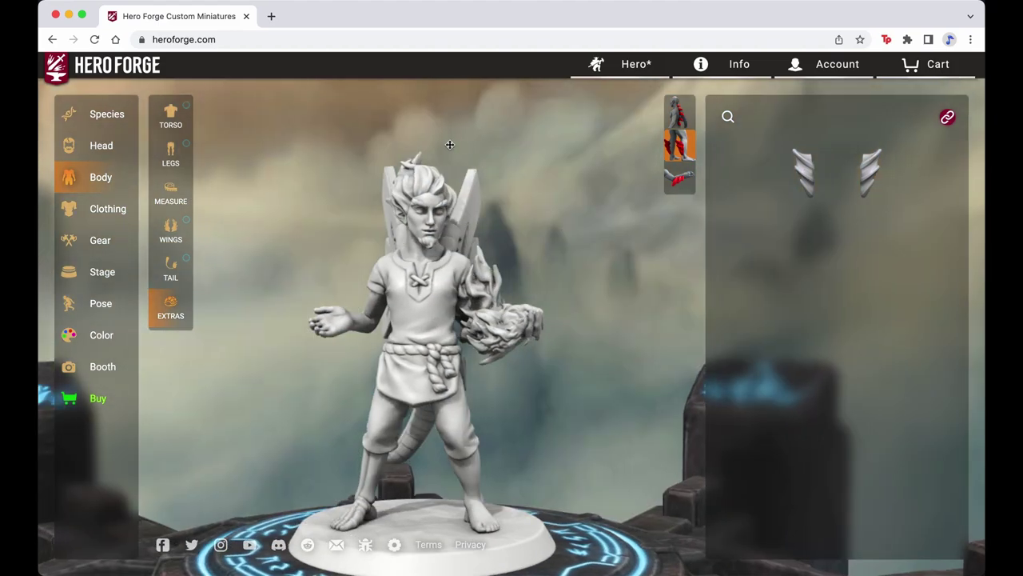
click(106, 208)
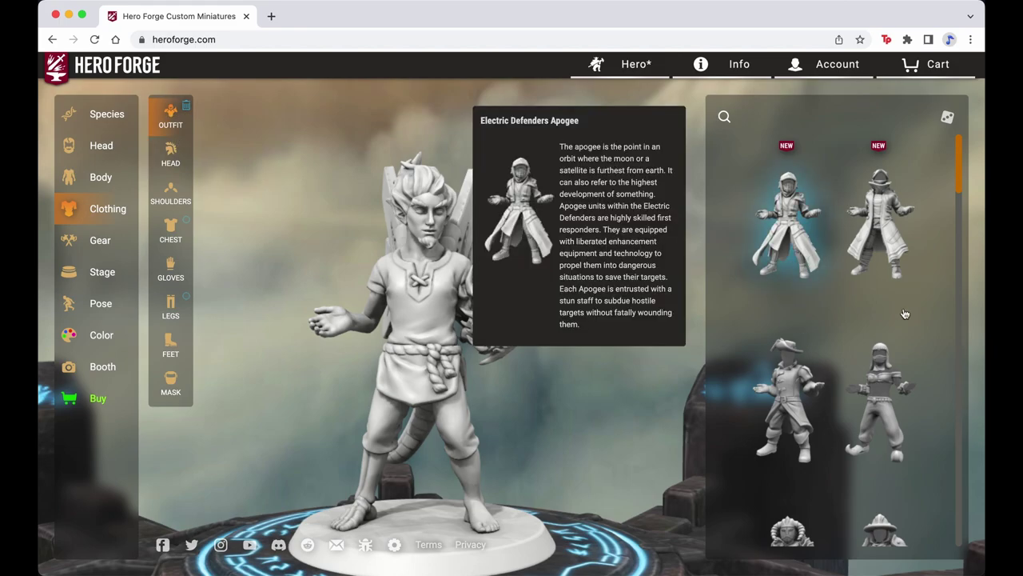
Step: Try the Chef's Whites outfit on the elf, then remove it again
mouse_move(849, 343)
scroll(849, 343, down, 5)
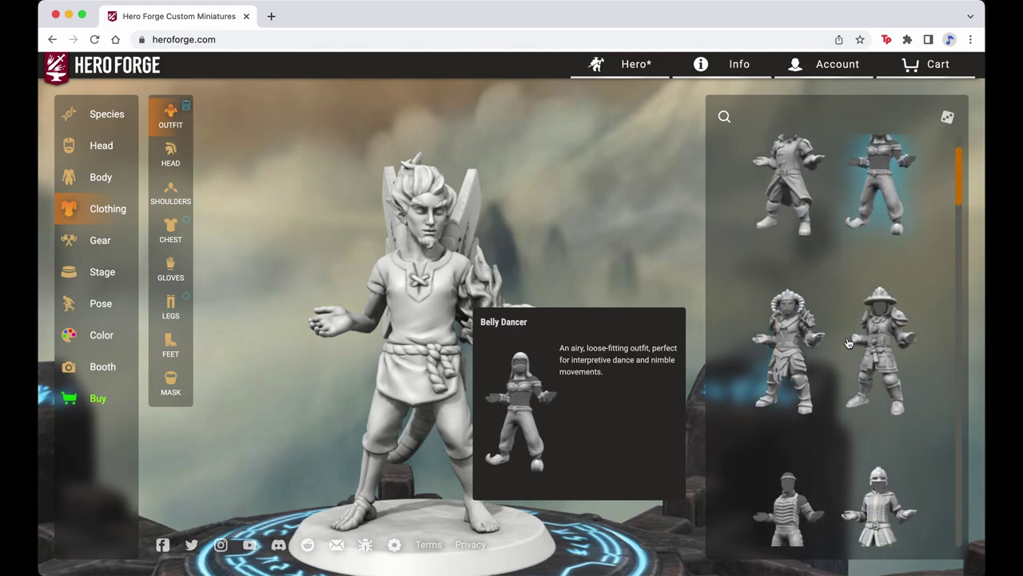
scroll(849, 343, down, 3)
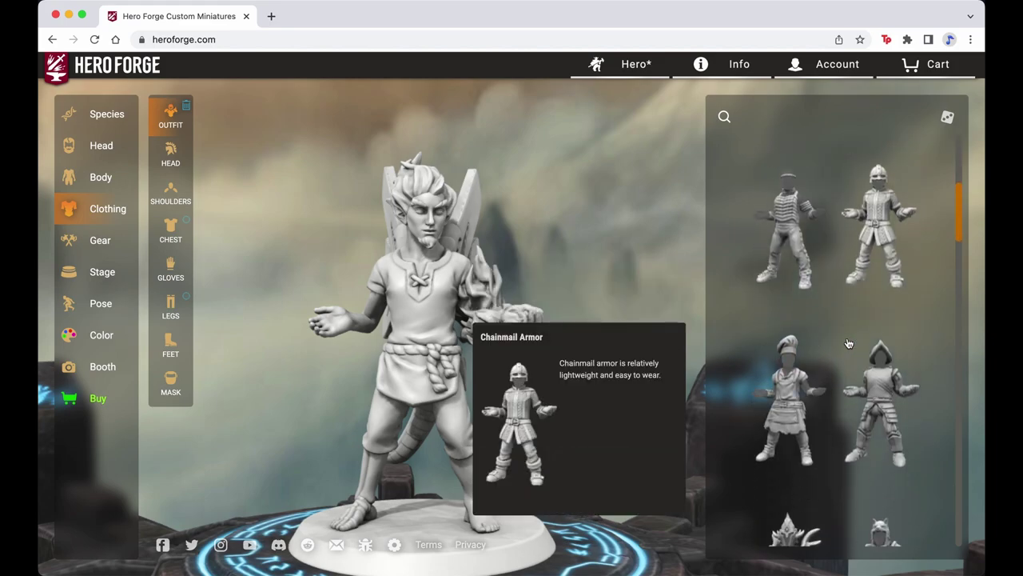
click(801, 387)
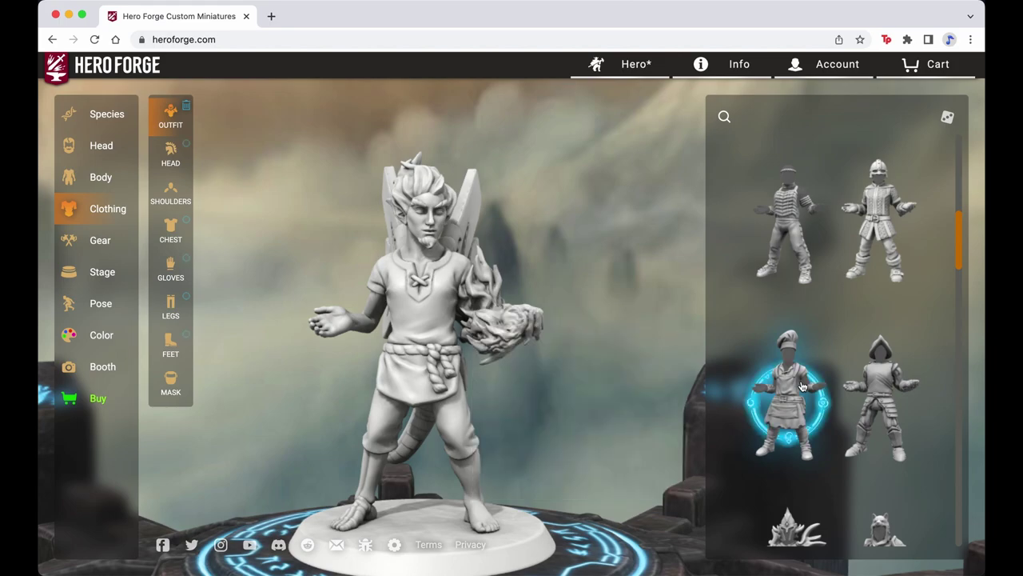
mouse_move(847, 296)
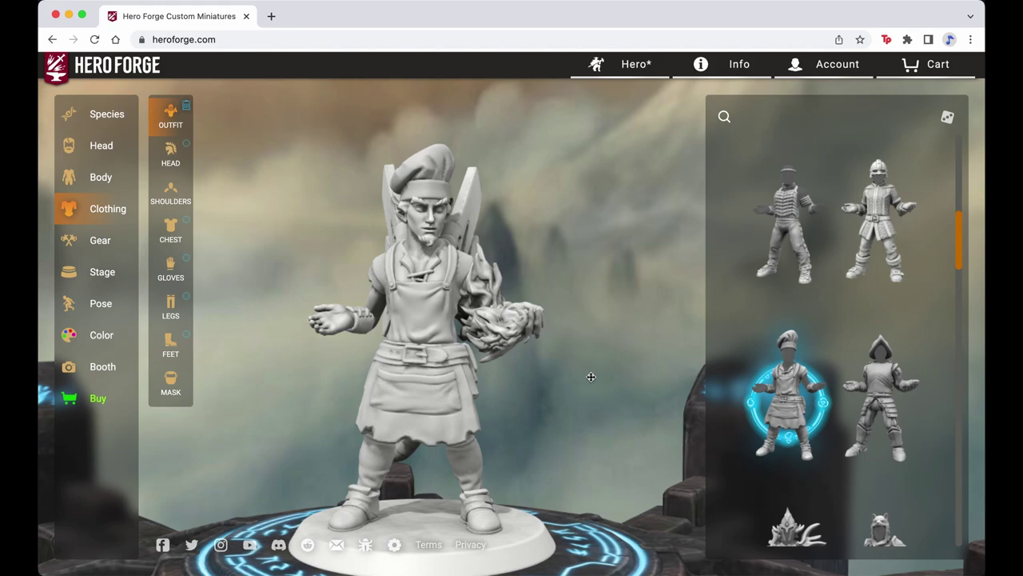
click(788, 383)
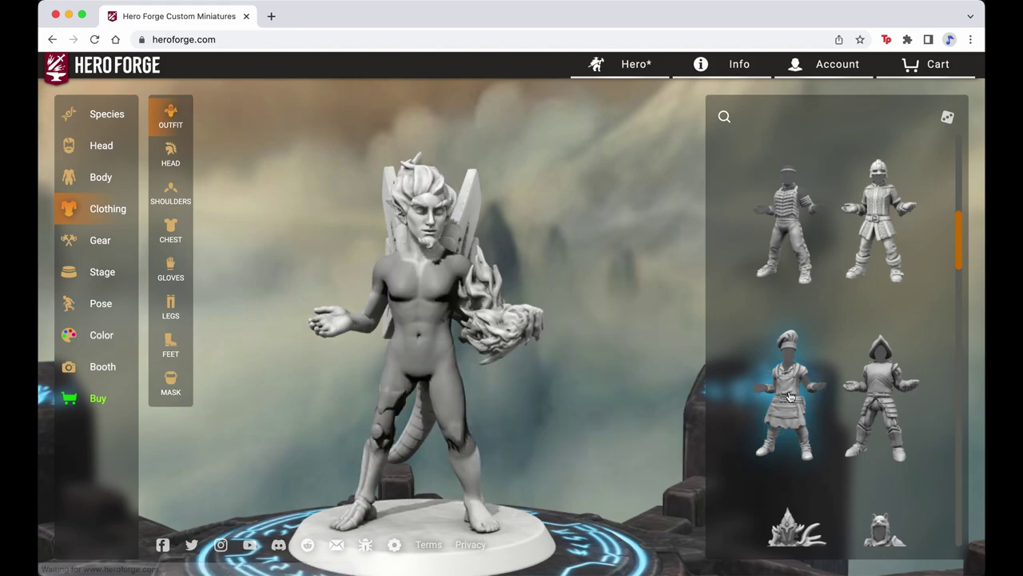
scroll(804, 325, up, 10)
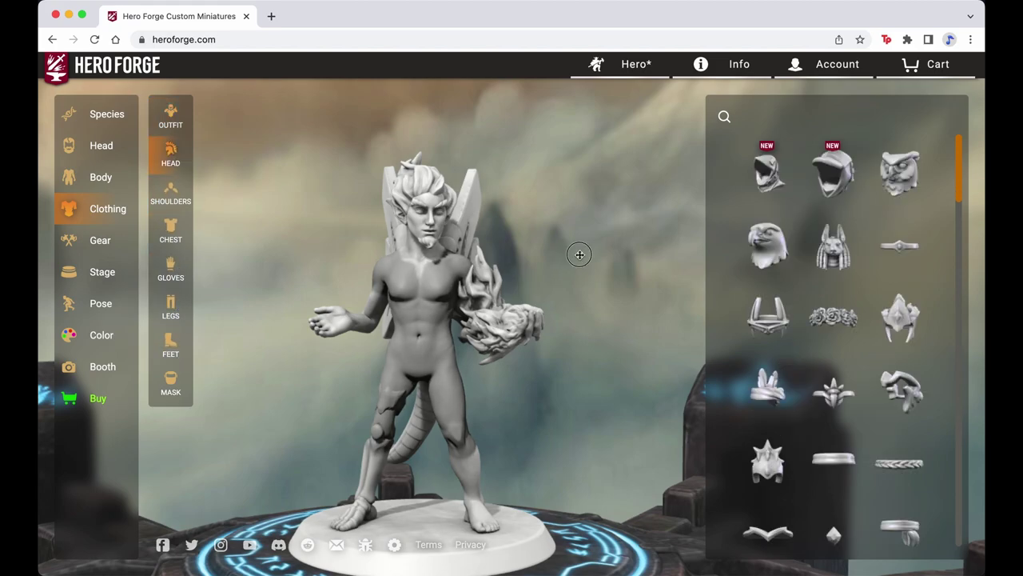
Step: Try the Anubis, Warrior's Crown and Warlock headpieces, then remove the headwear
drag(599, 258, 560, 232)
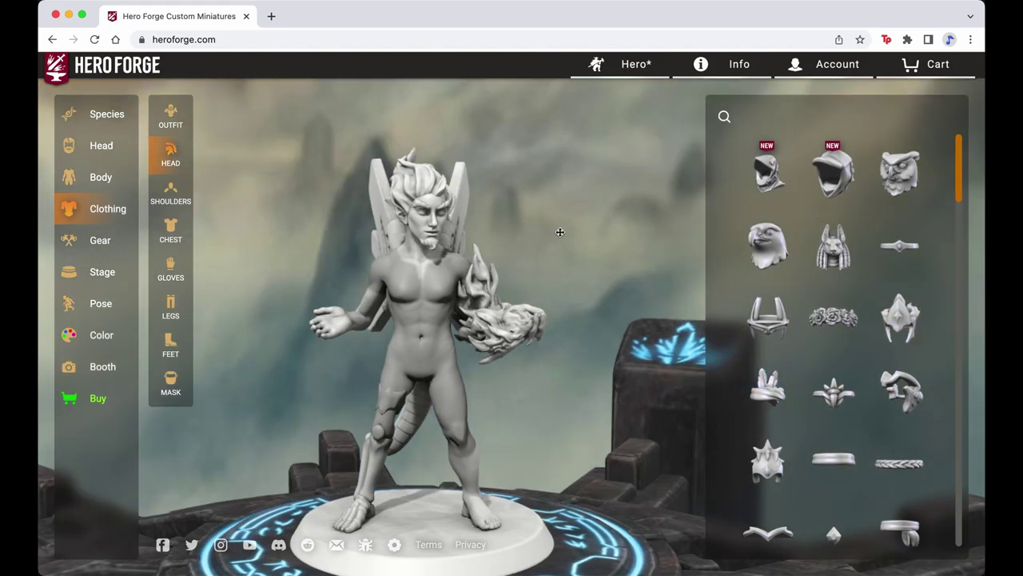
click(826, 252)
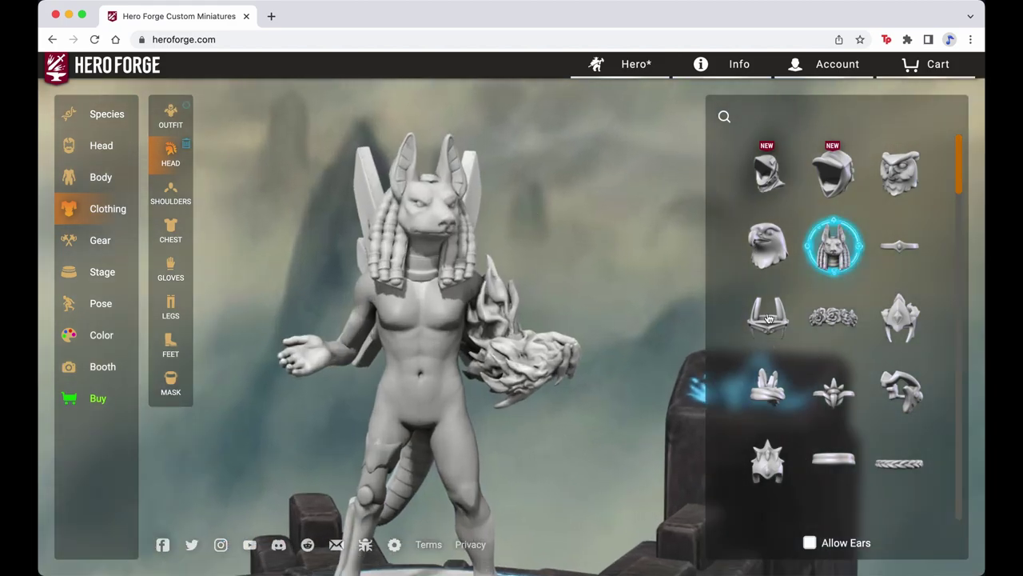
click(767, 318)
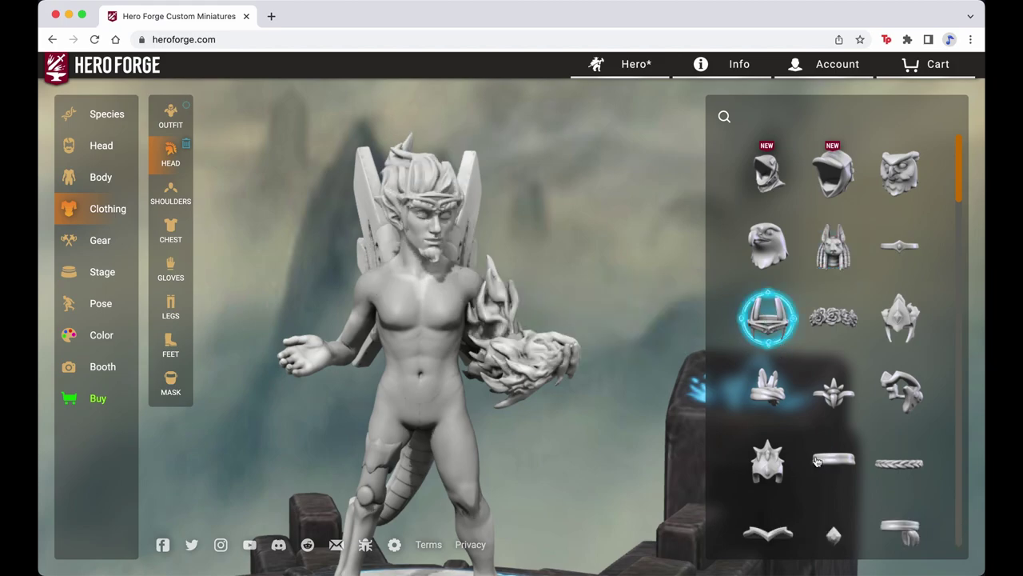
click(769, 463)
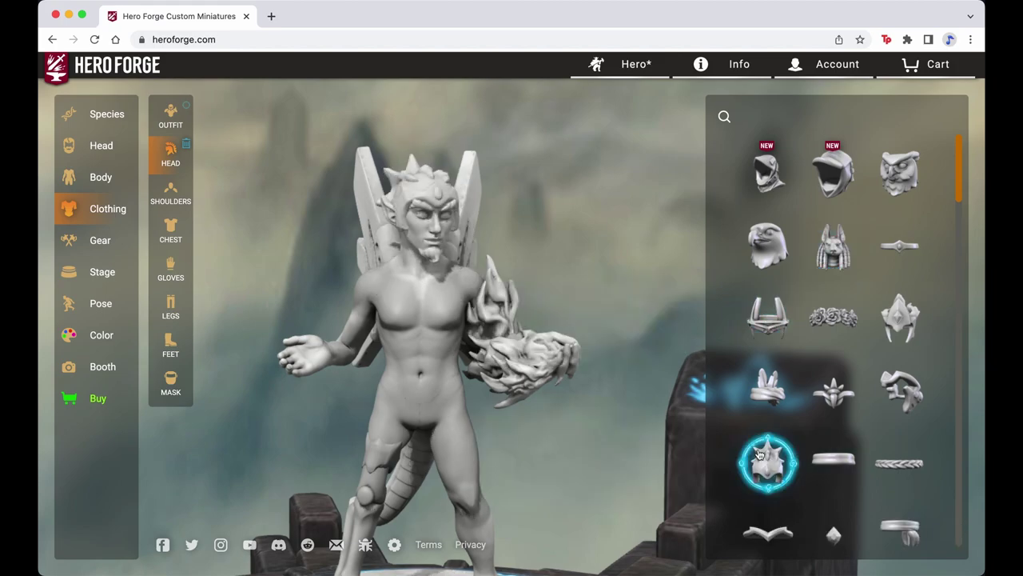
click(786, 480)
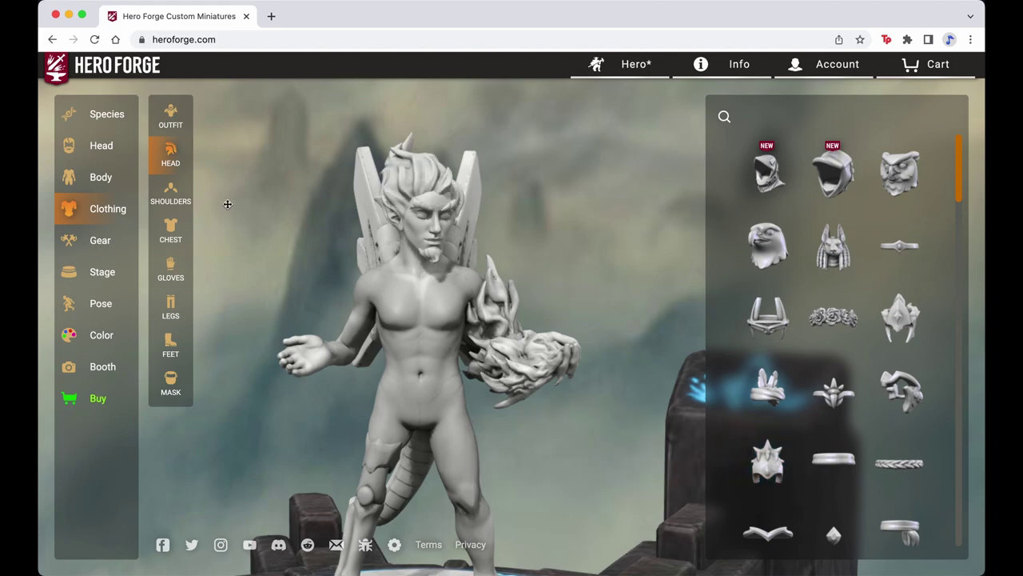
Step: Try two pairs of shoulder pauldrons and remove both, leaving the shoulders bare
click(172, 196)
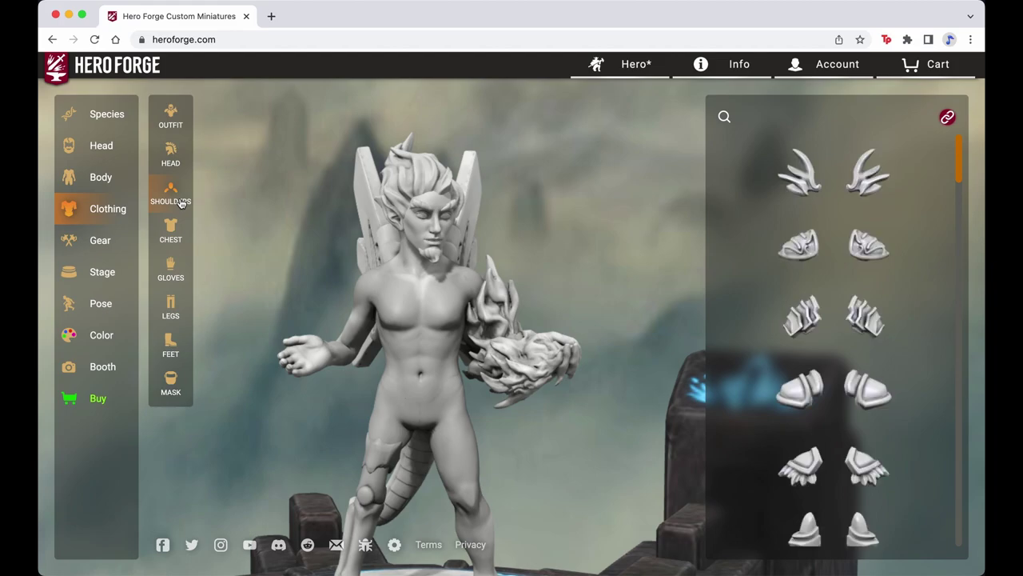
click(797, 181)
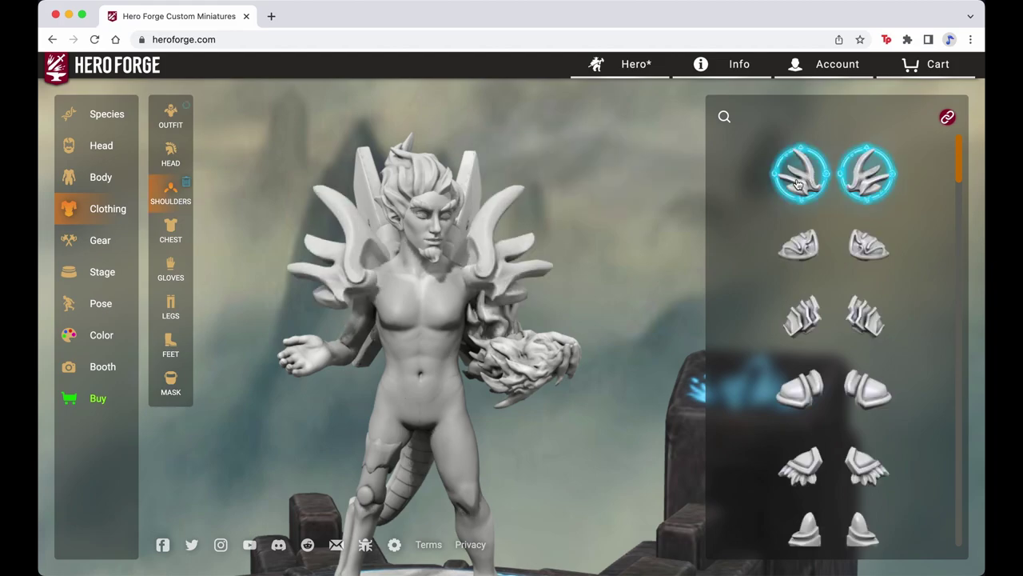
click(798, 184)
click(803, 392)
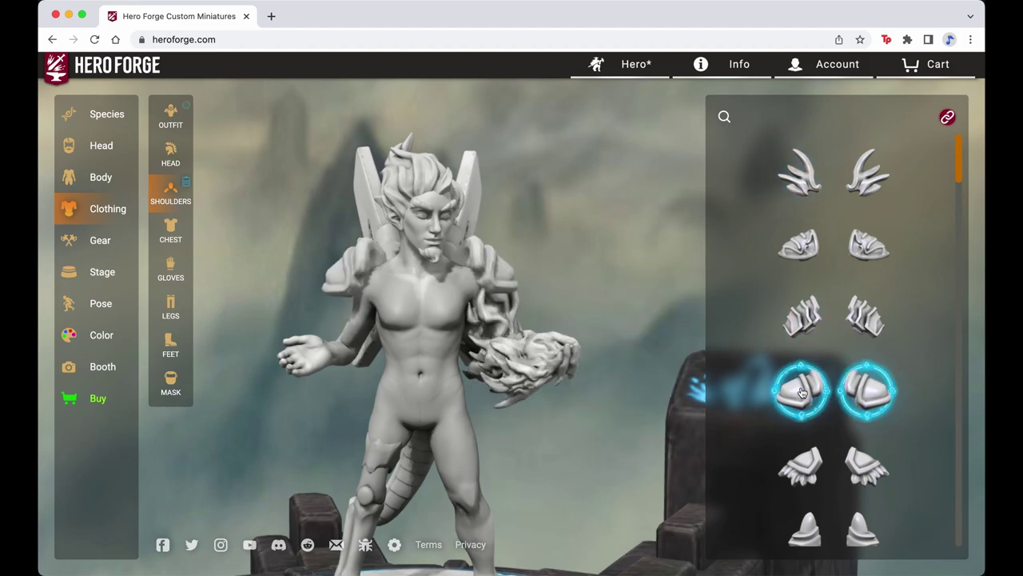
click(803, 391)
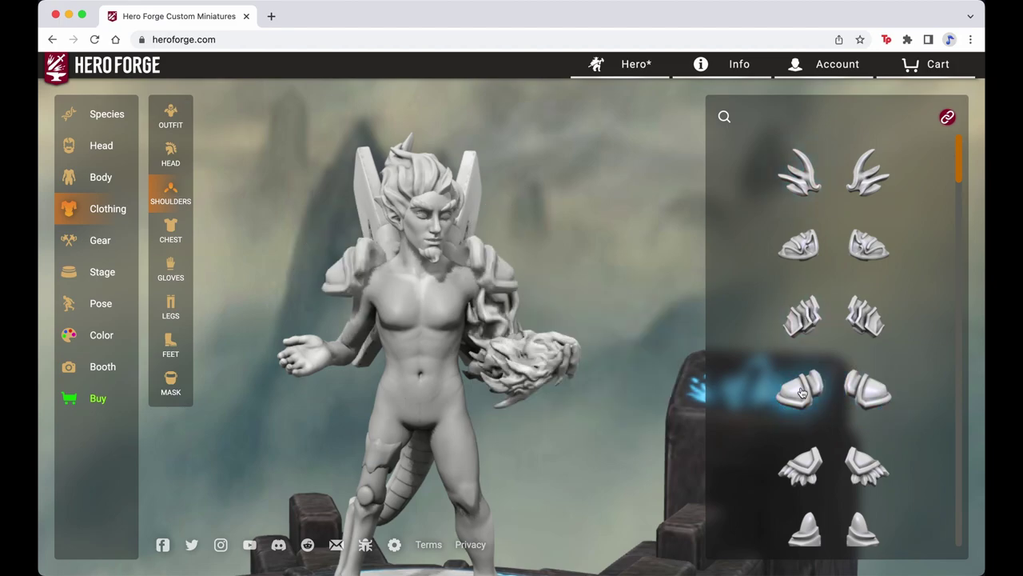
click(170, 230)
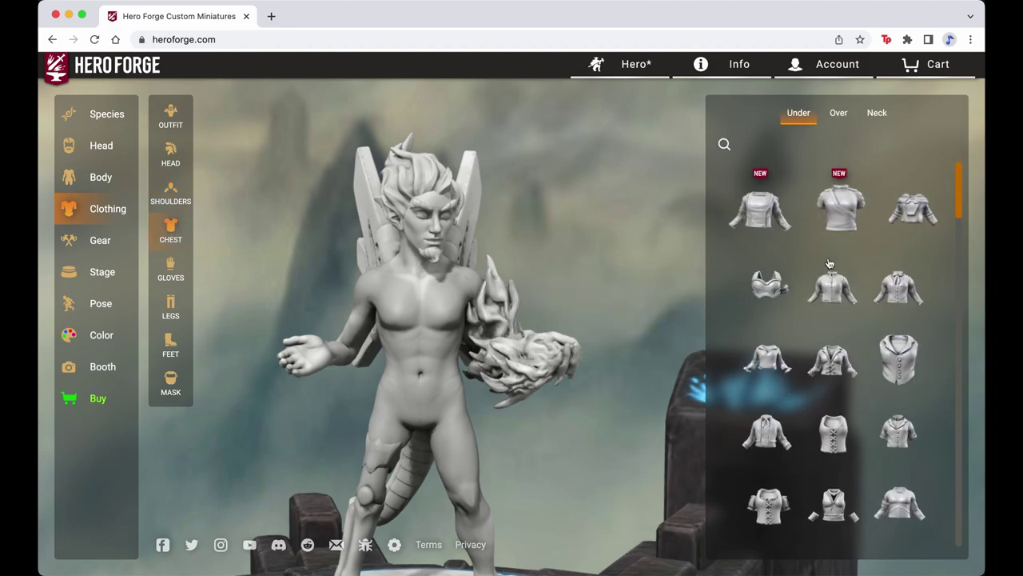
Step: Try the Dandy Shirt, Uniform and Pajamas as the elf's chest garment
mouse_move(830, 263)
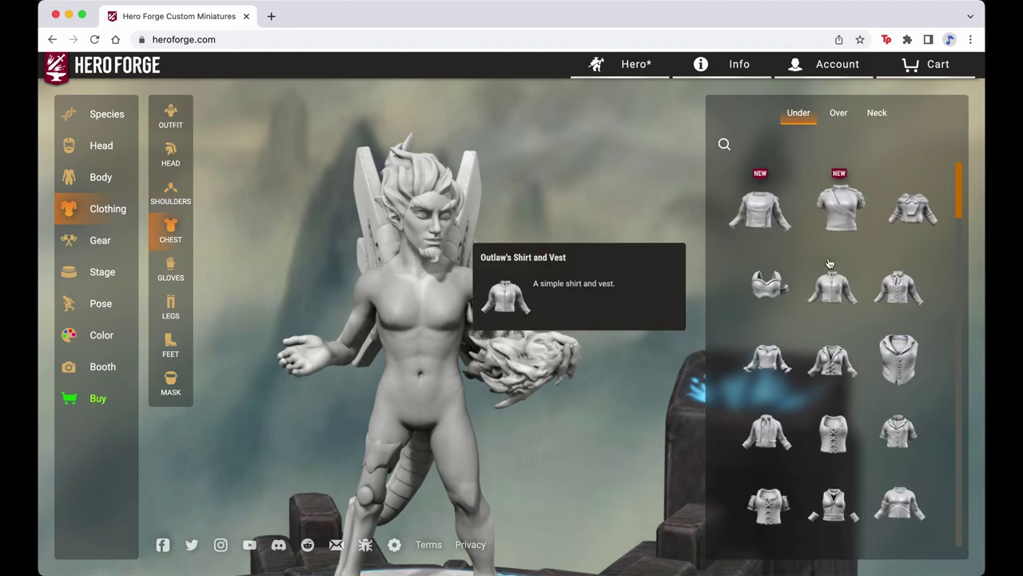
click(903, 292)
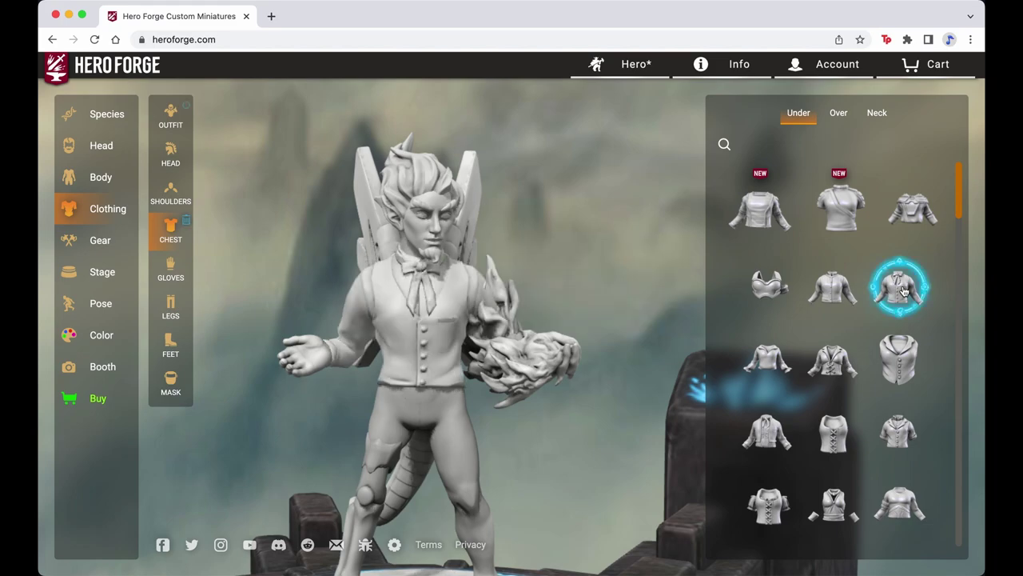
mouse_move(895, 369)
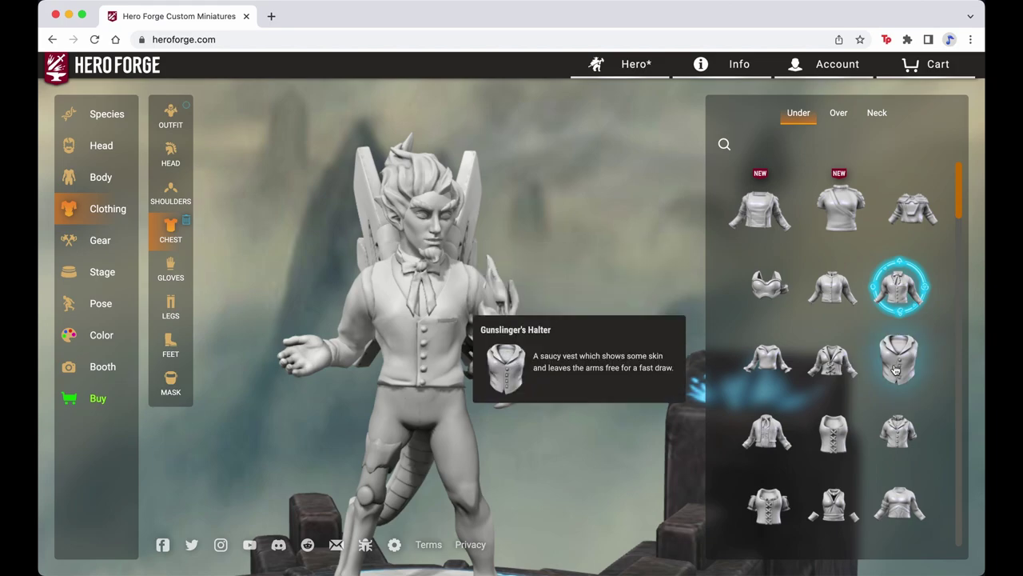
scroll(829, 447, down, 3)
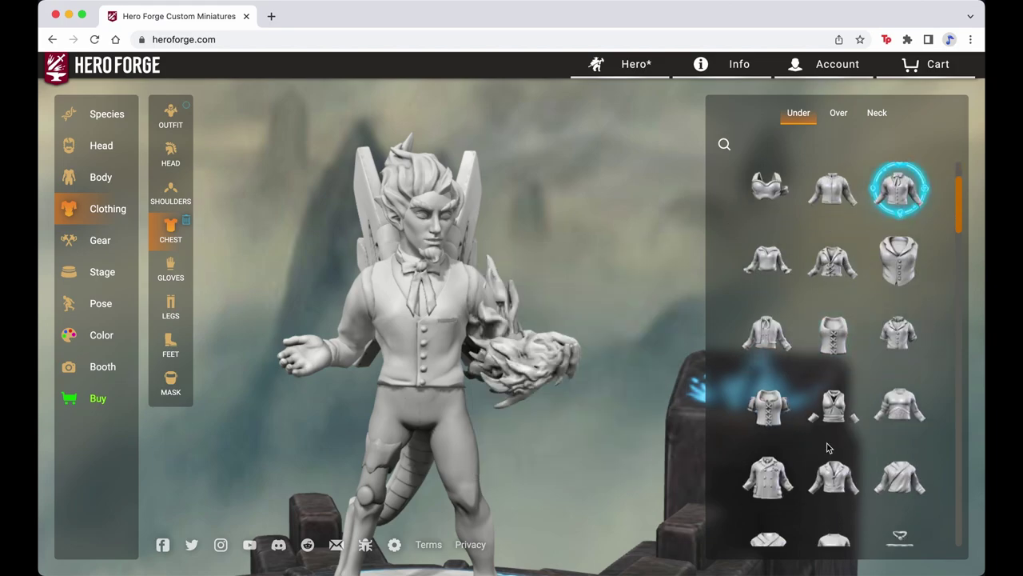
scroll(828, 448, down, 1)
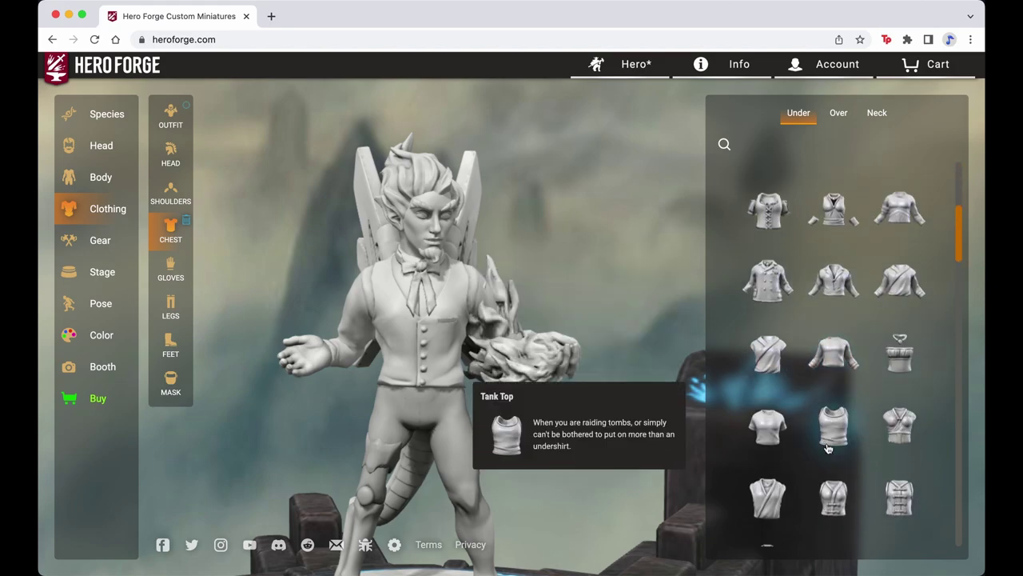
scroll(857, 464, down, 1)
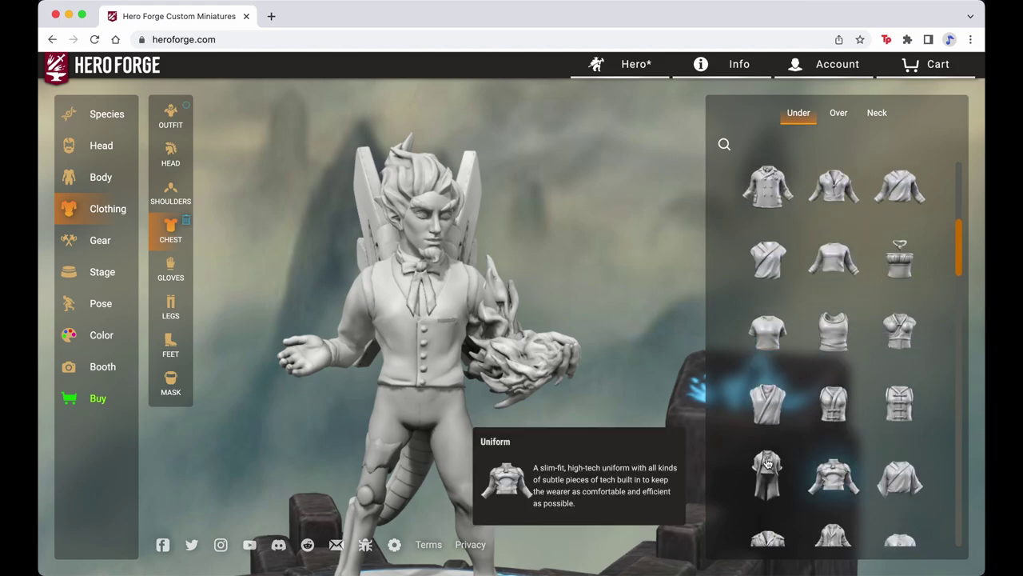
click(841, 477)
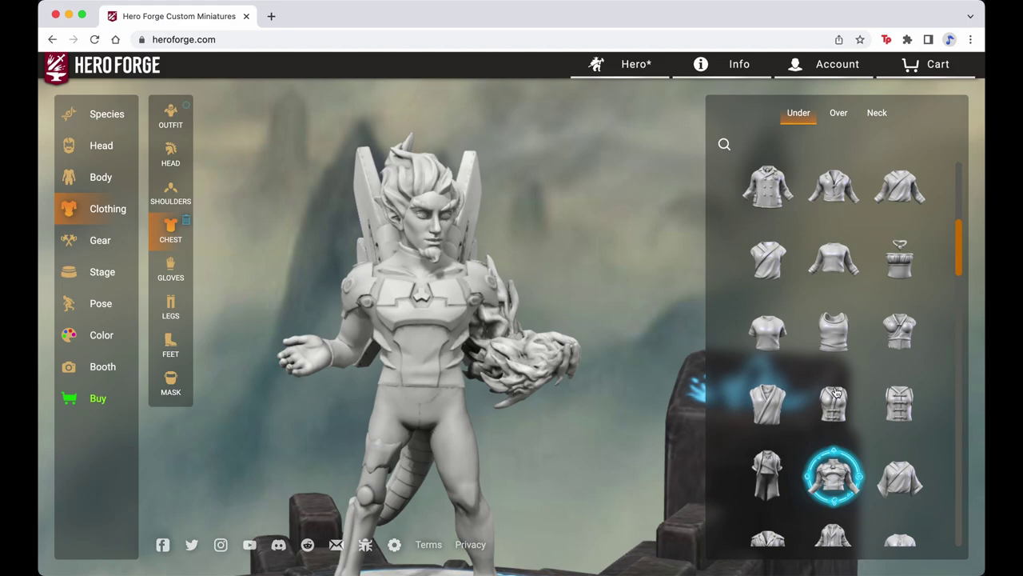
scroll(836, 392, down, 5)
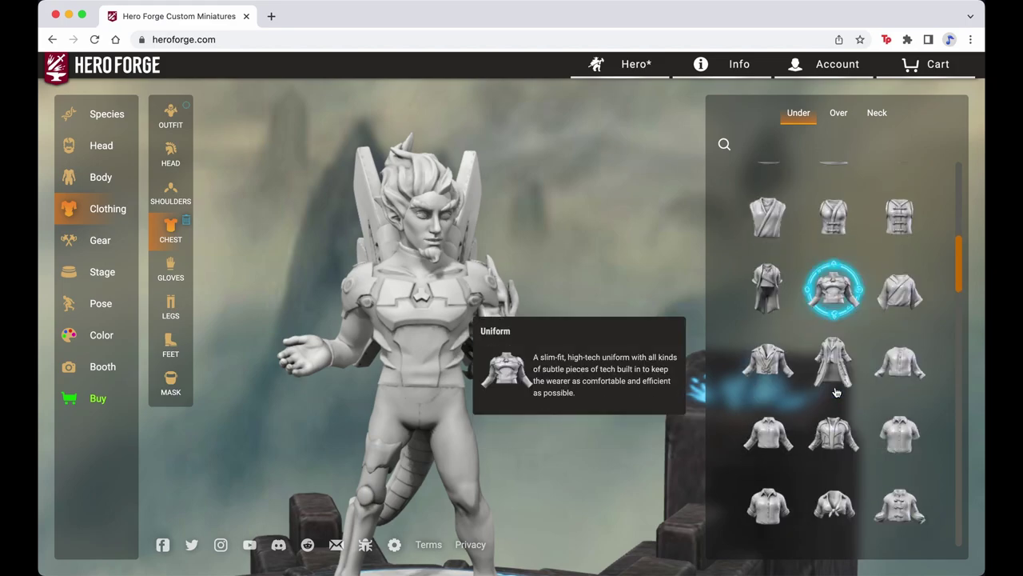
click(901, 503)
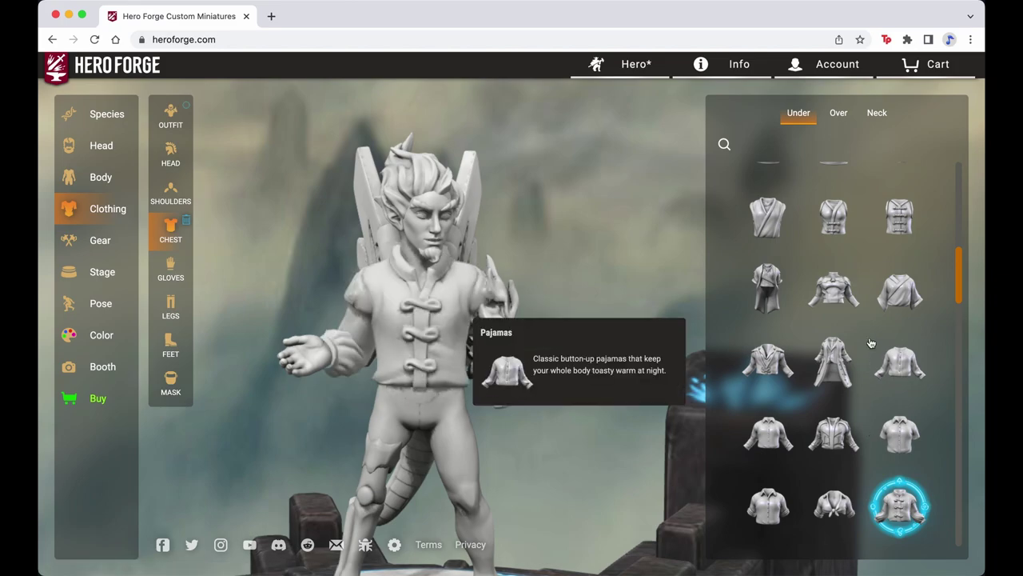
Step: Dress the elf in the Double Breasted Vest and Tie
scroll(871, 343, down, 2)
scroll(871, 343, down, 2)
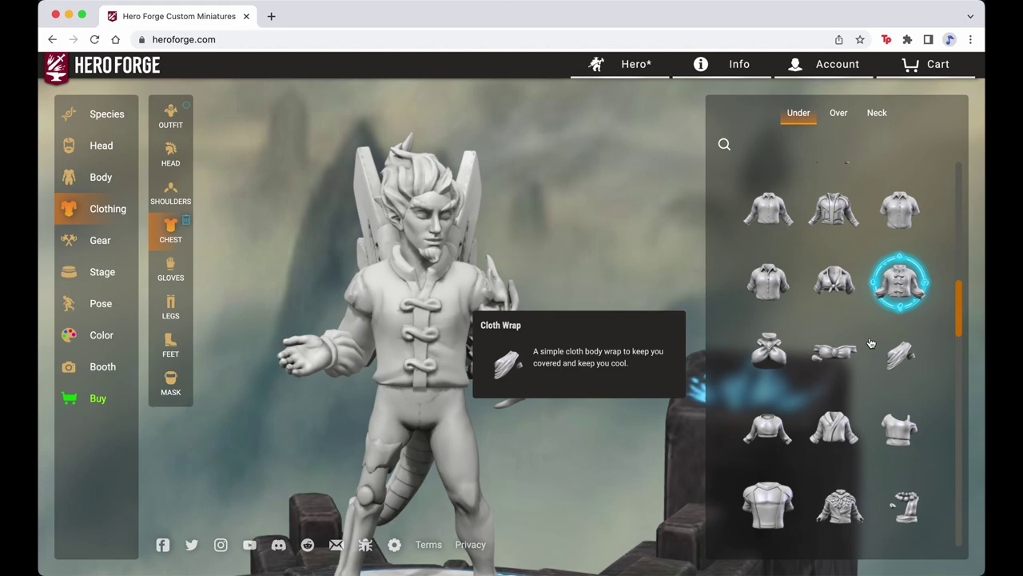
scroll(870, 343, down, 2)
scroll(871, 343, down, 2)
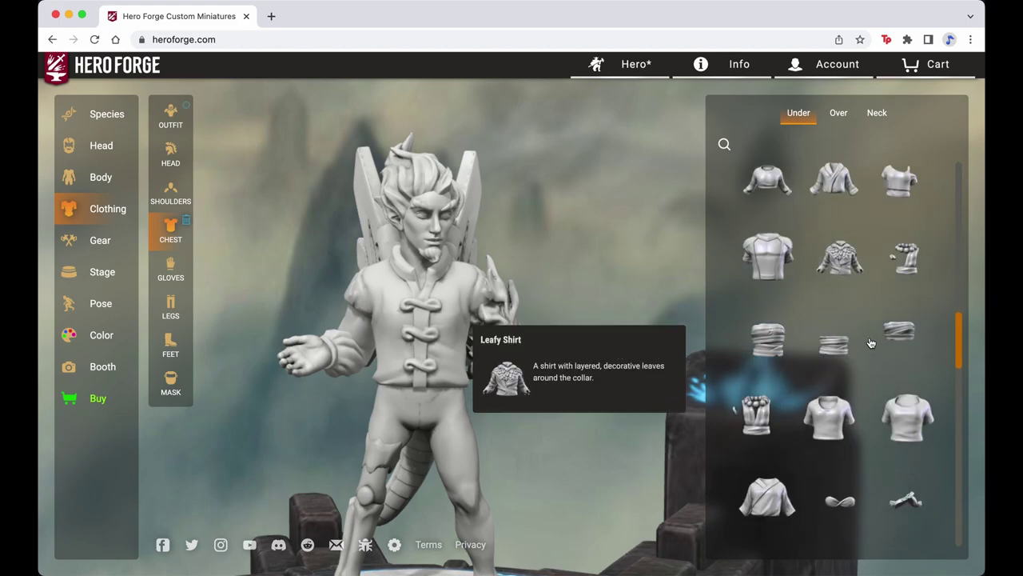
scroll(871, 343, down, 2)
scroll(871, 343, down, 2)
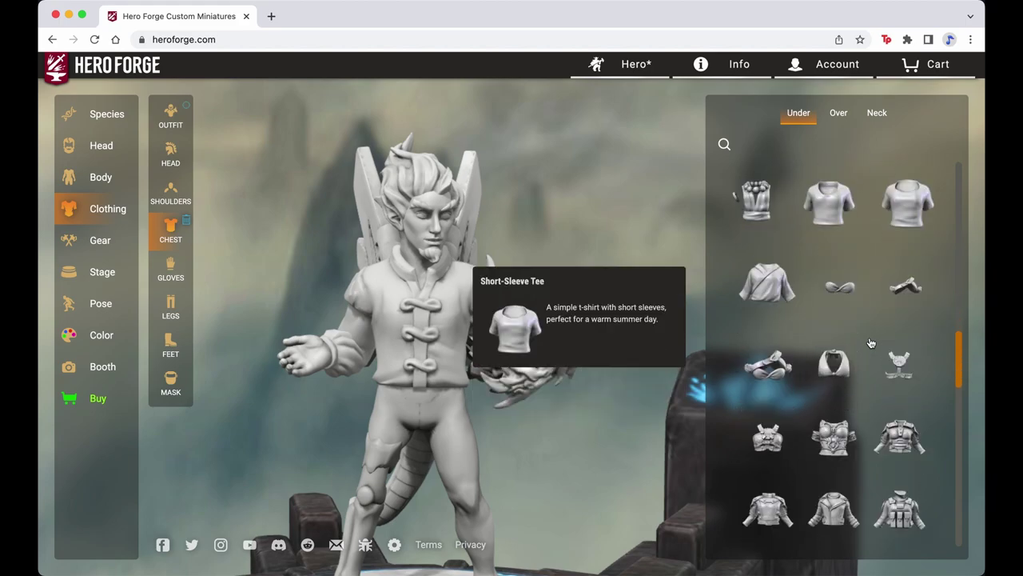
scroll(870, 343, down, 1)
scroll(871, 343, down, 2)
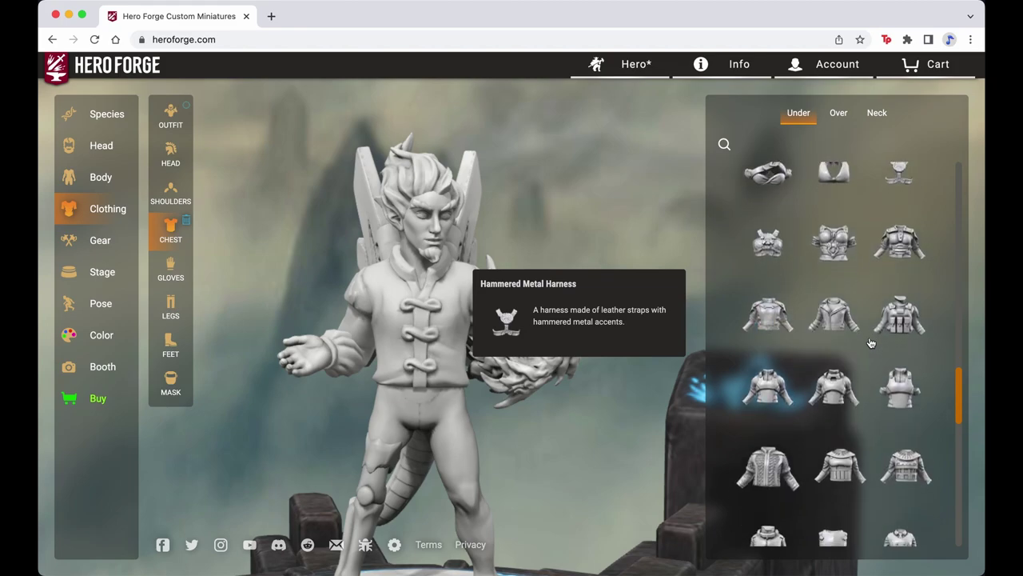
scroll(871, 343, down, 1)
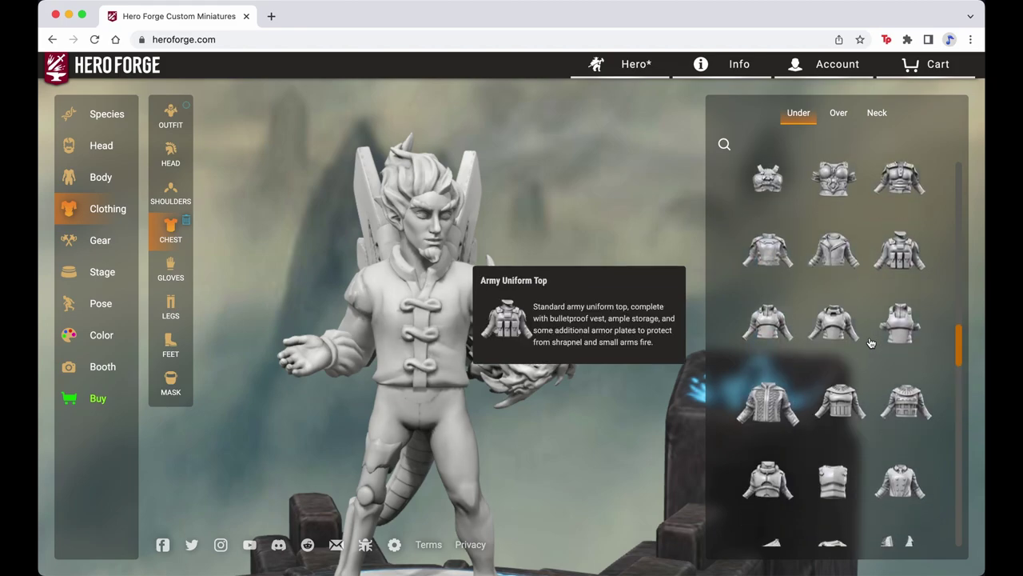
click(903, 488)
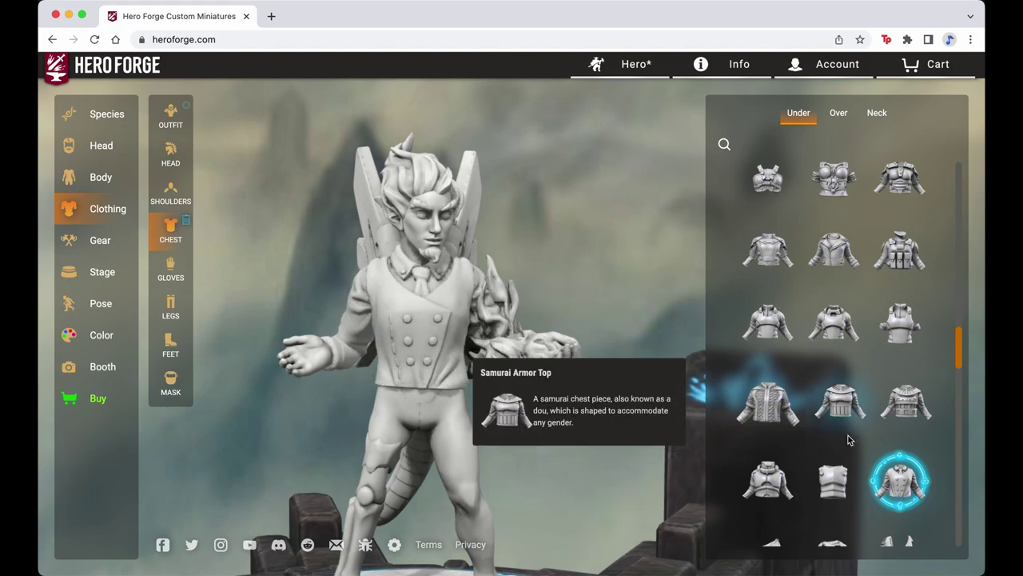
scroll(839, 424, down, 1)
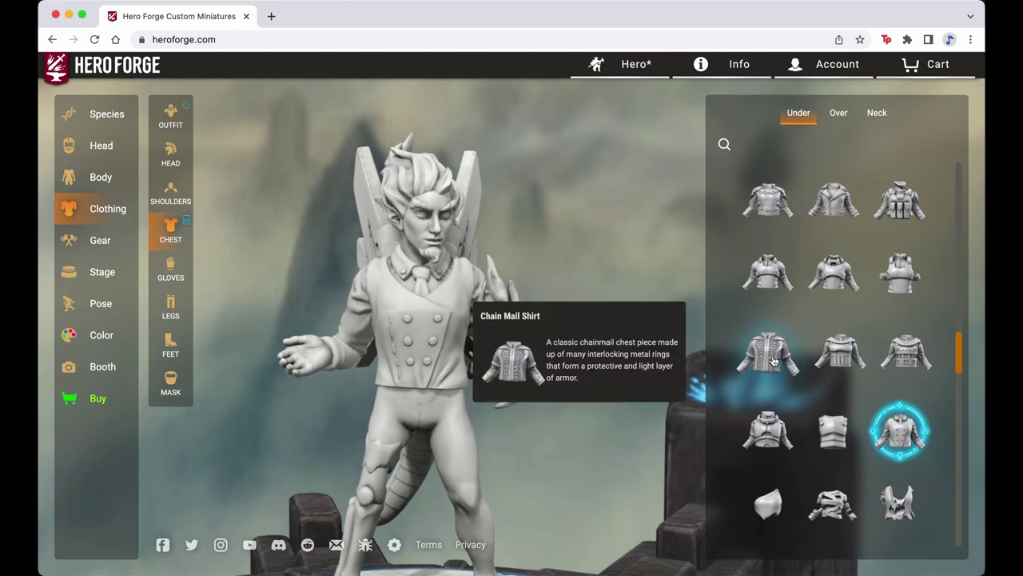
scroll(831, 424, down, 4)
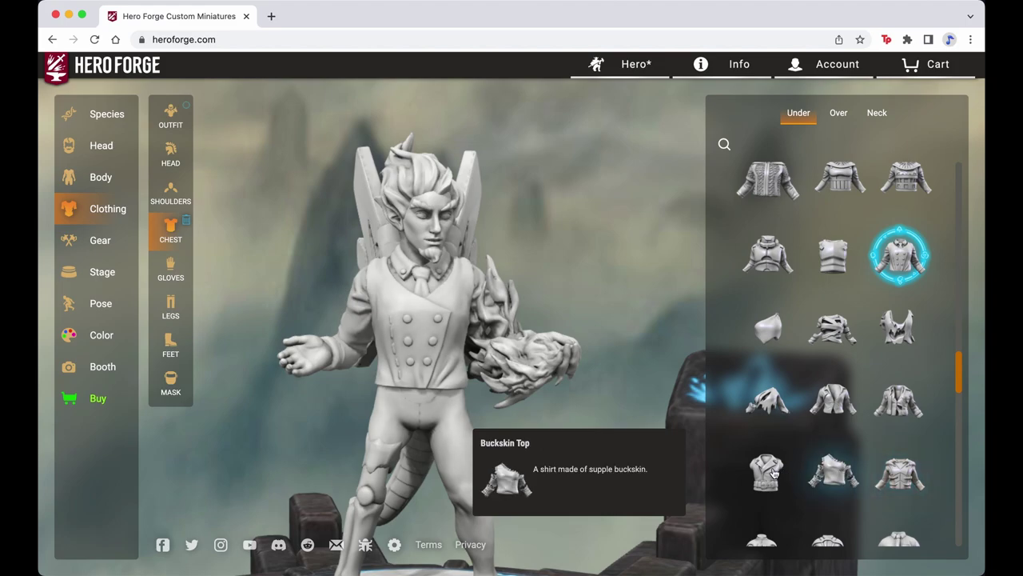
scroll(802, 438, down, 2)
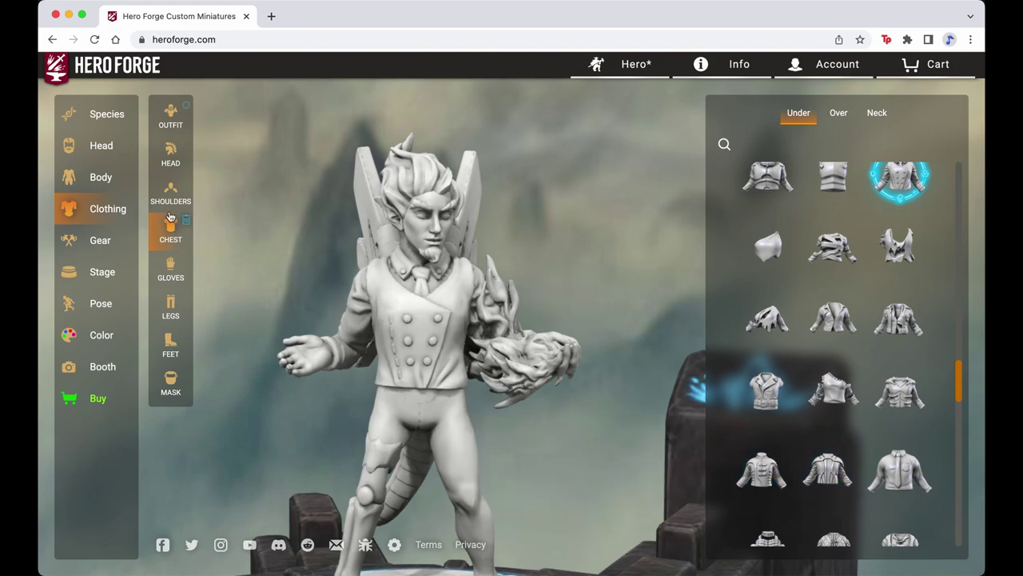
Step: Browse the Gloves options without picking any, then switch the Clothing list to LEGS
click(171, 270)
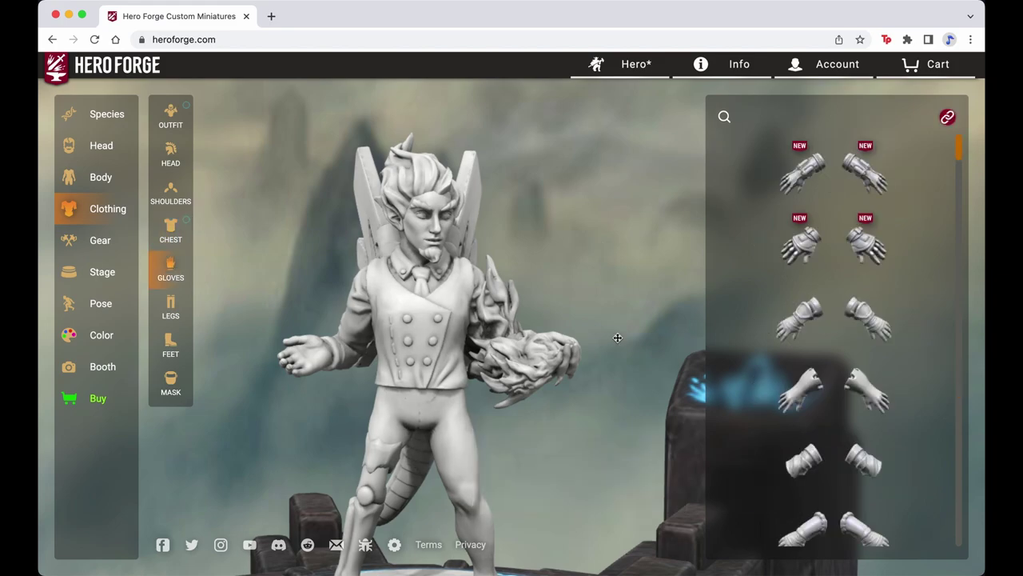
scroll(797, 378, down, 5)
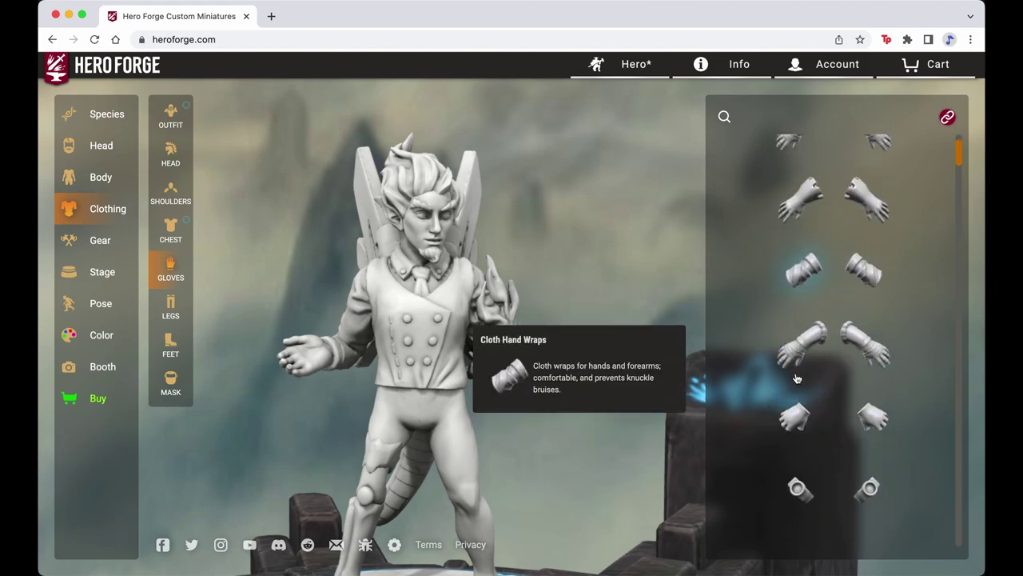
scroll(798, 378, down, 2)
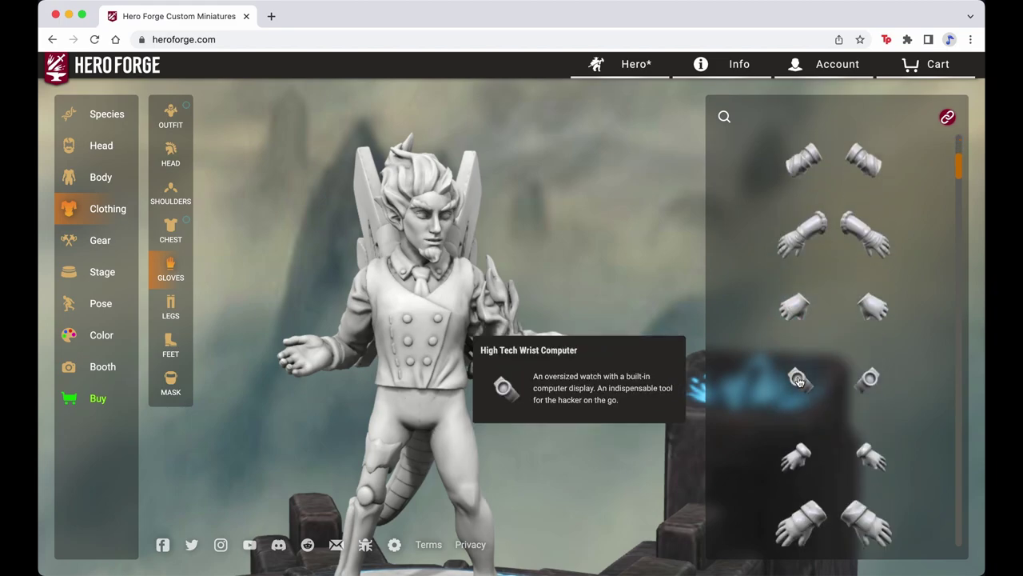
scroll(796, 467, down, 3)
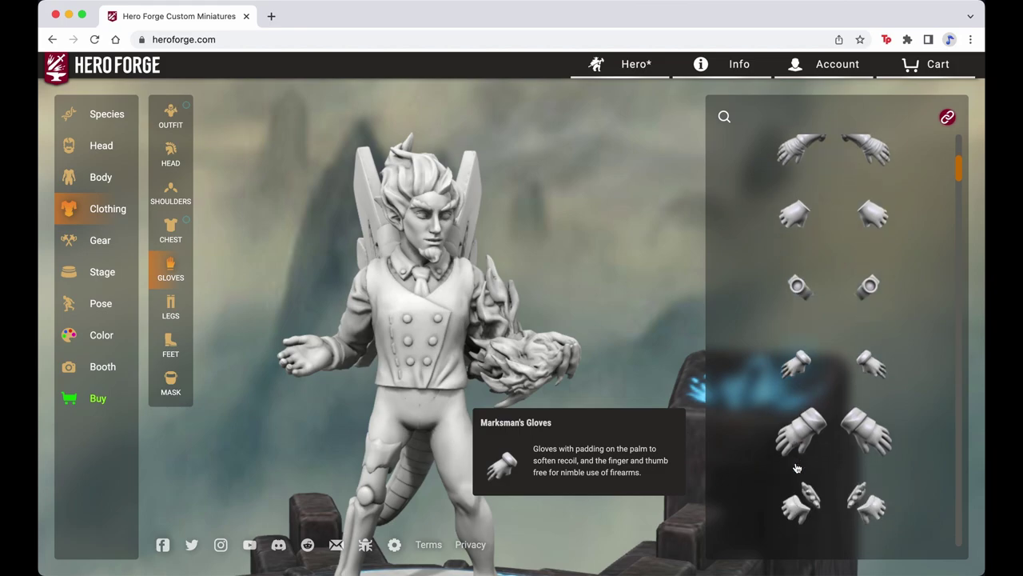
scroll(796, 467, down, 3)
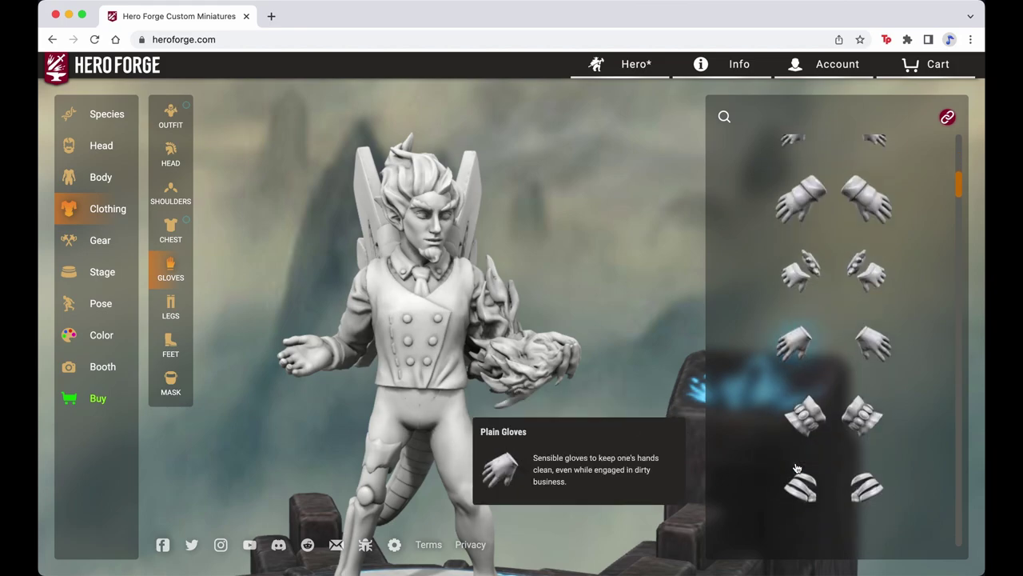
scroll(796, 468, down, 1)
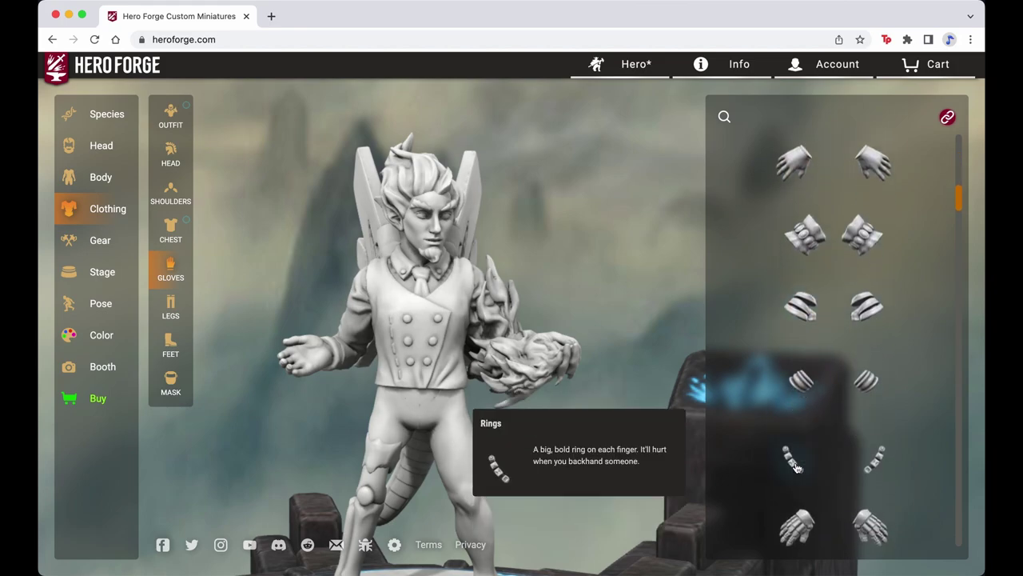
scroll(797, 468, down, 3)
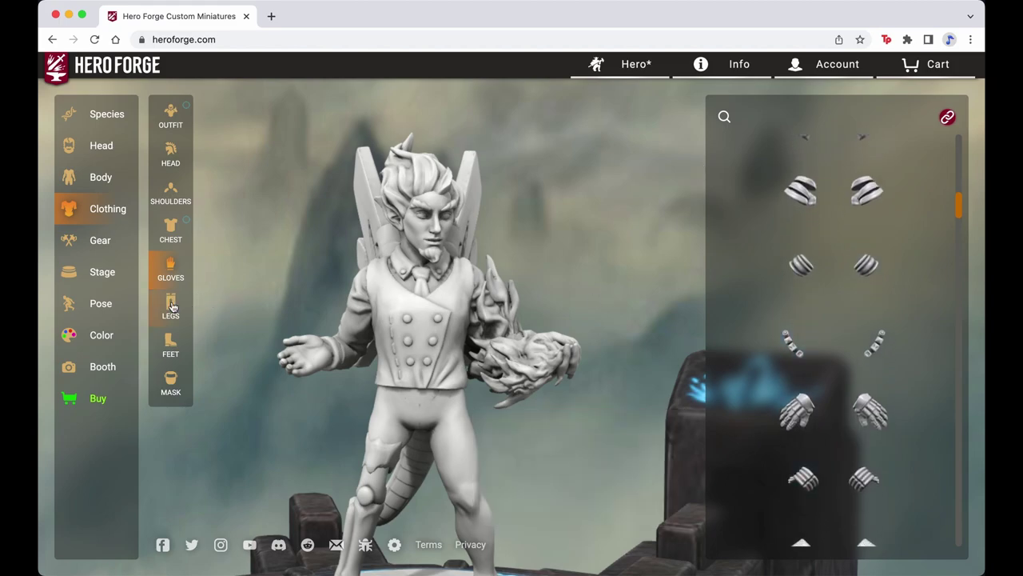
key(Down)
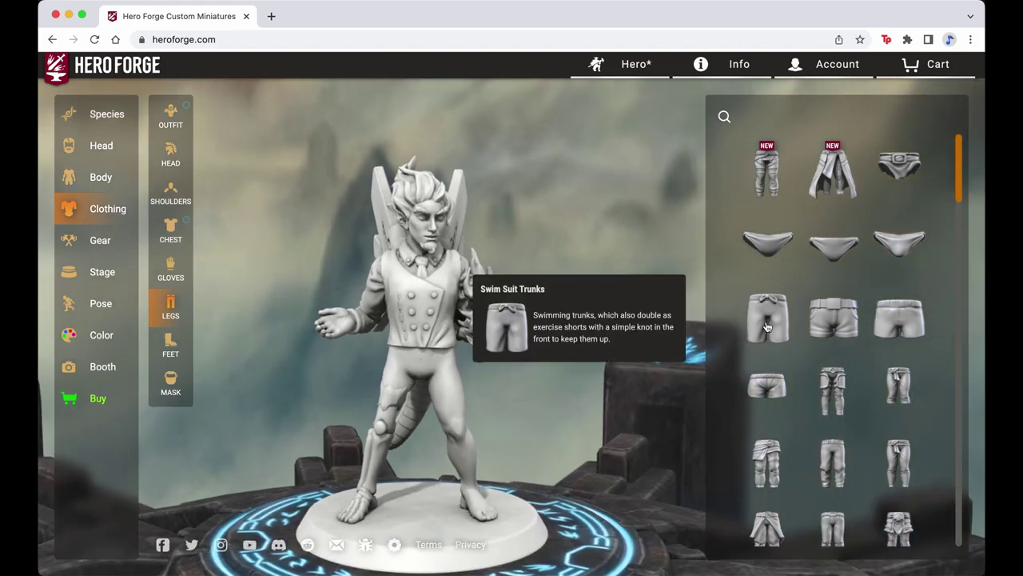
Step: Try Swim Suit Trunks, Thief's Leather Pants and Sci Agent's Pants on the elf
click(767, 326)
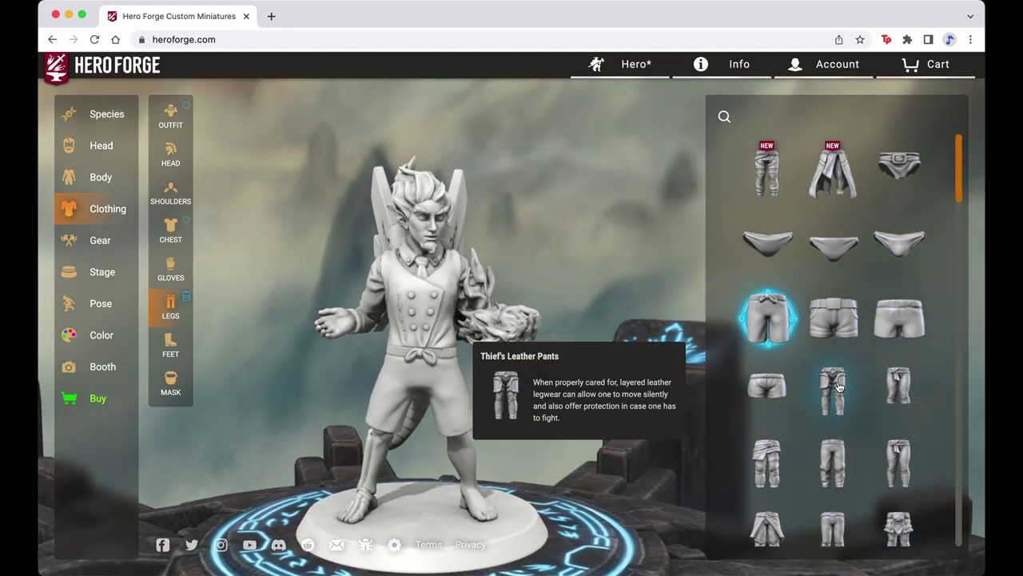
click(838, 387)
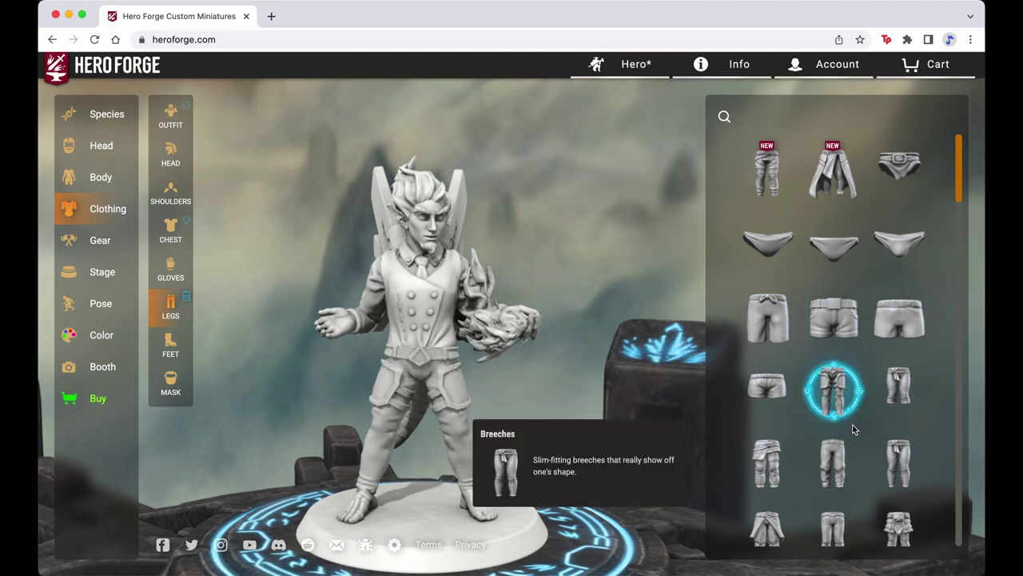
scroll(853, 429, down, 3)
scroll(854, 430, down, 2)
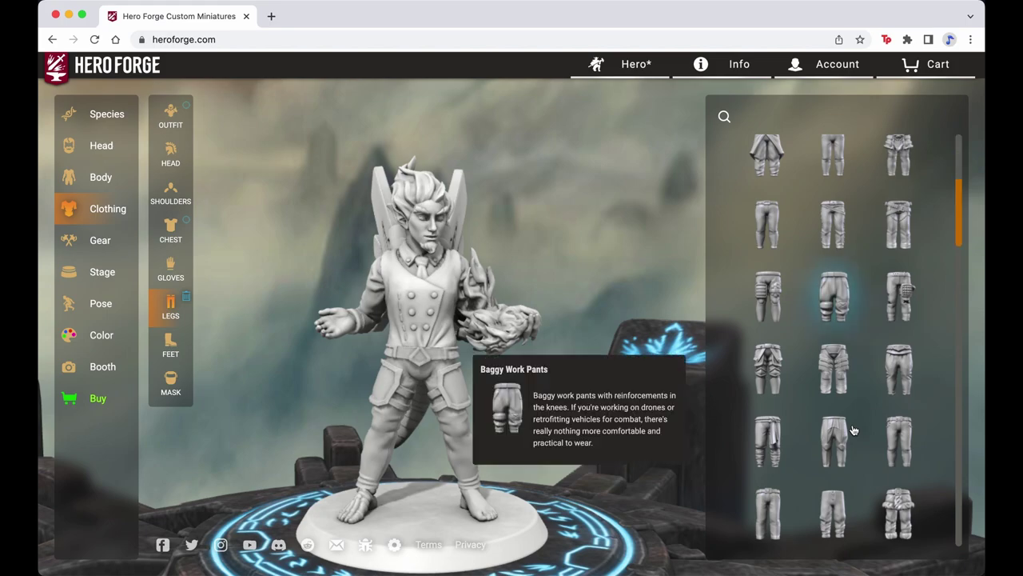
scroll(853, 431, down, 2)
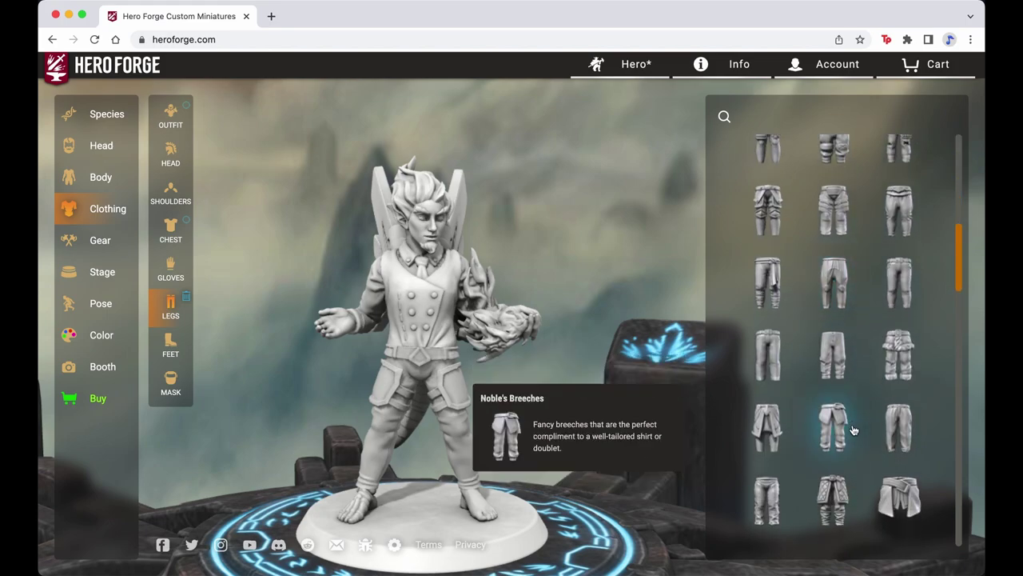
scroll(853, 430, down, 2)
scroll(853, 430, down, 5)
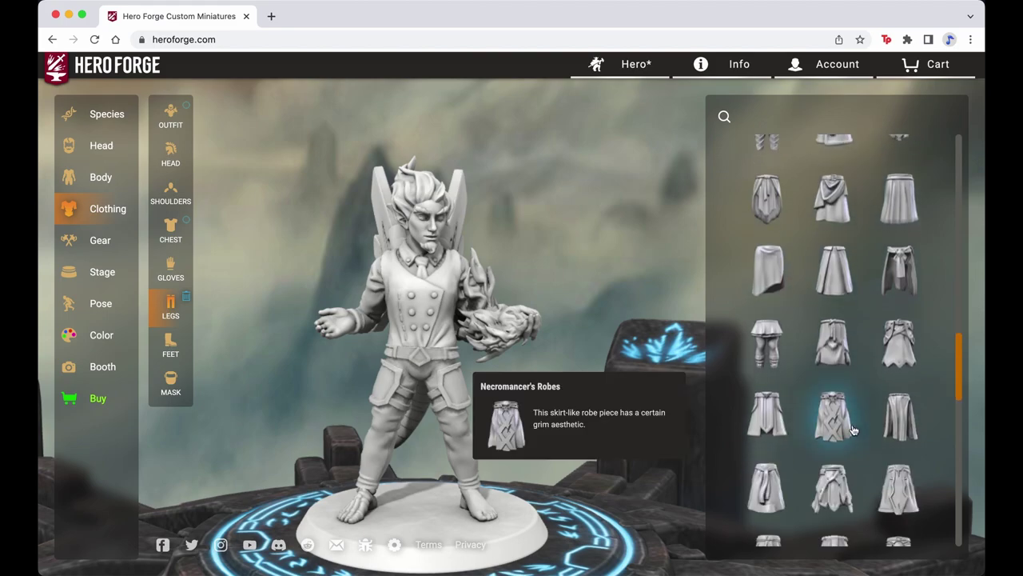
scroll(853, 430, down, 4)
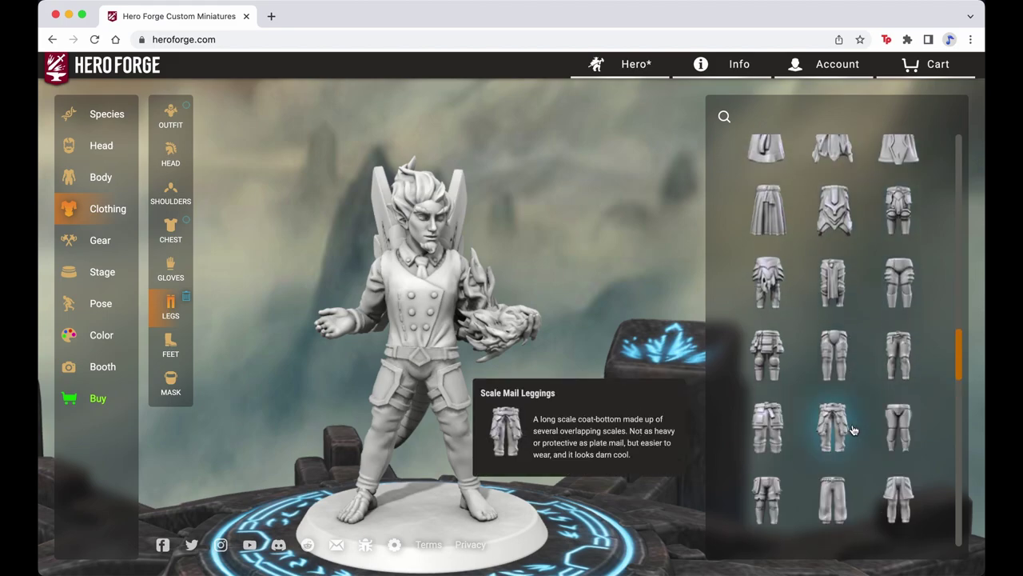
scroll(853, 430, down, 2)
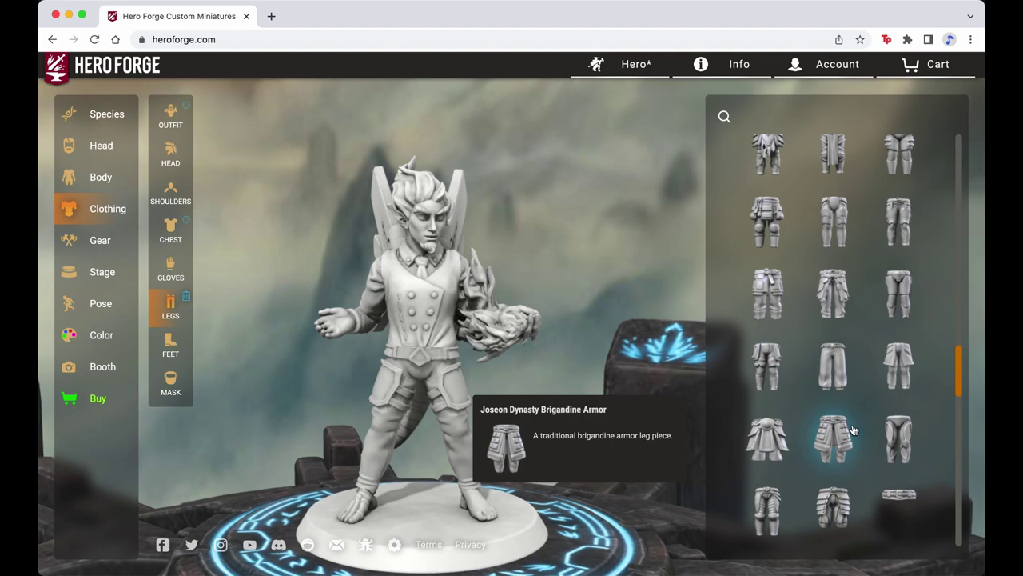
scroll(853, 429, down, 1)
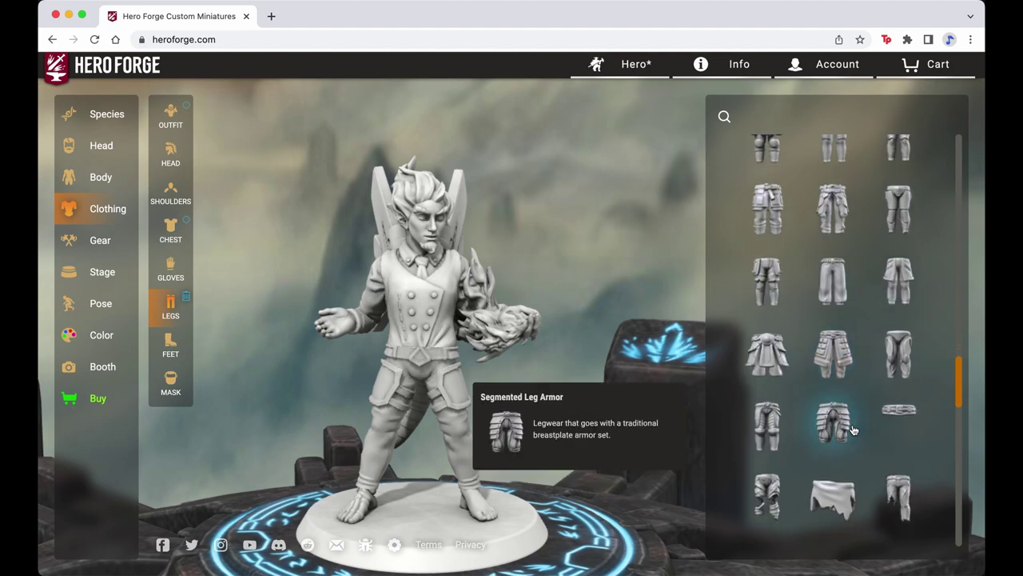
click(766, 417)
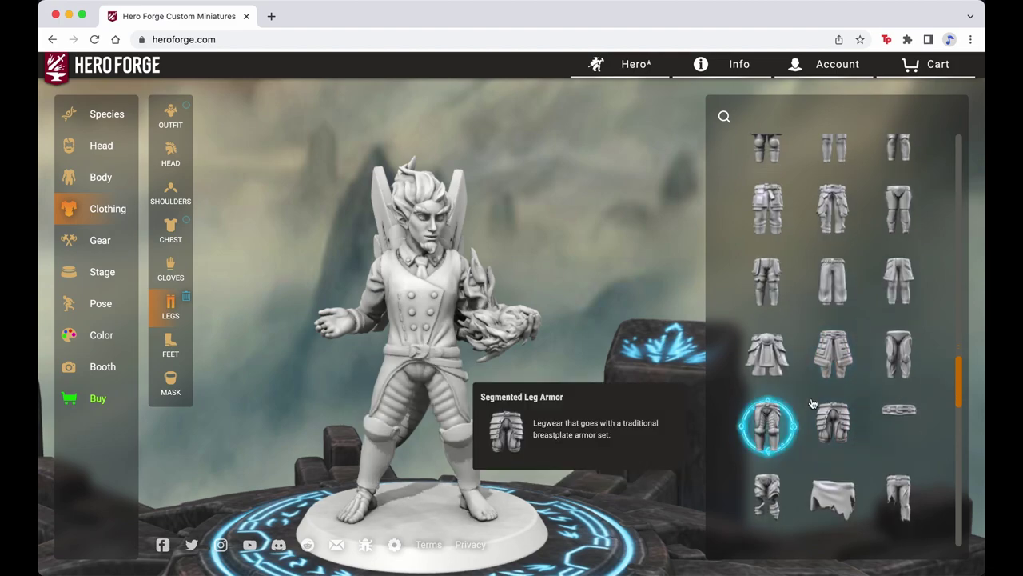
scroll(813, 402, down, 2)
scroll(812, 403, down, 1)
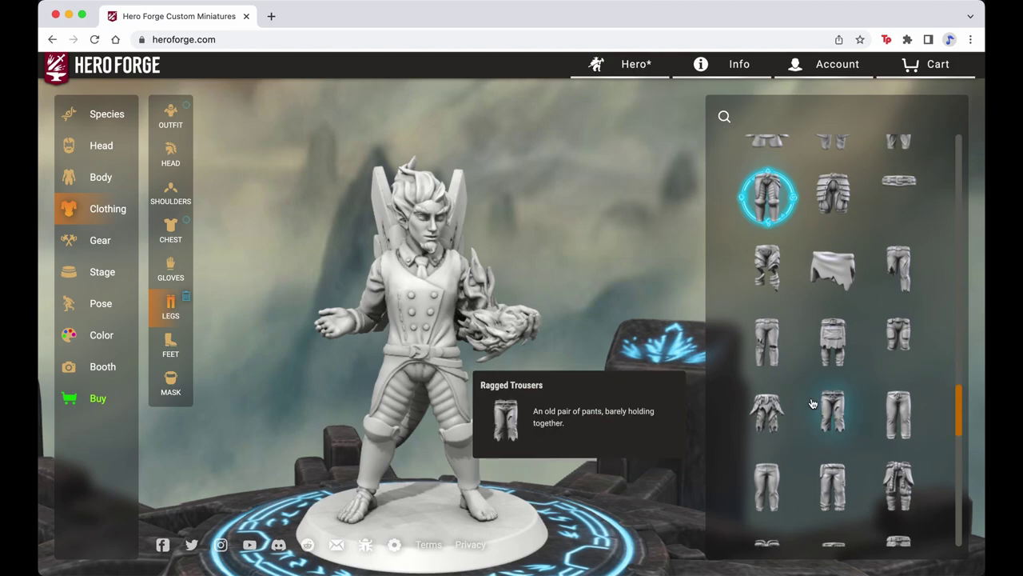
scroll(812, 403, down, 3)
scroll(812, 403, down, 4)
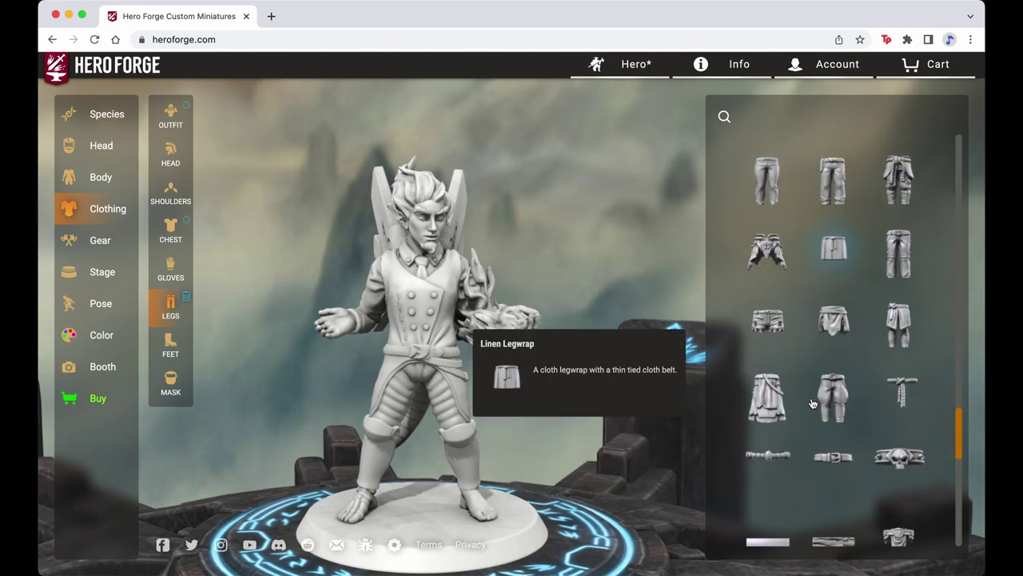
scroll(812, 403, down, 3)
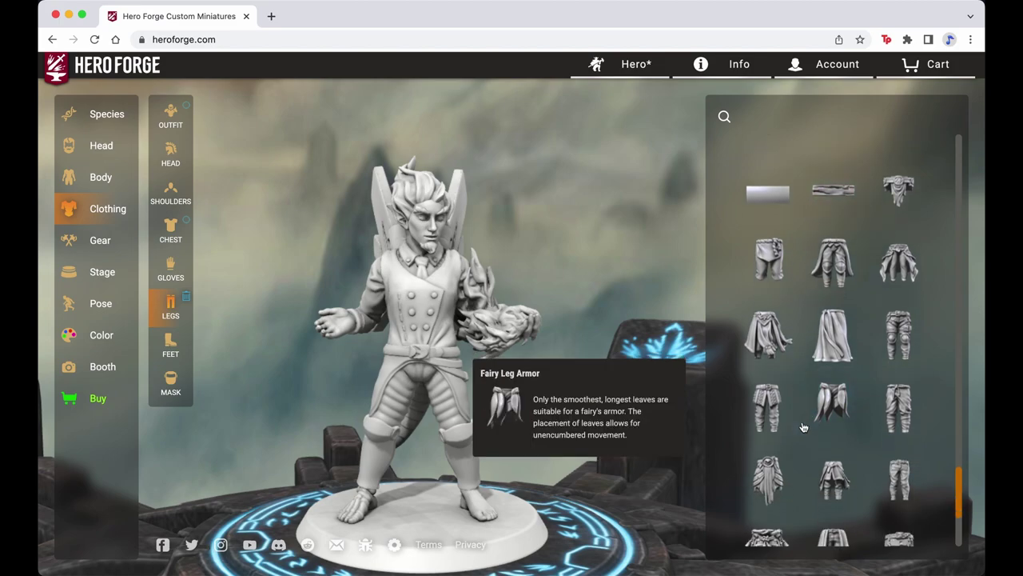
scroll(805, 427, down, 2)
scroll(804, 427, down, 3)
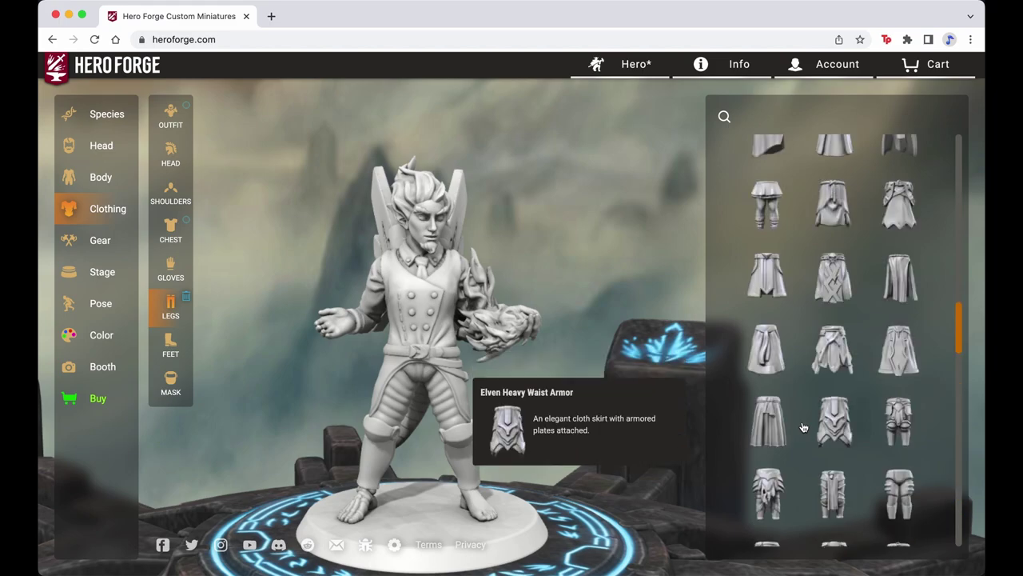
Step: Dress the elf in Mariachi Pants and check them from the right side and front
scroll(803, 427, up, 2)
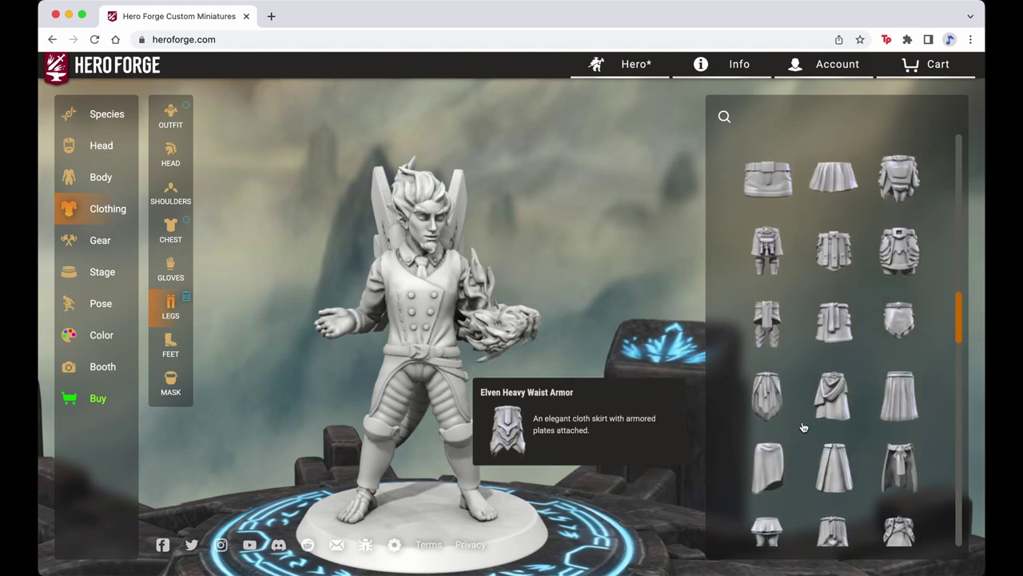
scroll(805, 427, up, 3)
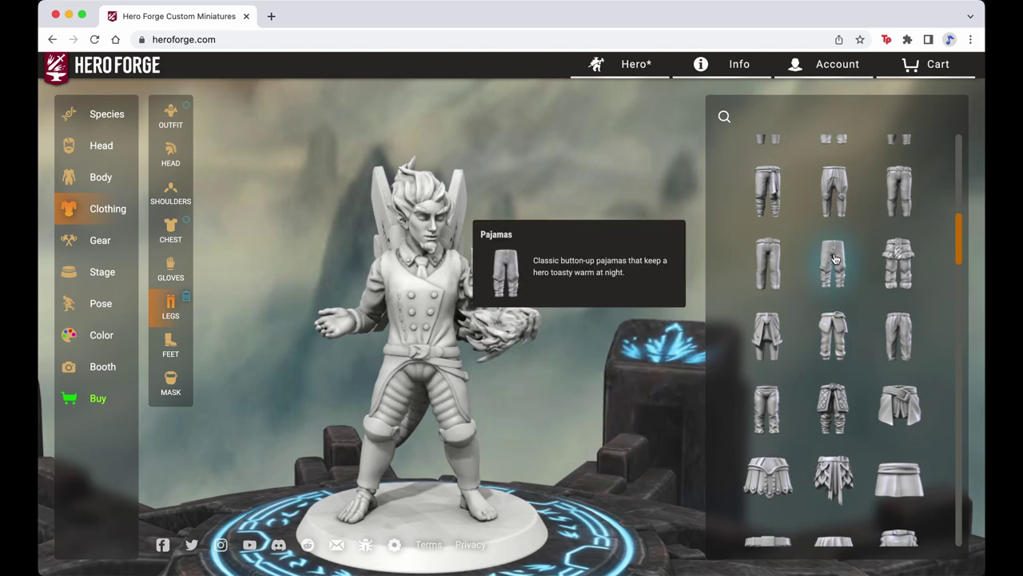
scroll(834, 258, up, 1)
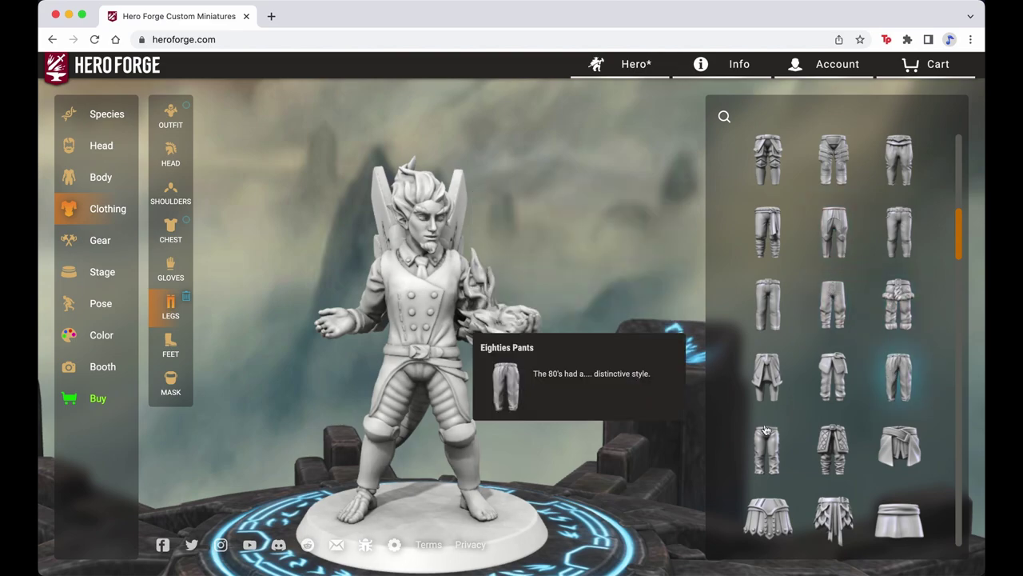
scroll(795, 322, up, 3)
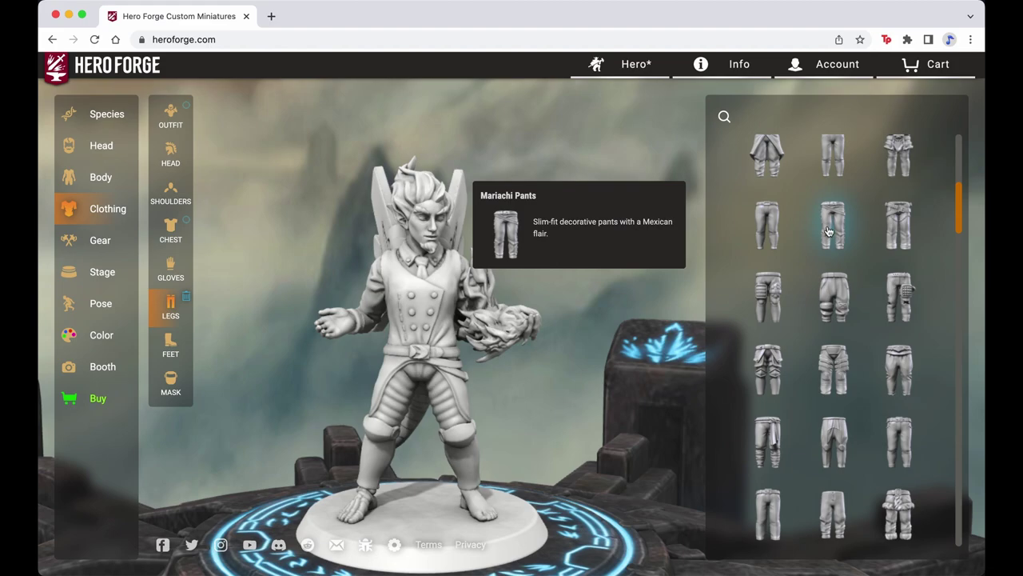
click(829, 231)
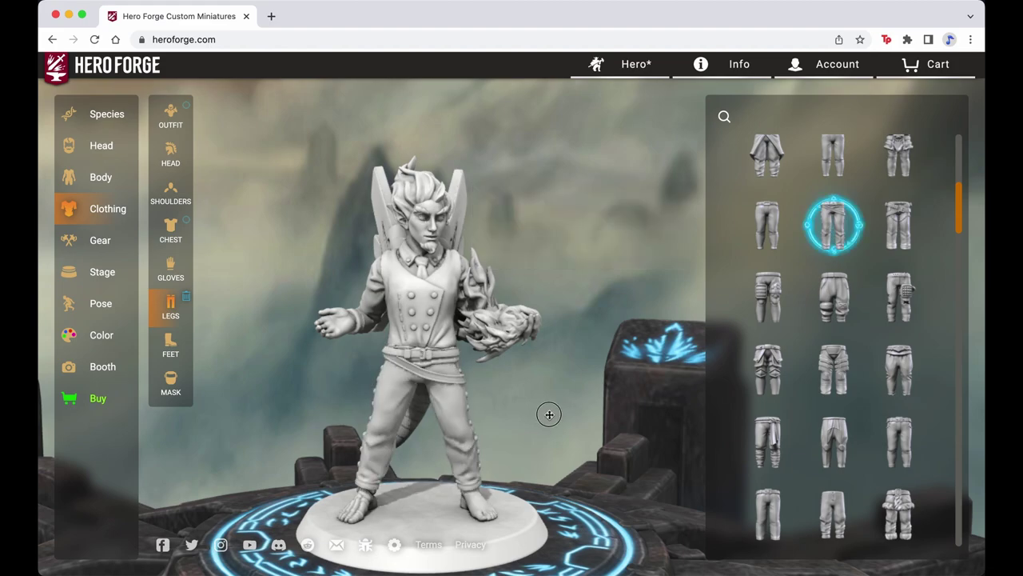
drag(549, 414, 685, 336)
drag(571, 419, 677, 423)
drag(531, 453, 575, 395)
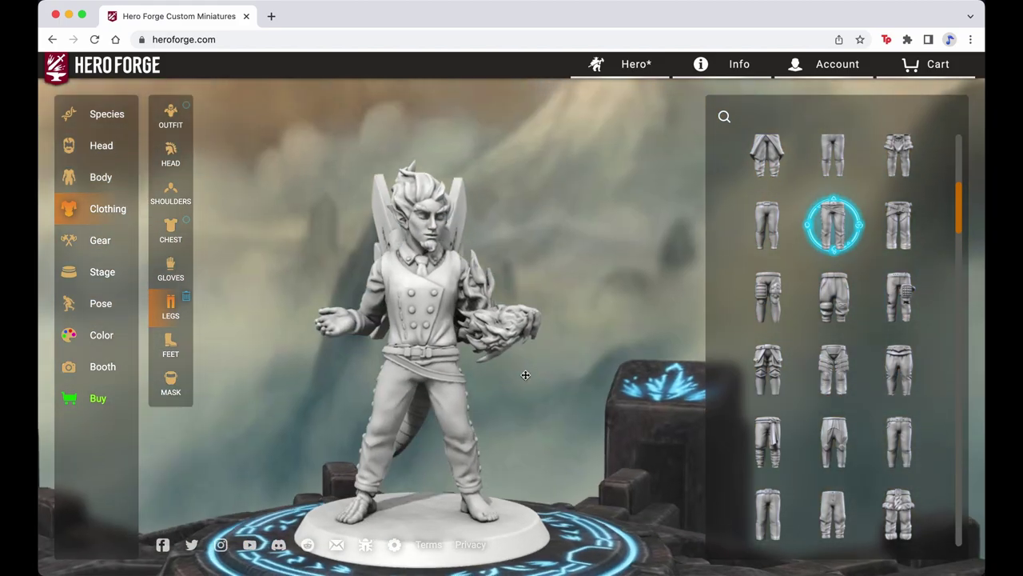
Step: Try Tavern Server's Shoes and Athletic Shoes, then leave the elf barefoot
click(158, 341)
mouse_move(841, 378)
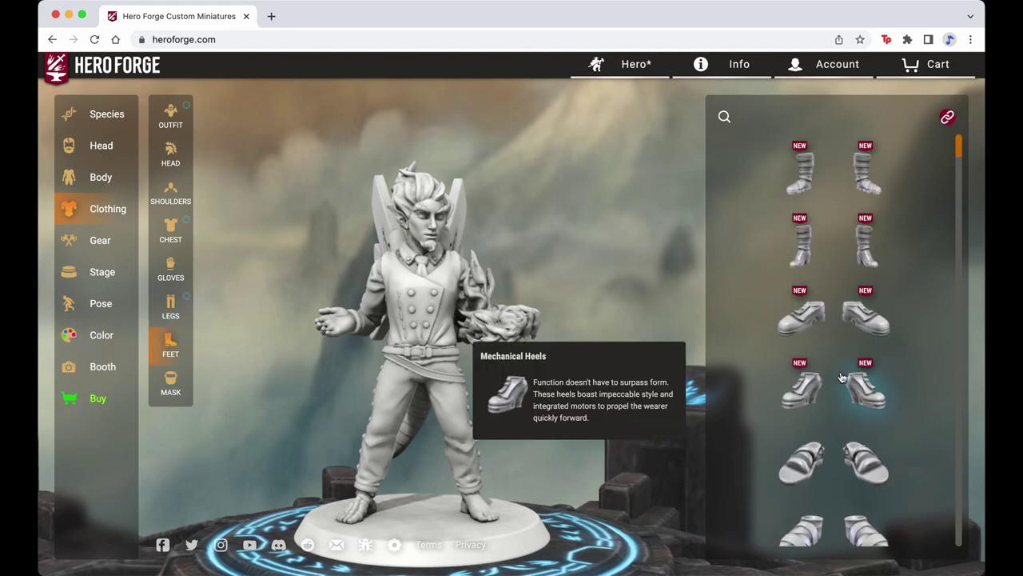
scroll(841, 377, down, 5)
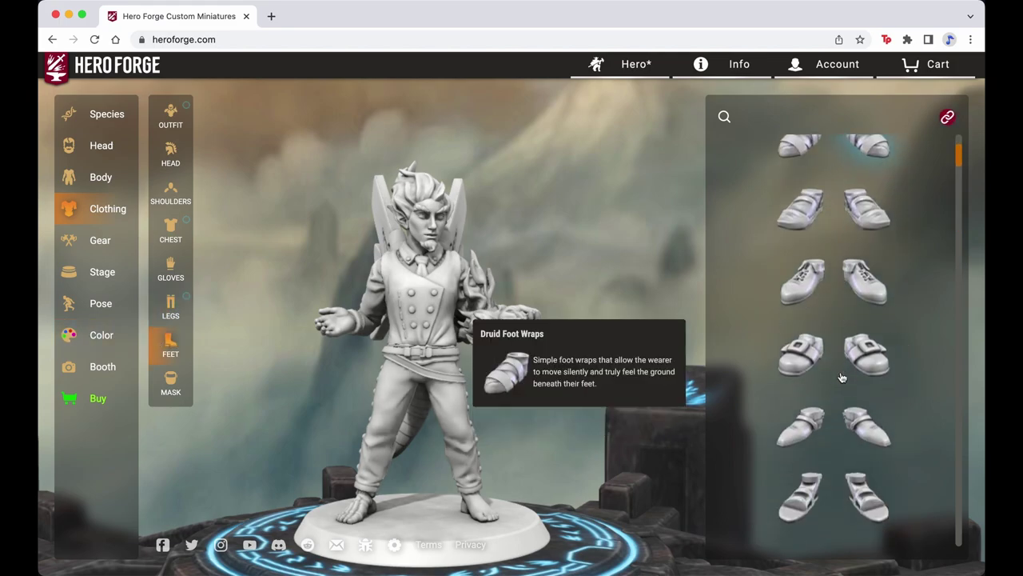
scroll(841, 377, down, 1)
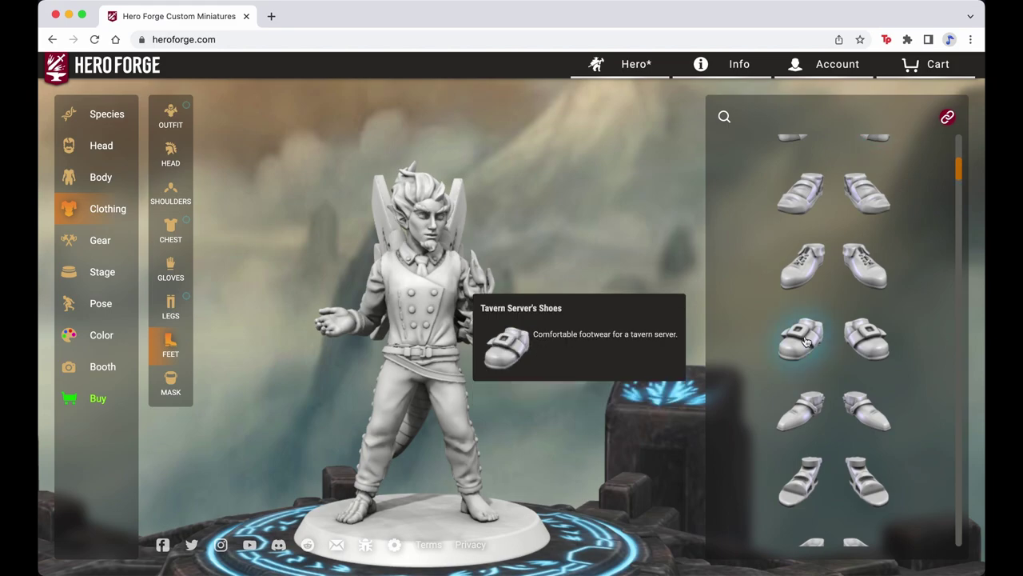
click(804, 340)
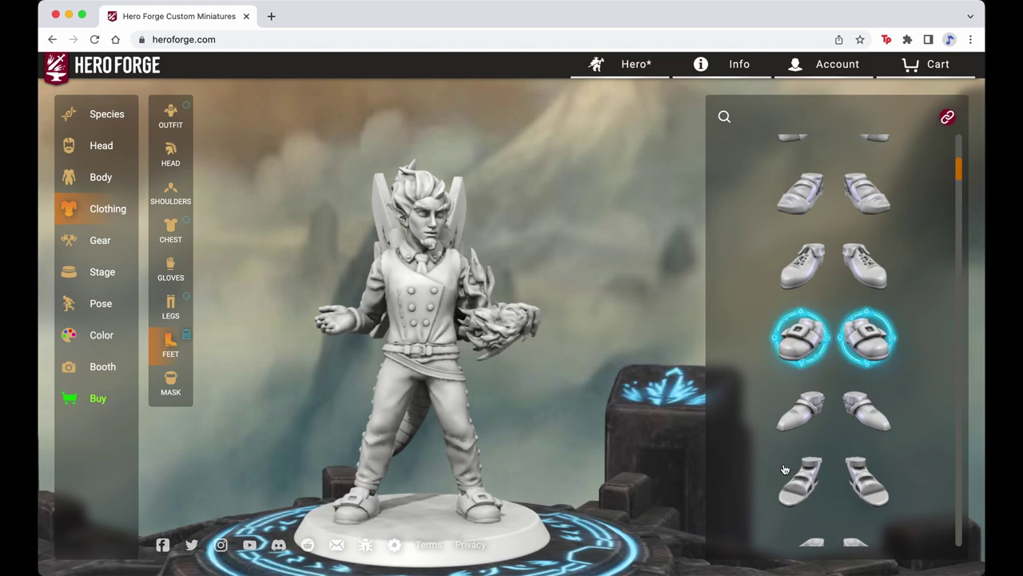
scroll(784, 469, down, 5)
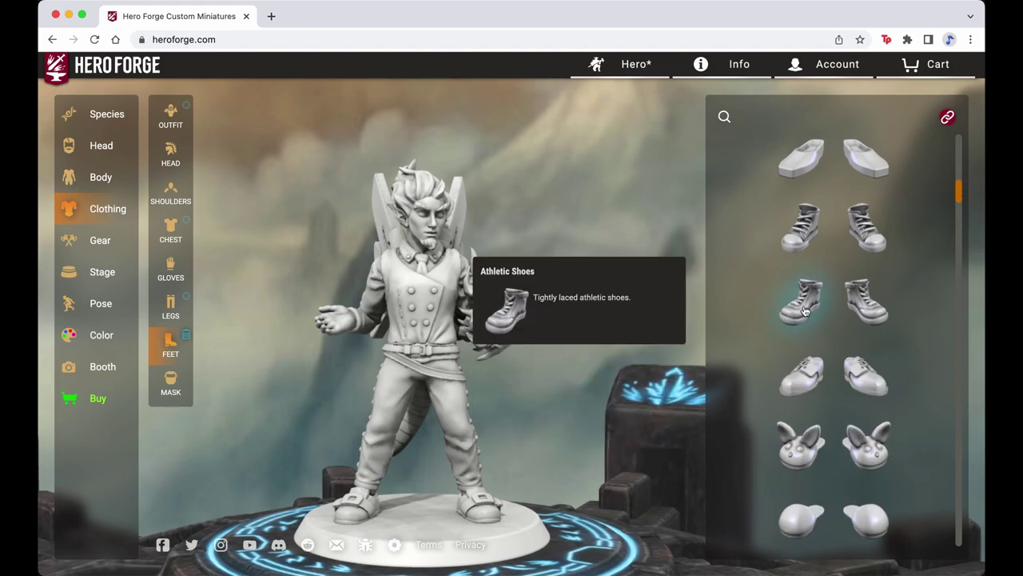
click(801, 303)
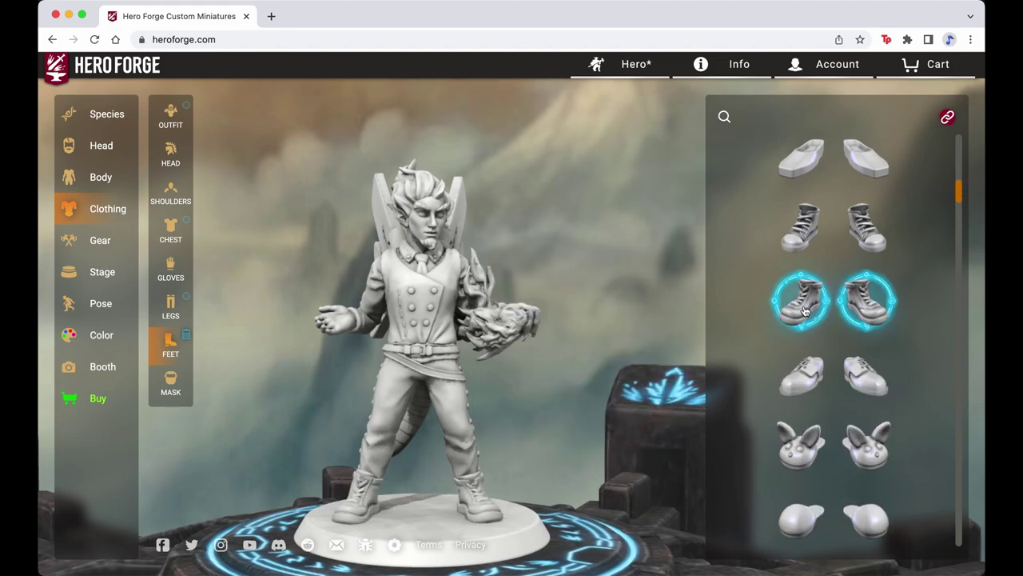
click(804, 312)
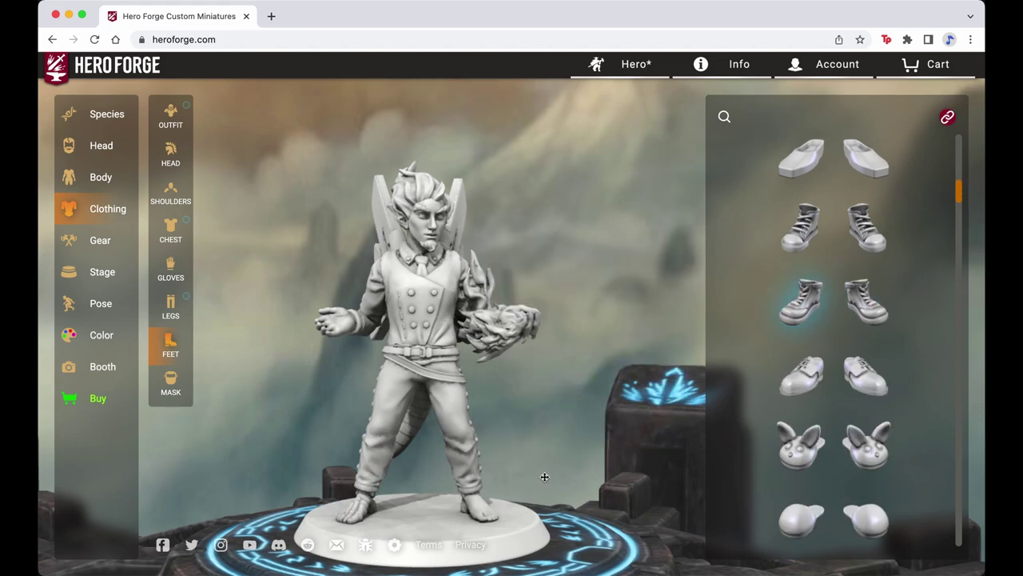
drag(558, 453, 551, 513)
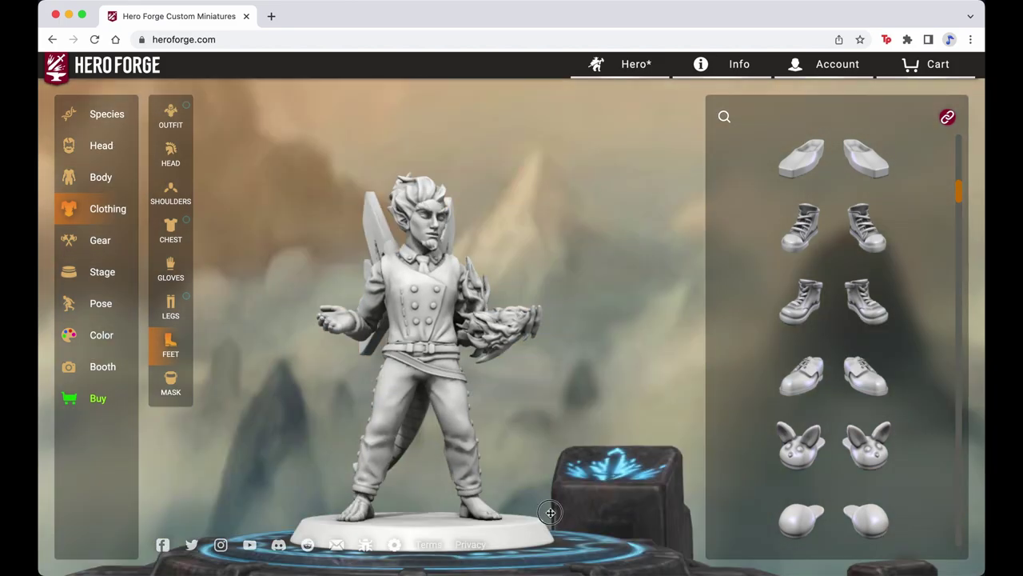
Step: Try the Welding Mask and Skull Mask, then remove the mask entirely
click(172, 393)
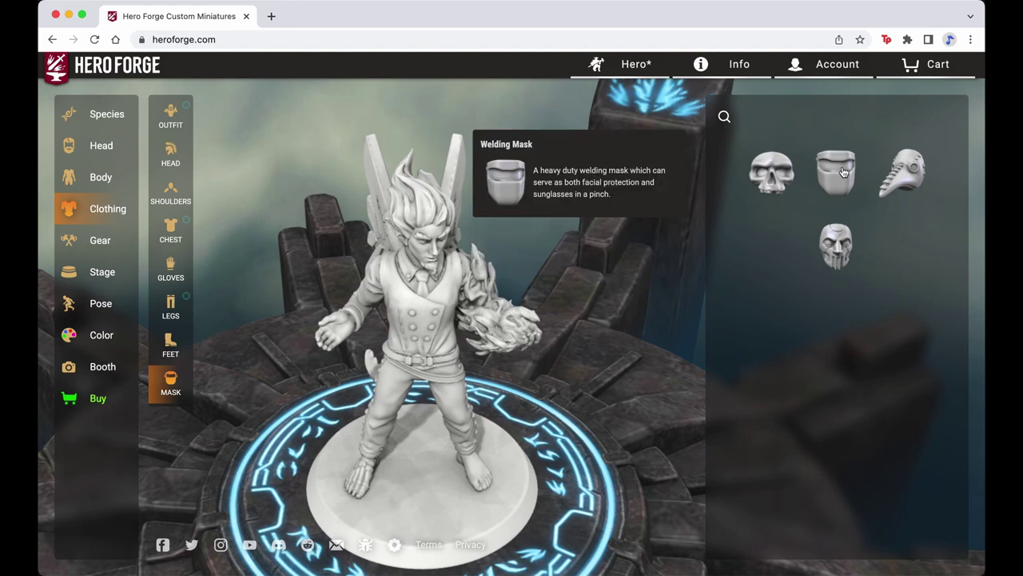
click(836, 172)
click(765, 176)
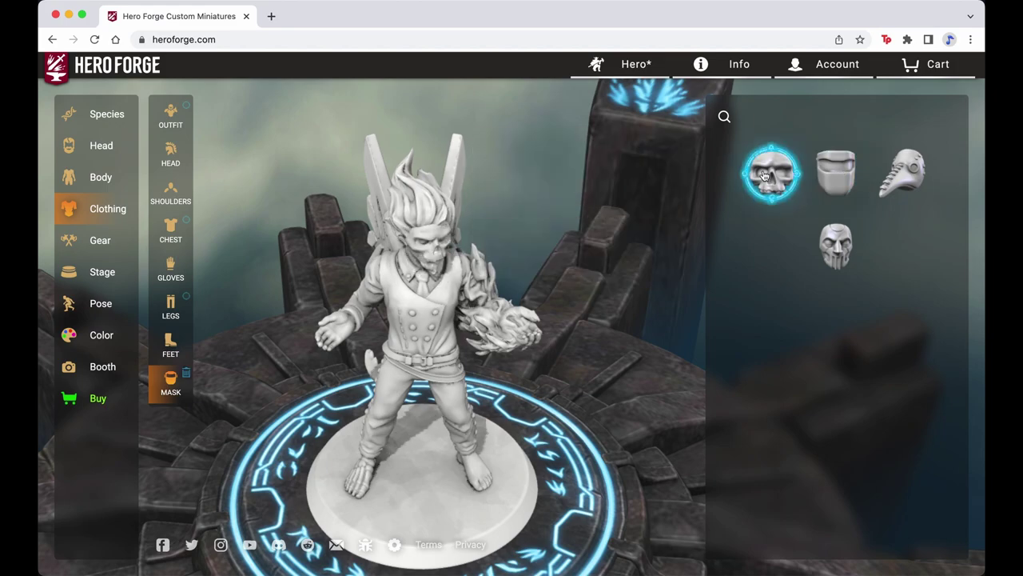
click(764, 176)
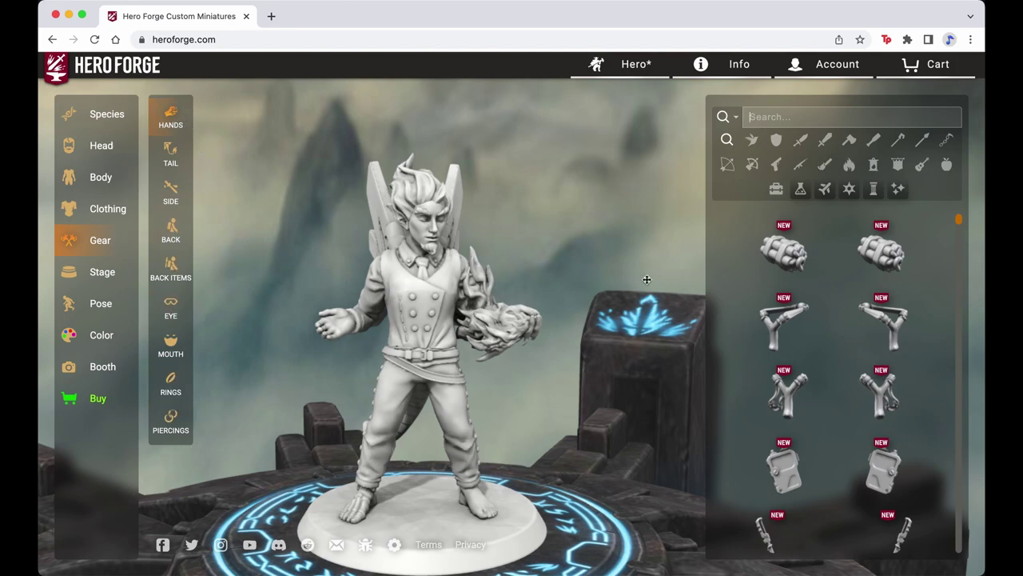
Step: Give the elf's free hand a Bare Slingshot from the Hands gear list
scroll(829, 357, down, 2)
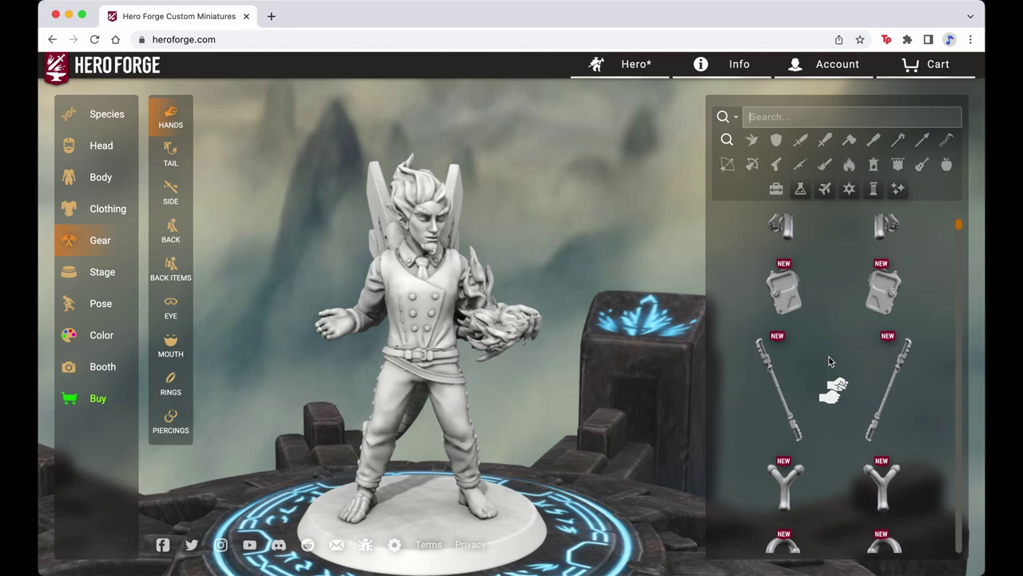
scroll(829, 361, down, 1)
scroll(829, 361, down, 1)
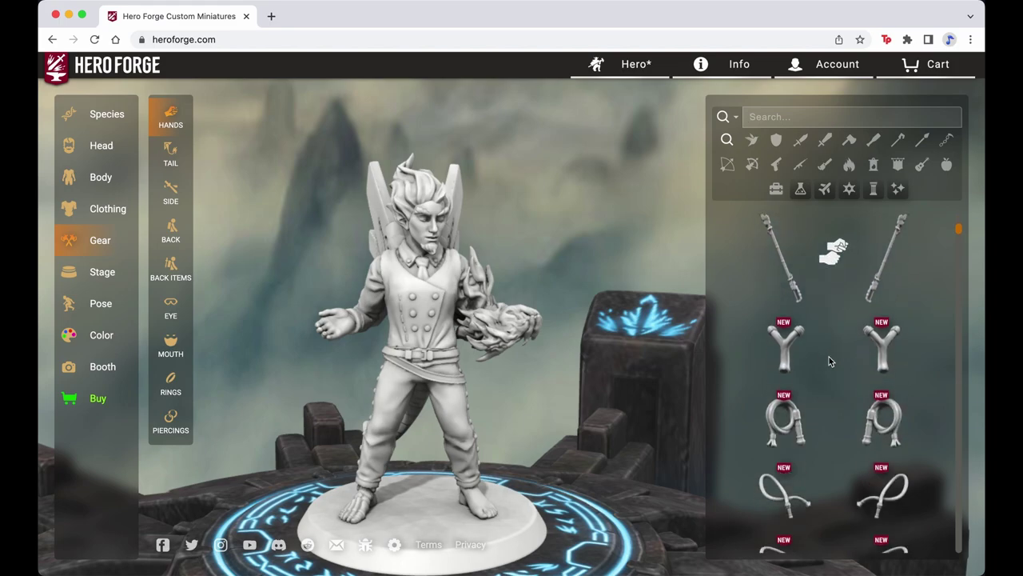
scroll(829, 357, down, 3)
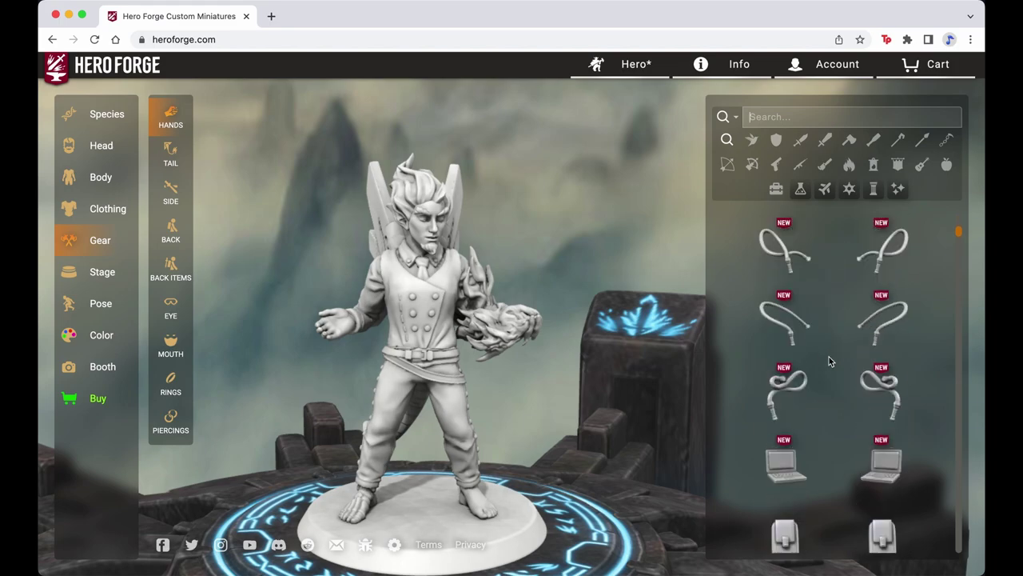
scroll(829, 357, down, 4)
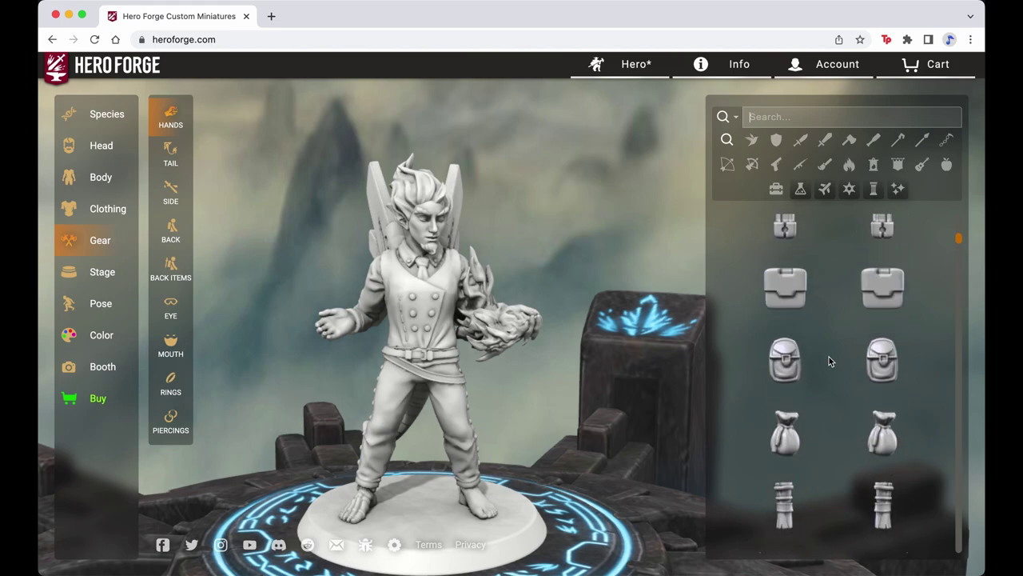
scroll(829, 361, down, 2)
scroll(829, 357, down, 2)
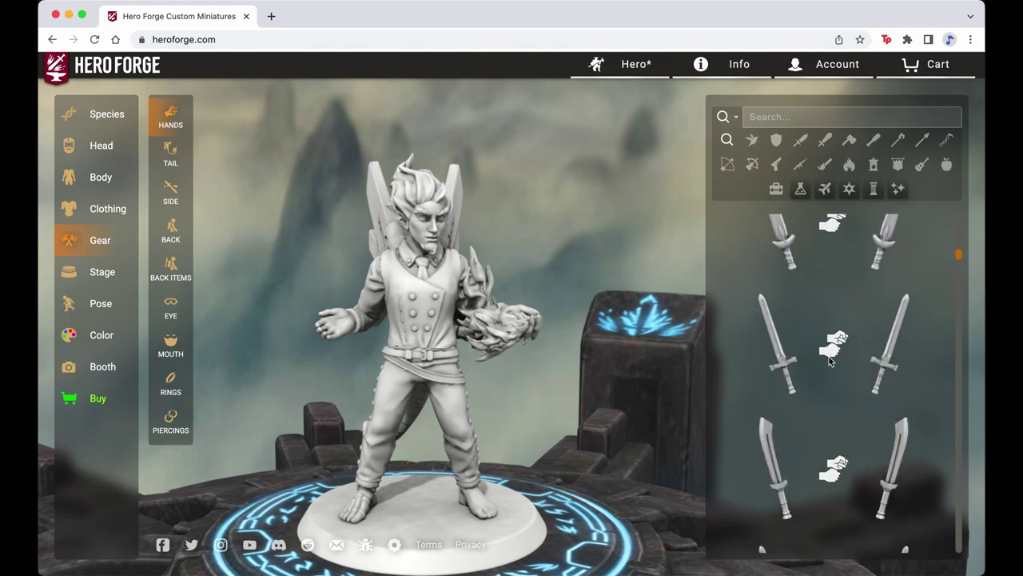
scroll(829, 357, up, 4)
scroll(829, 356, up, 5)
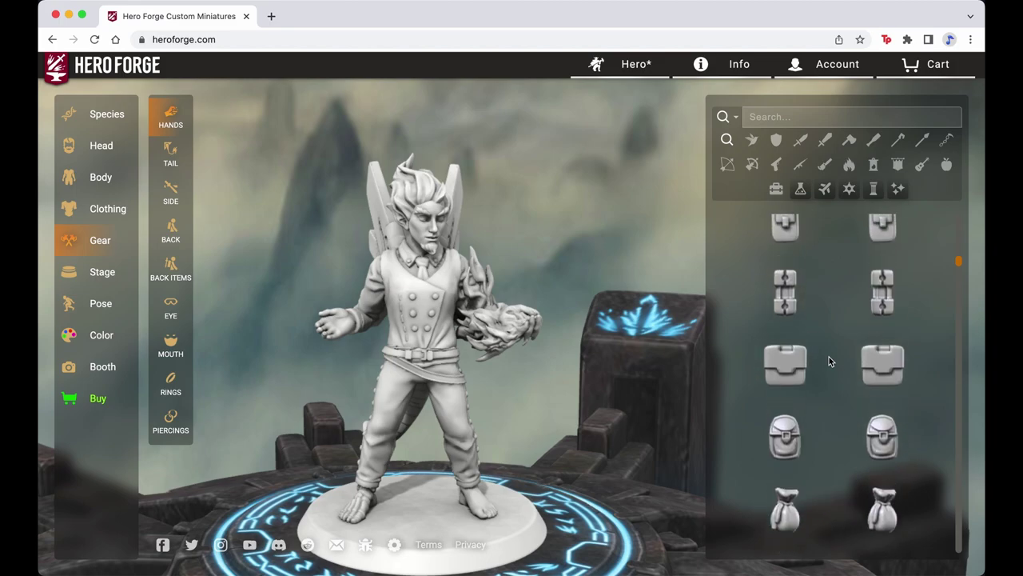
scroll(829, 357, up, 4)
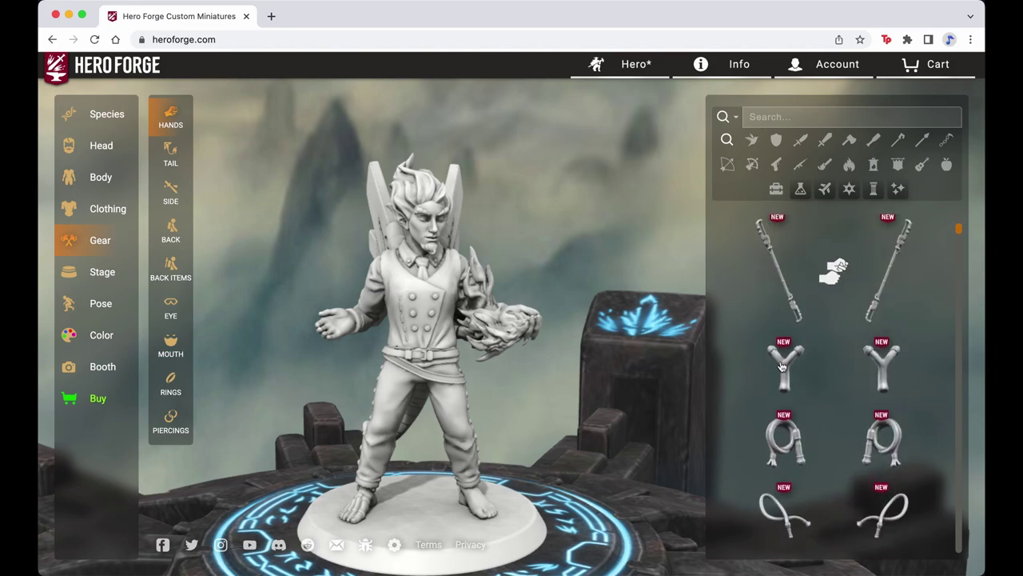
click(782, 366)
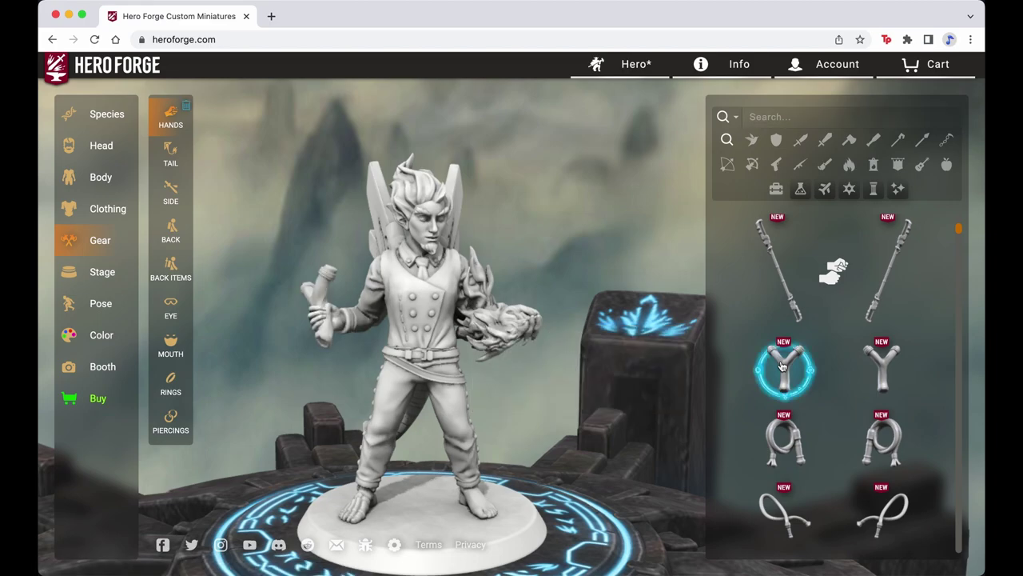
Step: Put a Khopesh curved sword in the flaming hand and orbit to inspect it
mouse_move(874, 371)
scroll(848, 373, down, 3)
scroll(847, 377, down, 6)
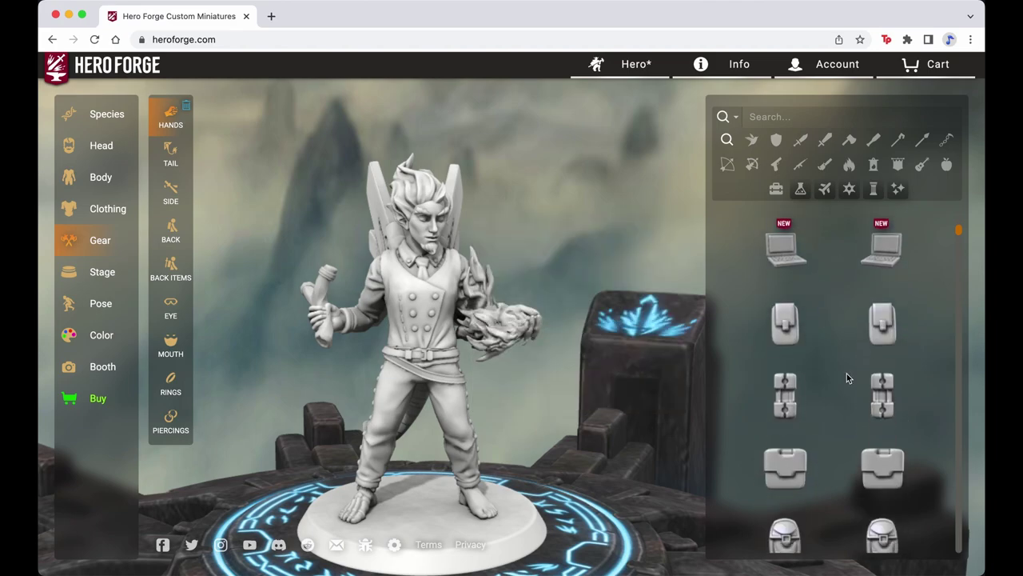
scroll(847, 374, down, 5)
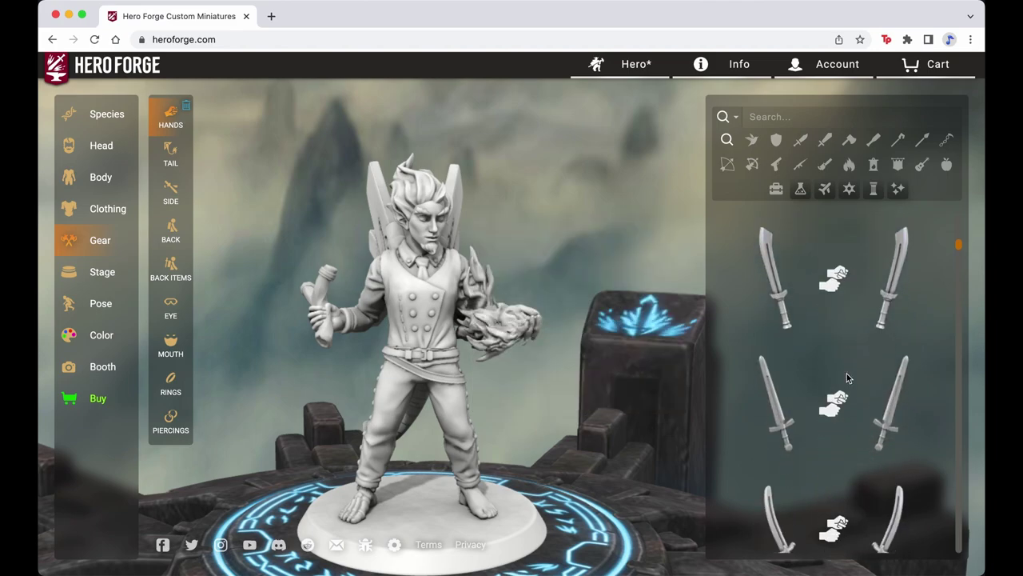
scroll(846, 376, down, 5)
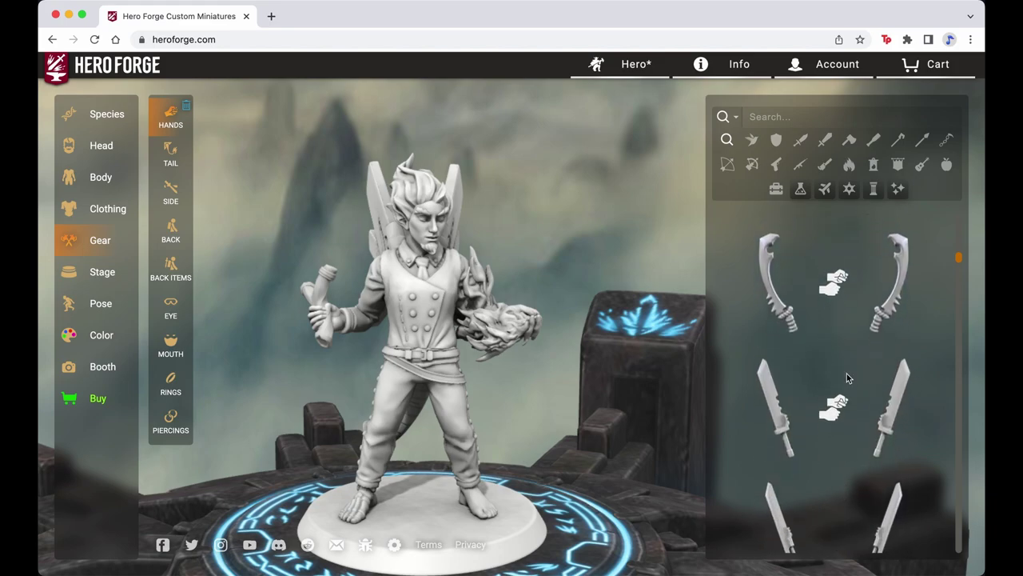
scroll(847, 373, down, 4)
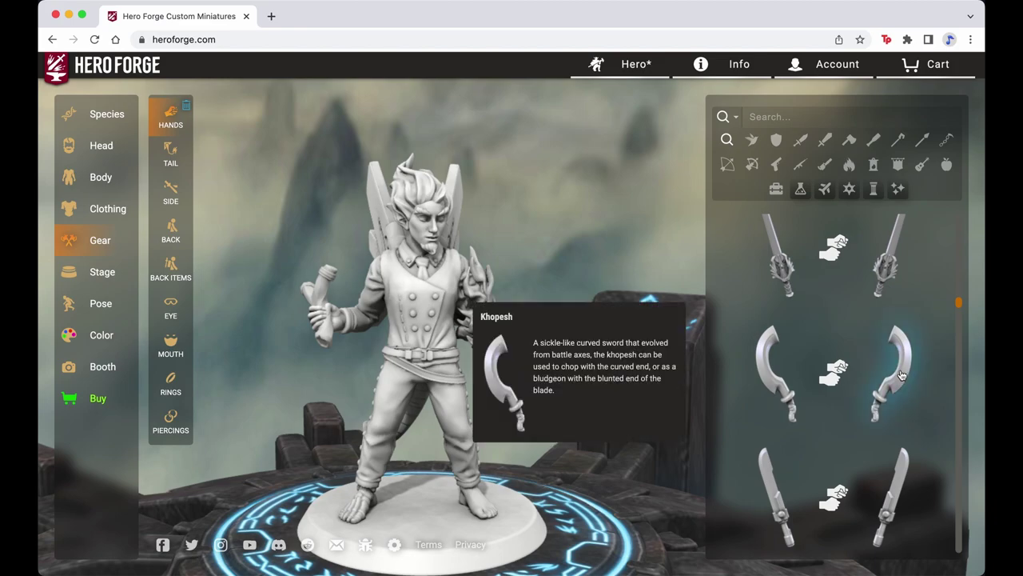
click(901, 375)
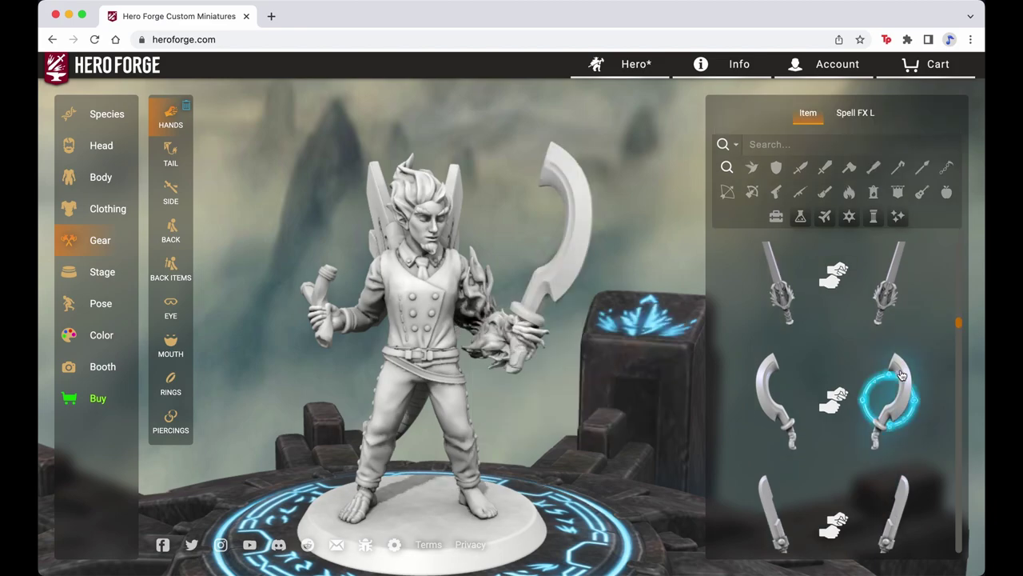
drag(664, 373, 667, 373)
drag(602, 394, 590, 386)
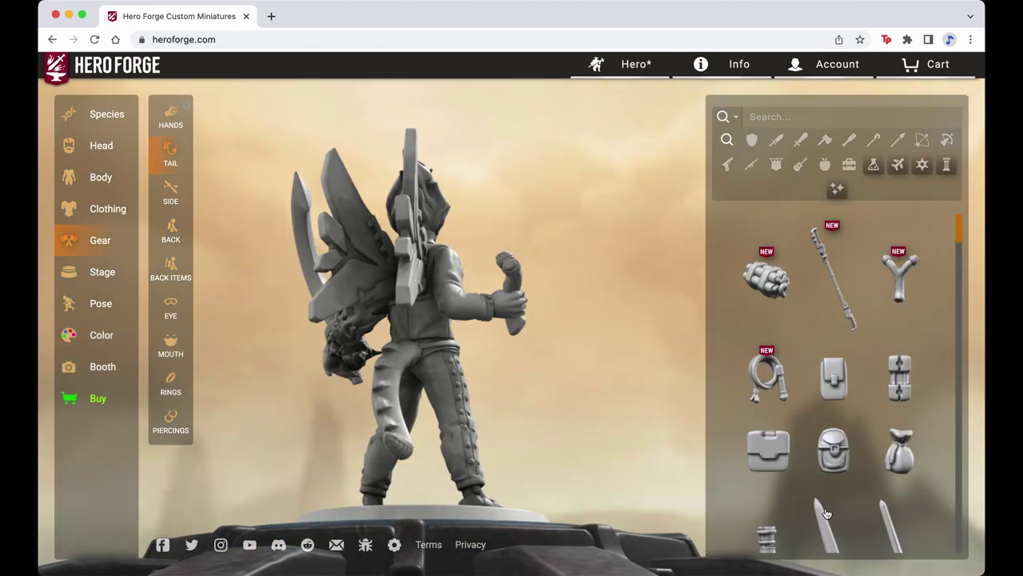
Step: Attach a Longsword to the tail, then remove it so the tail stays empty
click(823, 526)
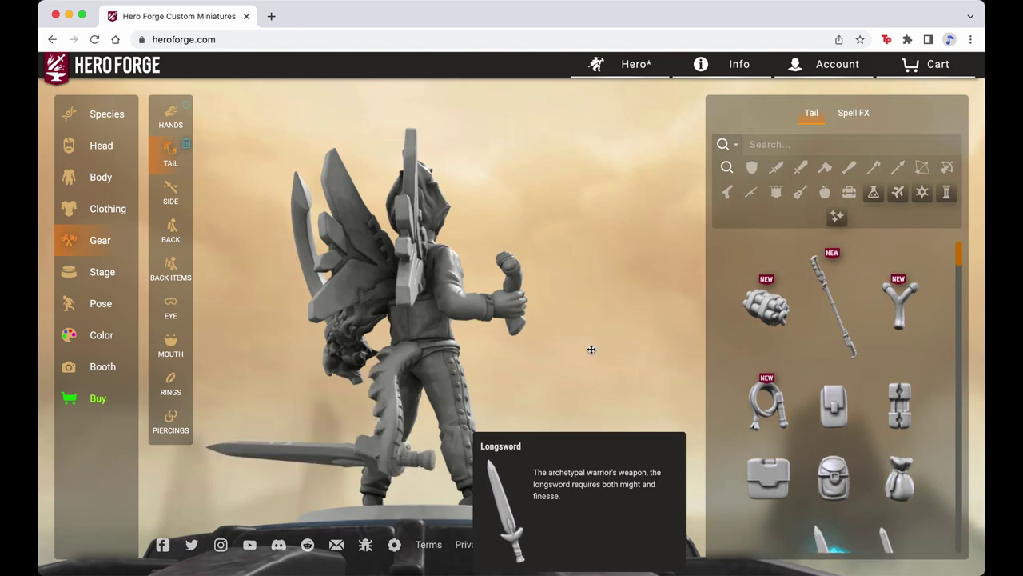
scroll(768, 353, down, 3)
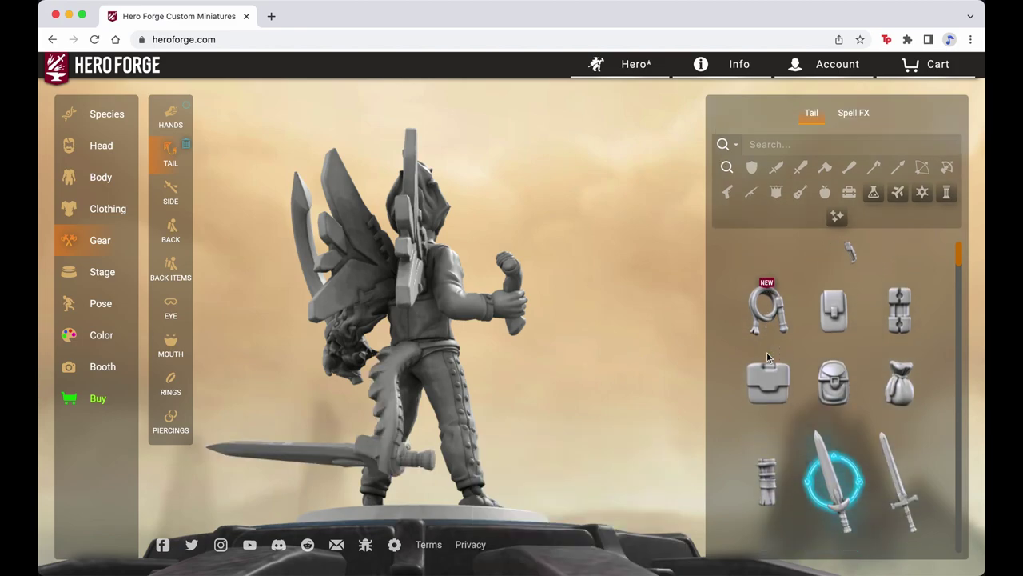
click(826, 470)
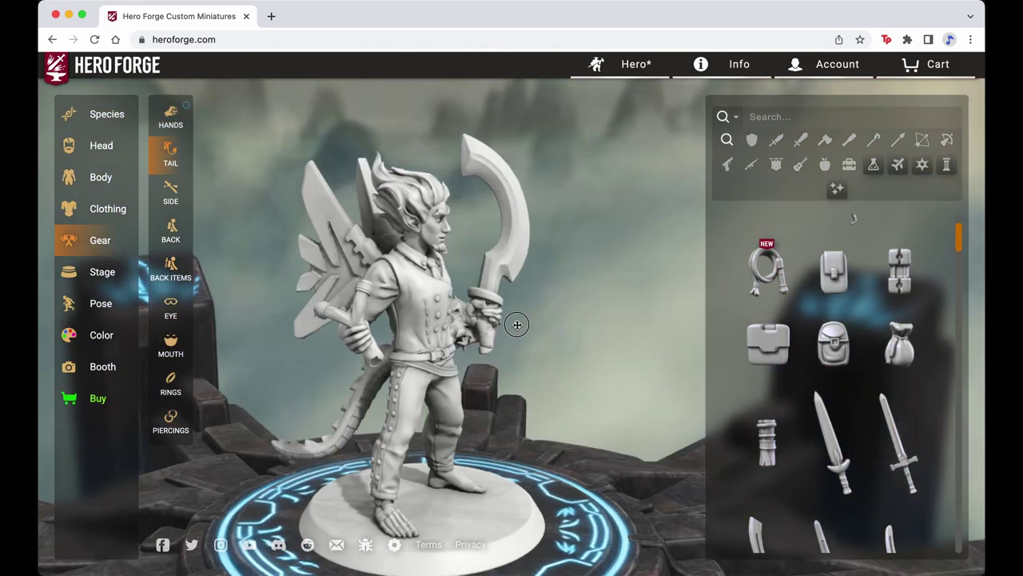
Step: In the Side gear, try a Longsword at the hip, then remove it
click(182, 200)
mouse_move(787, 390)
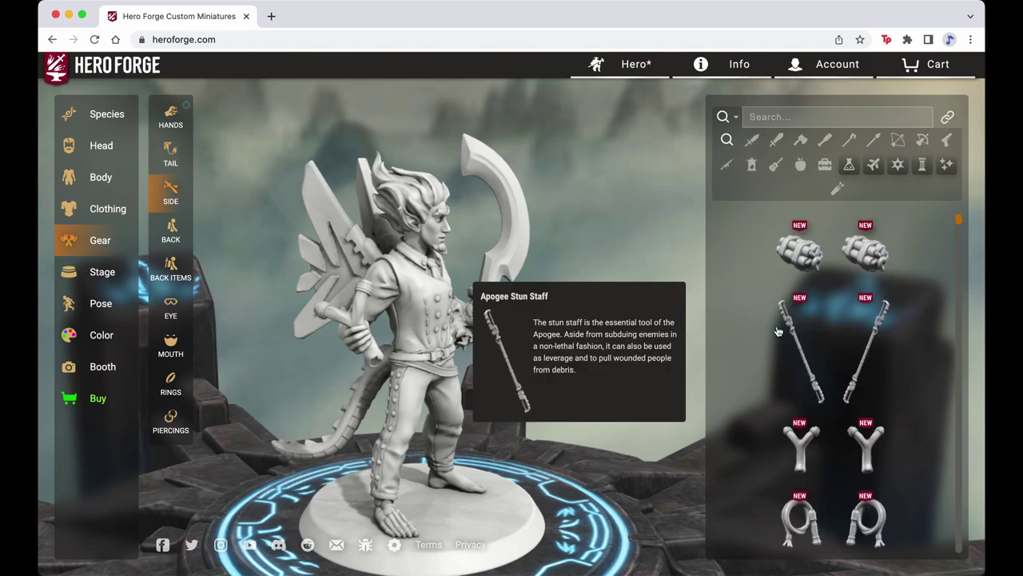
scroll(800, 361, down, 10)
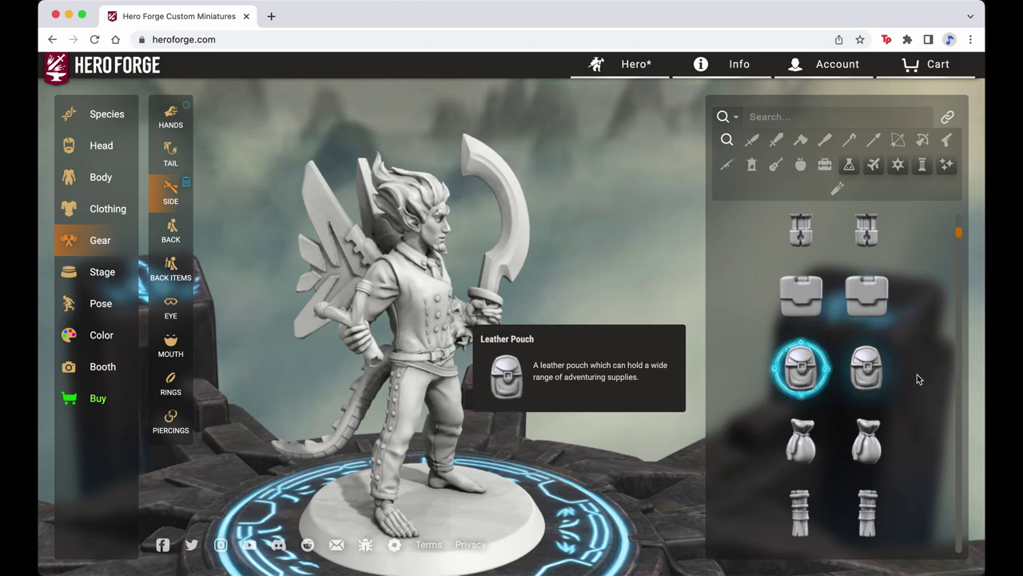
scroll(886, 435, down, 10)
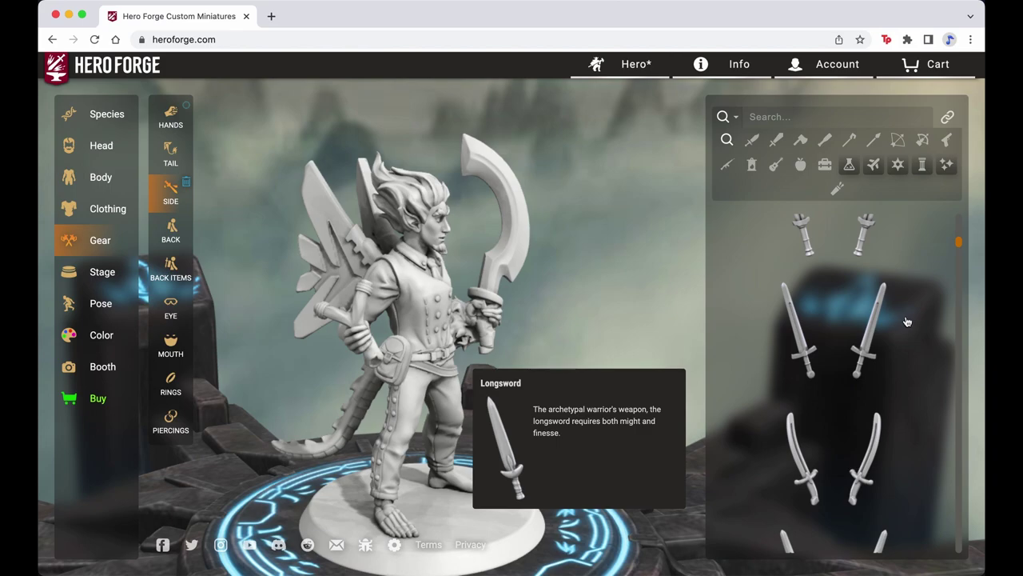
click(875, 340)
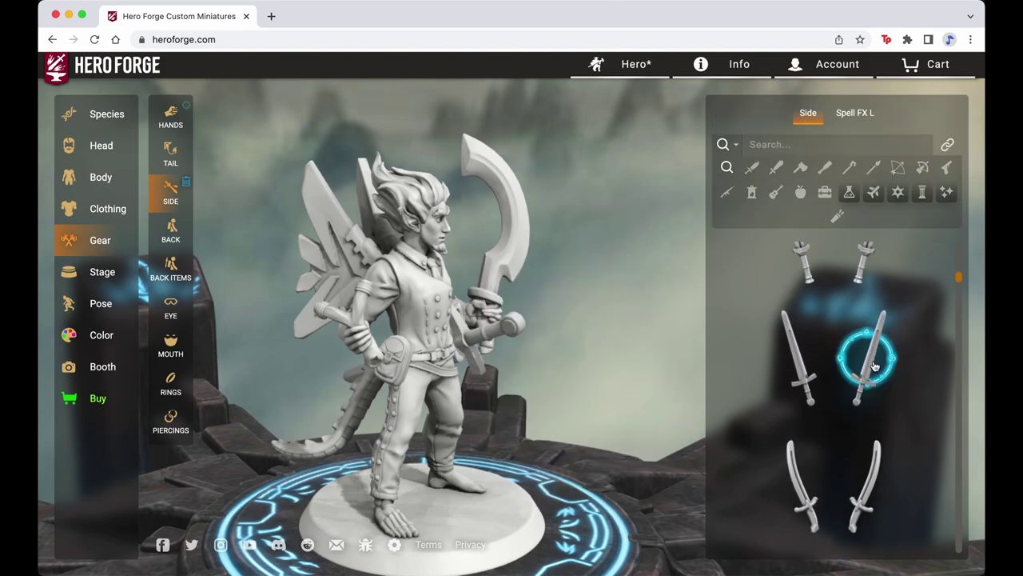
click(875, 366)
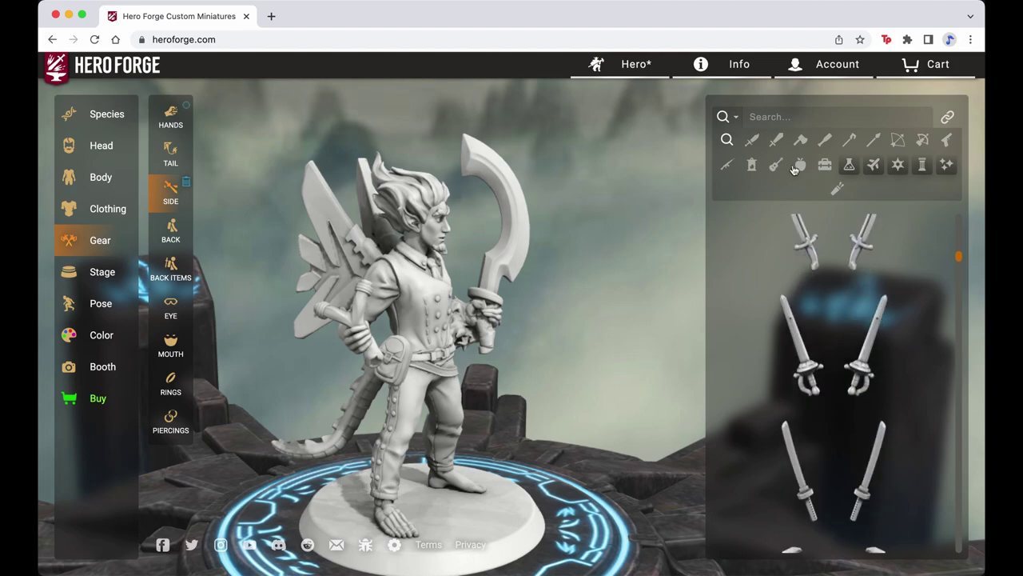
Step: Filter the side gear to Food and hang a Beer Bottle at the hip
click(800, 167)
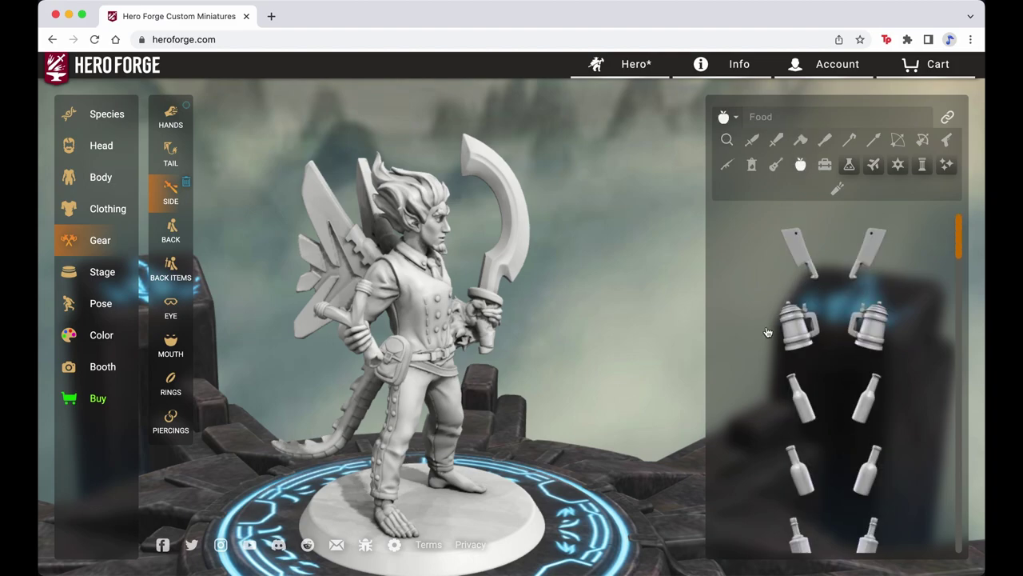
click(800, 399)
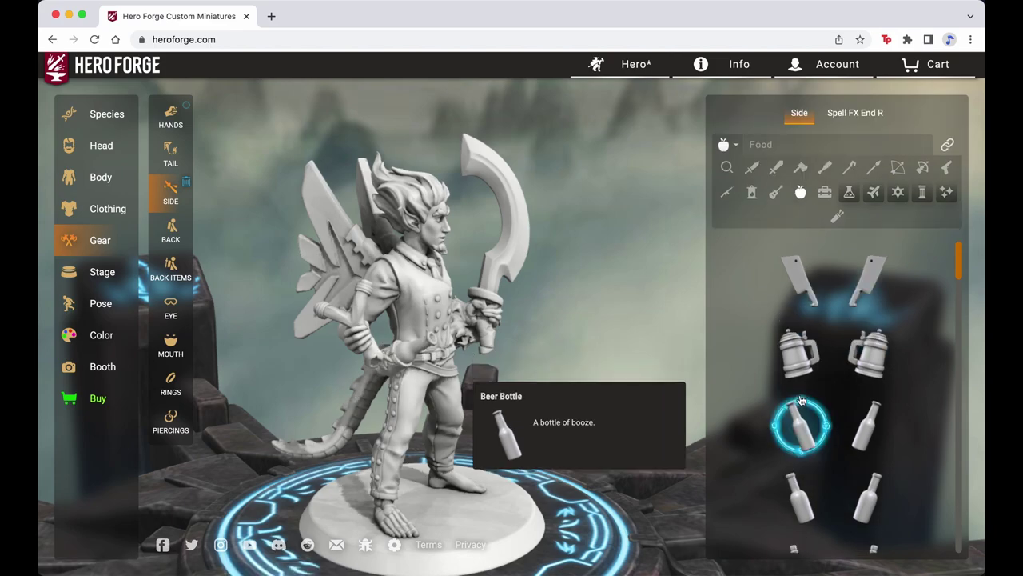
drag(603, 311, 490, 319)
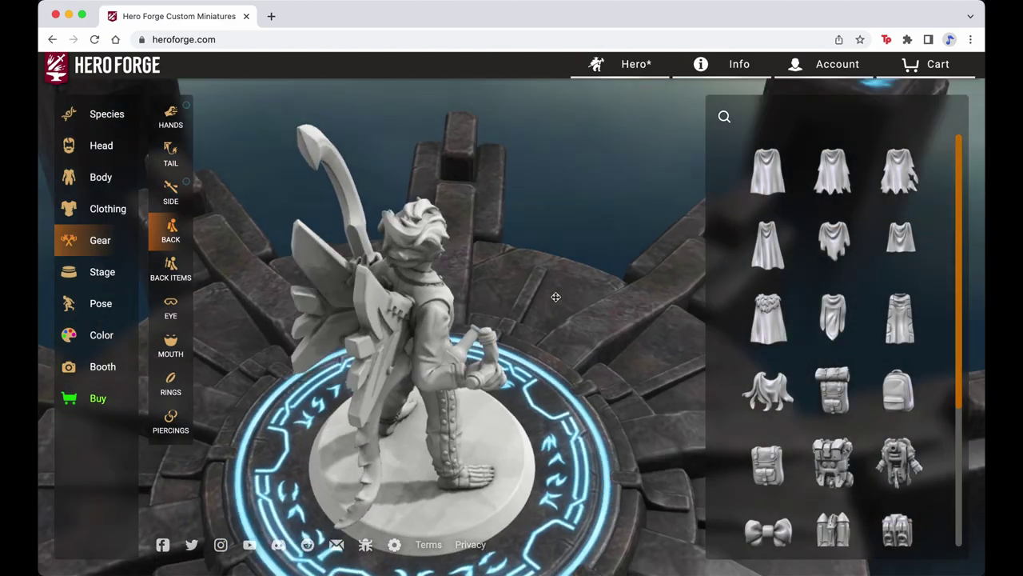
Step: Try the long coat, Short Ragged Cape and another cape, then remove the cape
drag(594, 263, 636, 281)
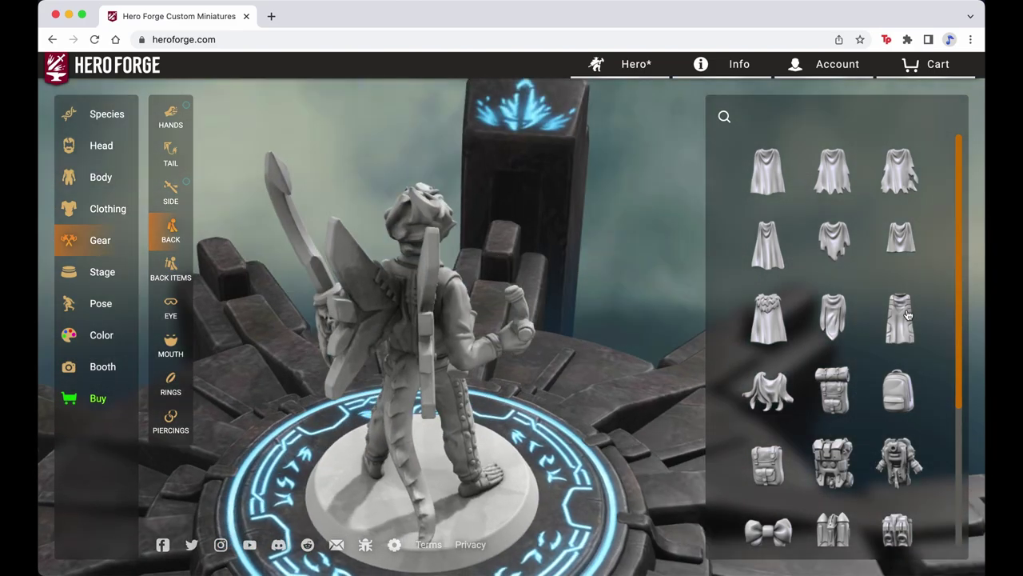
click(907, 315)
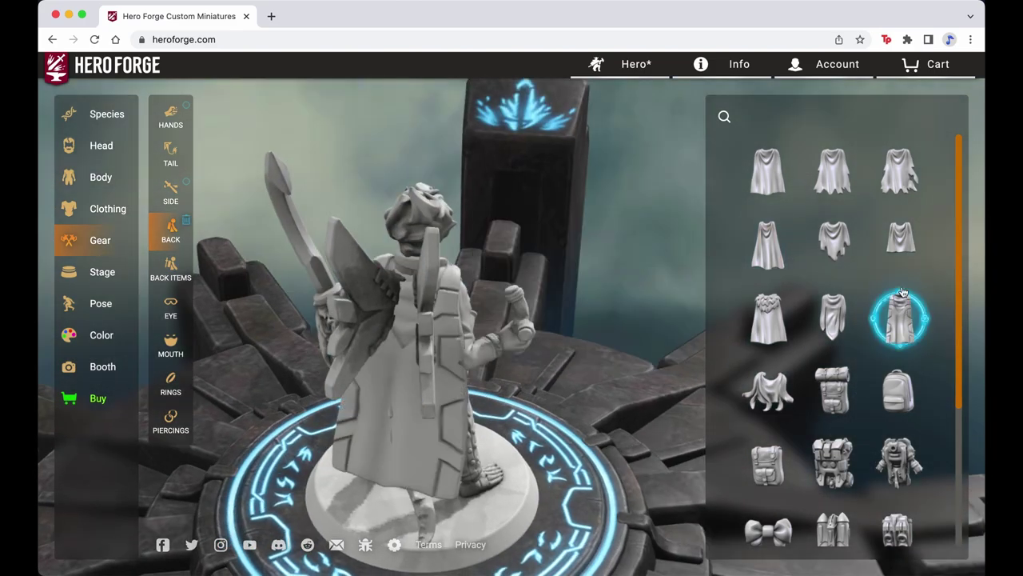
click(835, 236)
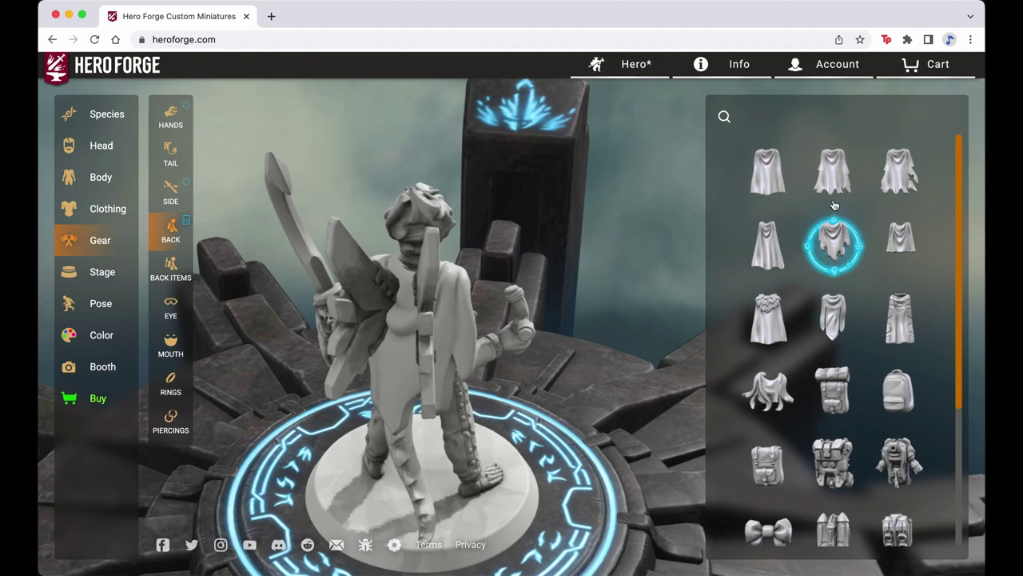
click(832, 175)
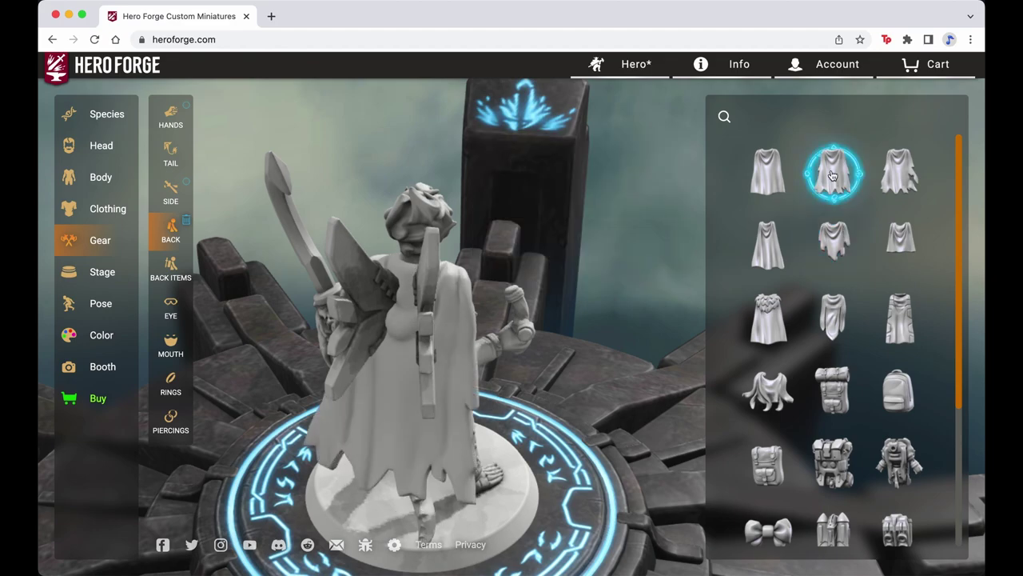
click(831, 175)
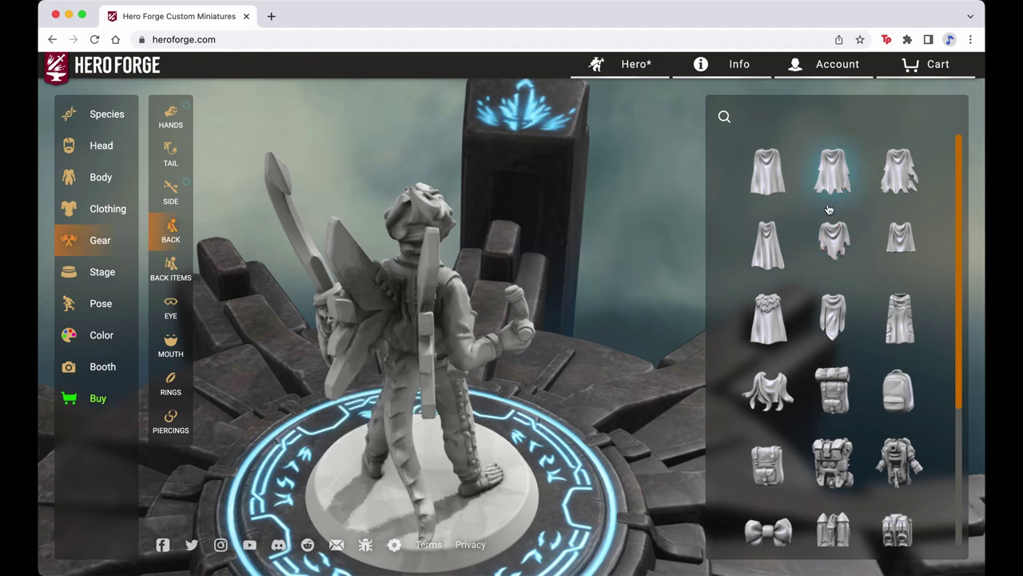
Step: Try the Heavy Tech Rucksack, then fit the Energy Cell Pack and show Back Items
scroll(839, 348, down, 3)
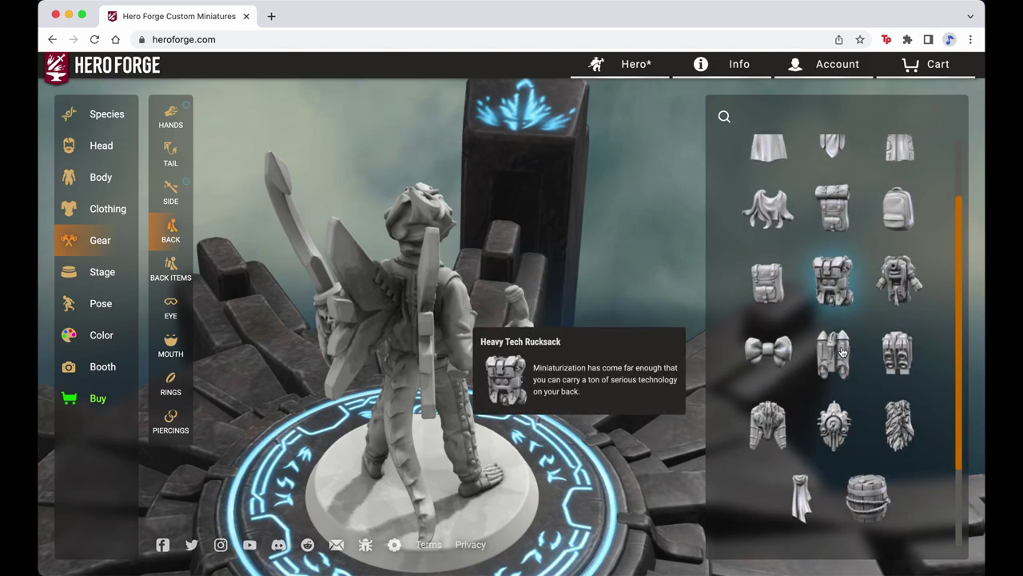
scroll(841, 351, down, 1)
click(833, 256)
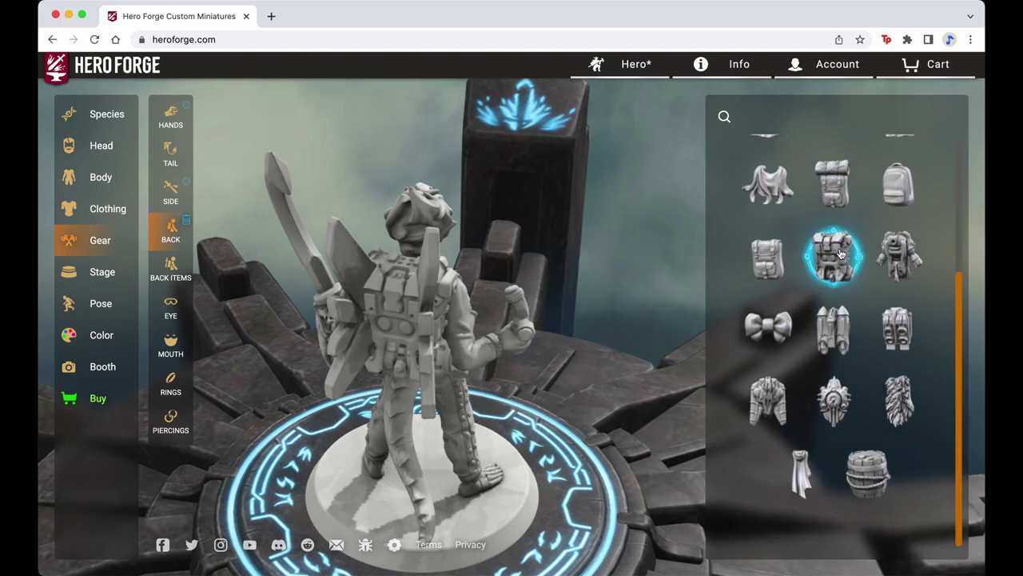
click(898, 263)
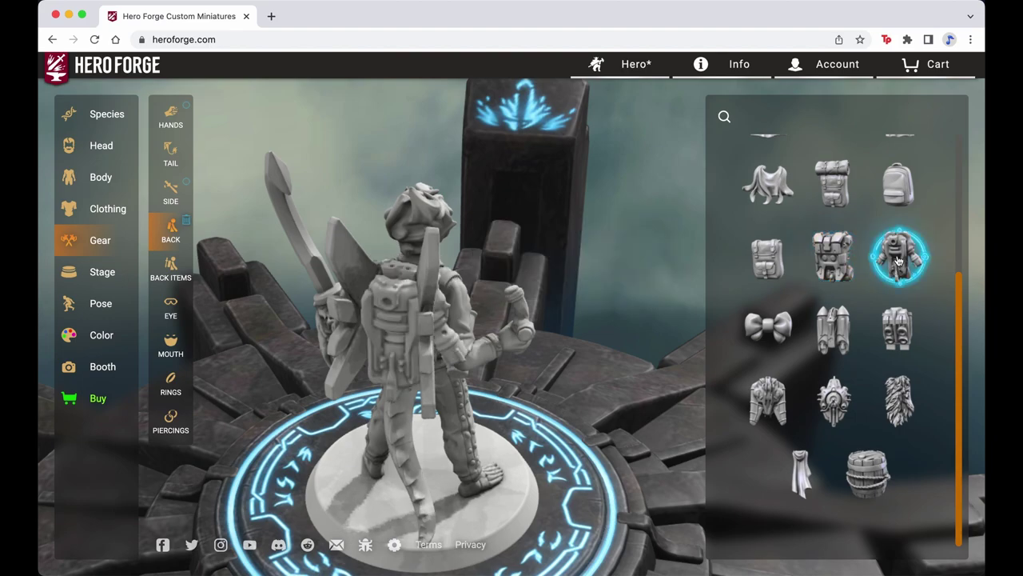
drag(599, 269, 507, 264)
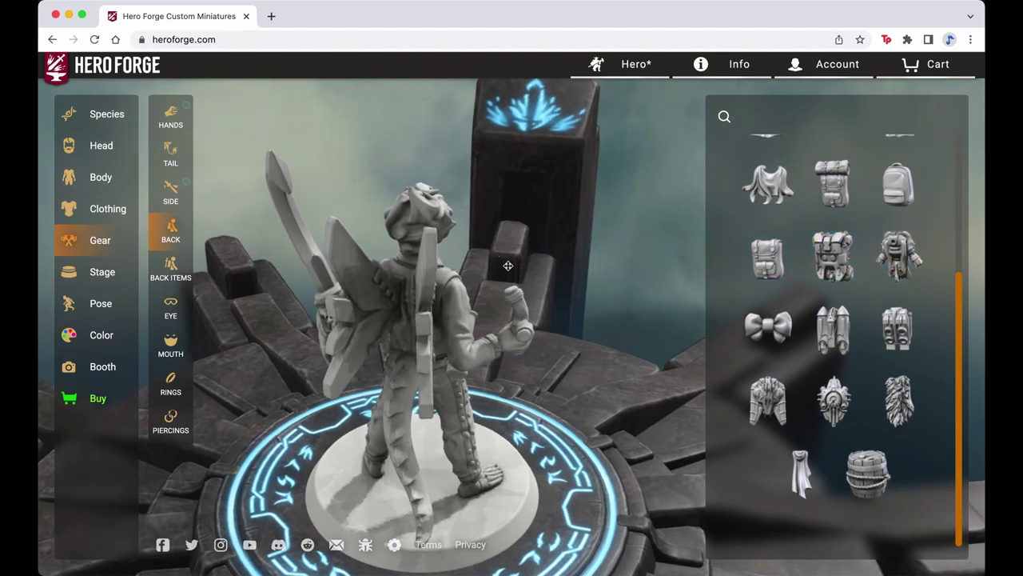
click(171, 267)
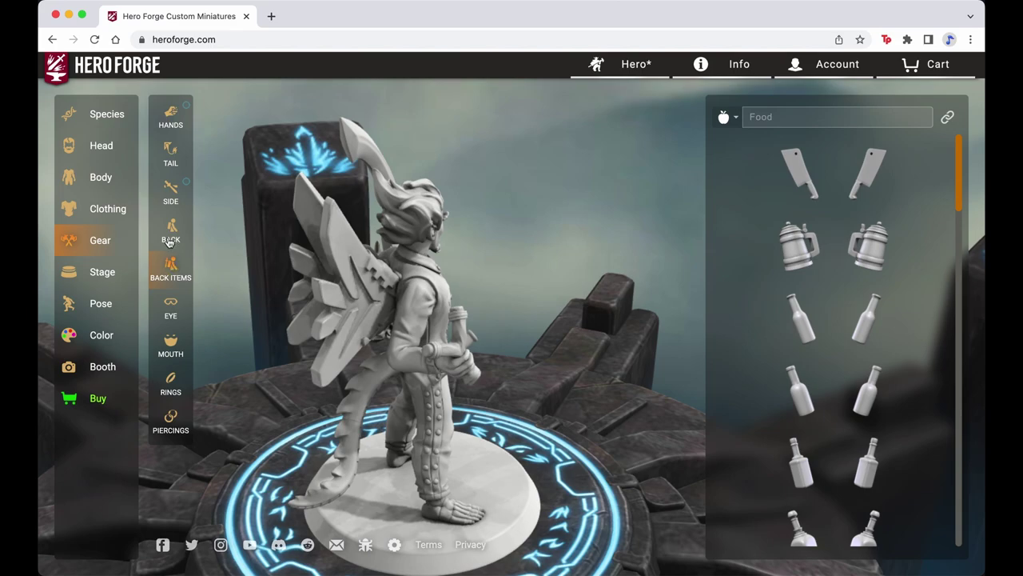
Step: Try round goggles and shutter shades on the elf, then settle on the Monocle
click(171, 308)
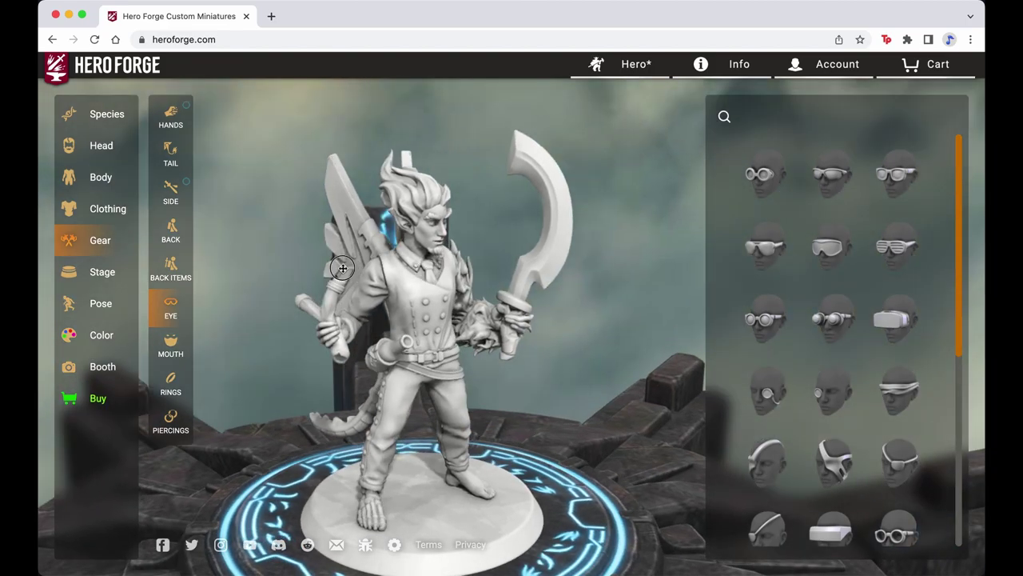
drag(350, 269, 451, 223)
scroll(451, 223, up, 8)
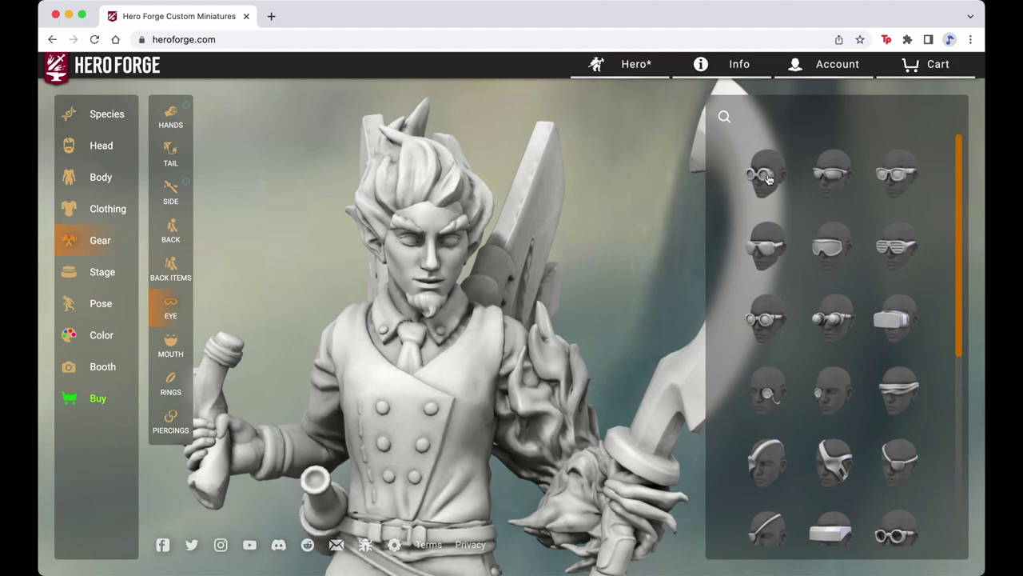
click(767, 179)
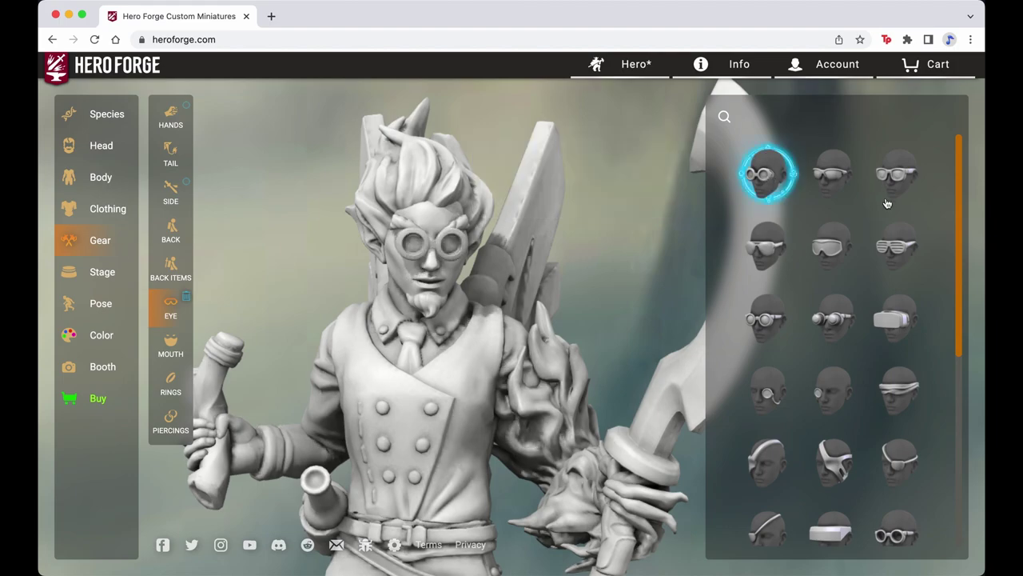
click(897, 241)
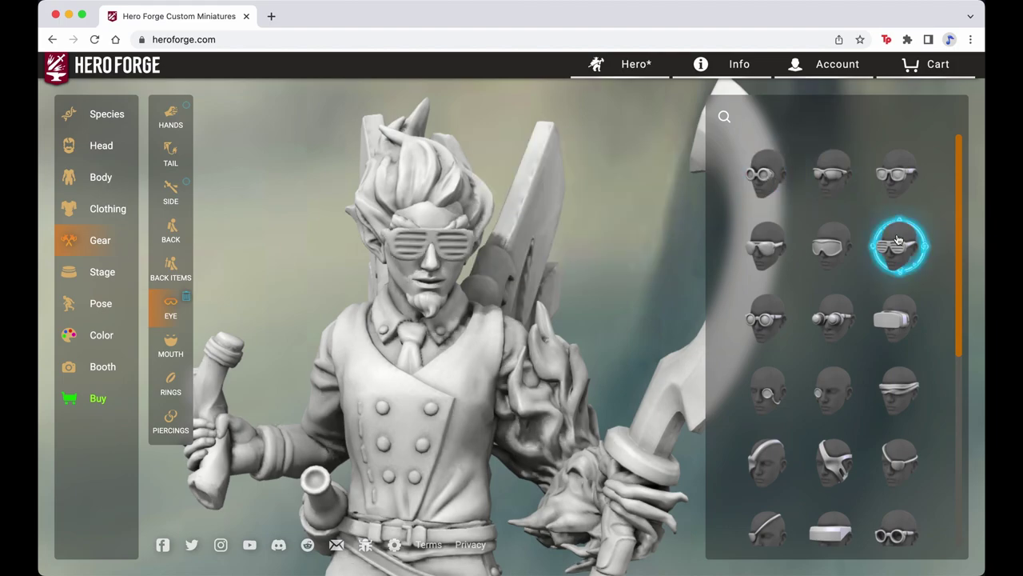
click(827, 392)
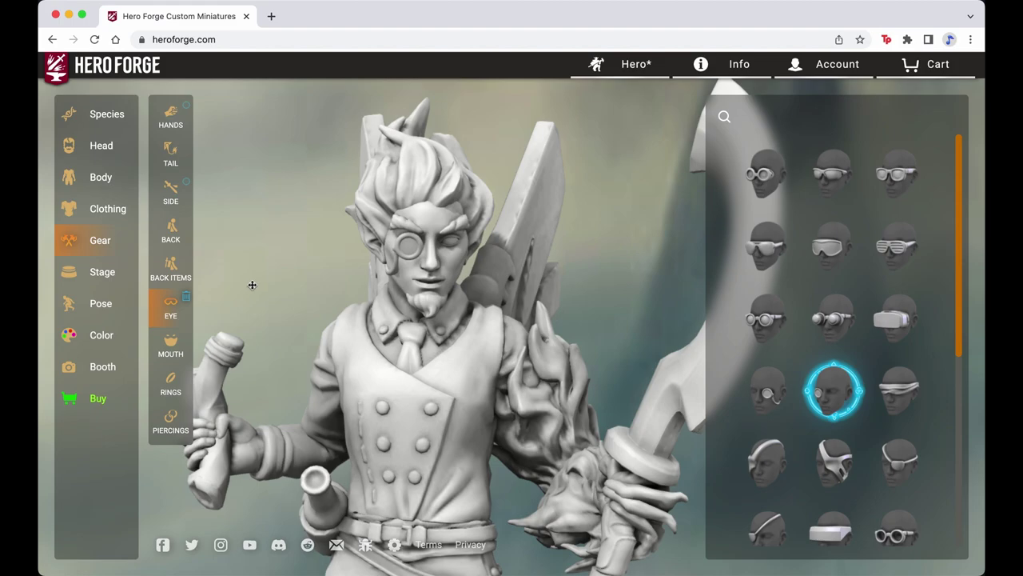
Step: Try a cigar and a gas mask, then remove the gas mask leaving no mouth gear
click(171, 345)
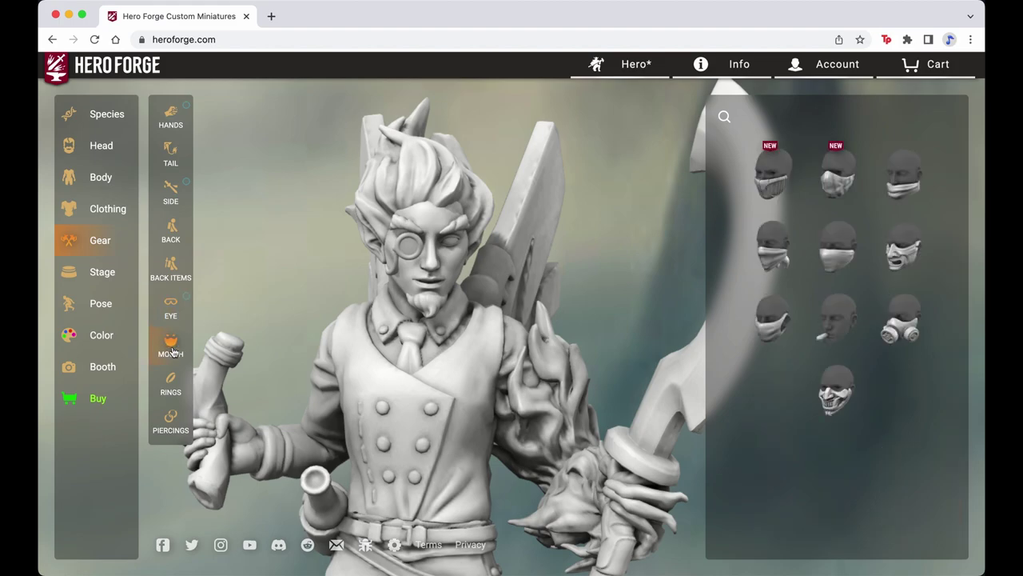
click(846, 331)
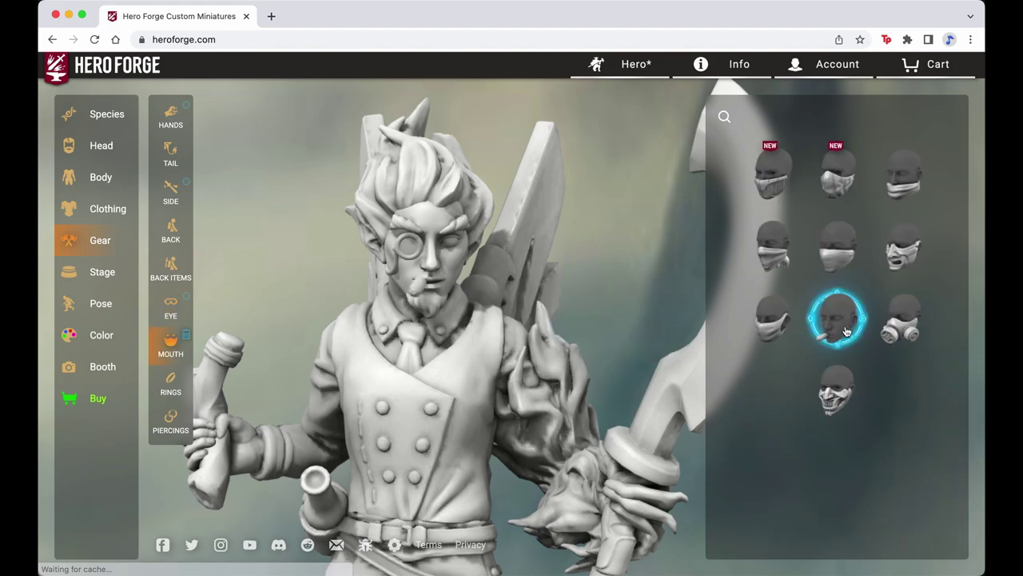
click(919, 336)
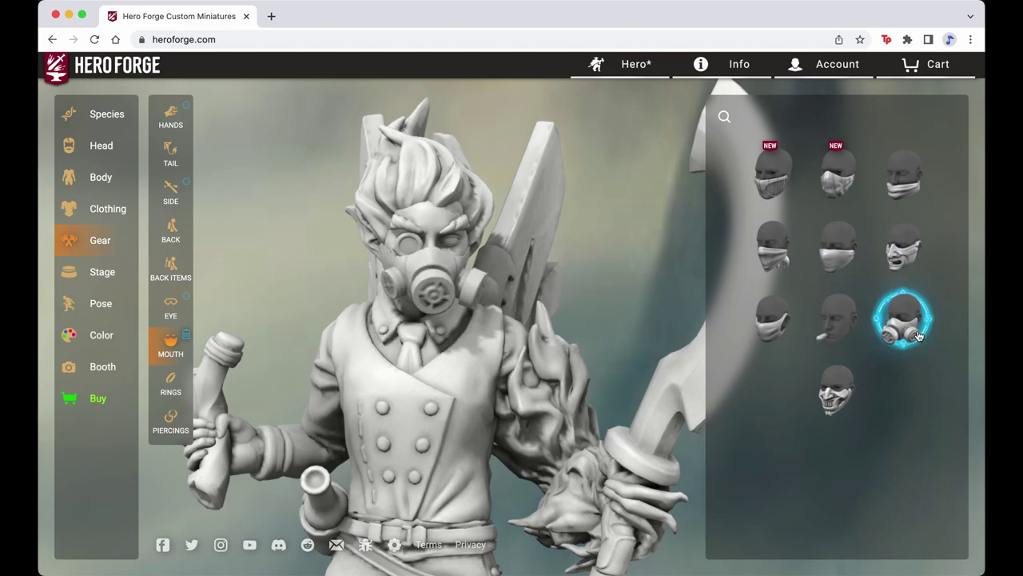
click(918, 336)
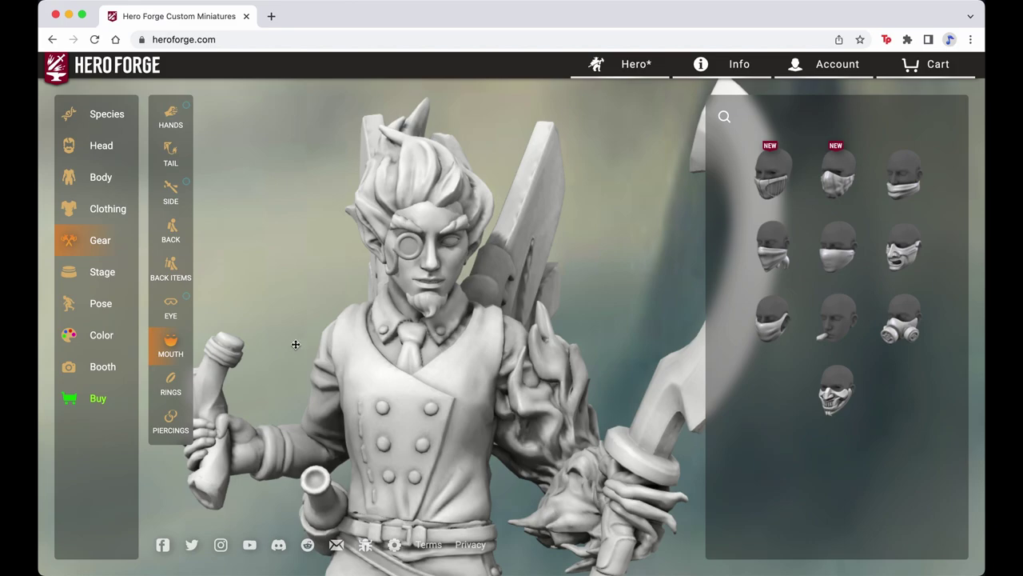
Step: Put a Wedding Band ring on the elf's hand, then bring up the Piercings choices
click(169, 385)
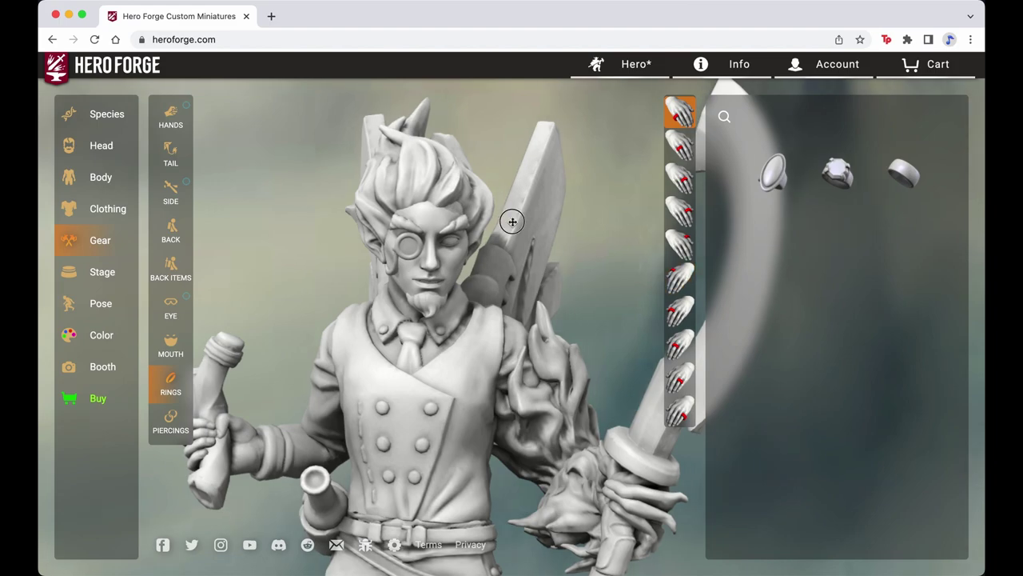
drag(512, 221, 575, 201)
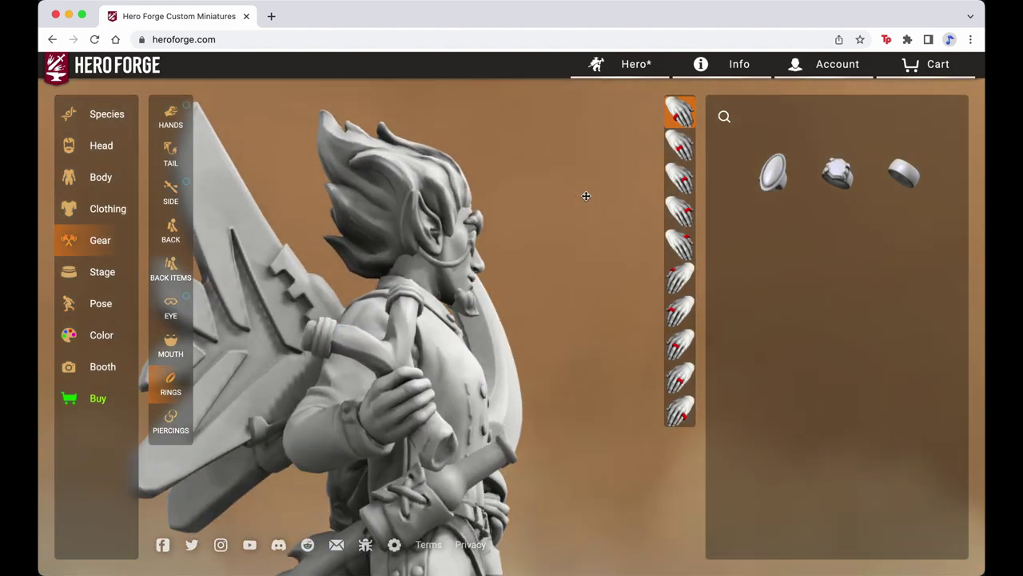
click(915, 176)
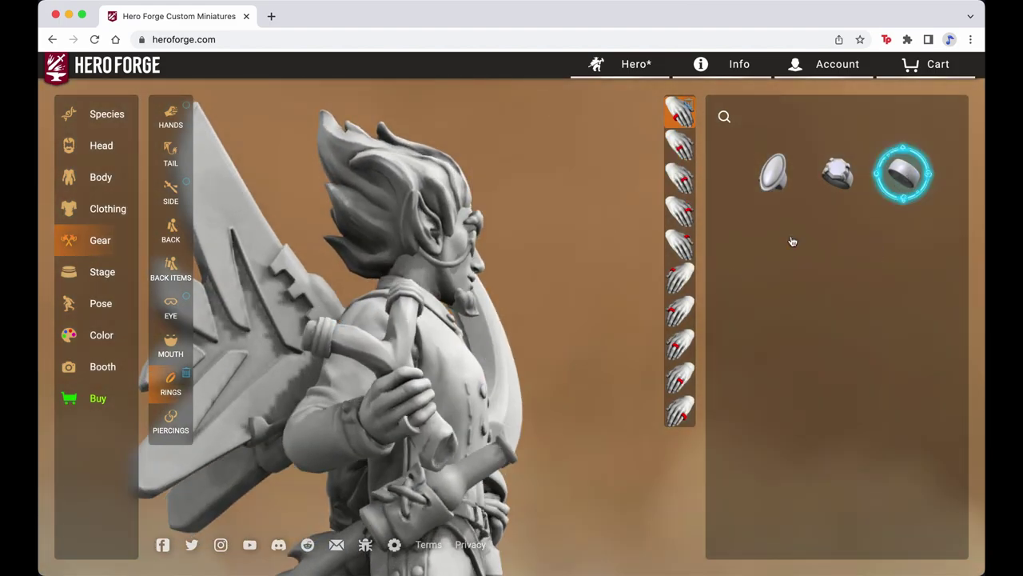
drag(579, 285, 190, 419)
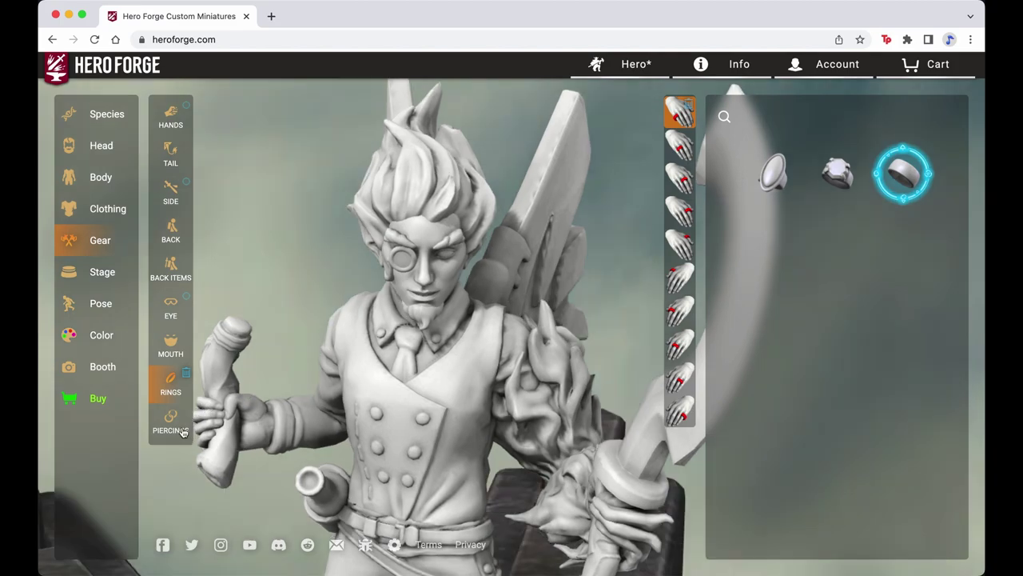
click(170, 422)
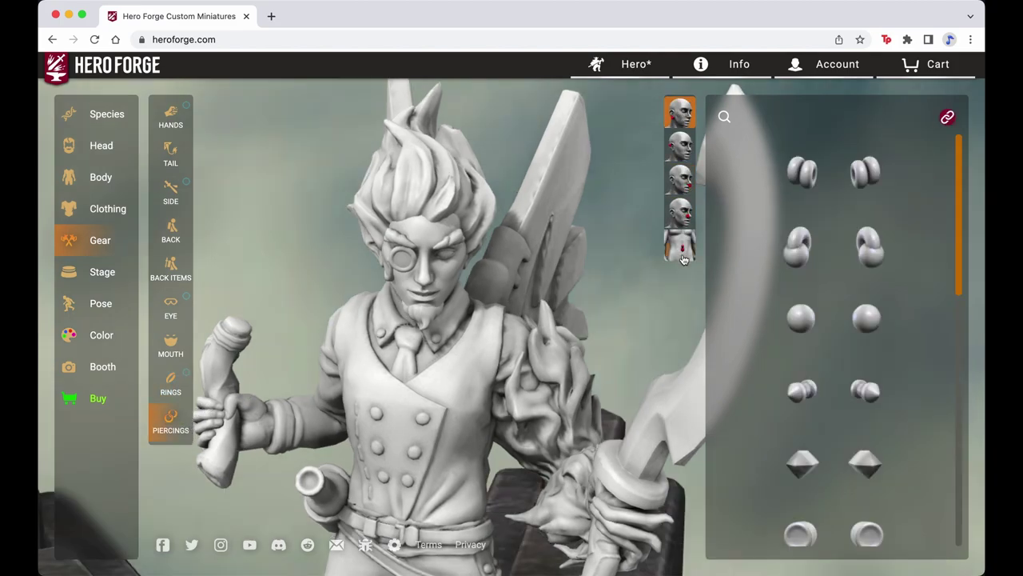
mouse_move(805, 283)
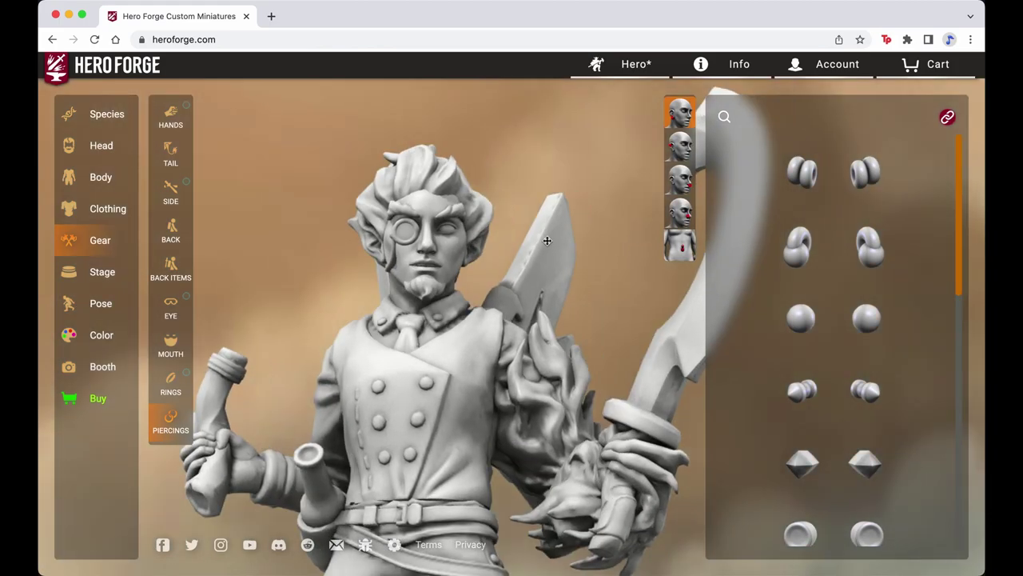
Step: Browse all Stage extras and place a d6 die on the base, viewing it from the side
click(96, 276)
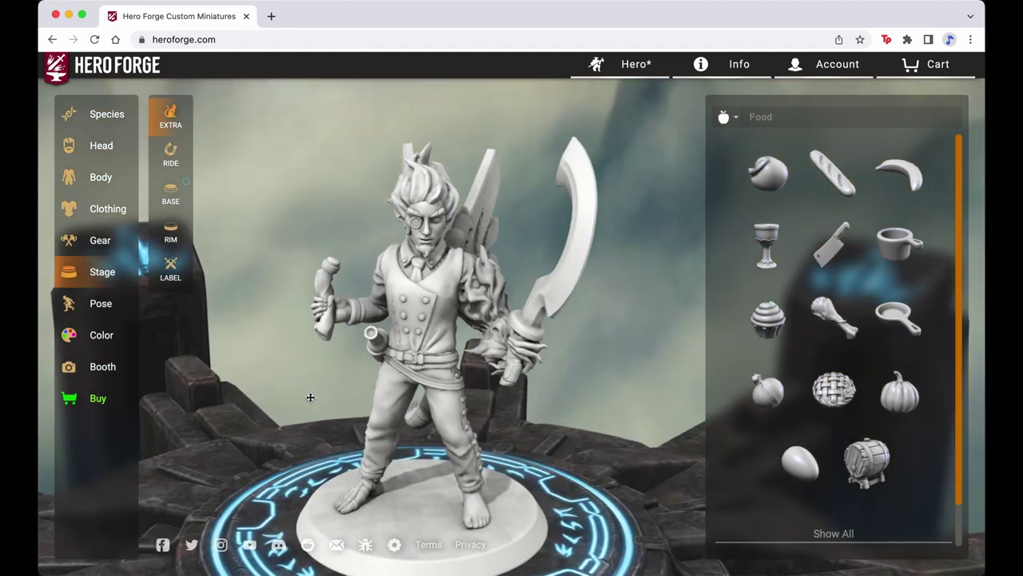
click(829, 534)
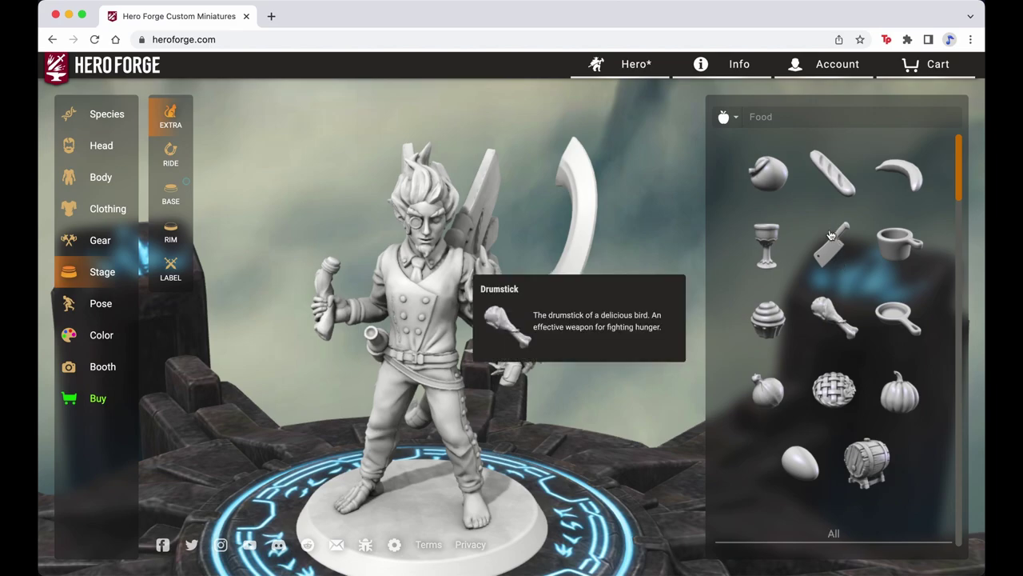
scroll(831, 240, down, 2)
scroll(830, 234, down, 3)
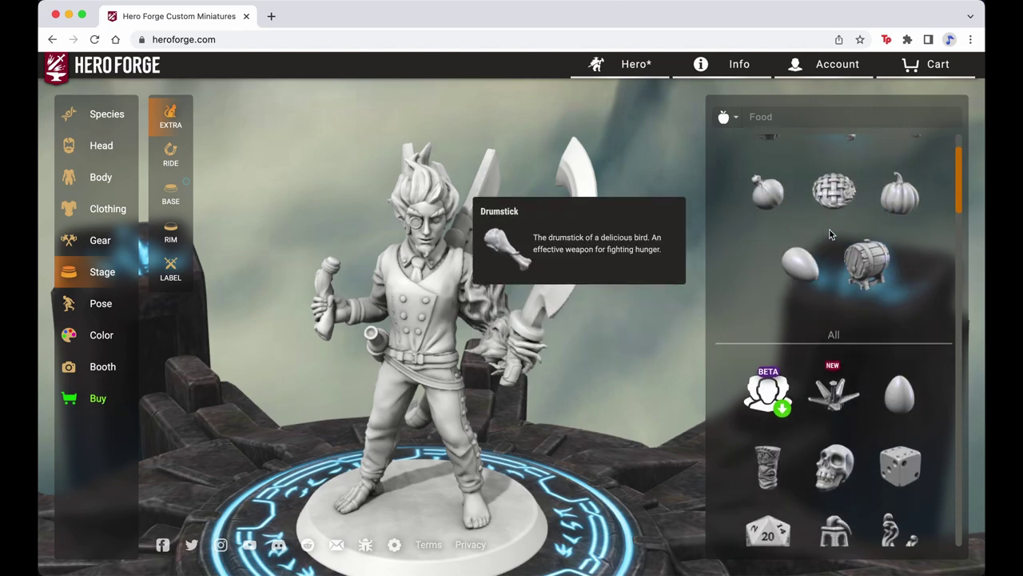
scroll(830, 233, down, 3)
scroll(832, 234, down, 1)
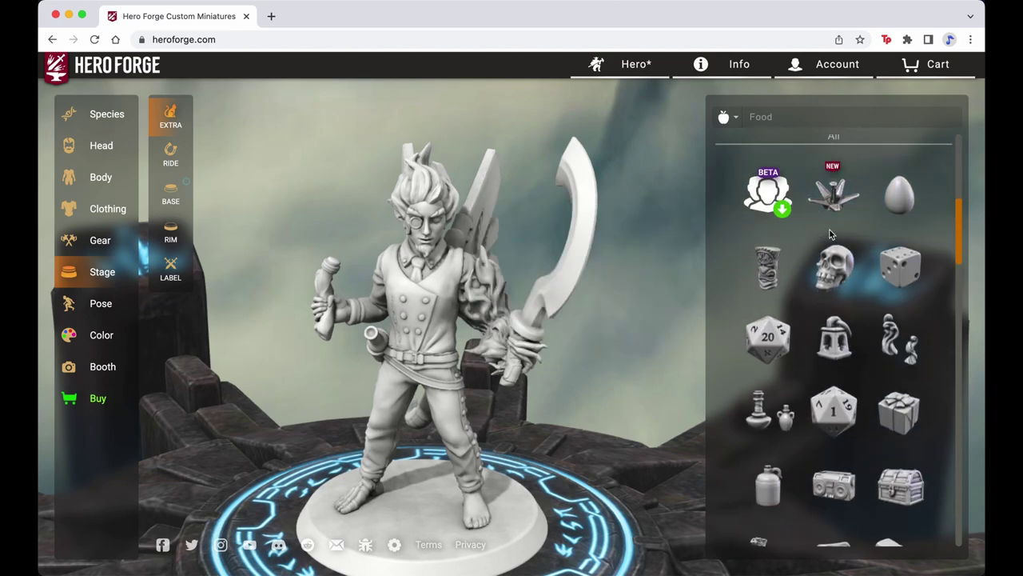
click(891, 268)
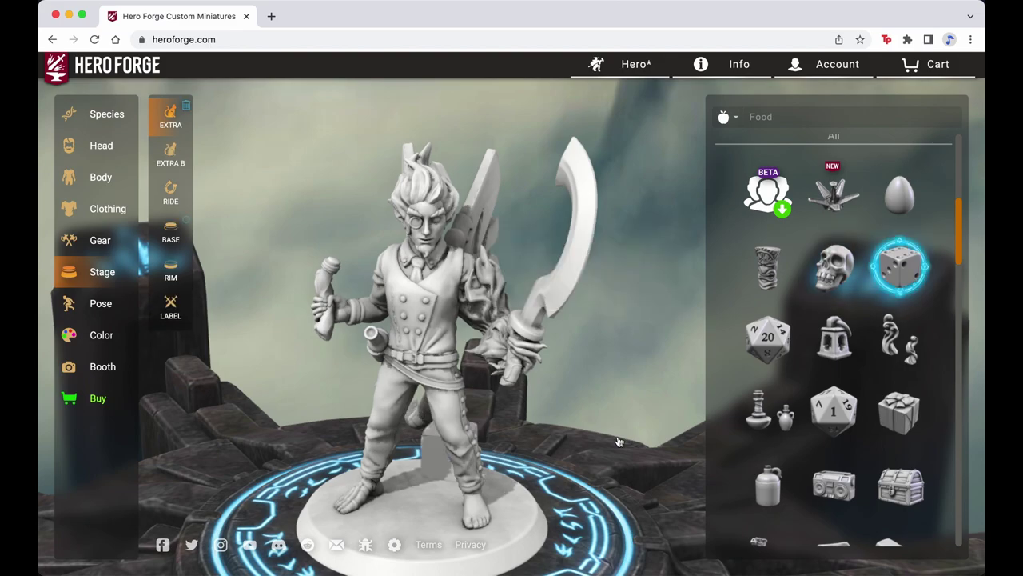
click(451, 442)
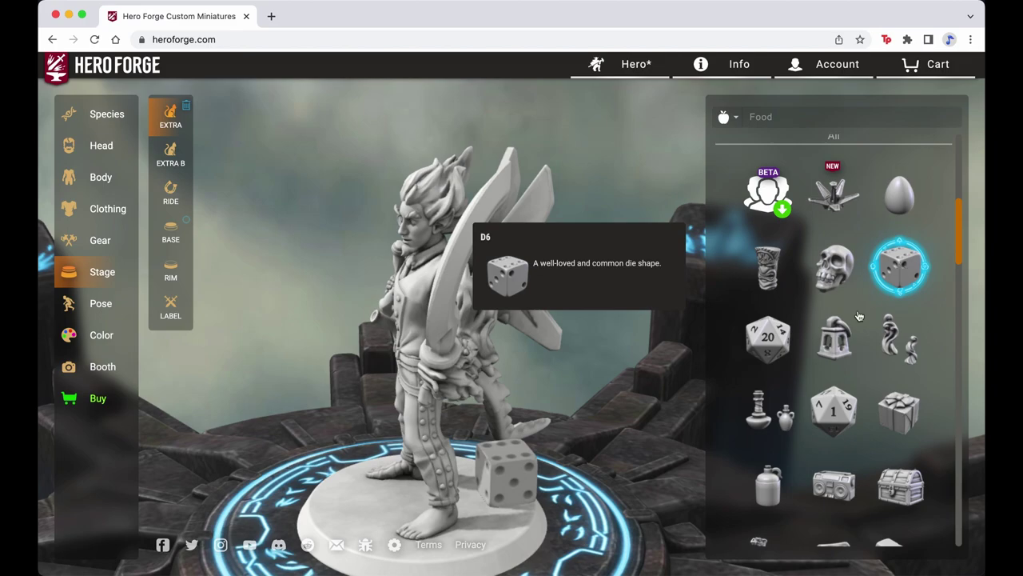
Step: Swap the die for a boombox, then remove it so the base is prop-free
click(834, 482)
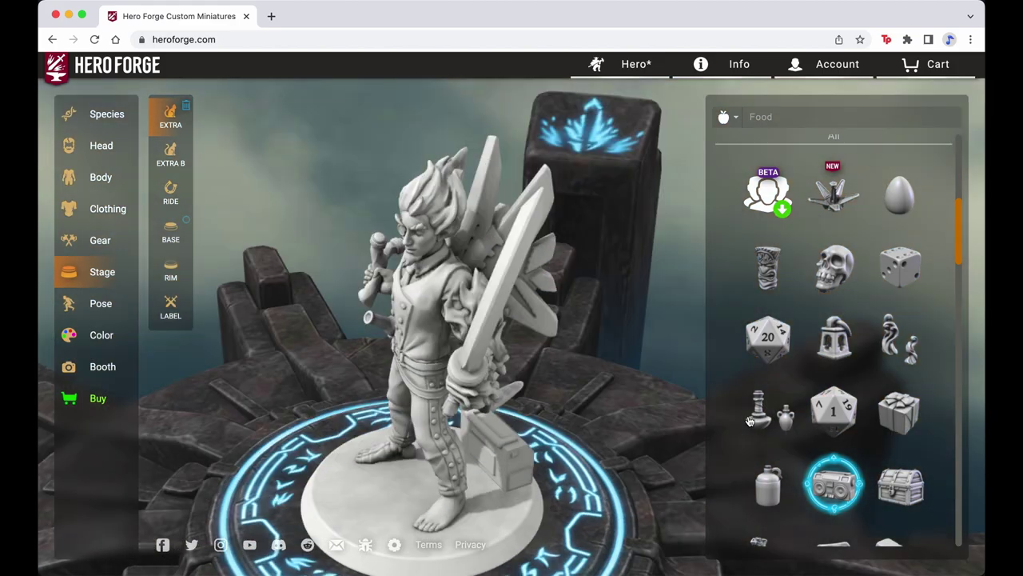
click(834, 483)
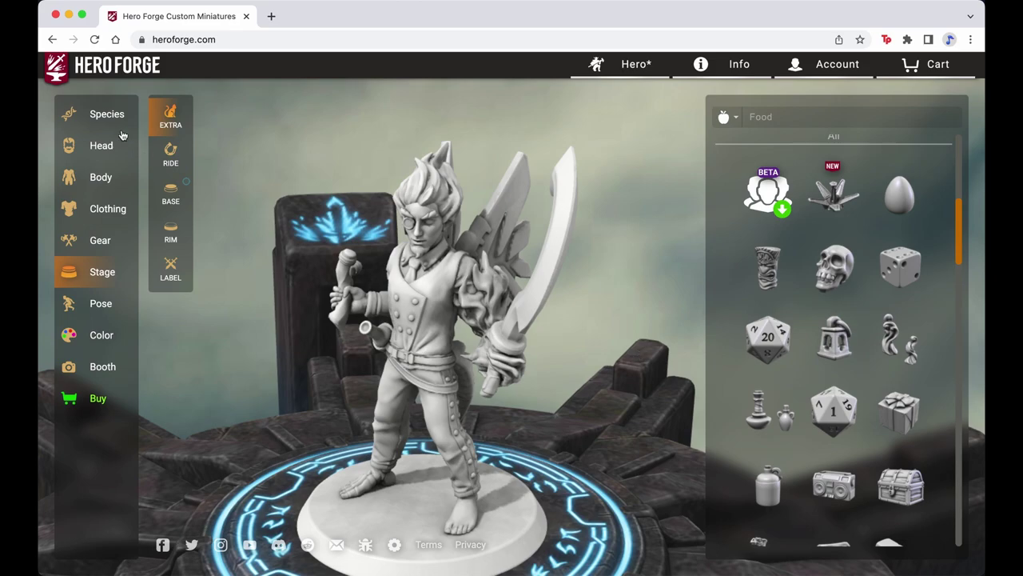
click(171, 156)
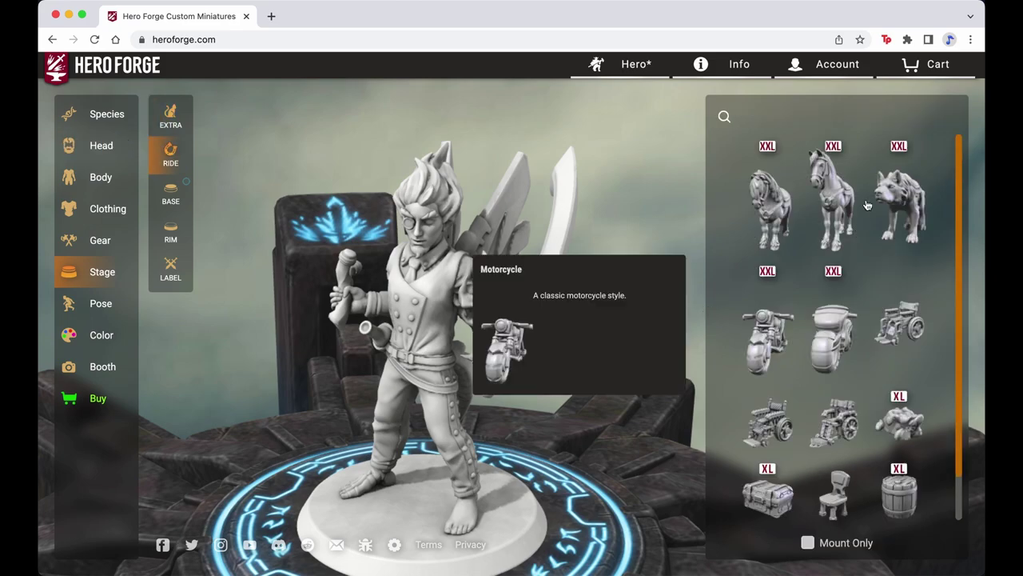
Step: Try the Warg wolf mount, orbit to inspect the rider, then remove it
click(904, 191)
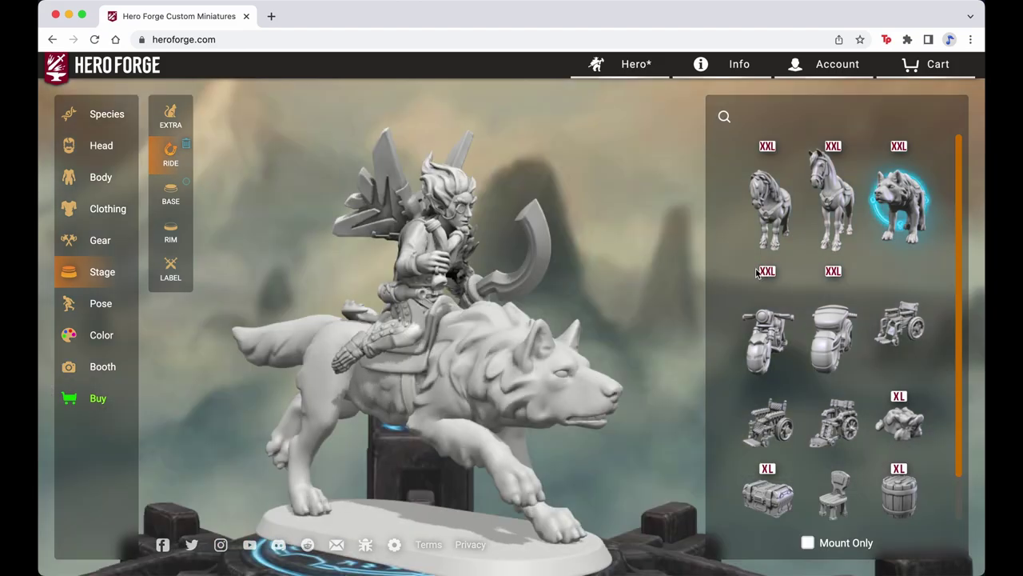
drag(447, 341, 593, 380)
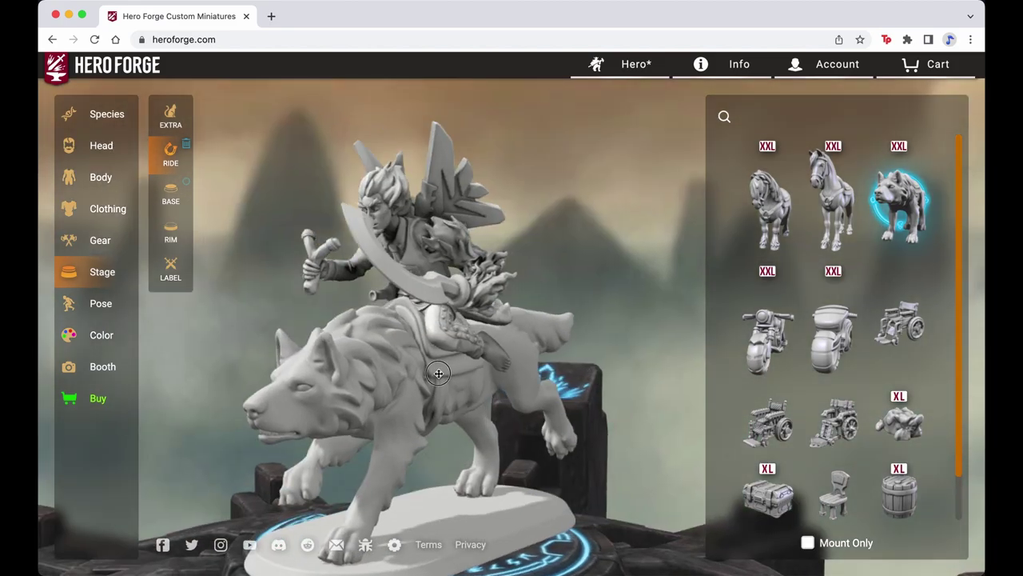
drag(445, 372, 438, 375)
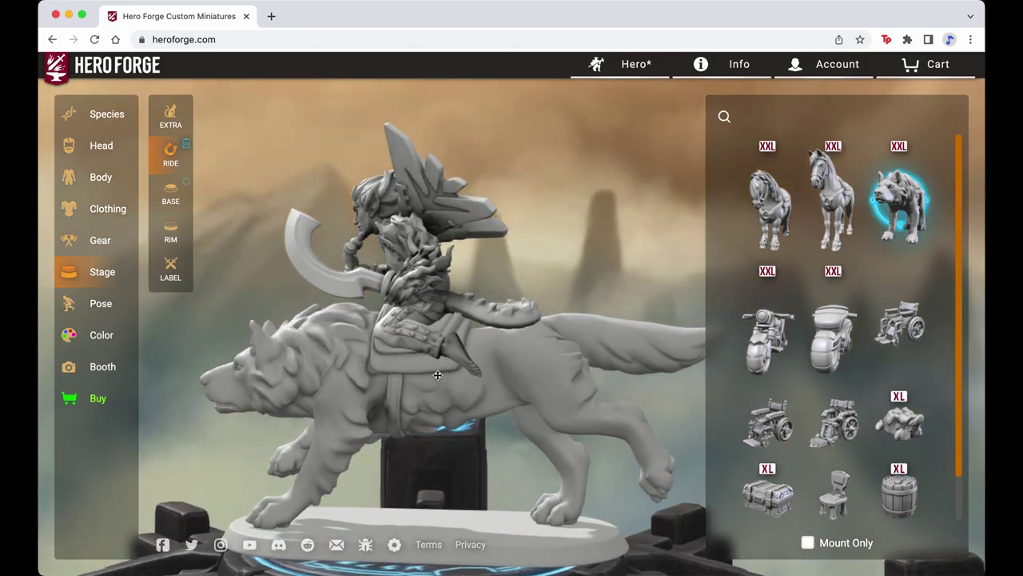
click(885, 202)
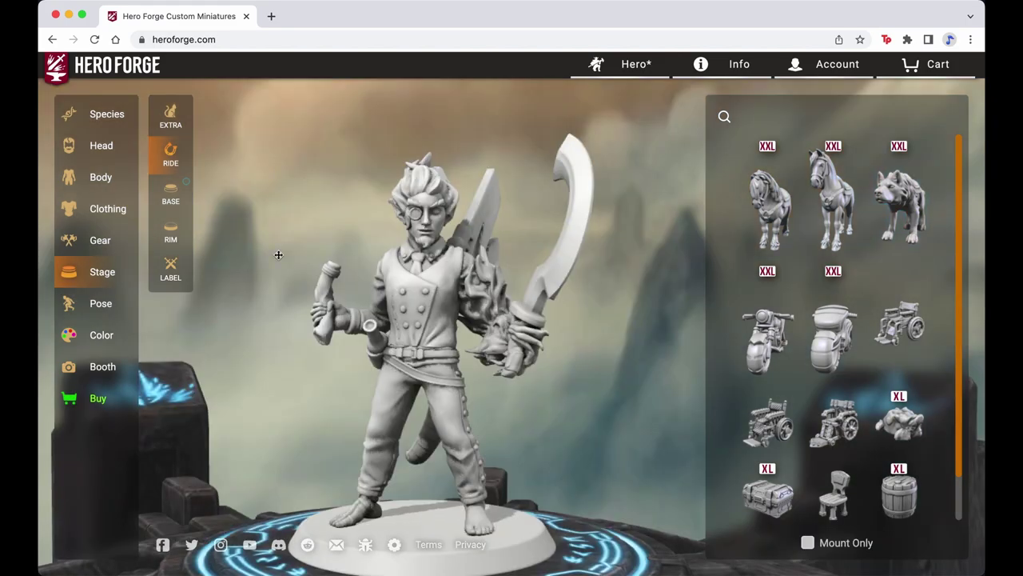
Step: Try a Curved base rim, then settle on a Straight rim for the base
click(170, 192)
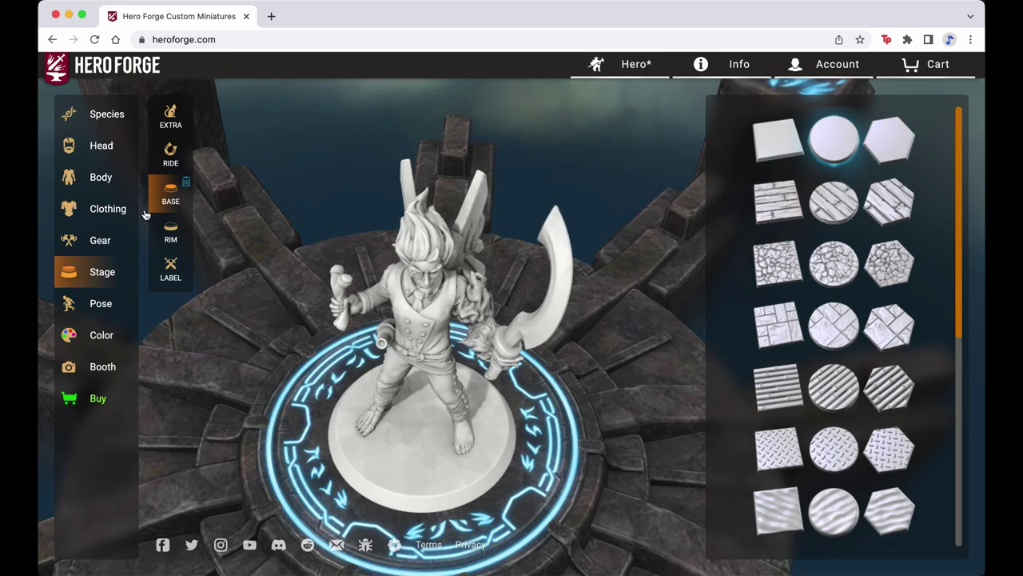
click(168, 232)
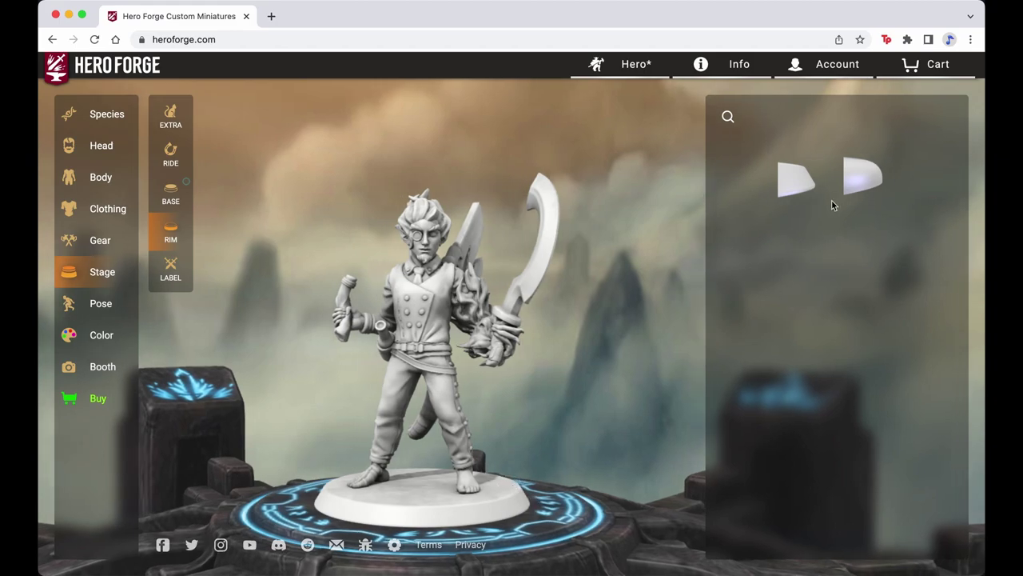
click(862, 178)
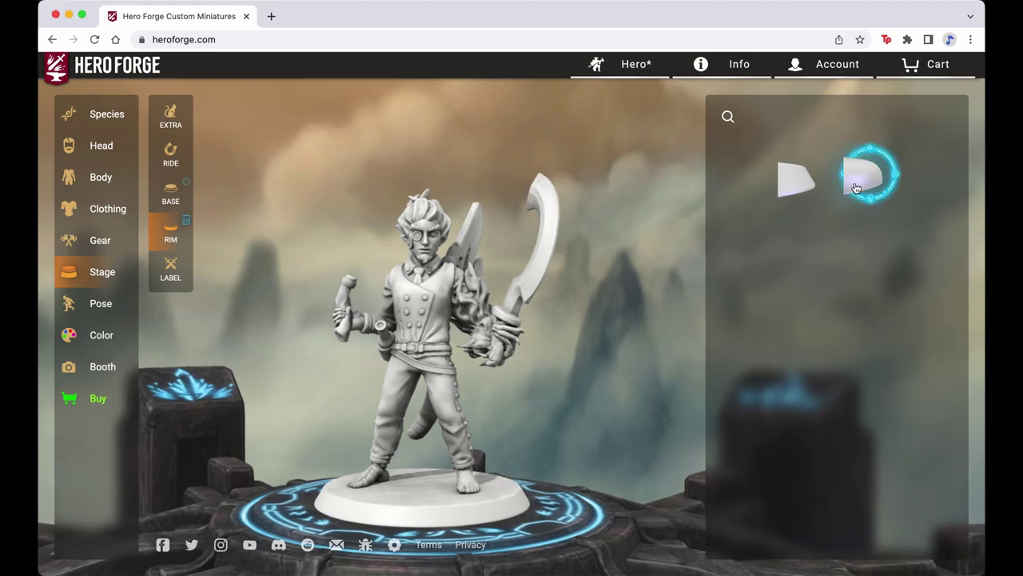
click(802, 182)
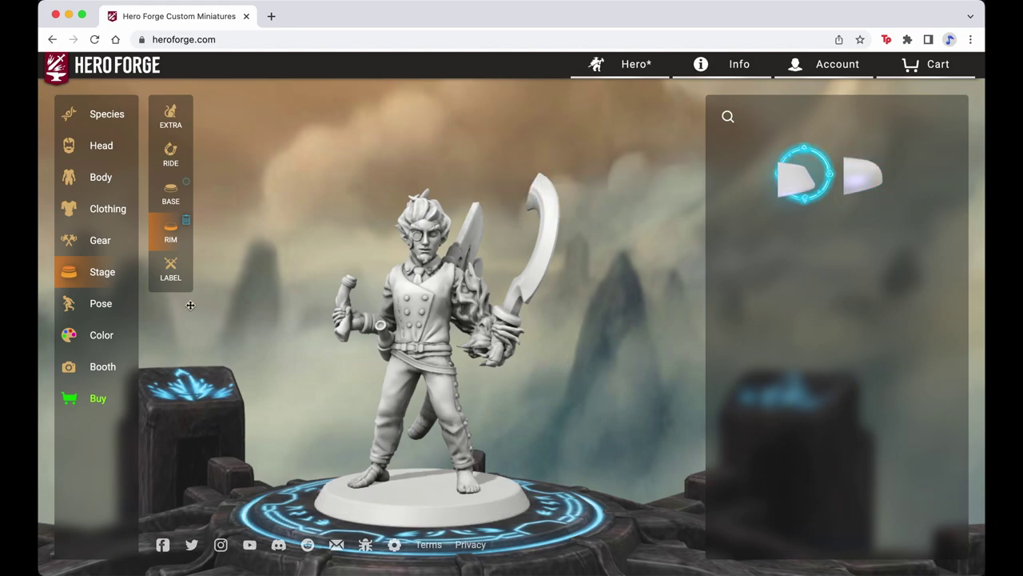
click(170, 272)
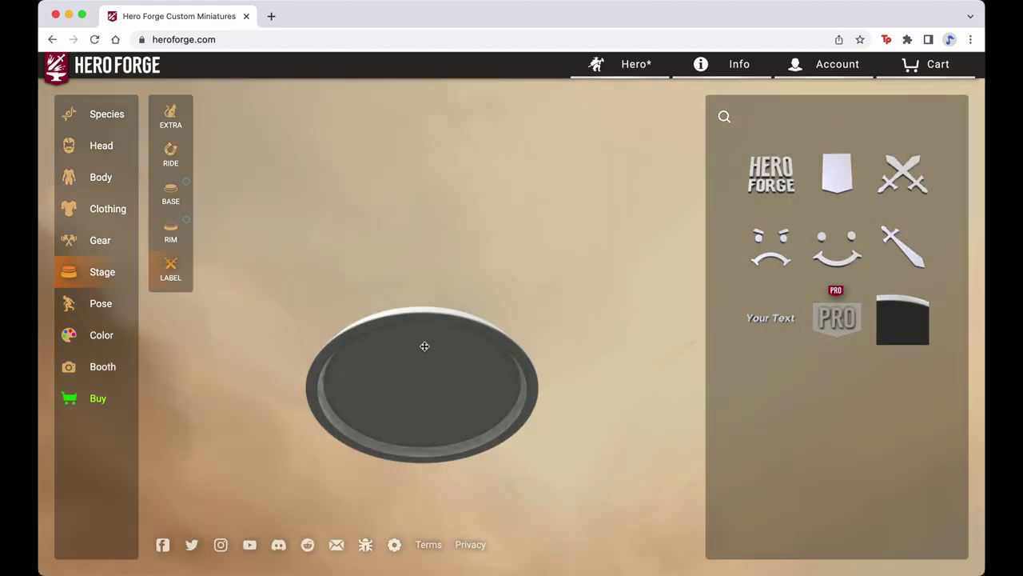
Step: Add a custom 'PPG' text label to the underside of the base
click(789, 318)
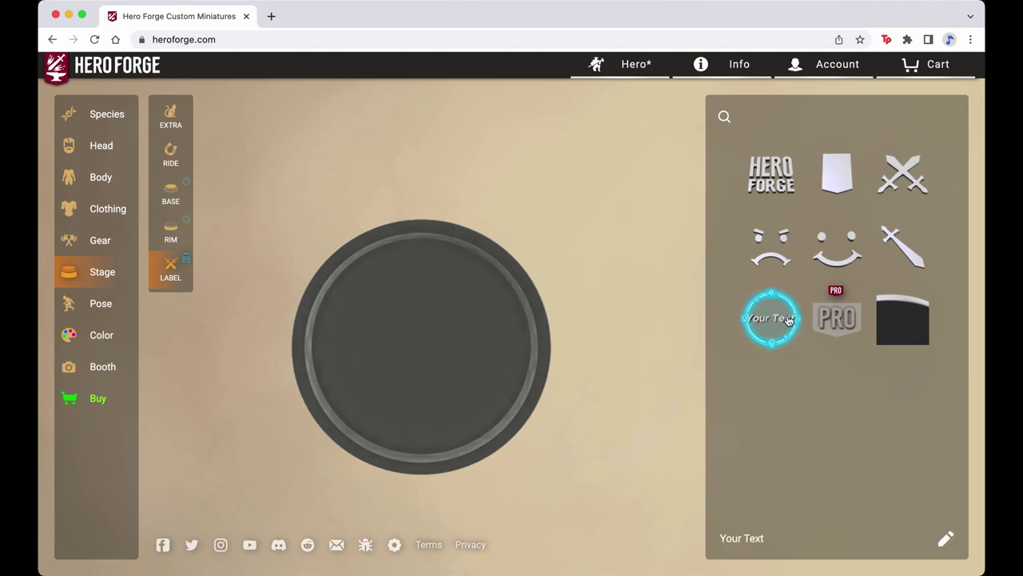
click(731, 537)
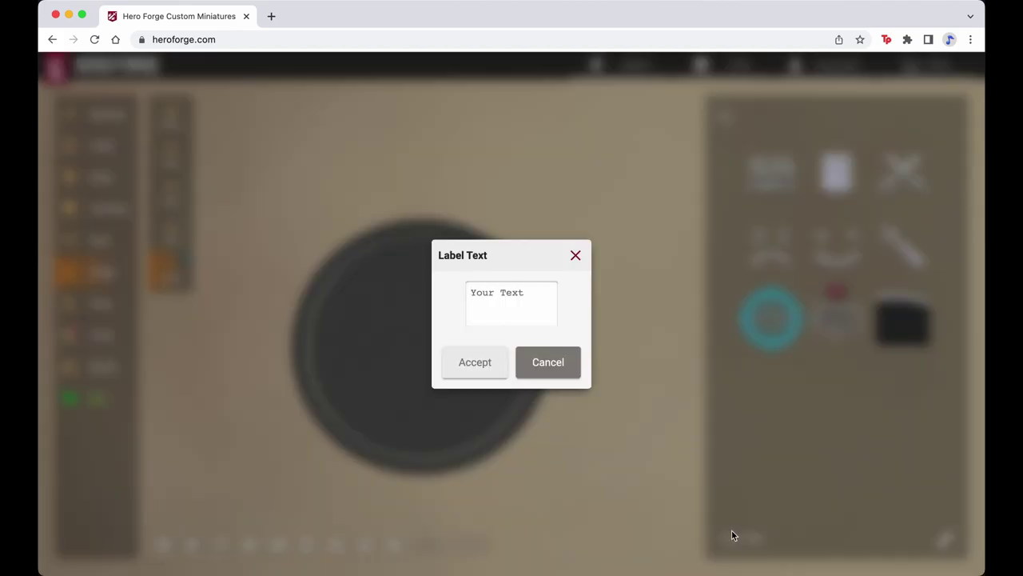
text(PPG)
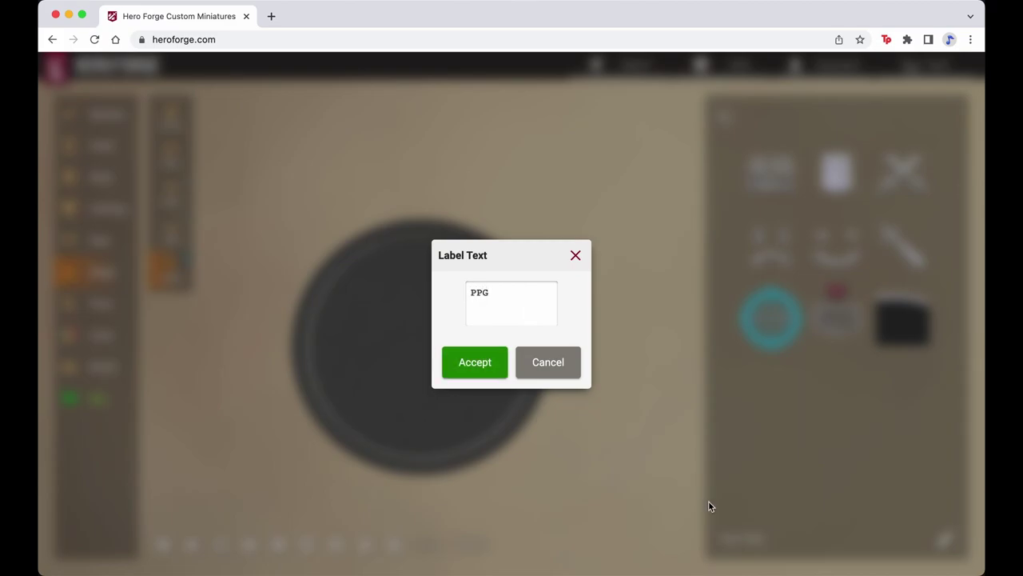
click(483, 362)
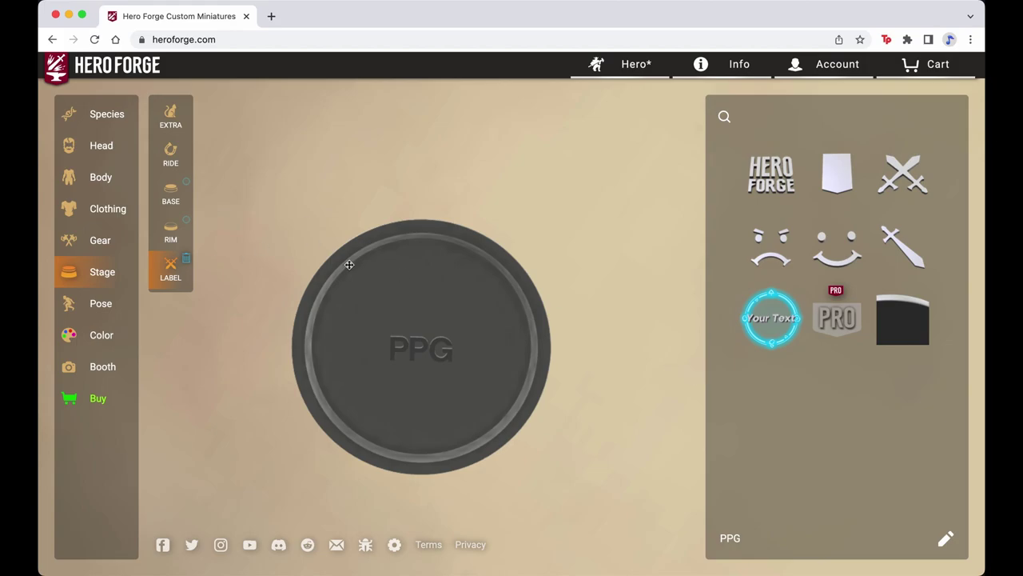
click(100, 305)
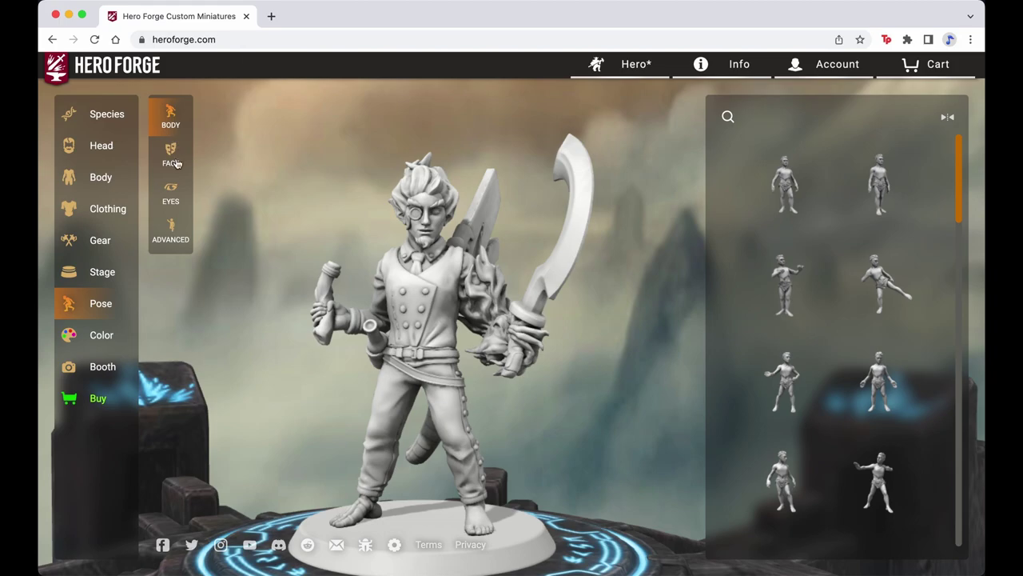
Step: Try Low Side Kick, a crouching pose and Prone, then choose a relaxed standing body pose
click(872, 282)
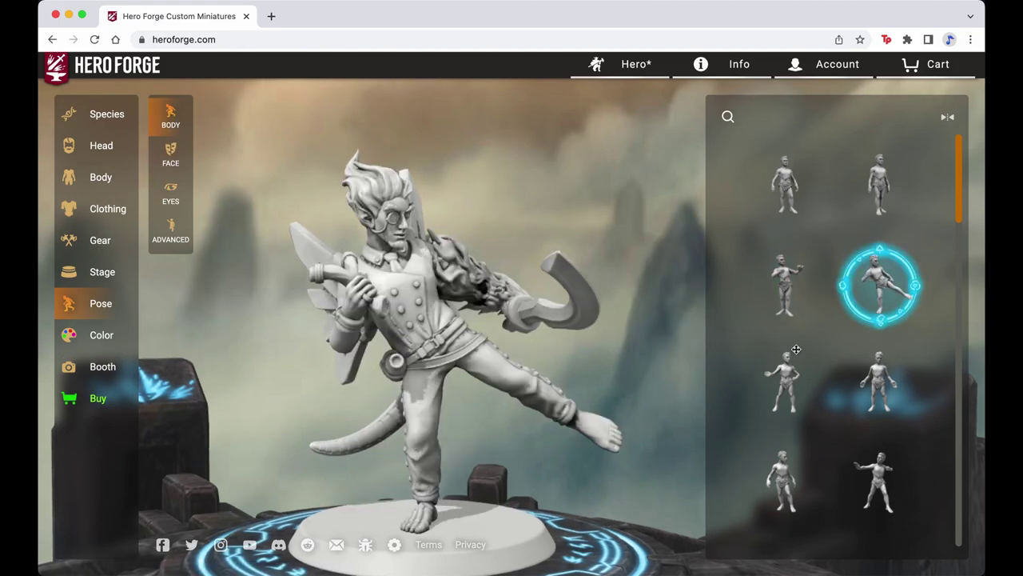
scroll(825, 347, down, 3)
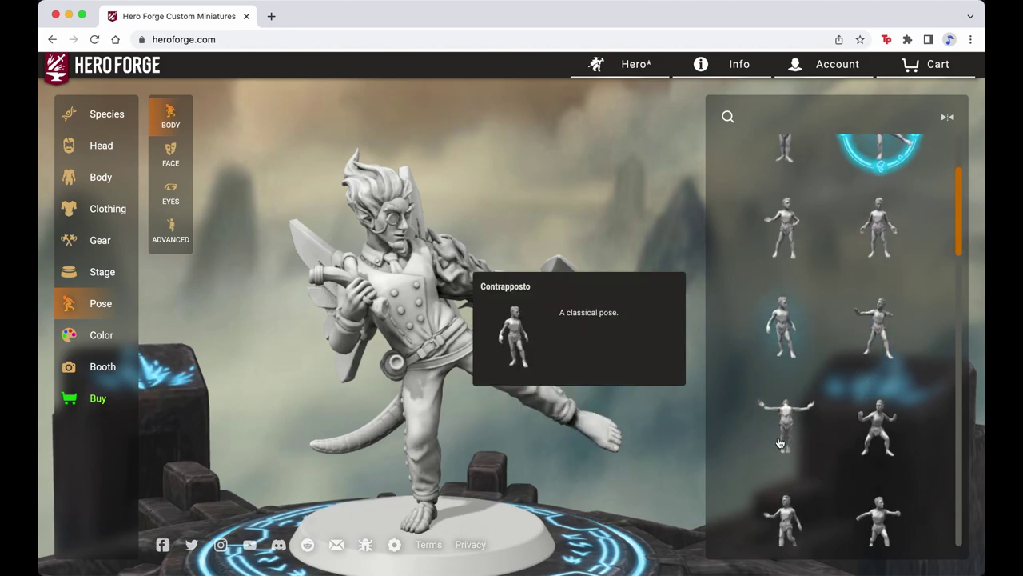
scroll(855, 442, down, 5)
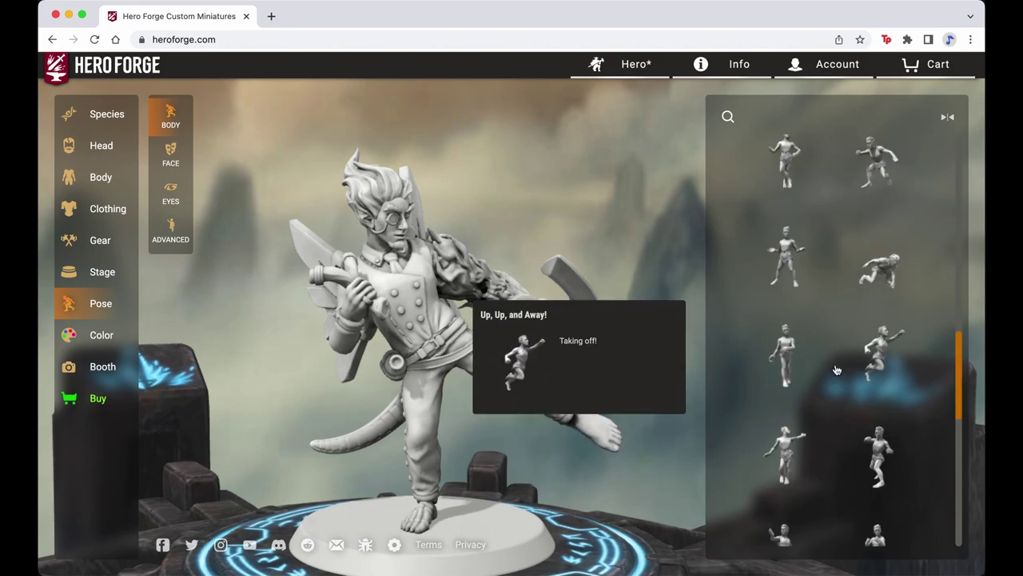
click(886, 281)
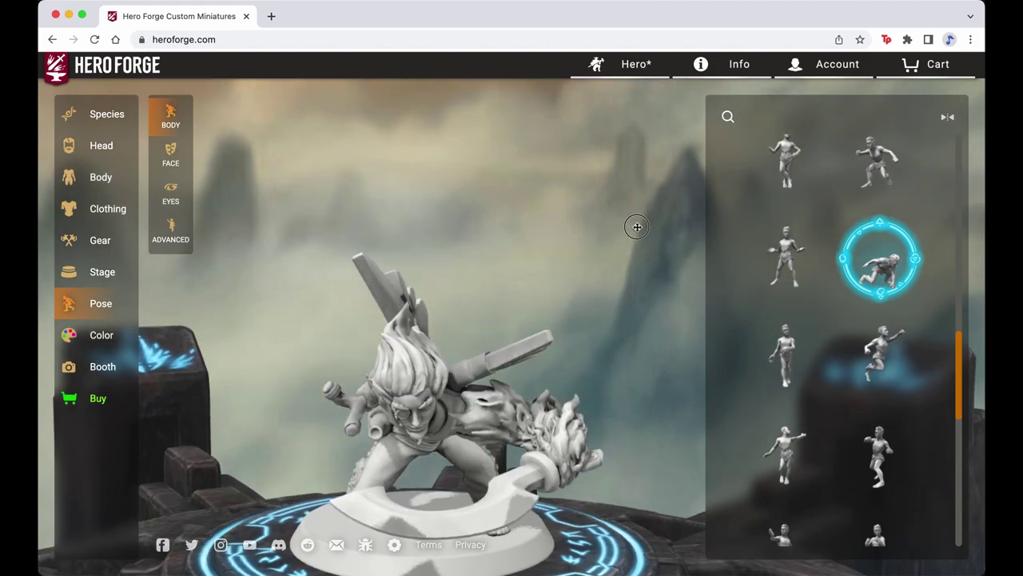
drag(632, 226, 621, 272)
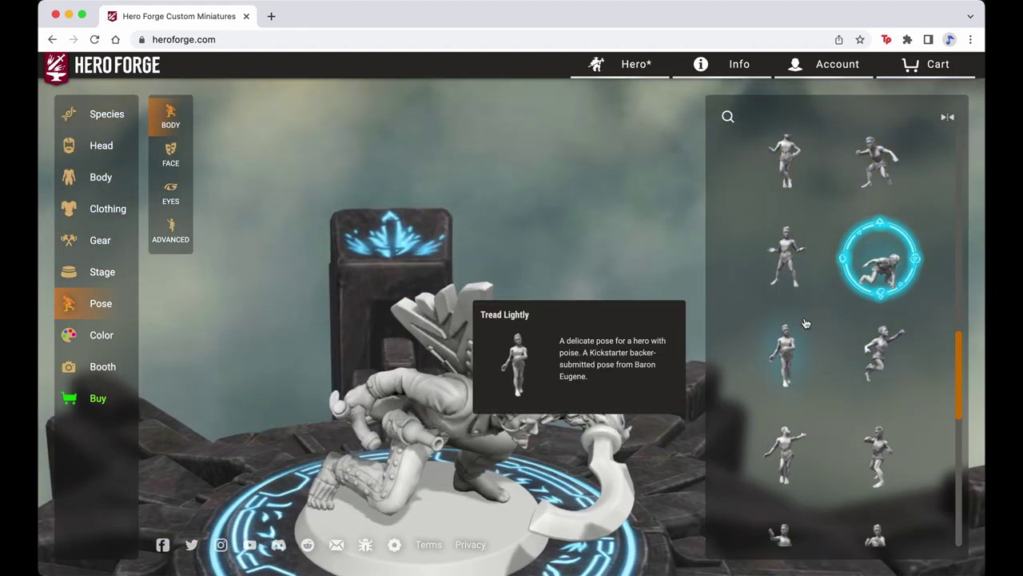
scroll(806, 323, down, 3)
scroll(804, 336, down, 3)
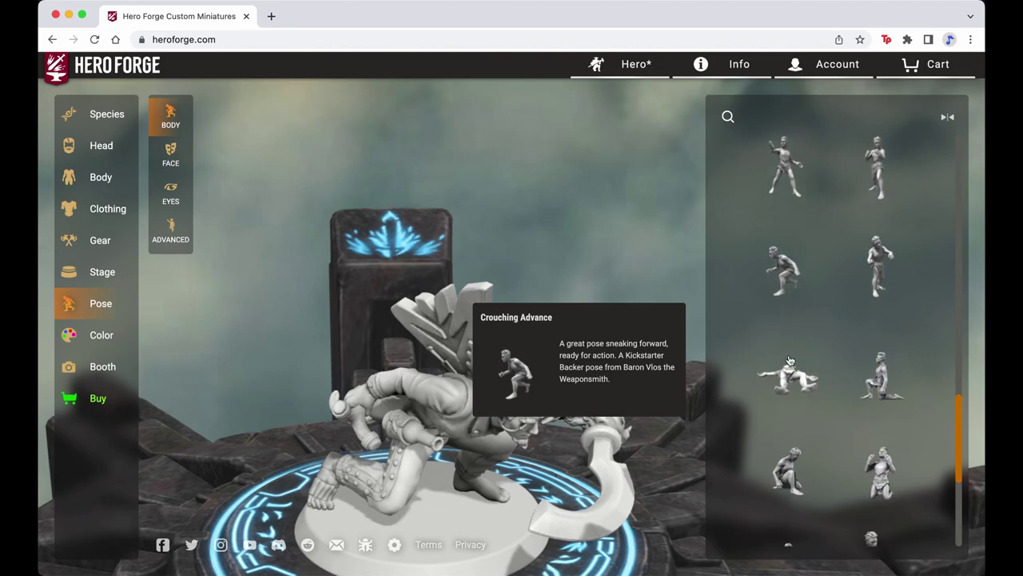
click(800, 351)
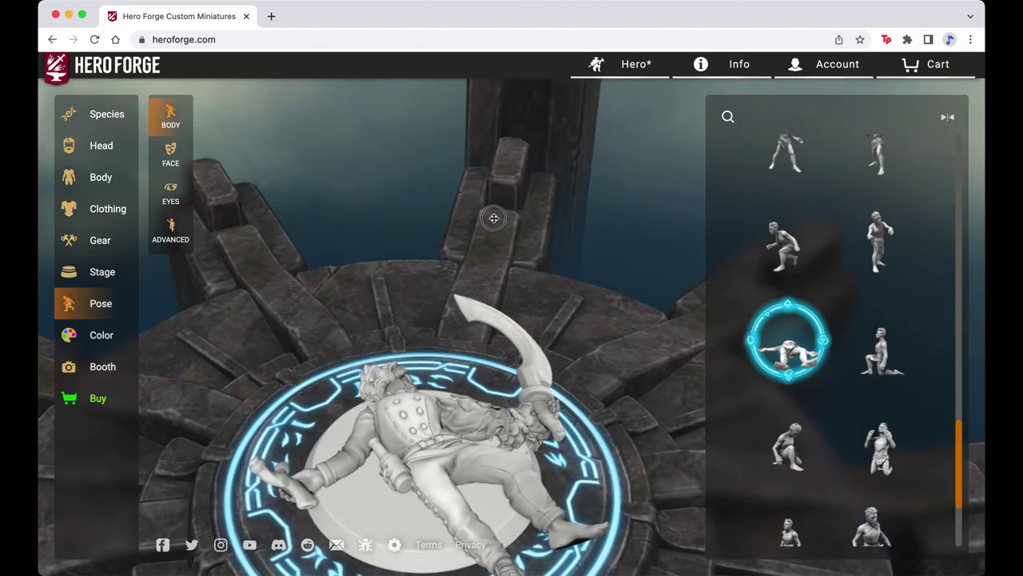
scroll(746, 379, up, 10)
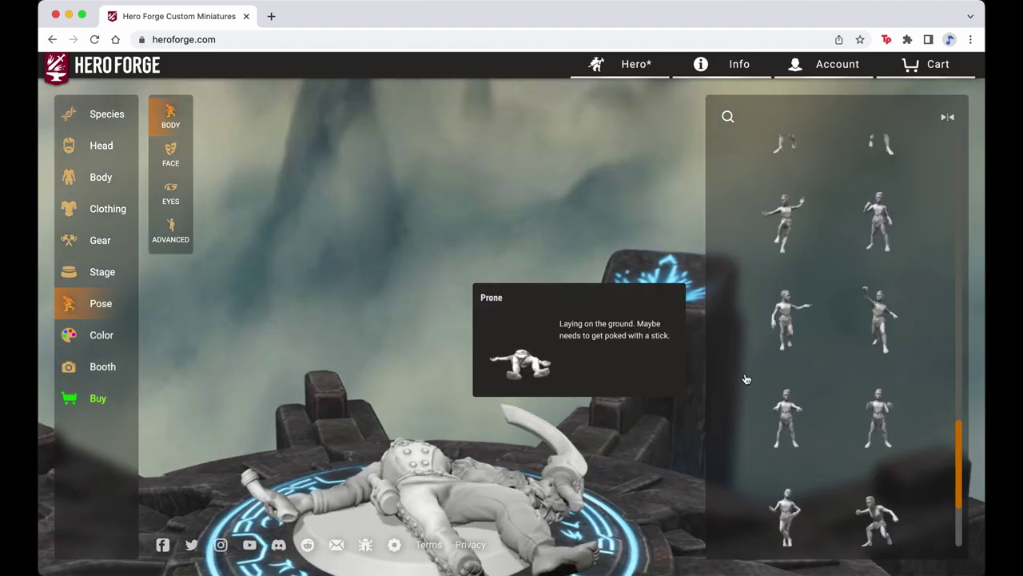
scroll(752, 364, up, 5)
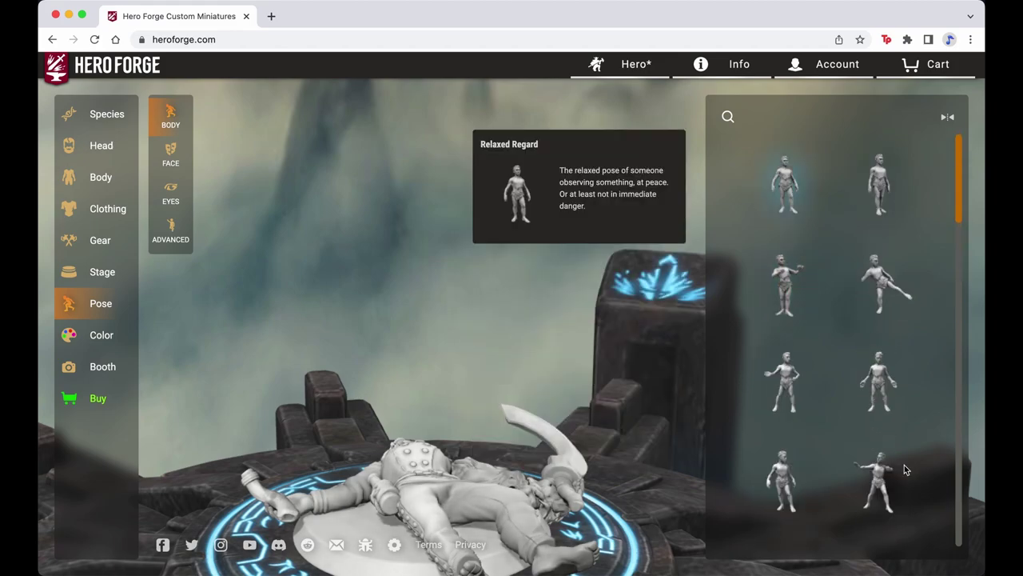
click(887, 392)
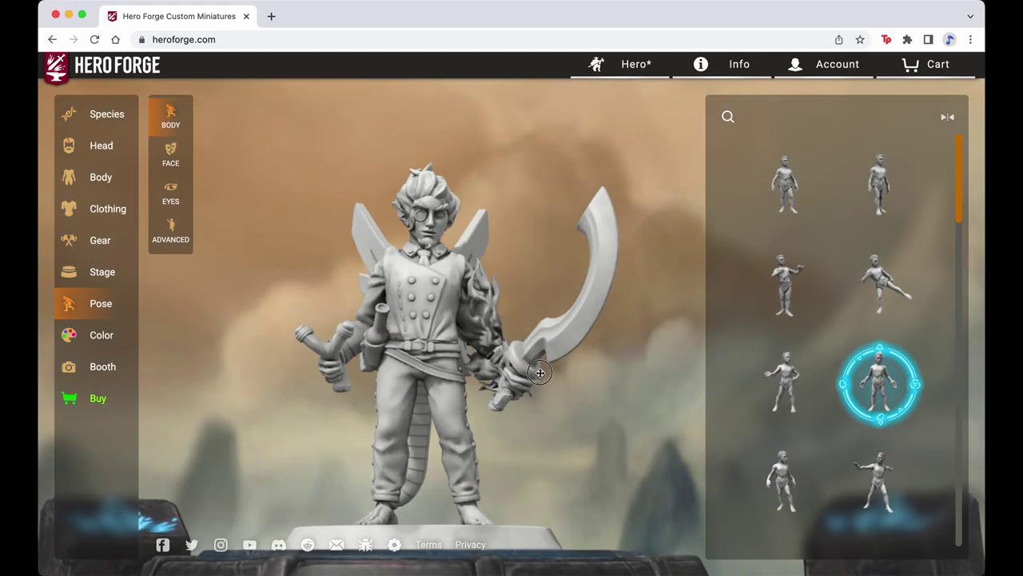
Step: Apply the Cocky facial expression and tone it down to about 0.6
click(166, 158)
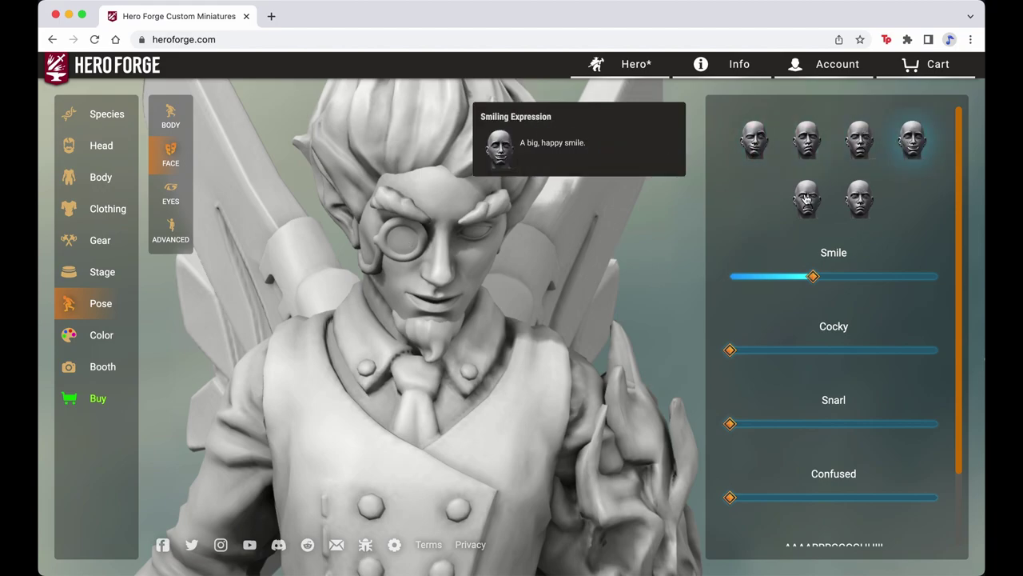
click(757, 140)
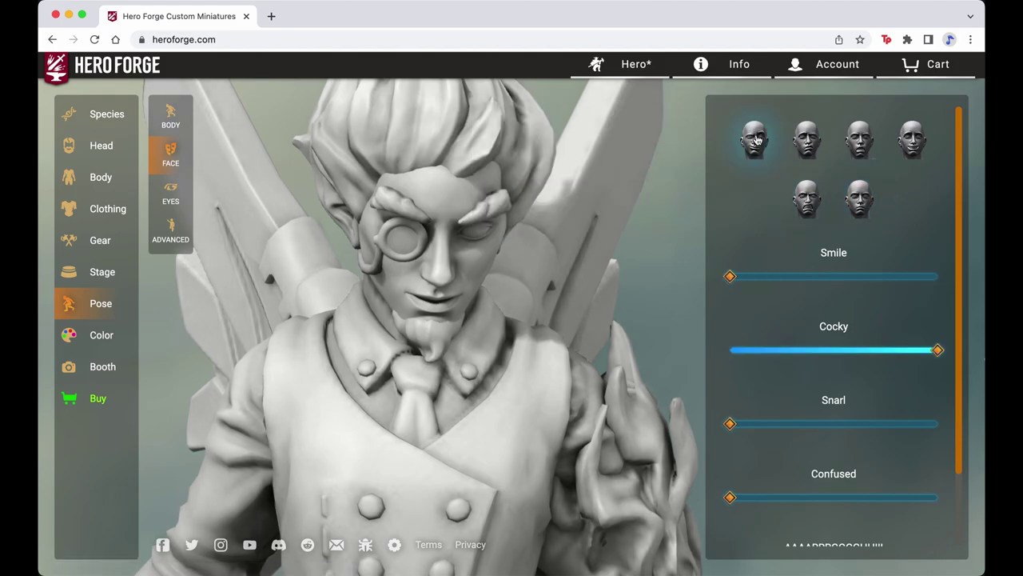
drag(639, 292, 635, 256)
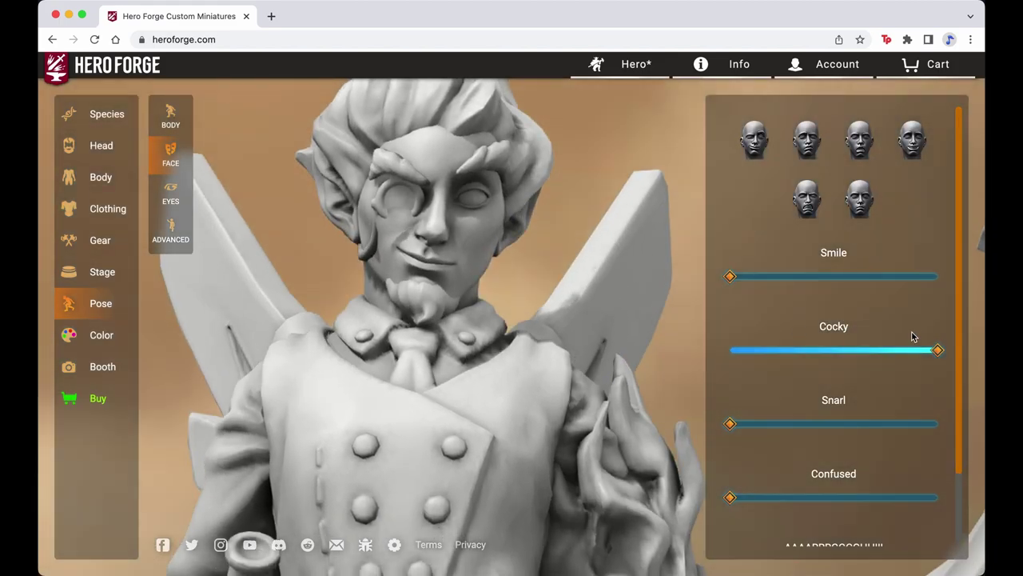
click(884, 349)
drag(884, 350, 862, 350)
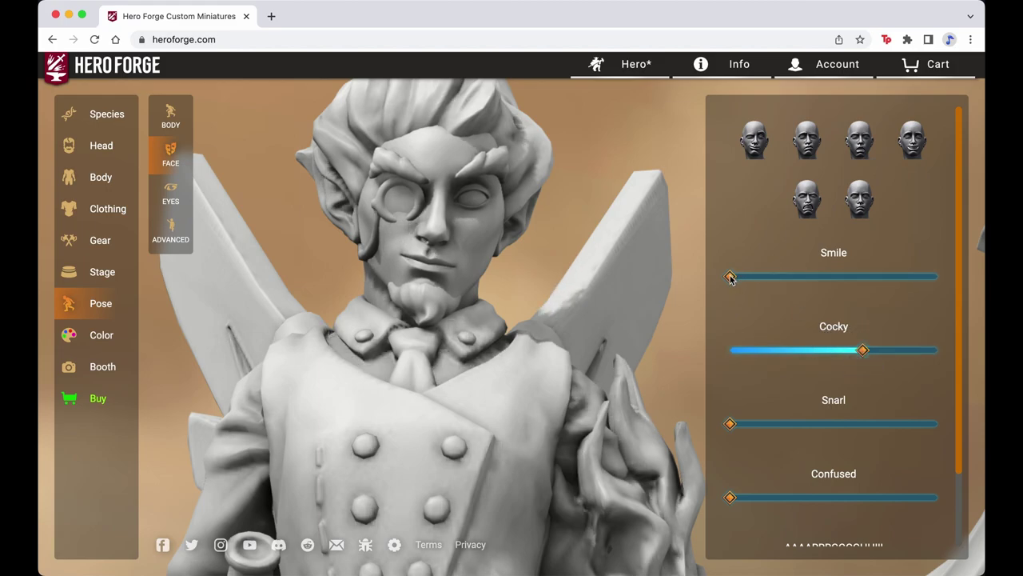
Step: Add a slight smile and test the AAAARRRGGGGHH!!! shout slider
drag(730, 275, 765, 281)
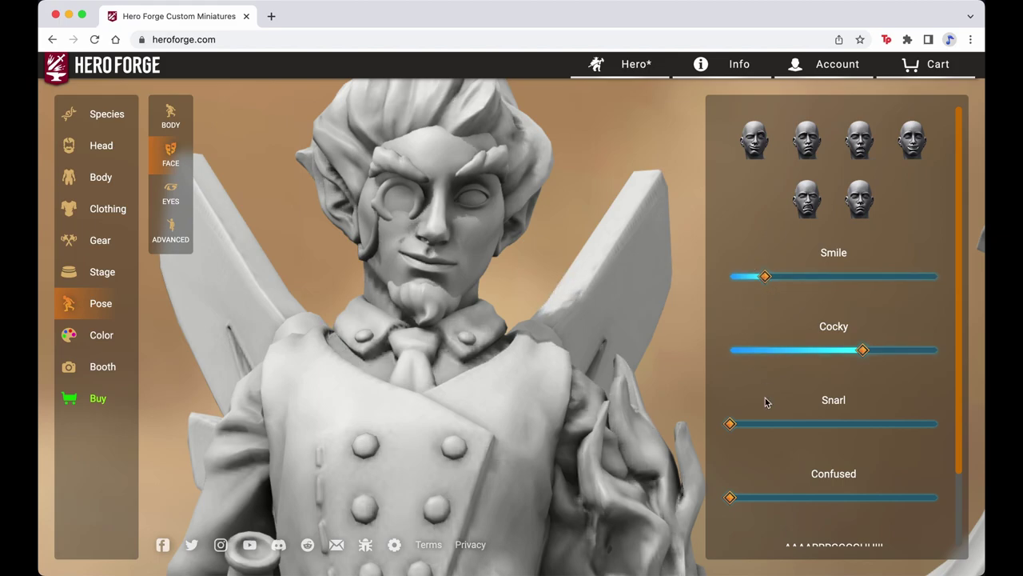
scroll(765, 398, down, 2)
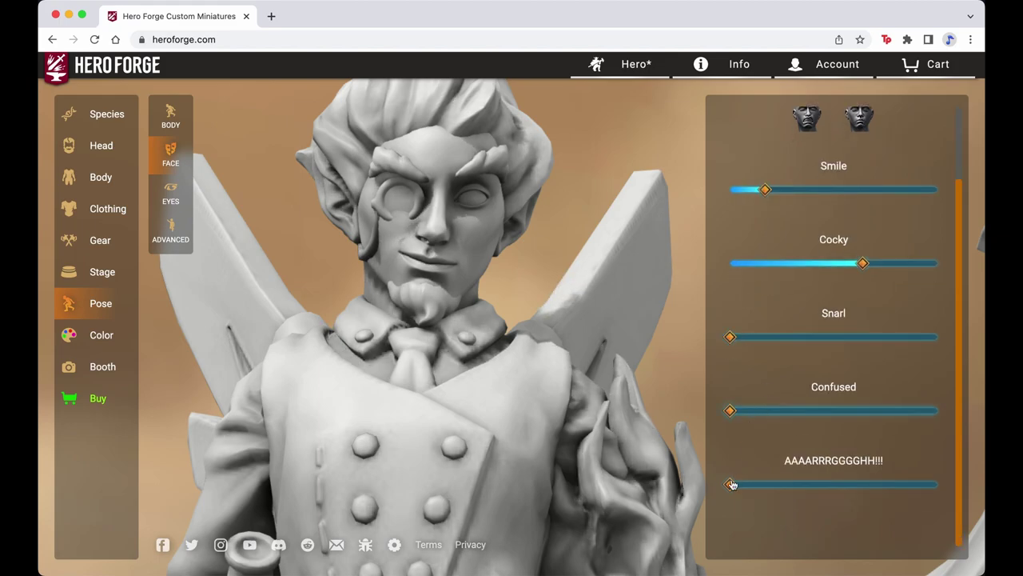
drag(730, 483, 688, 481)
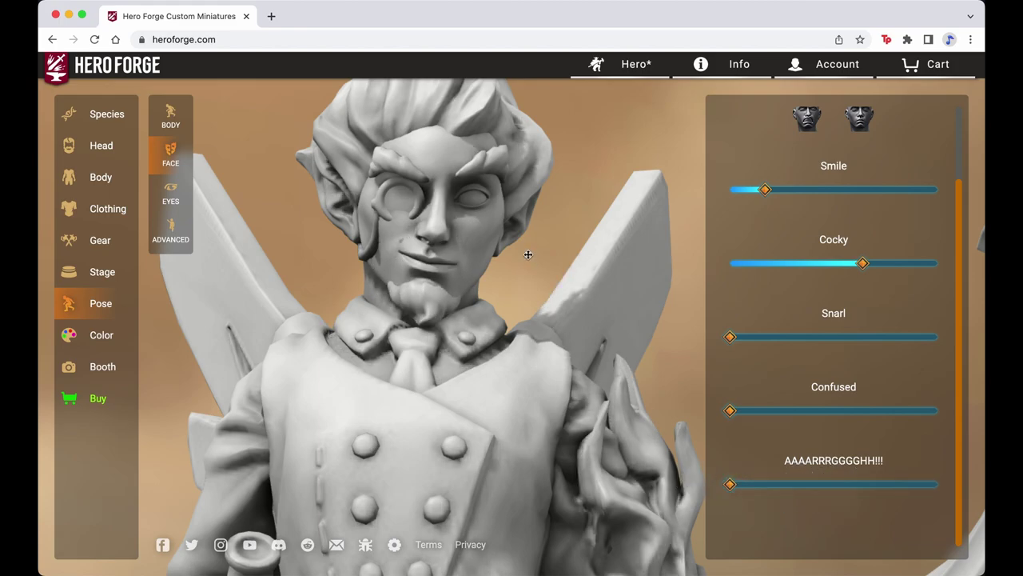
click(179, 196)
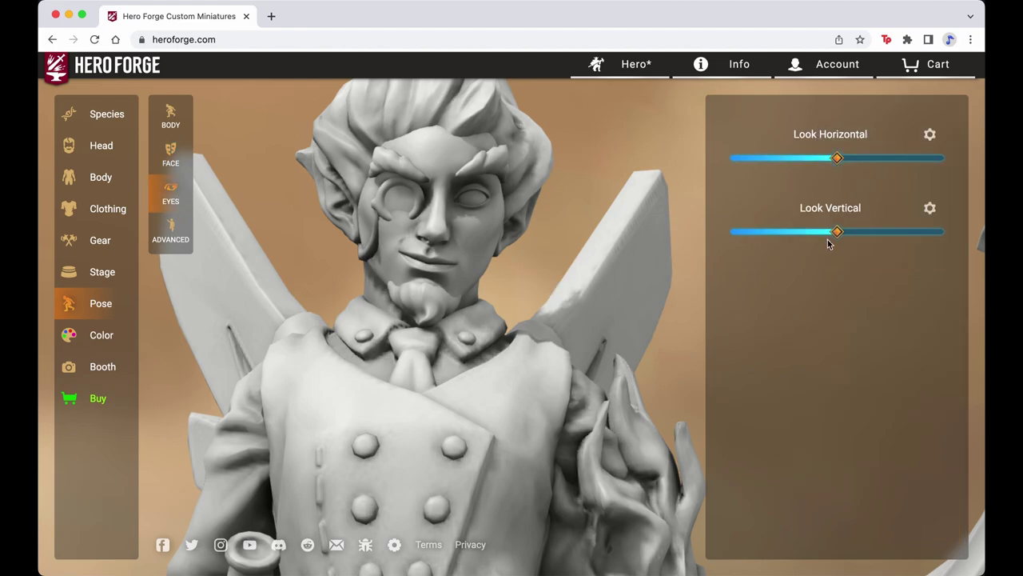
Step: In advanced pose settings, set the left-hand sword's Twist to about 0.45
click(175, 232)
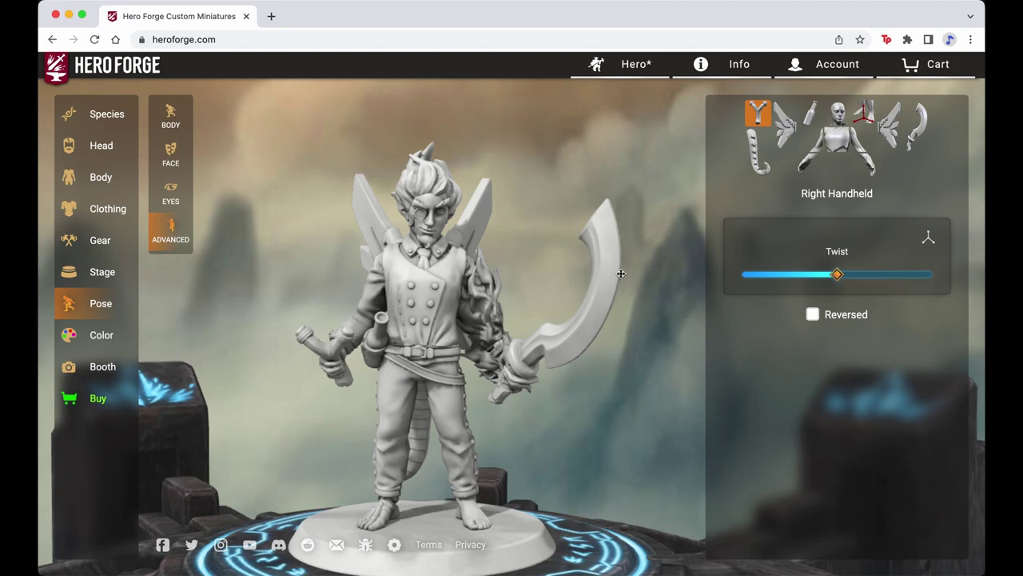
click(923, 140)
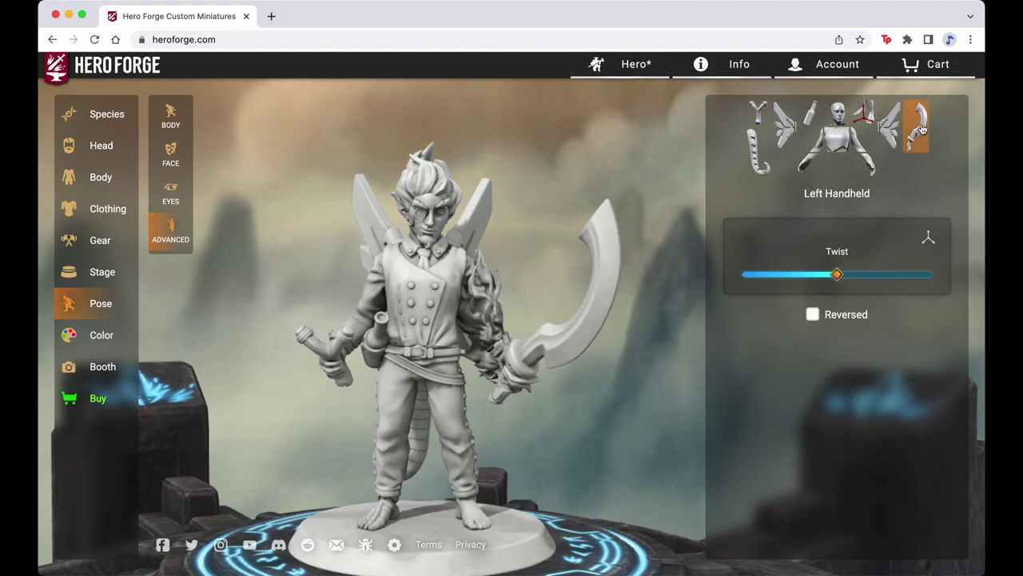
mouse_move(839, 276)
mouse_down()
mouse_move(911, 283)
mouse_move(791, 275)
mouse_move(839, 277)
mouse_up()
click(839, 277)
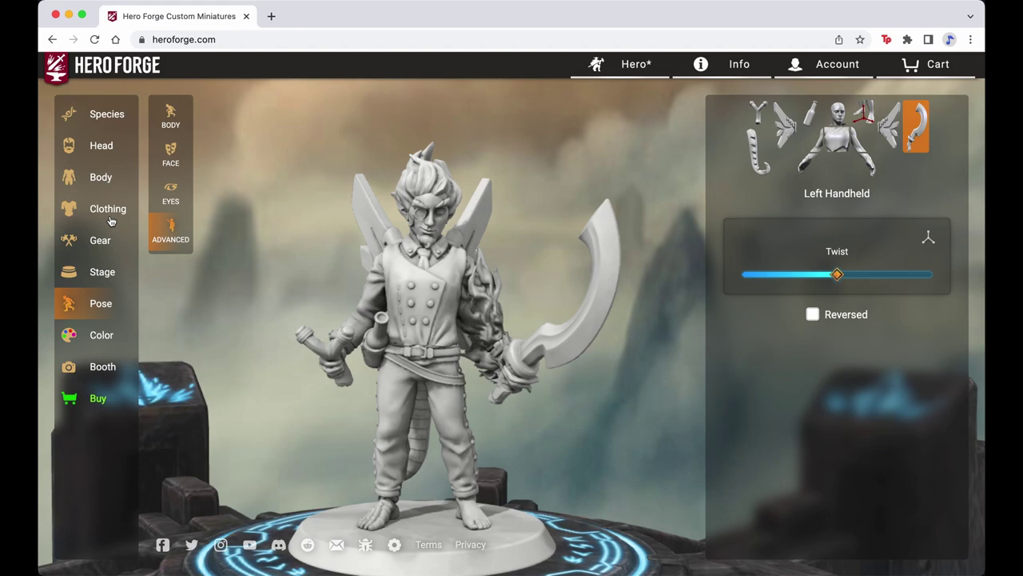
Step: Apply a skin-and-hair colour preset with black hair, orbiting the view to inspect it
click(98, 335)
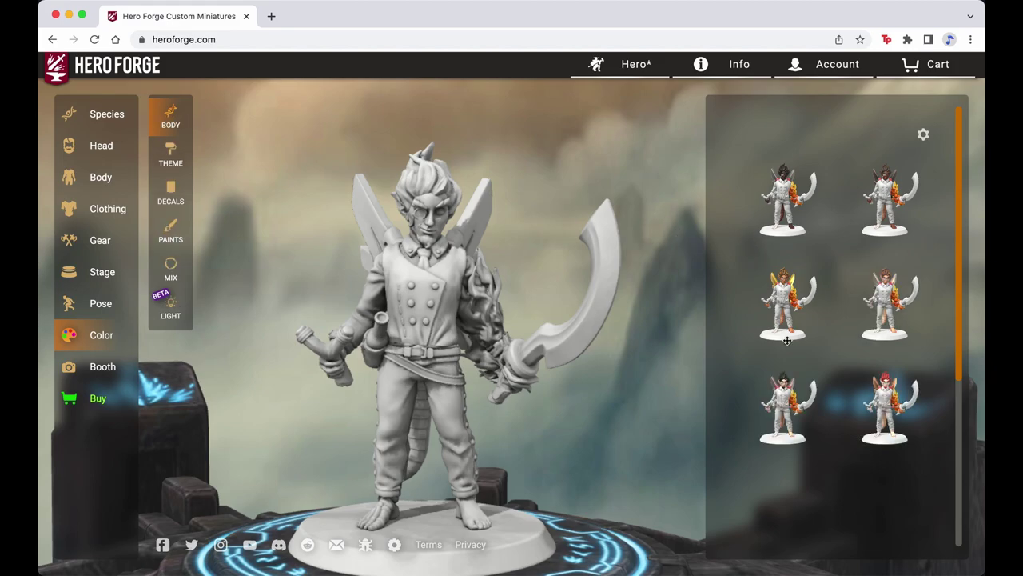
click(788, 396)
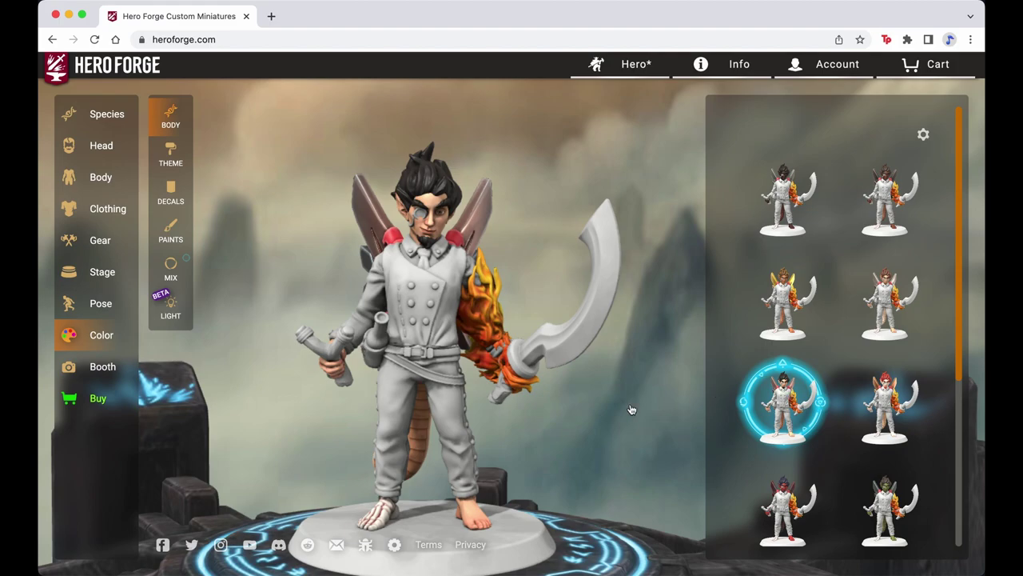
drag(680, 381, 558, 410)
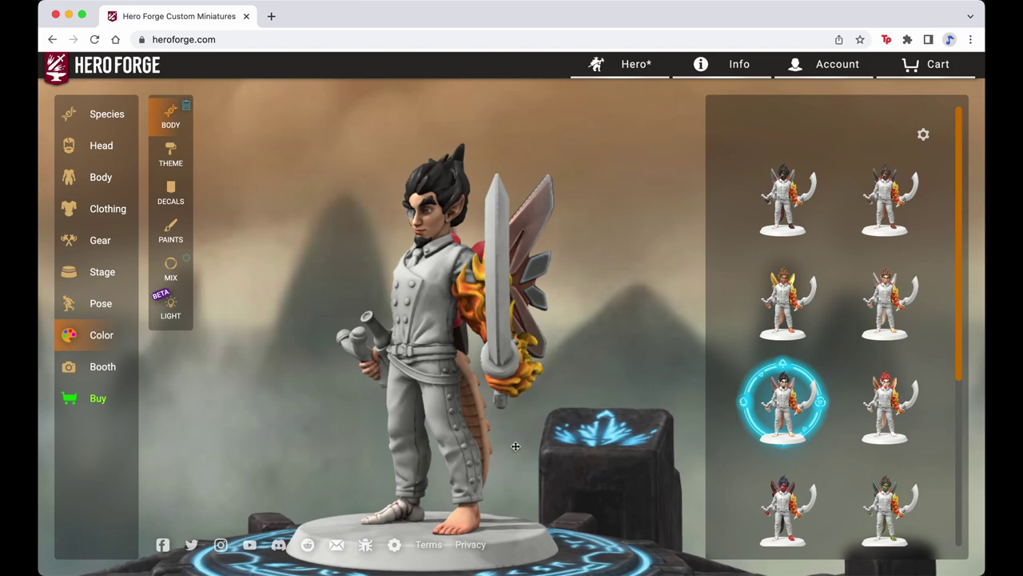
double_click(593, 426)
drag(301, 297, 331, 290)
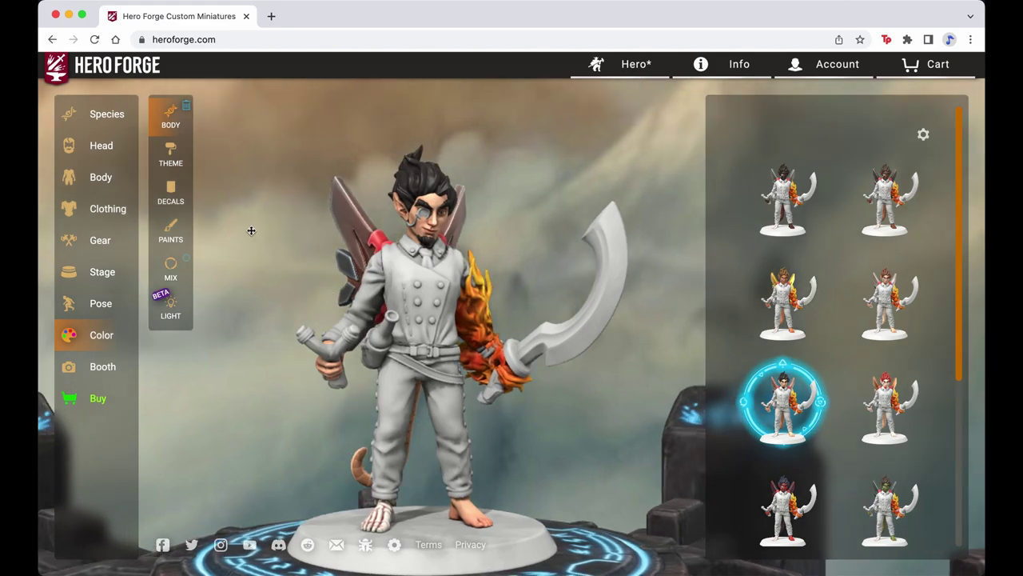
click(183, 169)
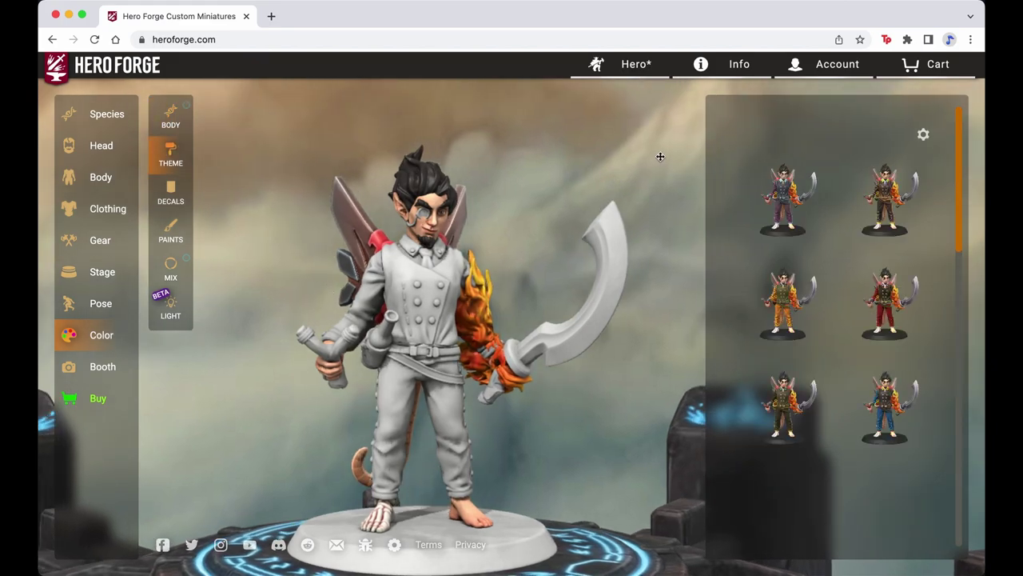
Step: Try Purple People Beater, Autumn's Champion and Brazen Hero, then apply Chromatic Chaos
click(787, 195)
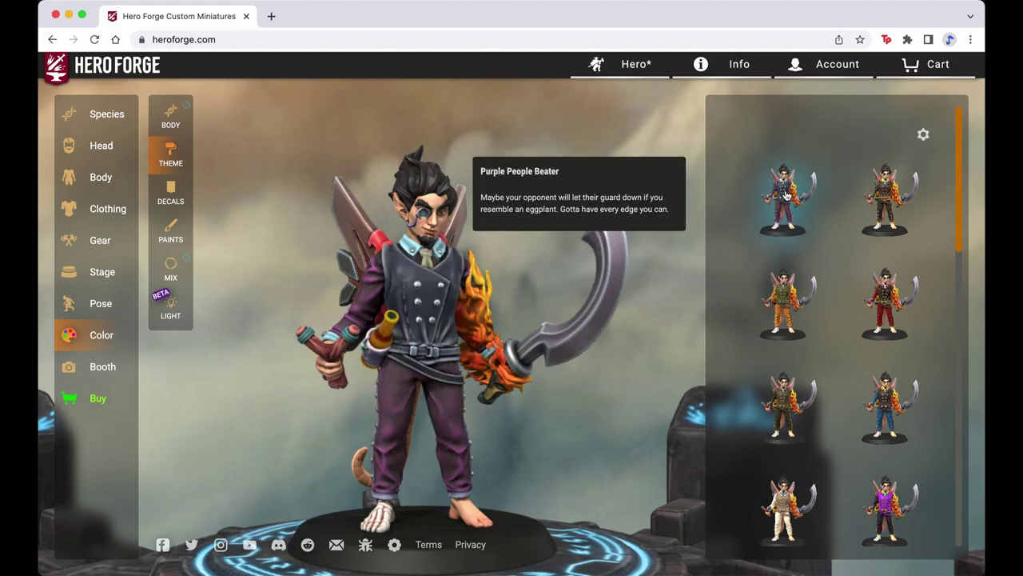
click(790, 290)
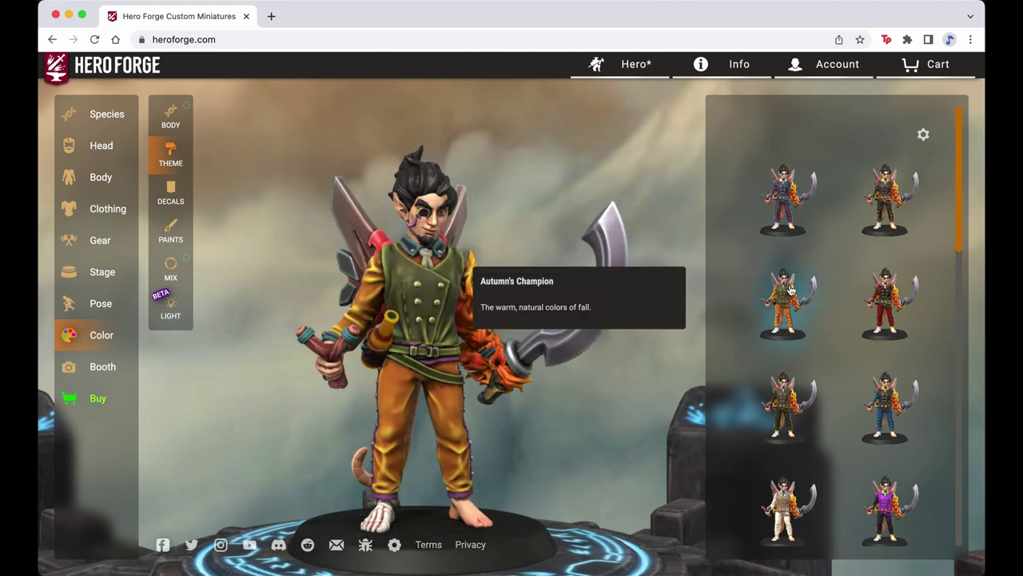
click(786, 393)
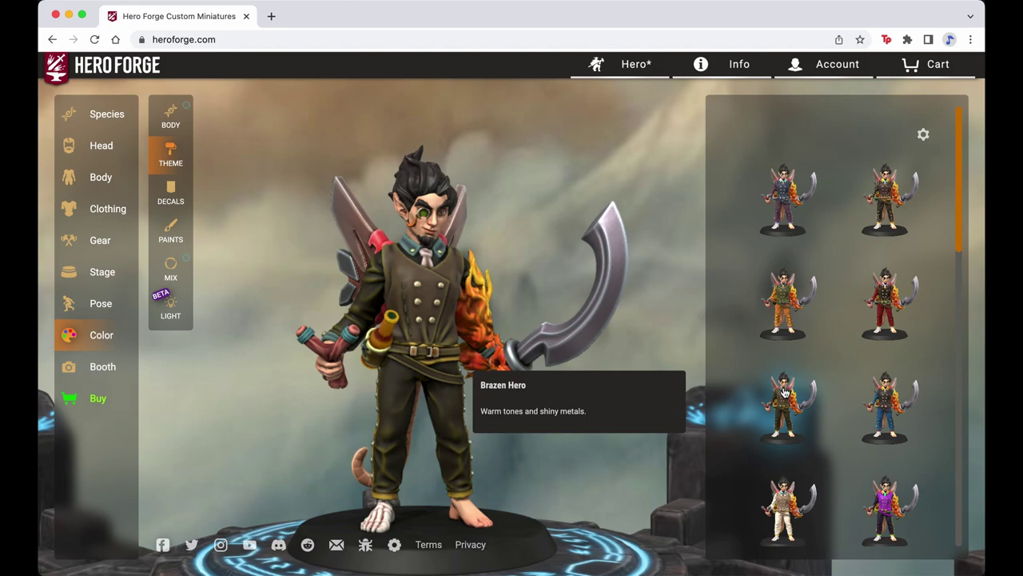
click(889, 500)
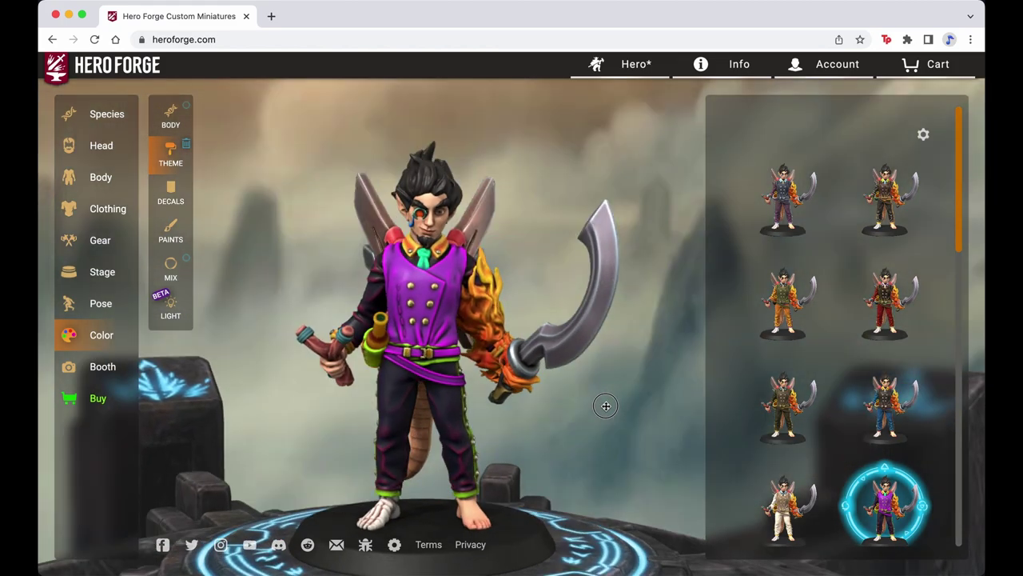
mouse_move(606, 406)
mouse_down()
mouse_move(664, 404)
mouse_move(612, 411)
mouse_up()
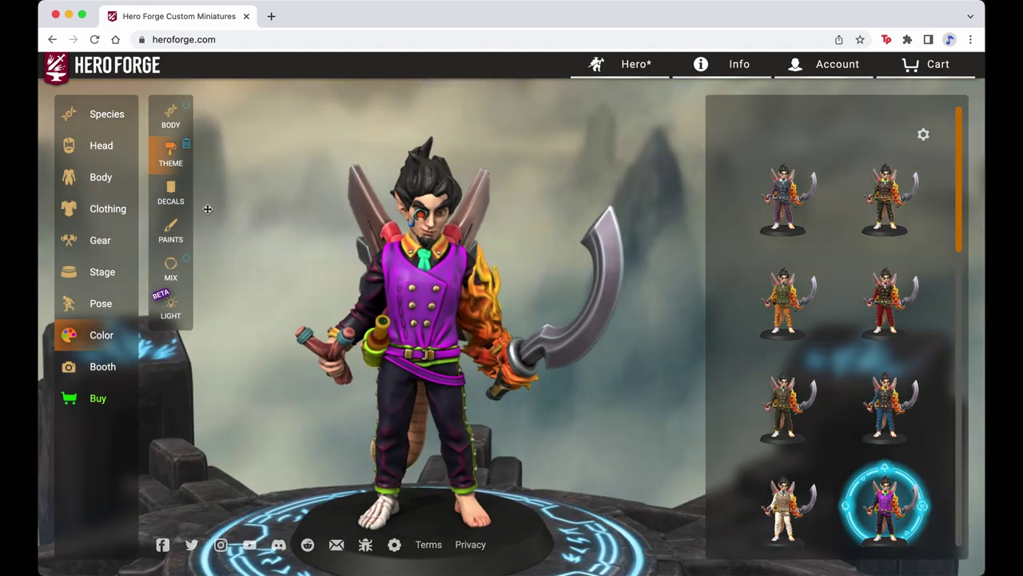
click(170, 203)
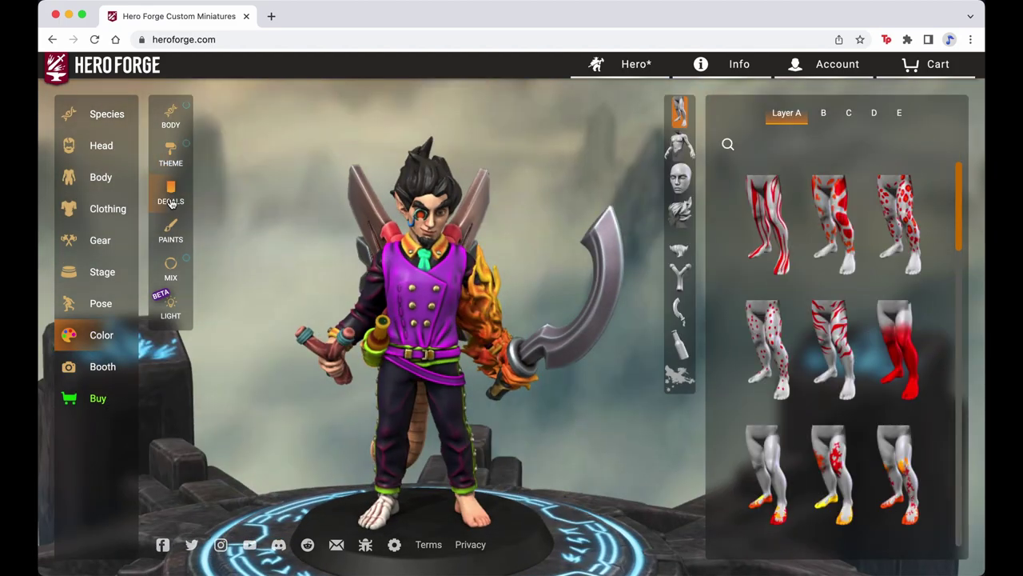
Step: Try the red forehead and full red face decals, then remove them
click(681, 179)
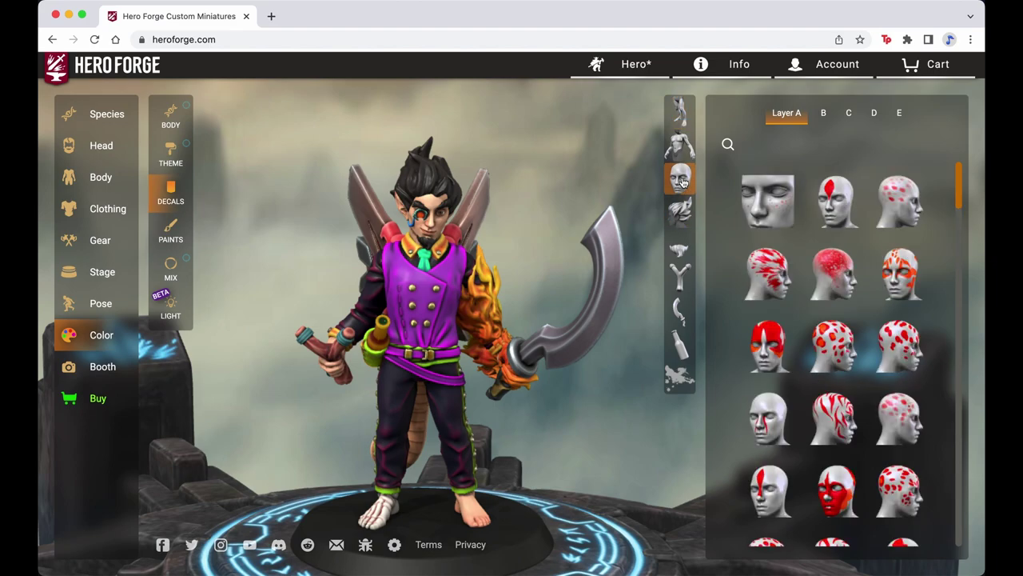
click(837, 200)
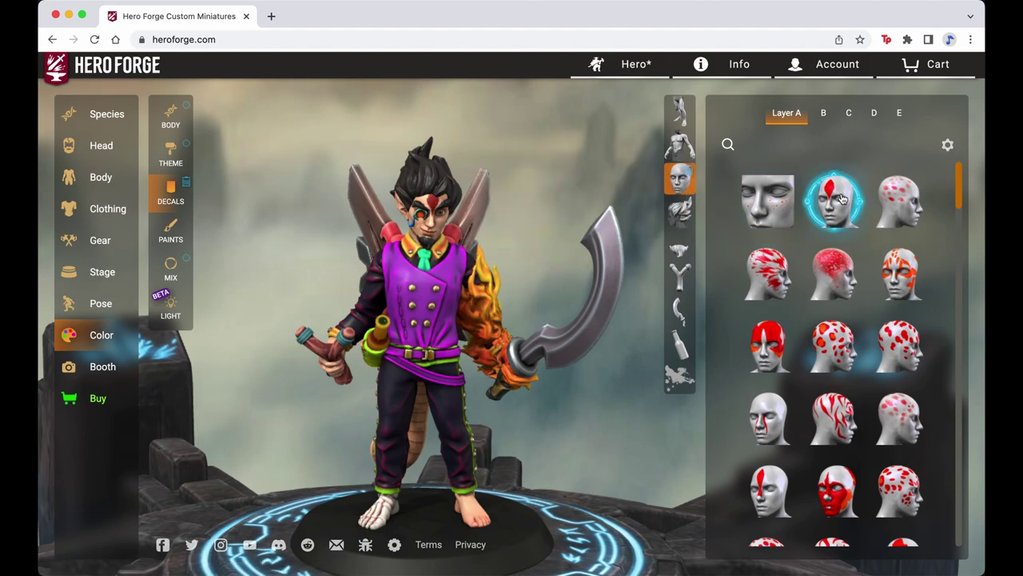
click(765, 344)
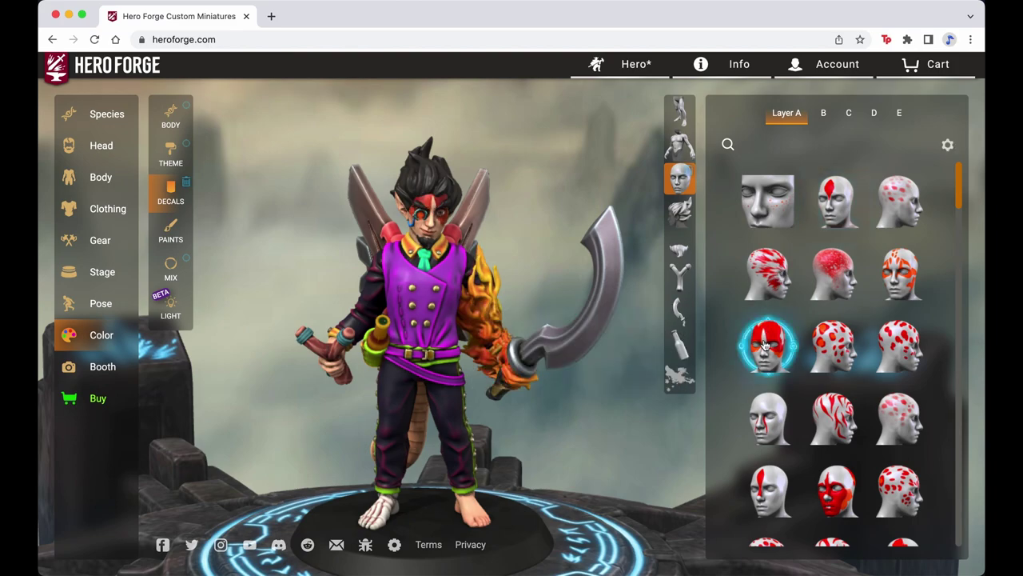
click(765, 344)
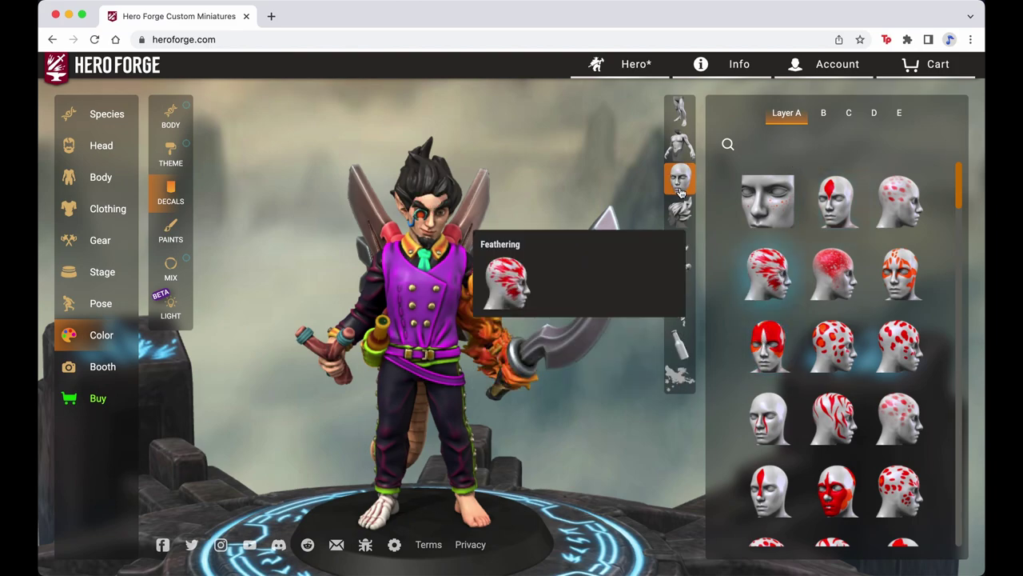
Step: Add red-and-orange hair streaks, and try then remove the Wet Blade splatter decal
click(680, 212)
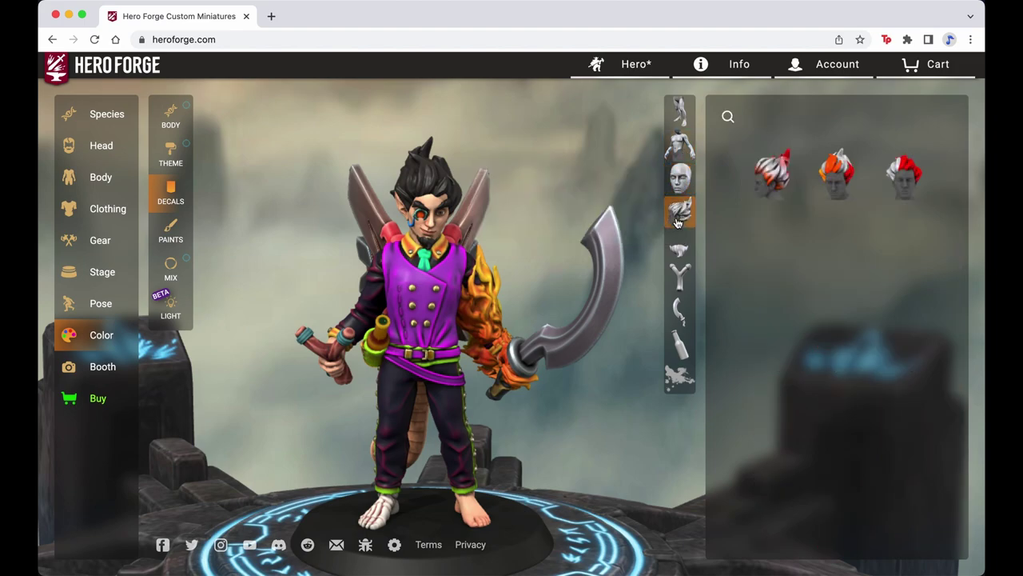
click(830, 178)
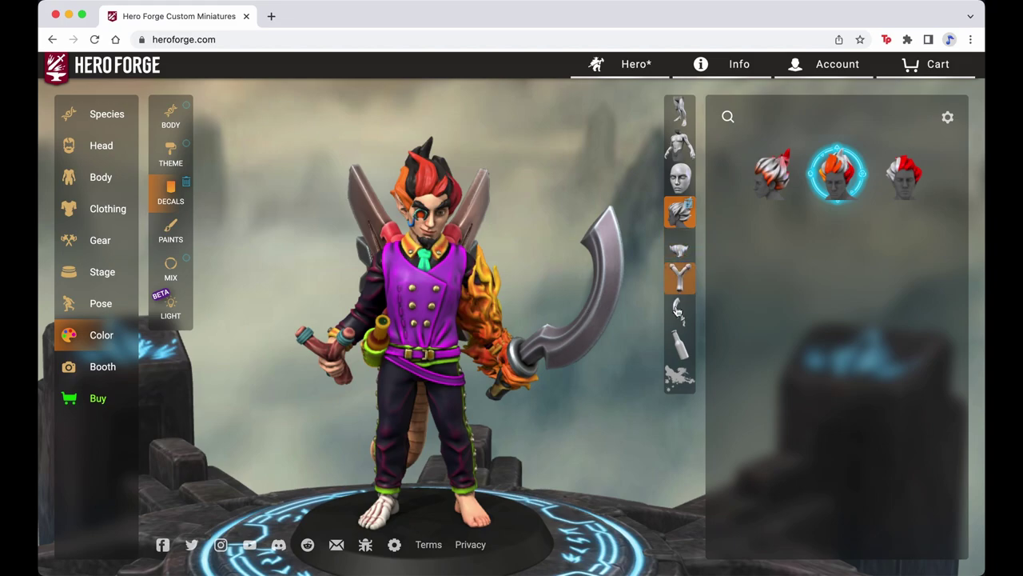
click(678, 379)
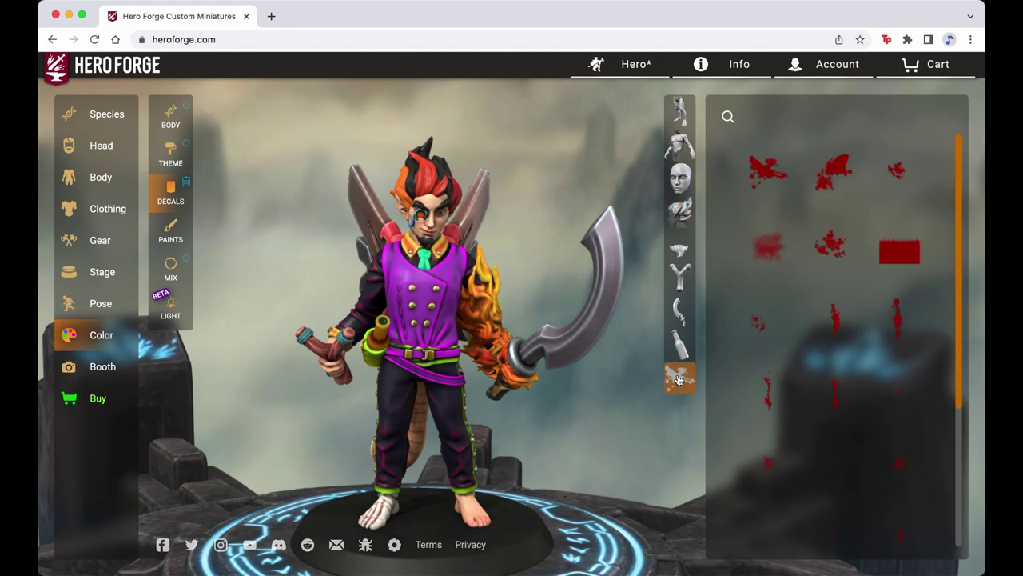
click(766, 255)
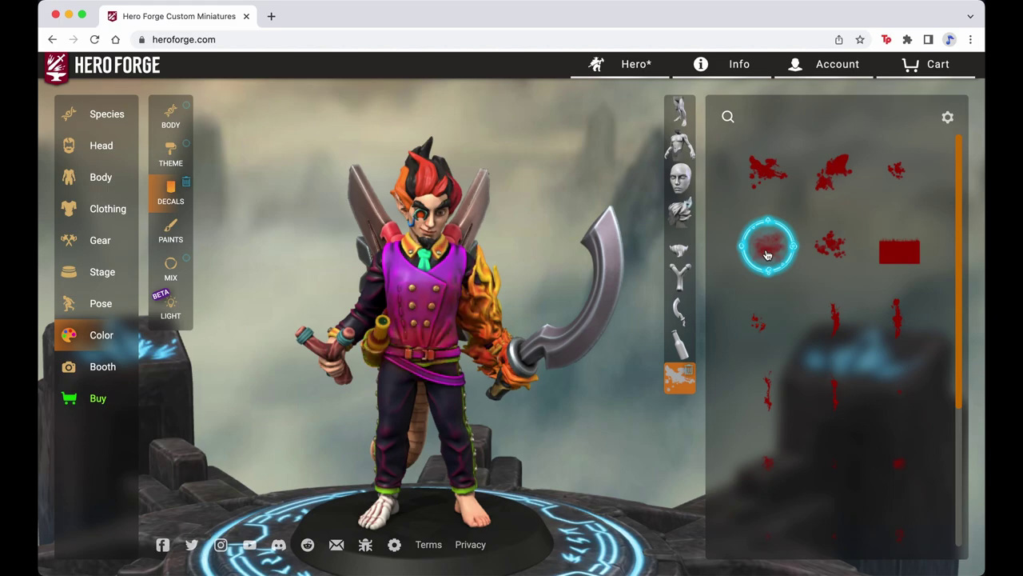
click(766, 255)
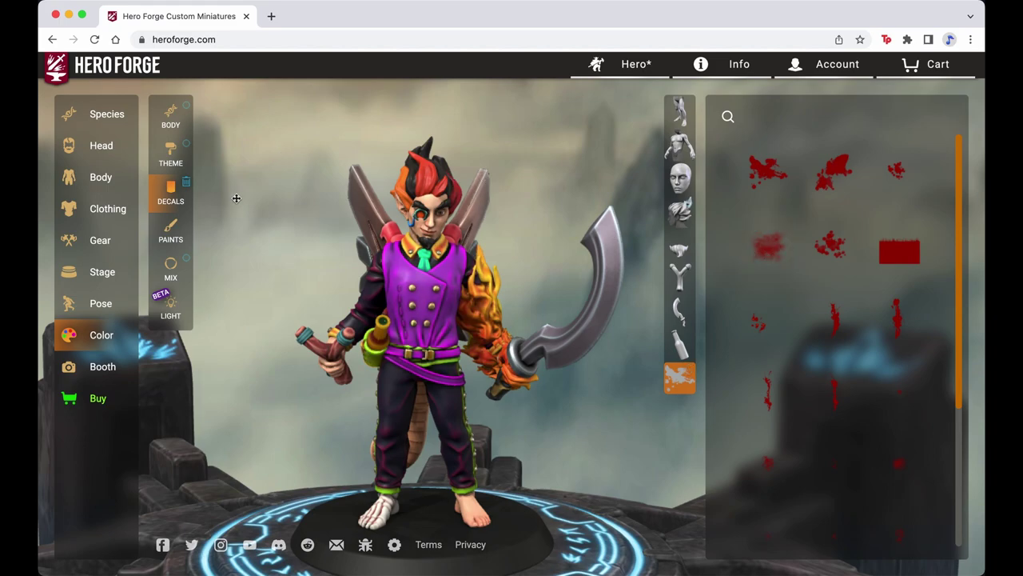
click(169, 231)
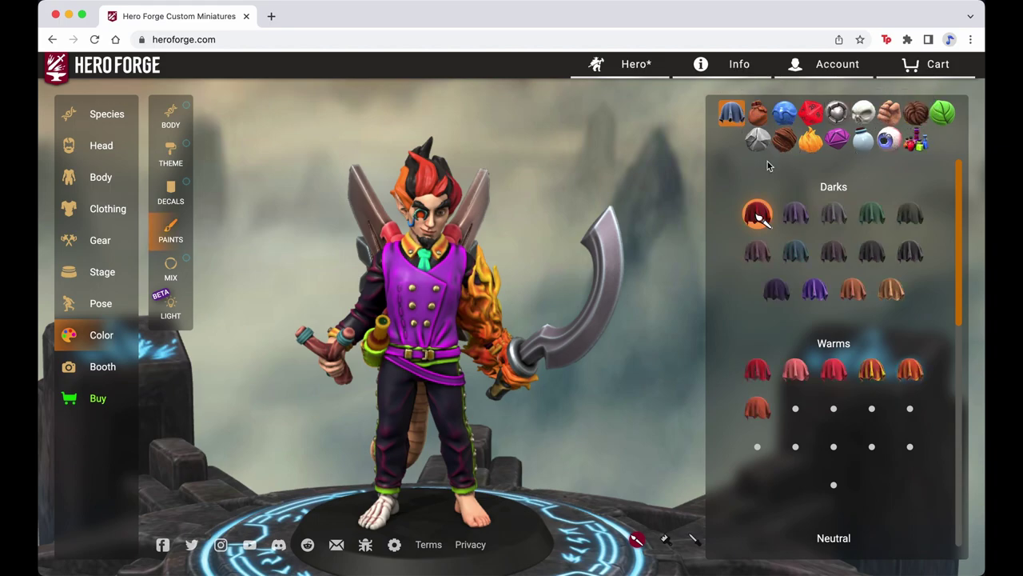
Step: Paint the elf's trousers Keen Aubergine purple
click(815, 289)
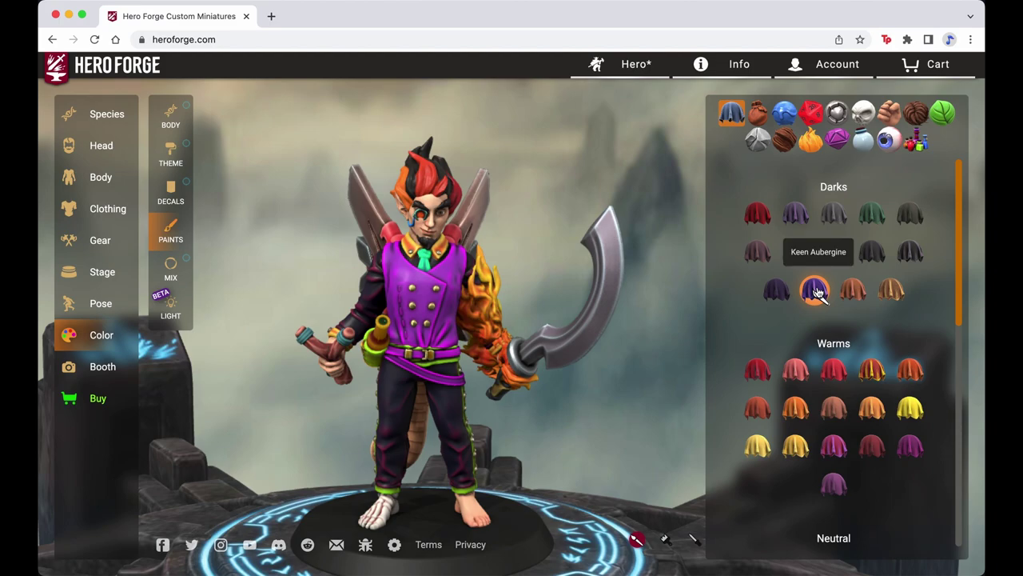
click(449, 416)
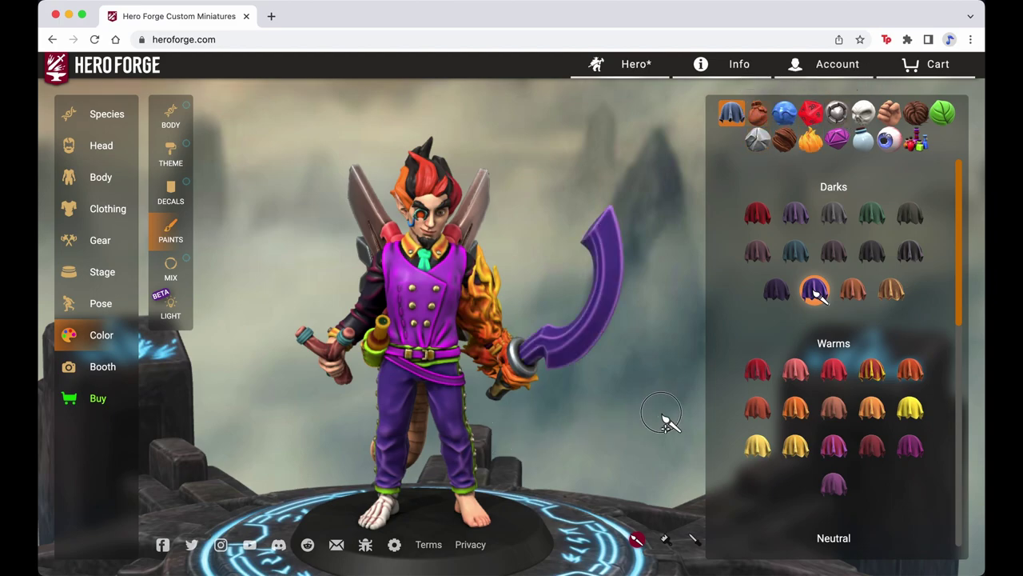
drag(669, 423, 689, 417)
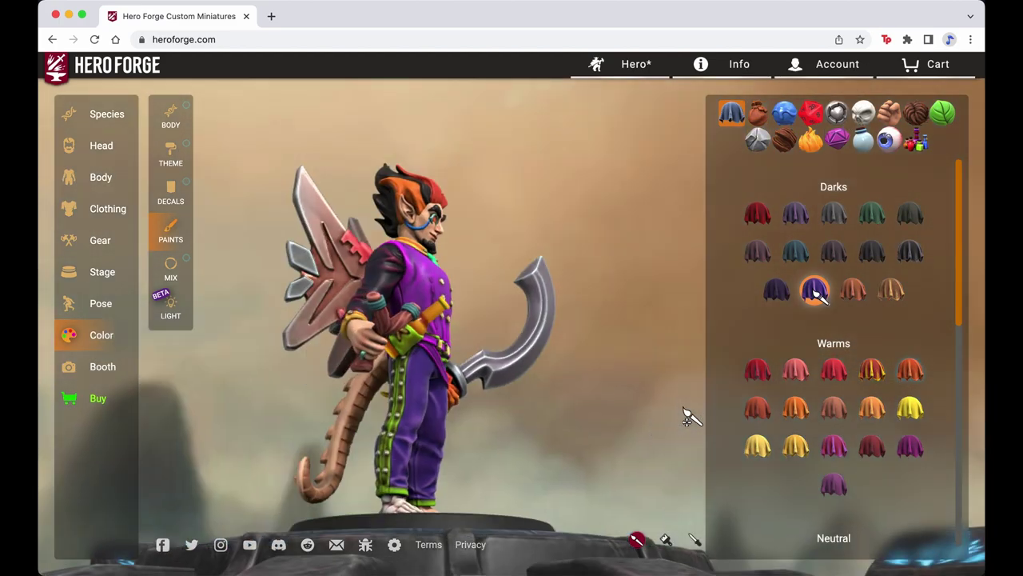
Step: Paint the lizard tail with the purple Dyed leather paint, then bring up the Fire paints
click(758, 116)
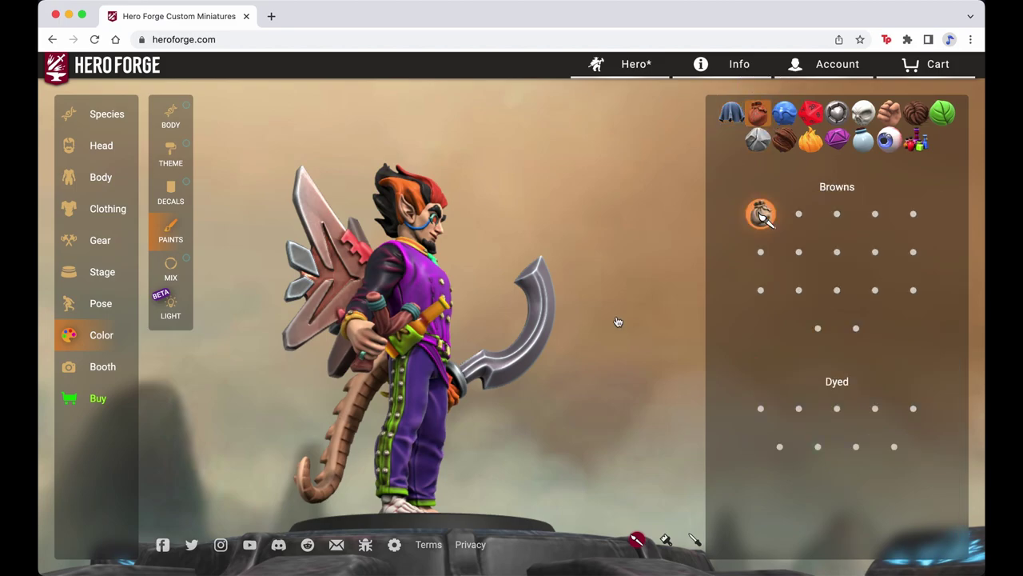
drag(658, 336, 717, 358)
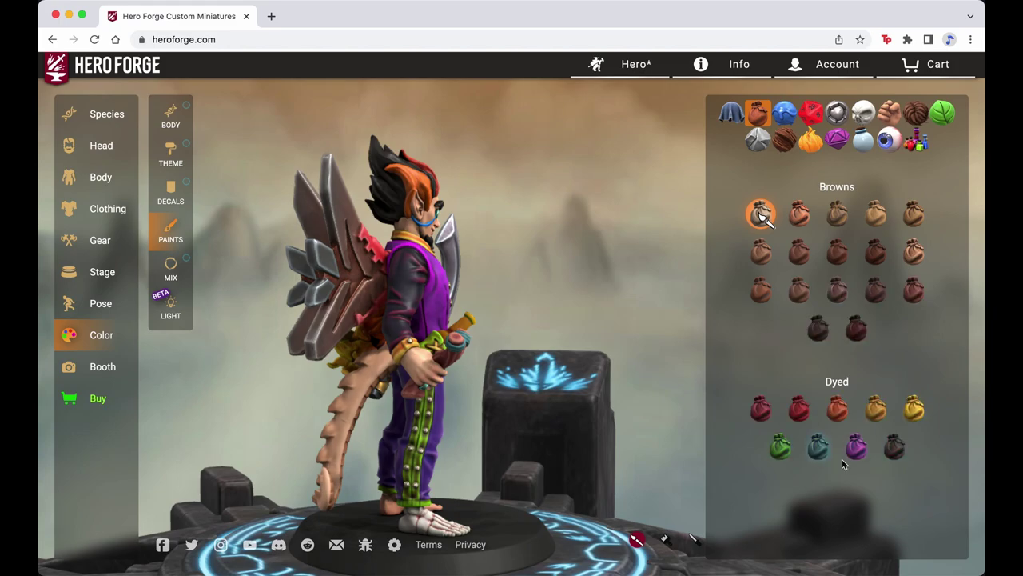
click(856, 451)
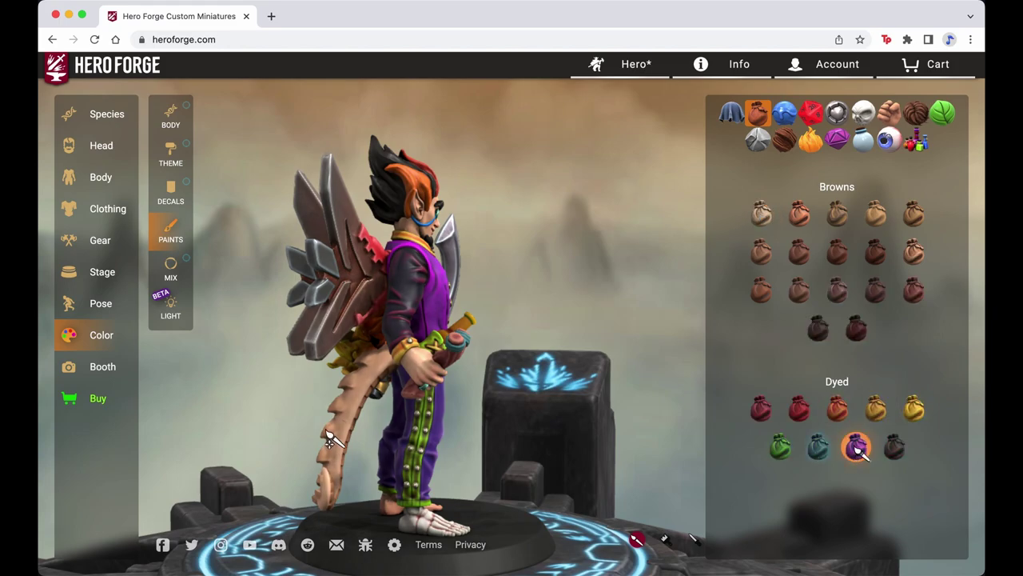
click(355, 407)
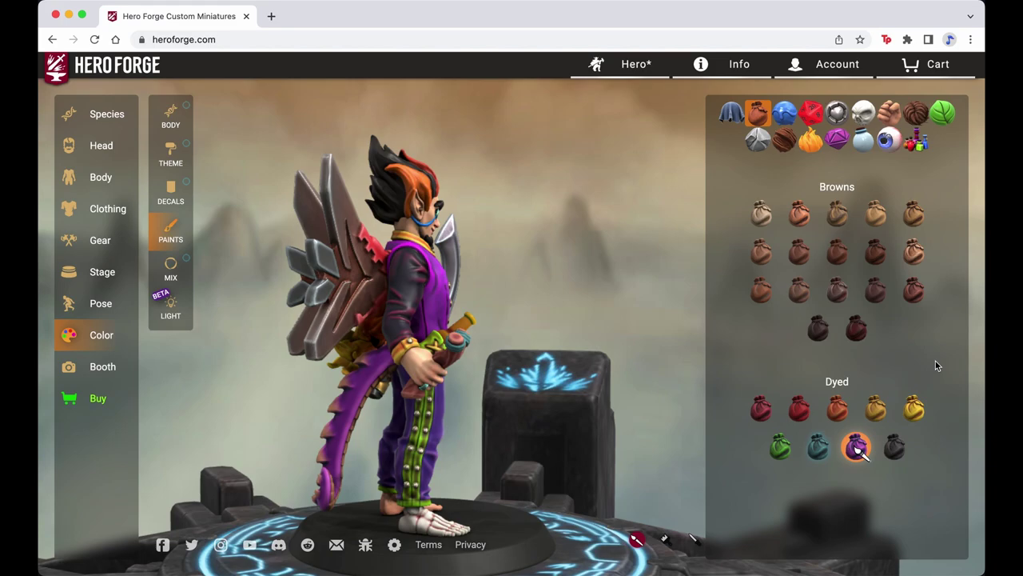
drag(552, 398, 468, 400)
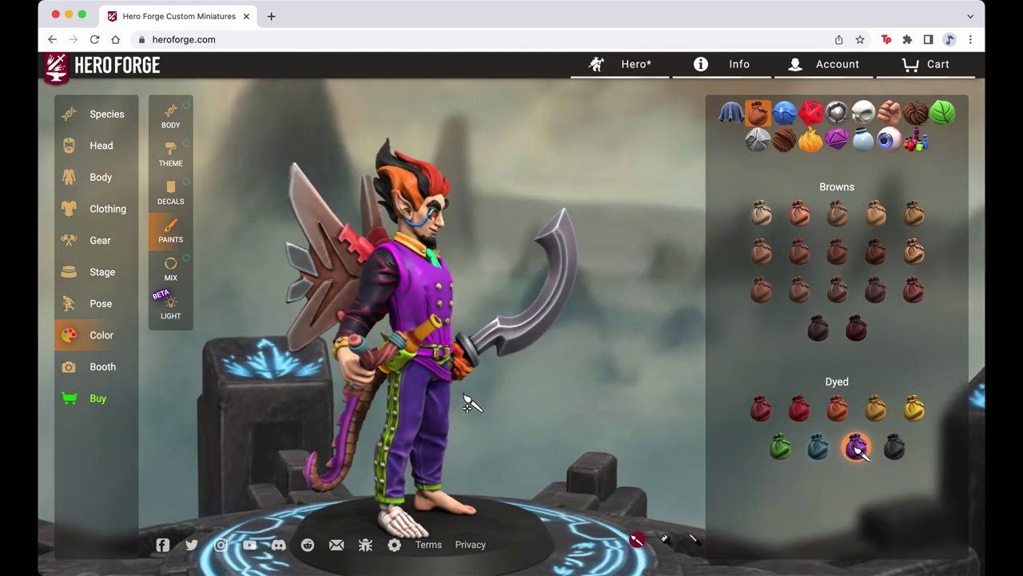
drag(576, 392, 475, 388)
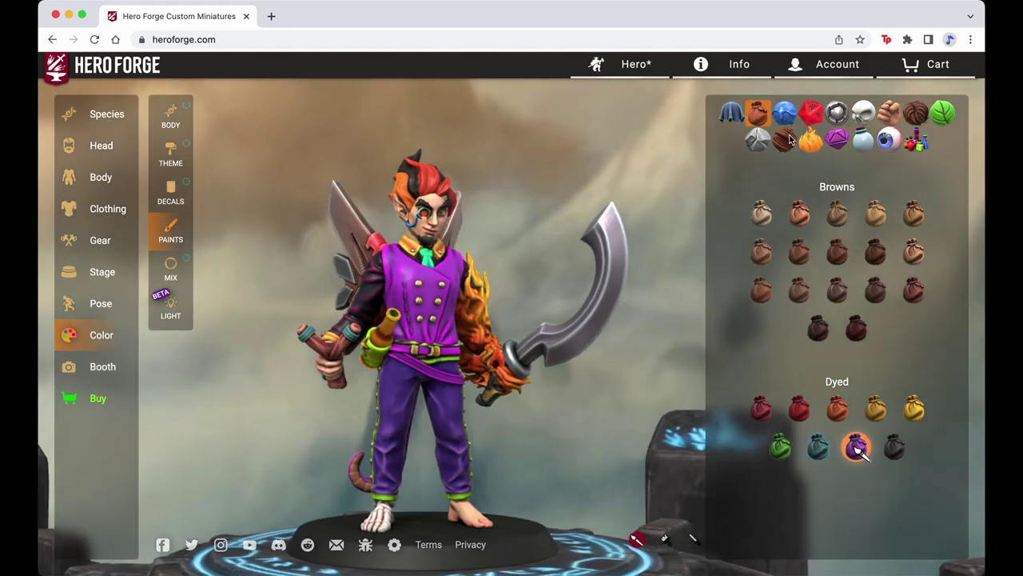
click(813, 142)
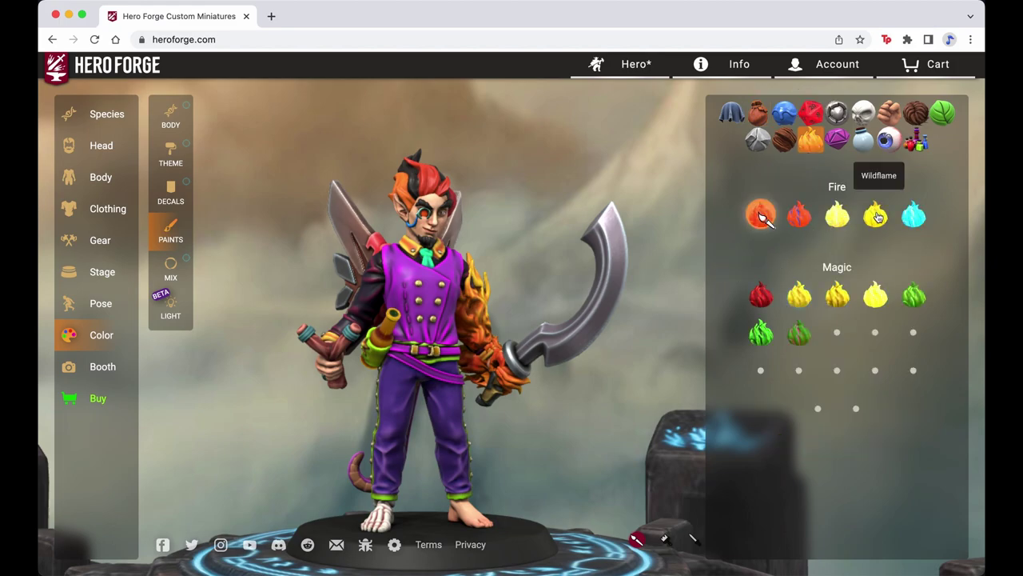
Step: Paint the waist sash Wildflame flame yellow
click(877, 216)
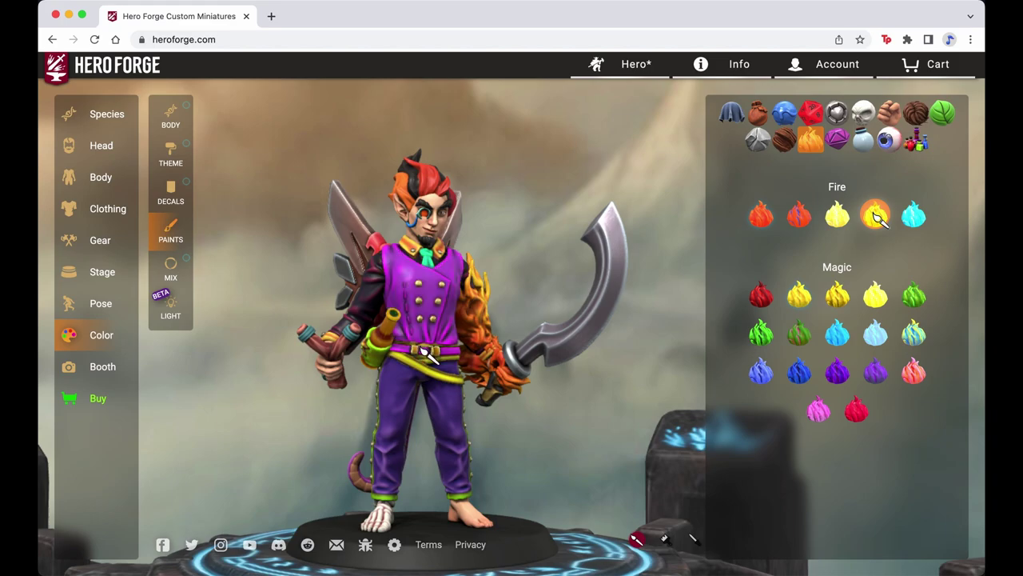
scroll(429, 355, up, 5)
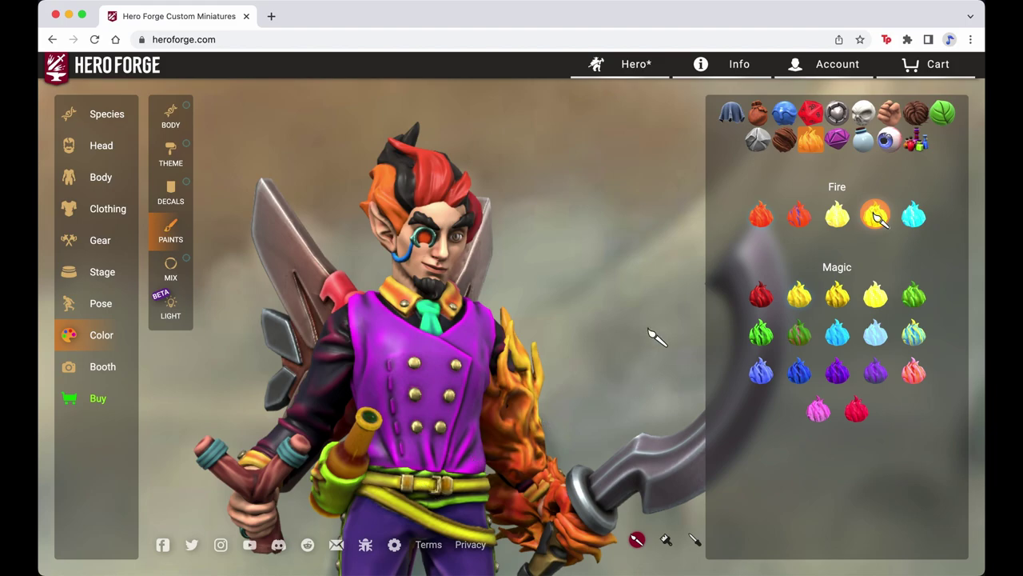
scroll(655, 337, down, 4)
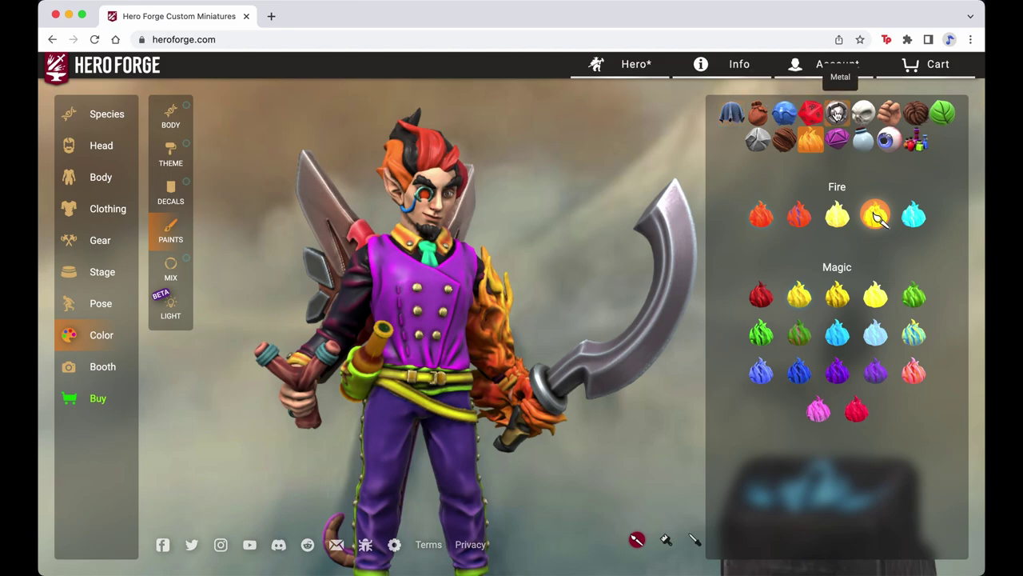
Step: Paint the large curved blade The Grey That Never Comes dark metal and rotate to check it
click(837, 114)
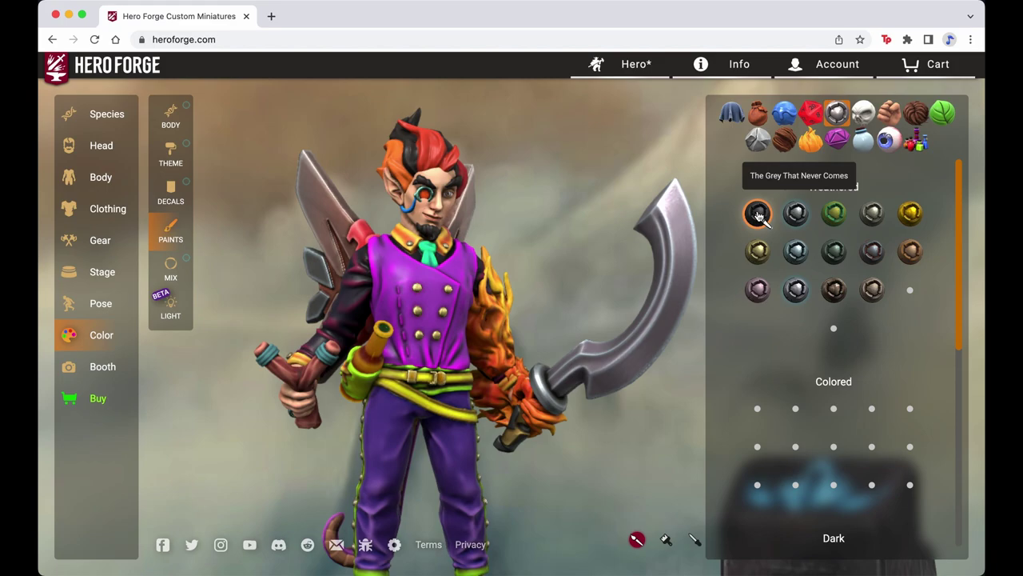
click(758, 214)
click(671, 220)
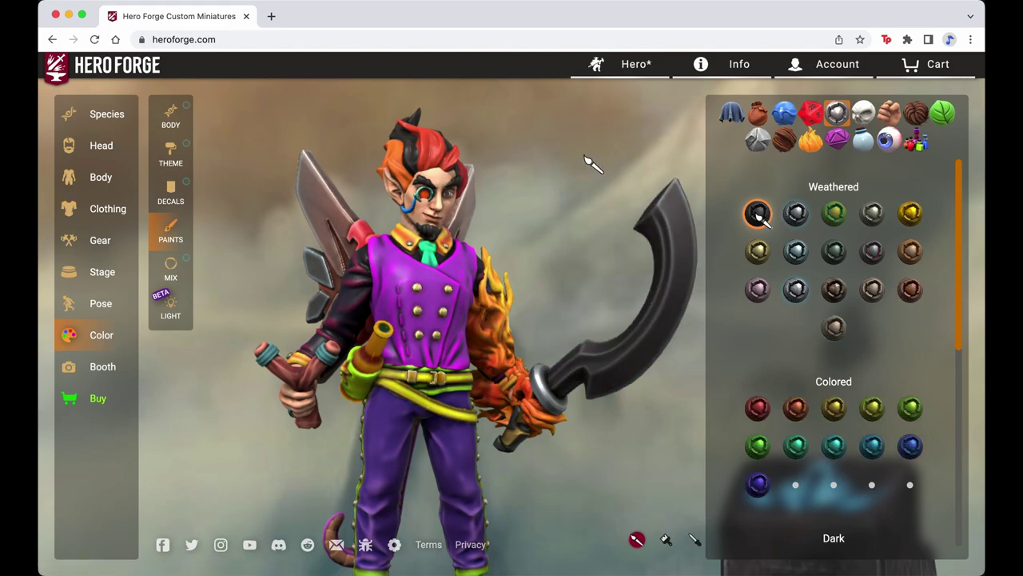
scroll(589, 164, down, 1)
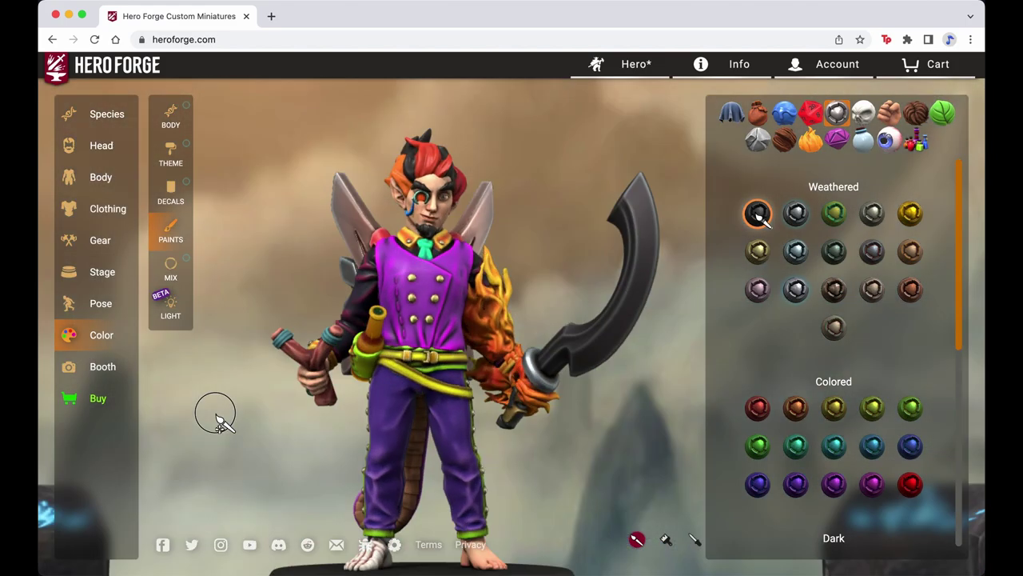
drag(279, 413, 416, 428)
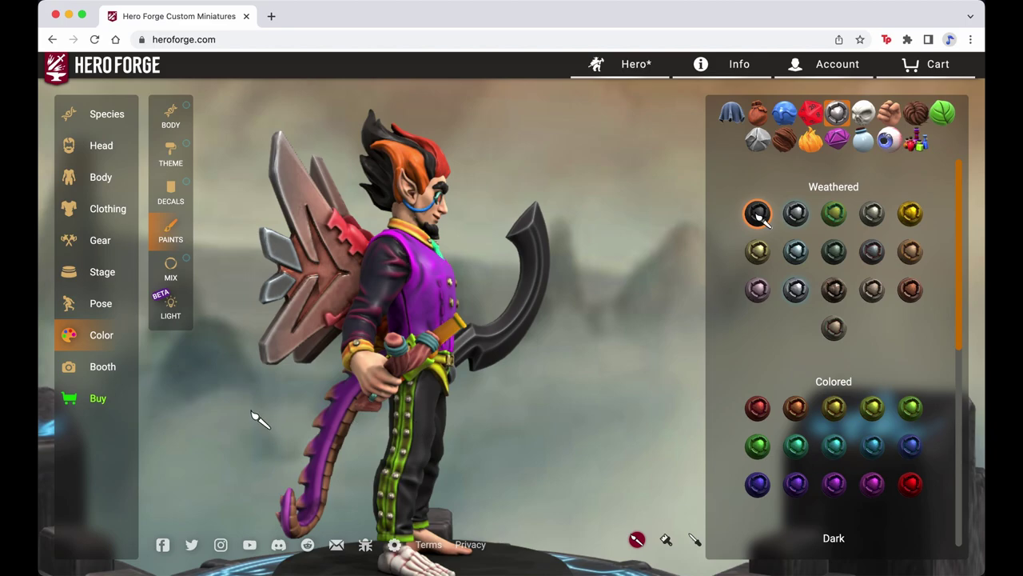
drag(525, 423, 295, 390)
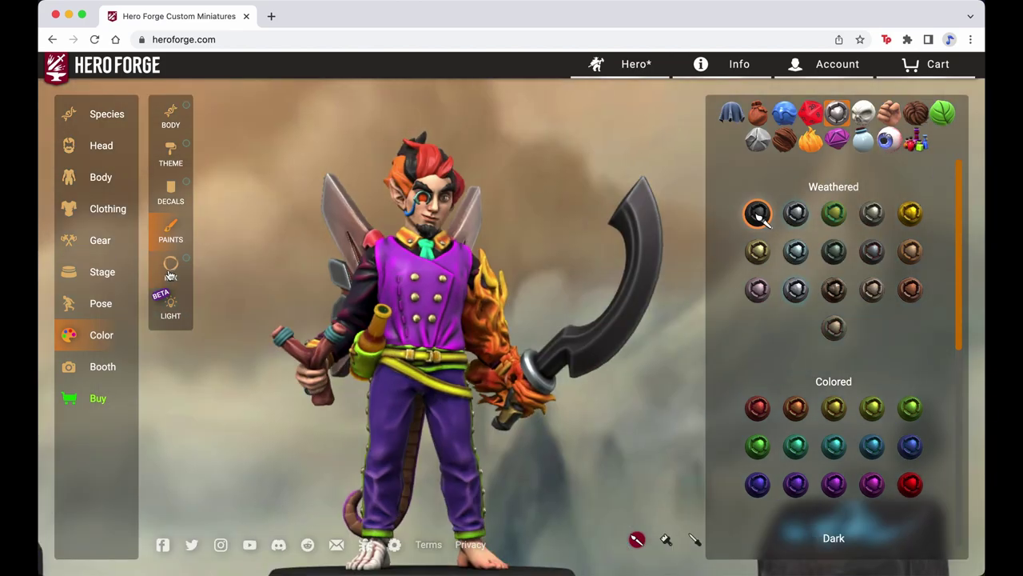
Step: Show the Hero's Paints palette under the Mix tab, then rotate and zoom out the elf
click(171, 272)
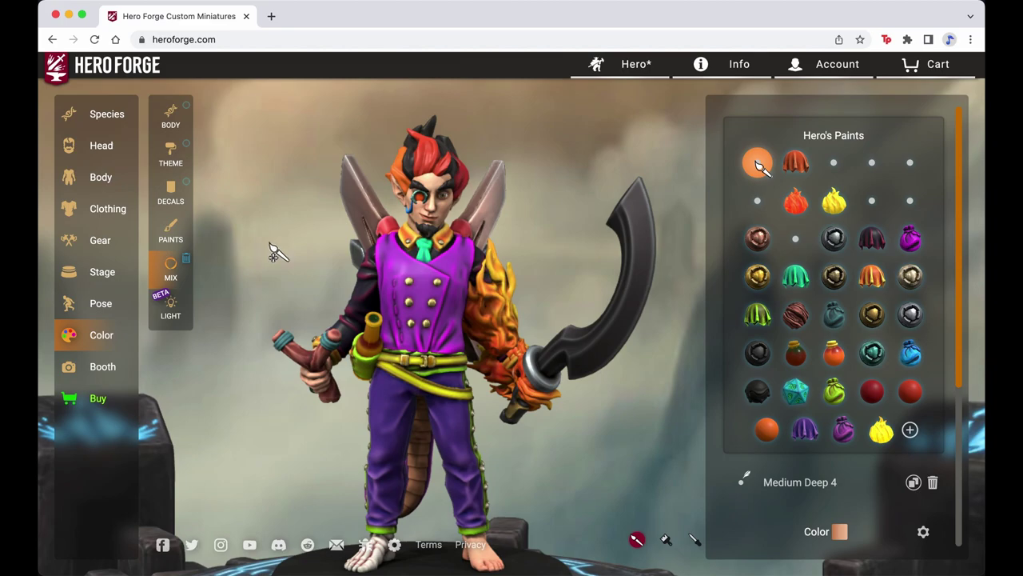
mouse_move(264, 242)
mouse_down()
mouse_move(343, 247)
mouse_move(377, 264)
mouse_up()
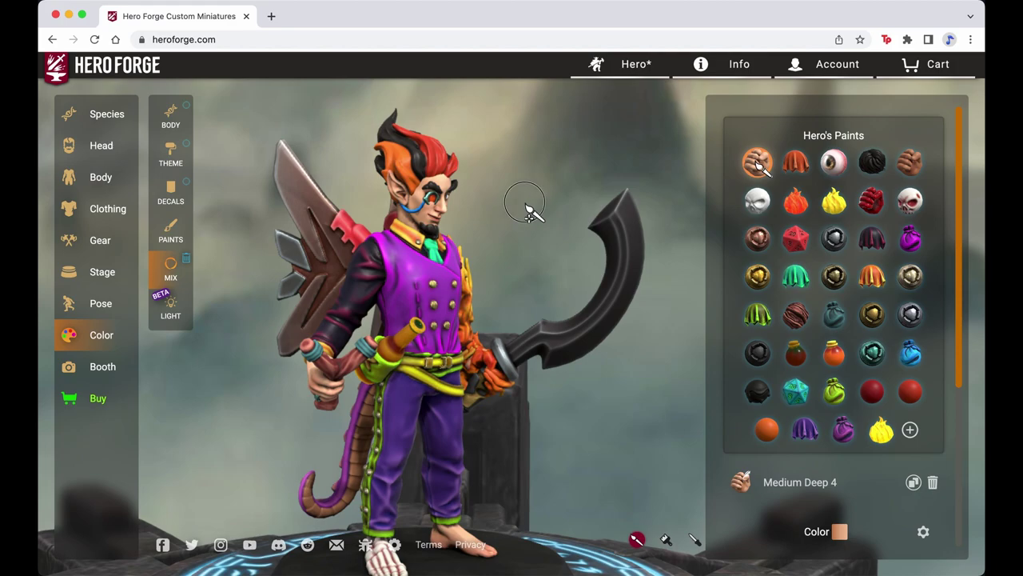
drag(530, 211, 359, 205)
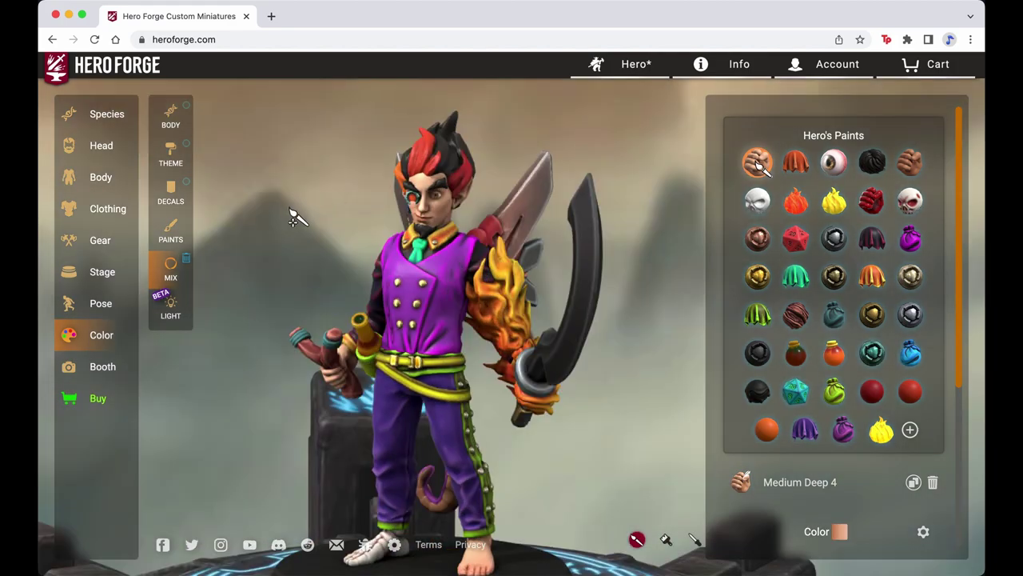
scroll(293, 216, down, 5)
scroll(340, 276, down, 2)
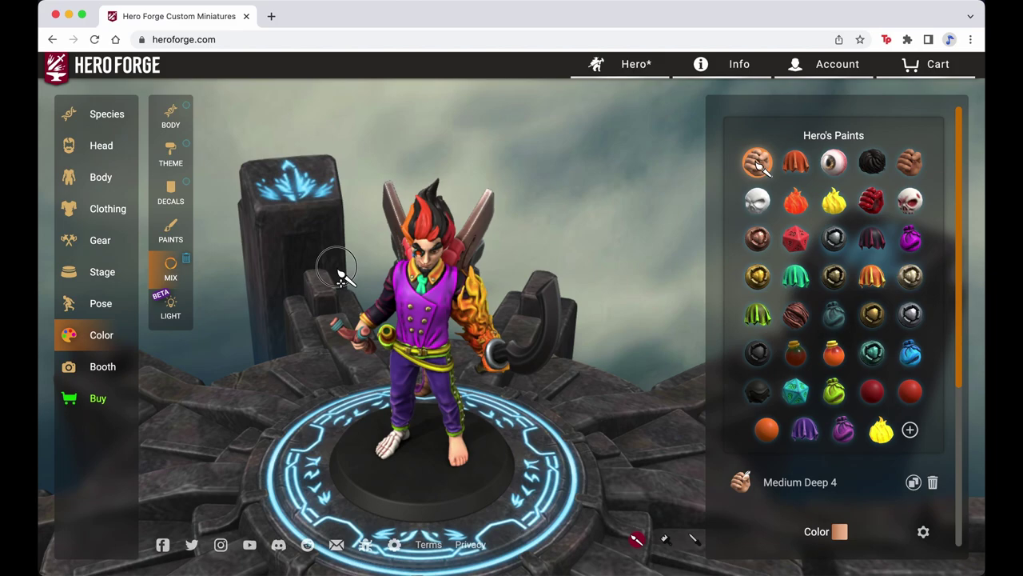
drag(340, 276, 343, 229)
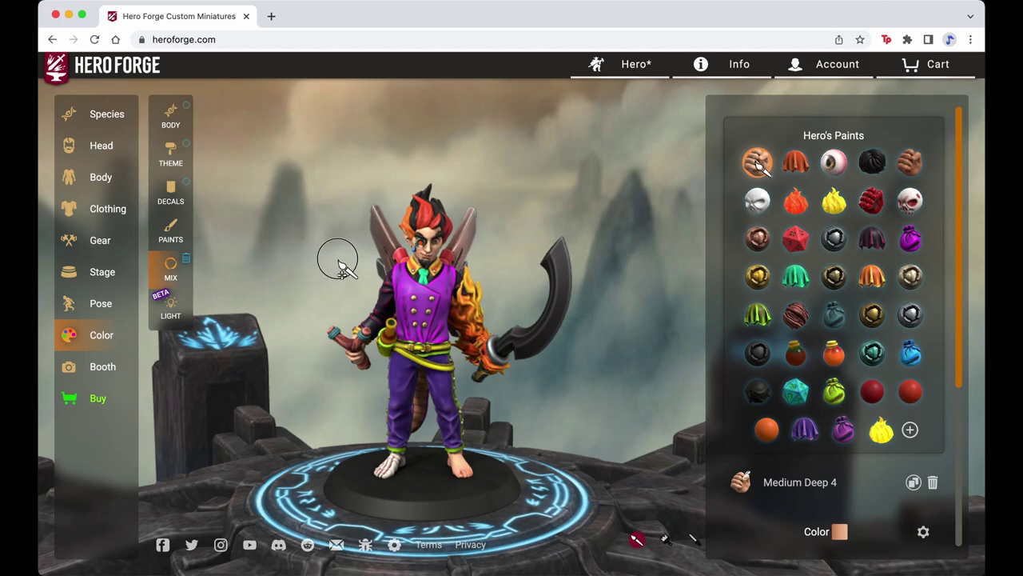
drag(338, 258, 324, 229)
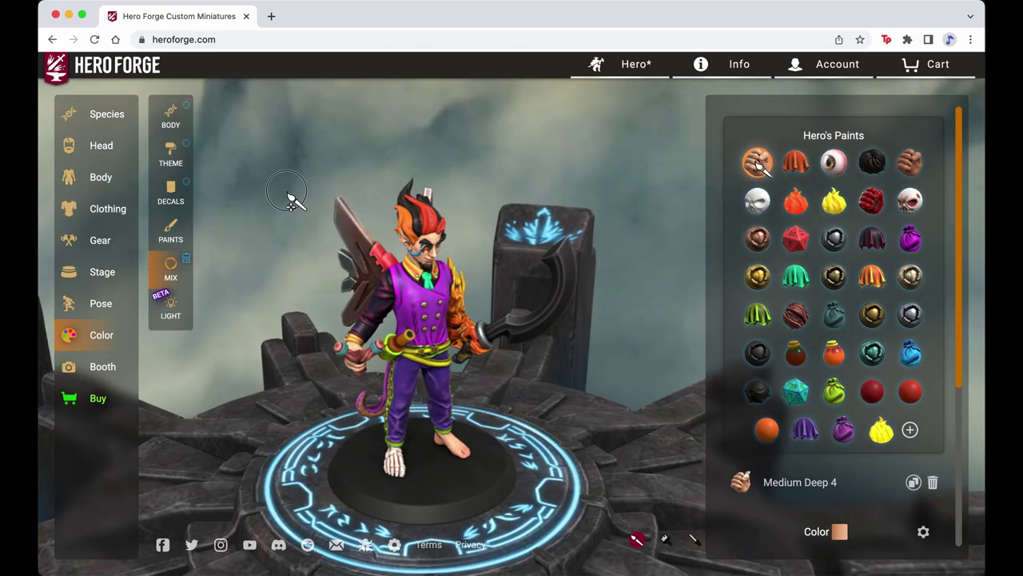
drag(473, 235, 527, 192)
drag(506, 306, 292, 274)
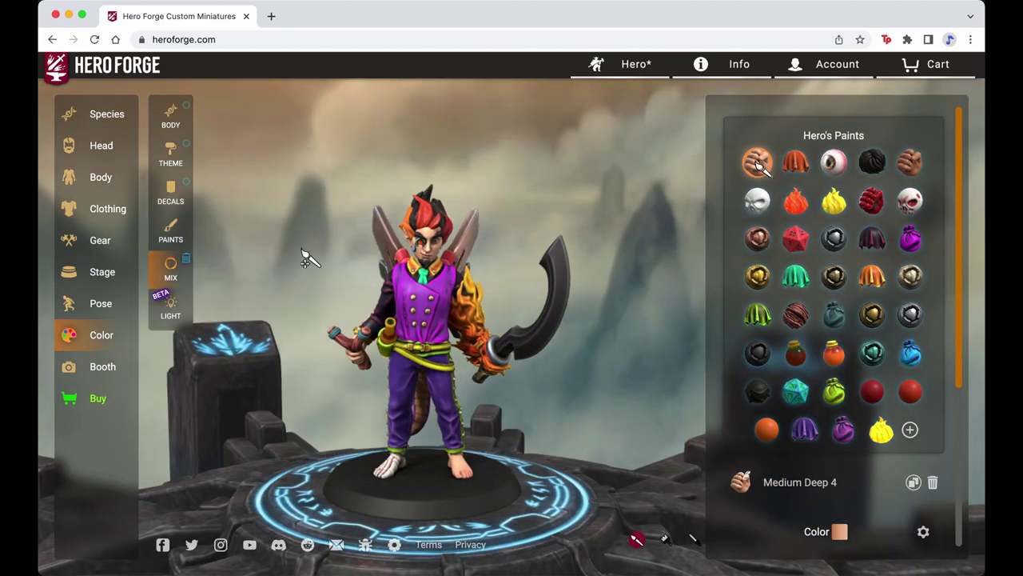
scroll(304, 258, up, 2)
scroll(304, 257, up, 2)
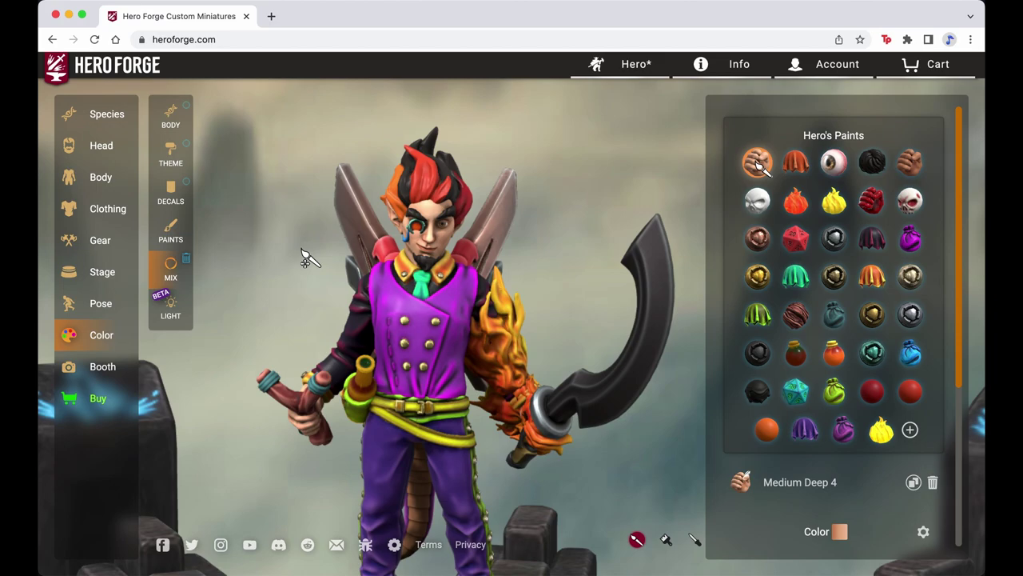